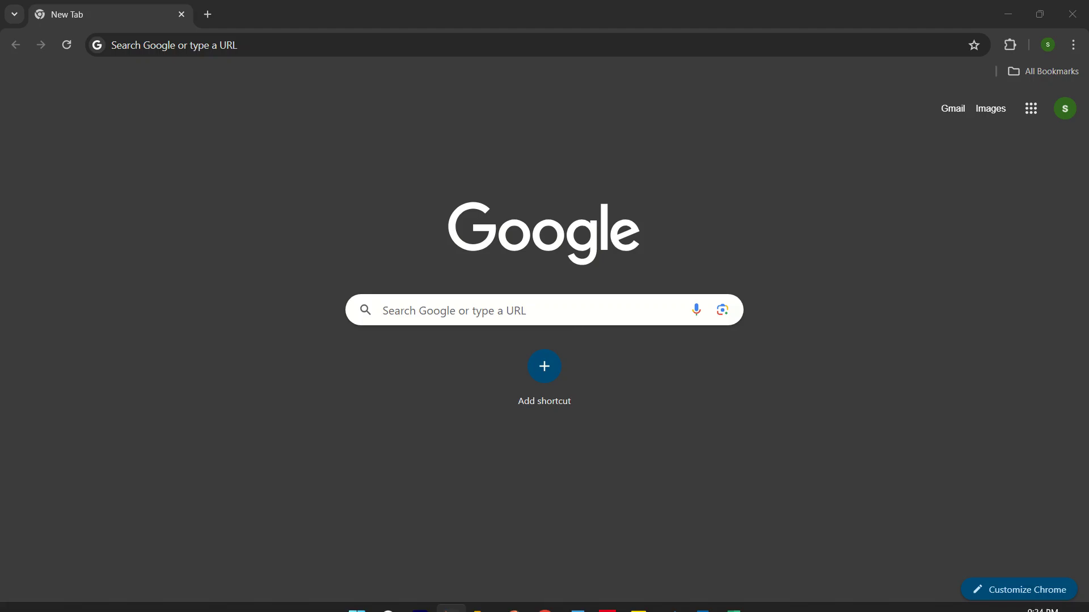
Step: Open the Sample workbook in Excel and show its data import commands
left_click(492, 606)
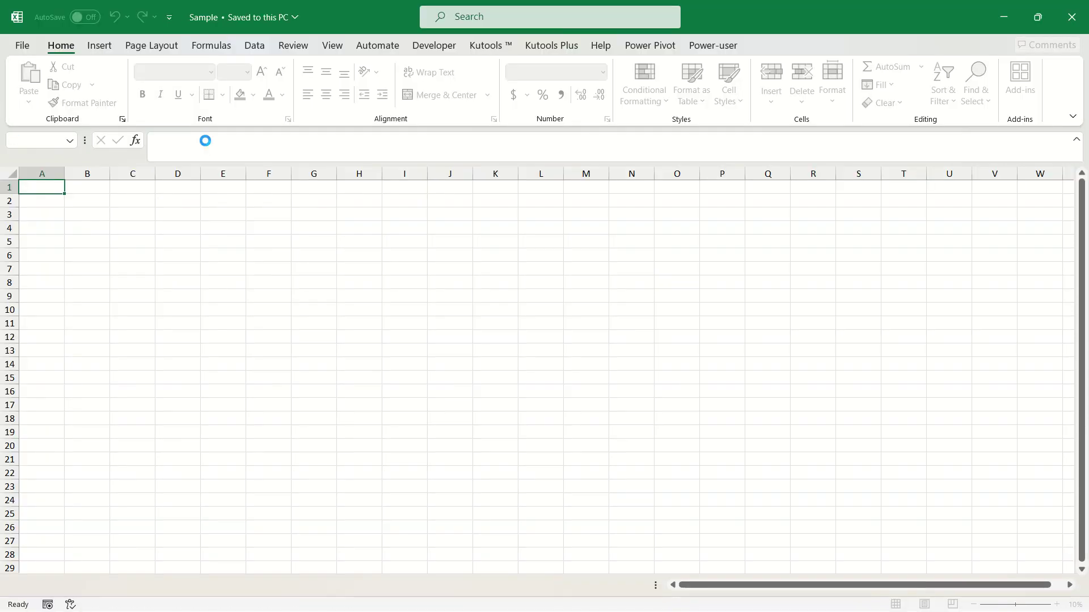
left_click(254, 45)
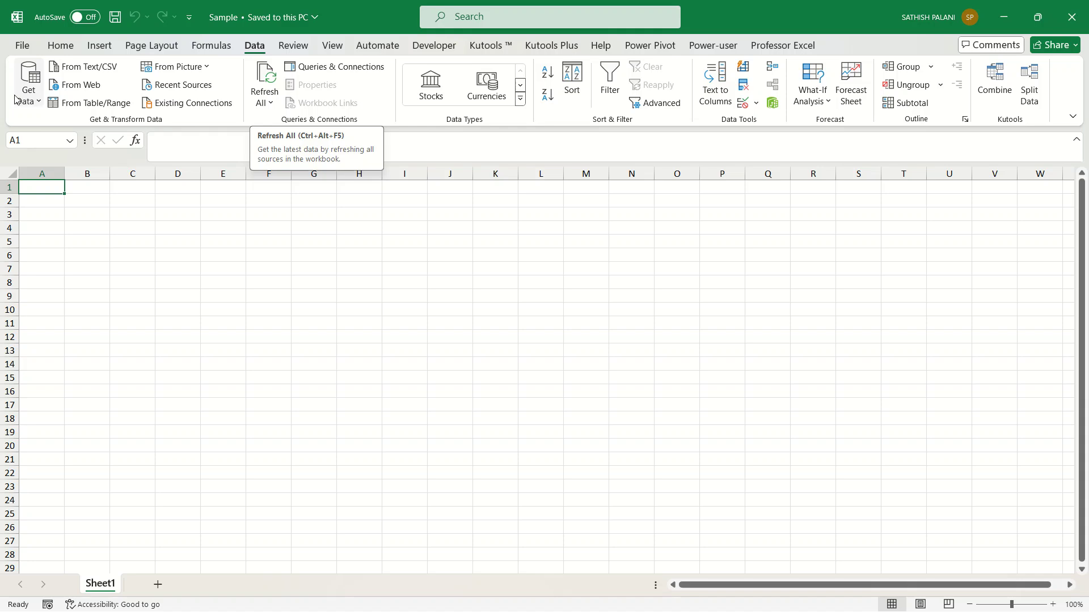
Step: Look through the external data source categories from File to Other Sources, and open the From Web import dialog
left_click(29, 84)
mouse_move(94, 128)
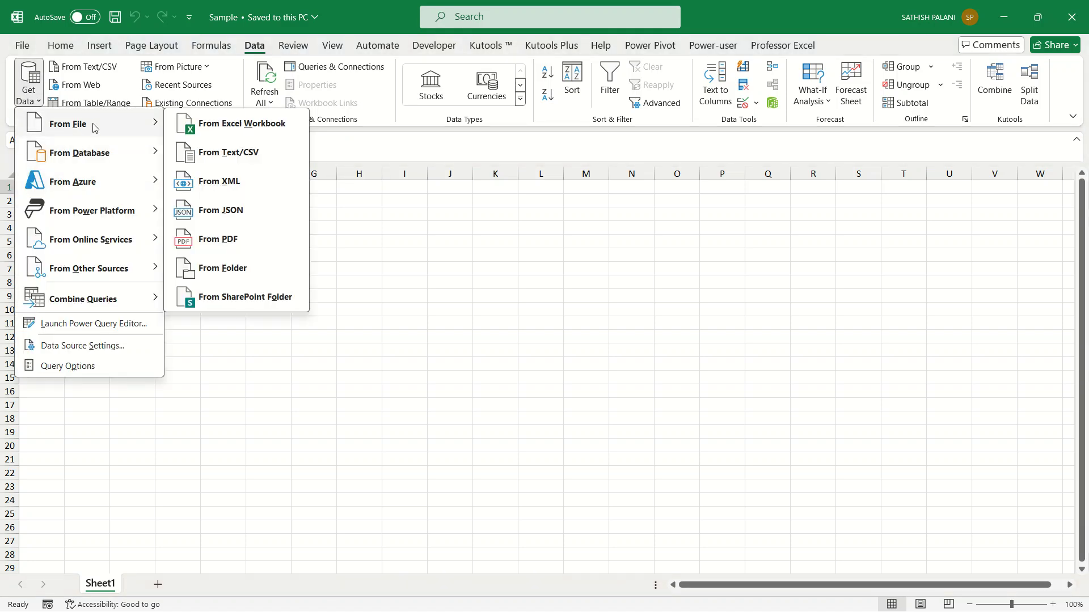
mouse_move(82, 154)
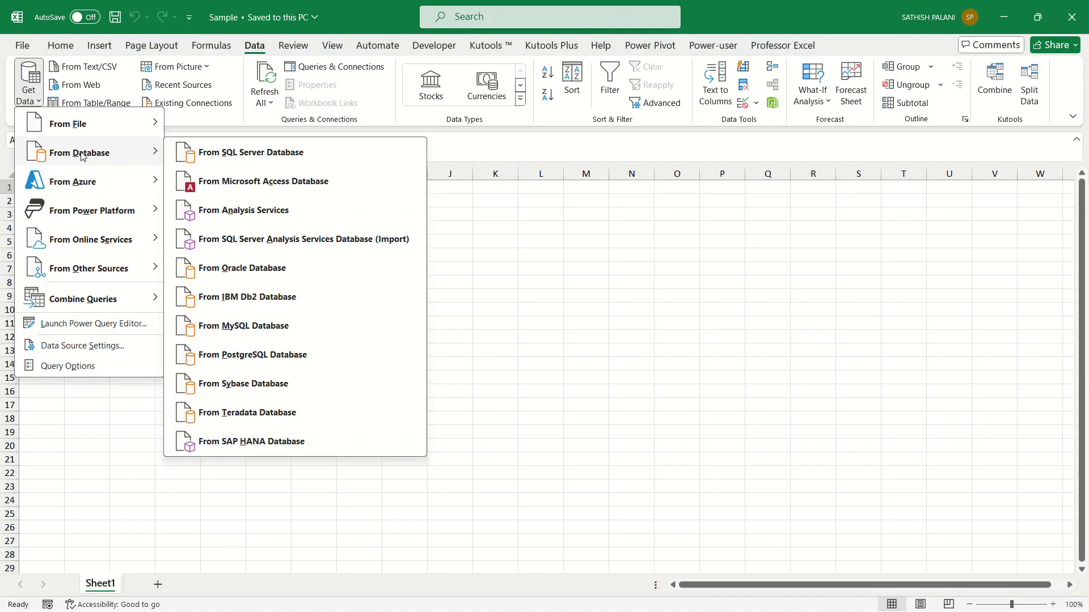
mouse_move(79, 176)
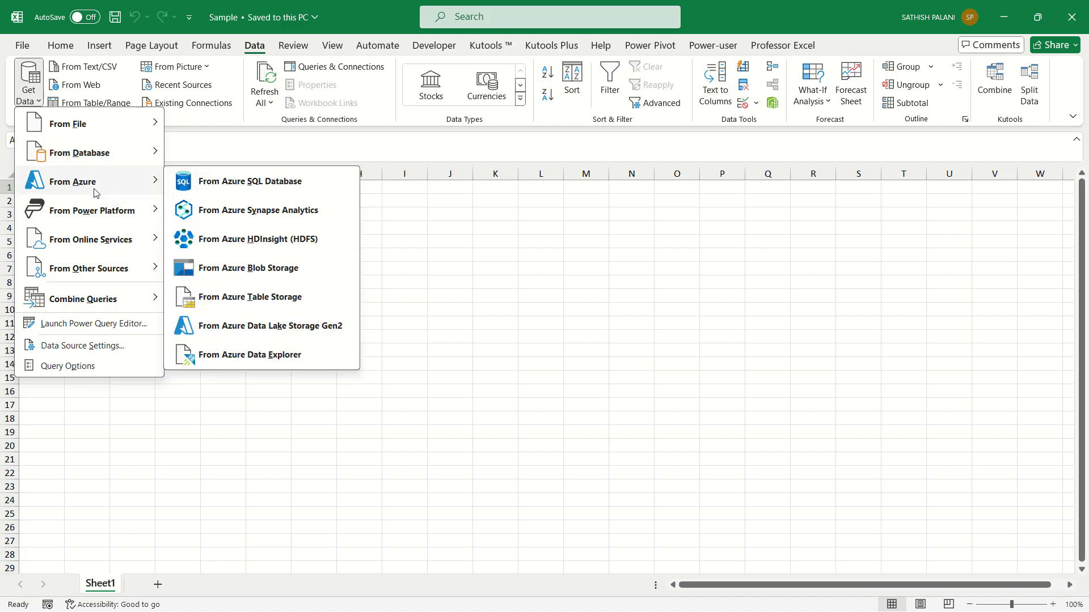
mouse_move(107, 221)
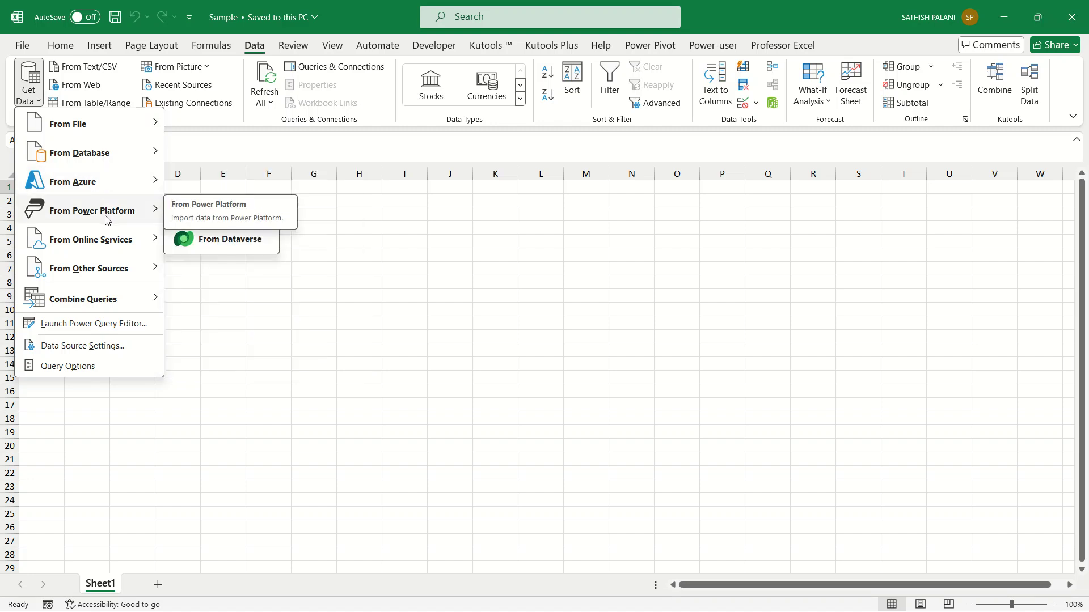
mouse_move(103, 244)
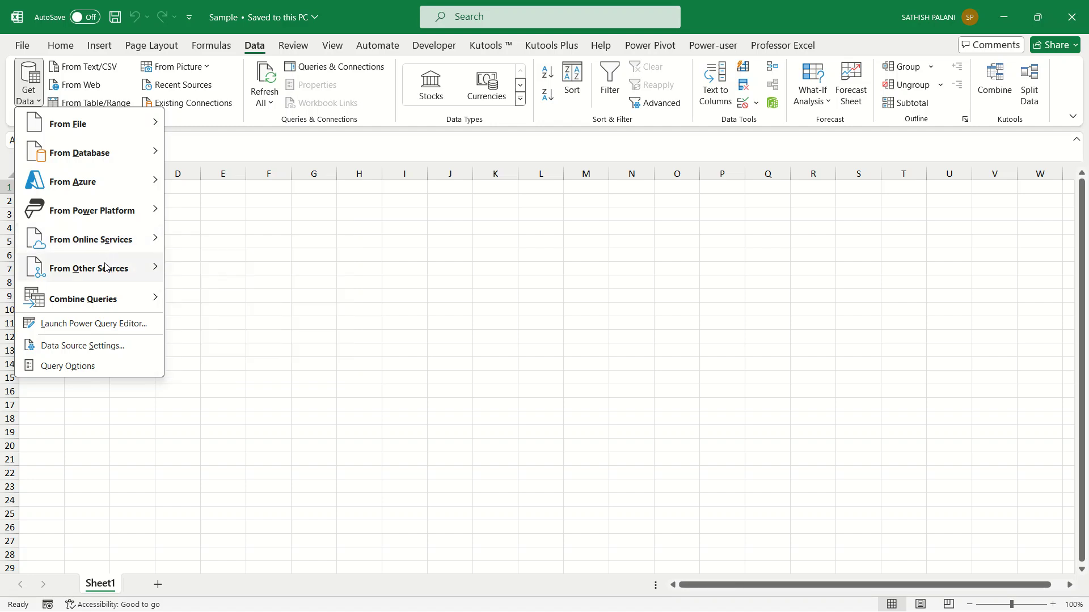
mouse_move(107, 268)
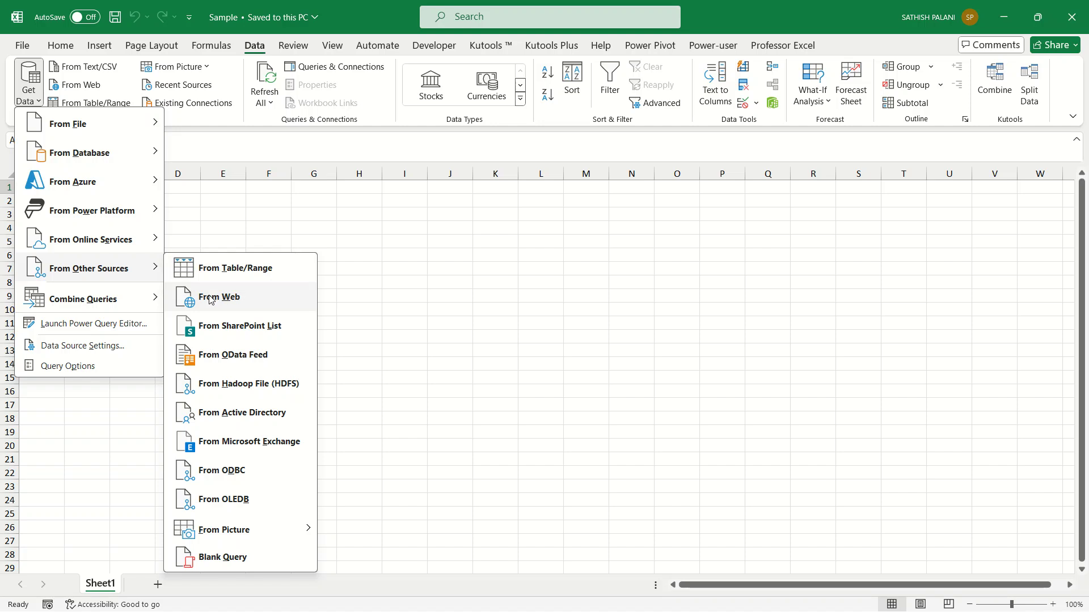
left_click(95, 80)
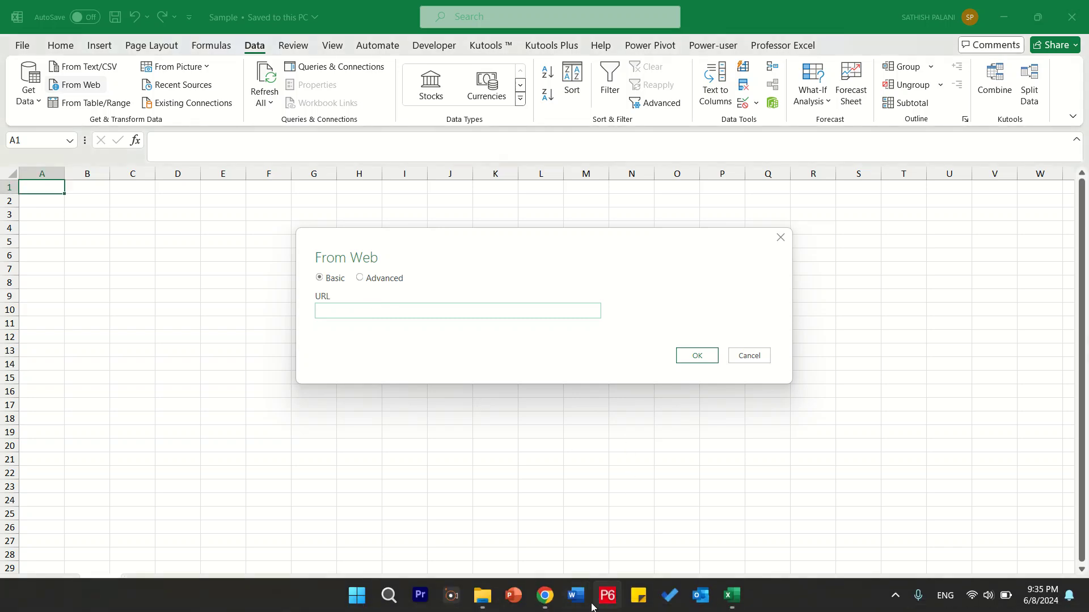
Step: Switch to Chrome, search Google for "country wise contact list" and open the Country Codes result from countrycode.org
left_click(542, 595)
left_click(311, 48)
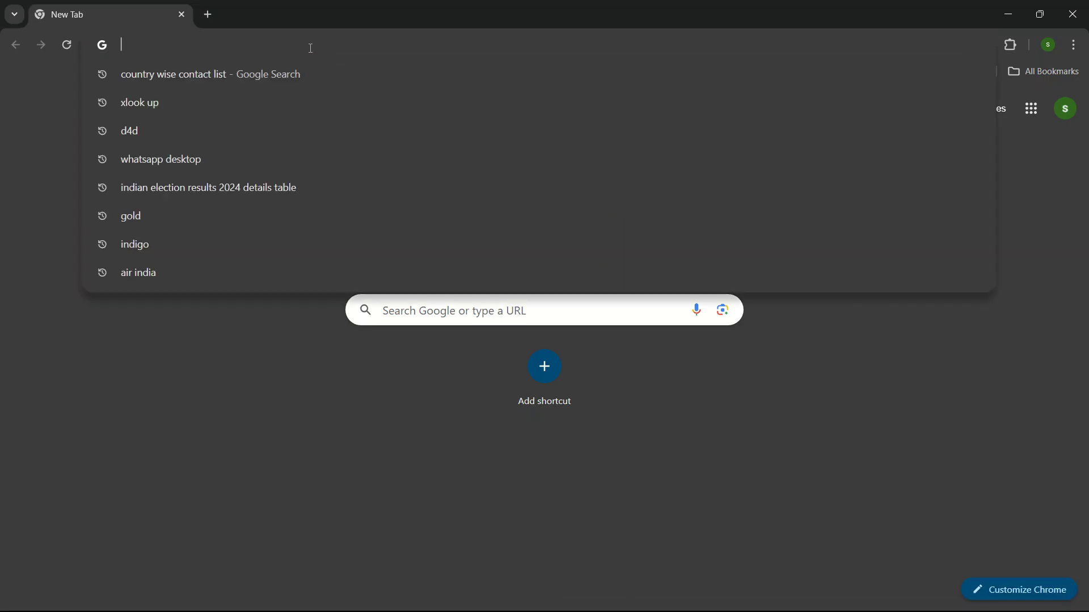
type("coun")
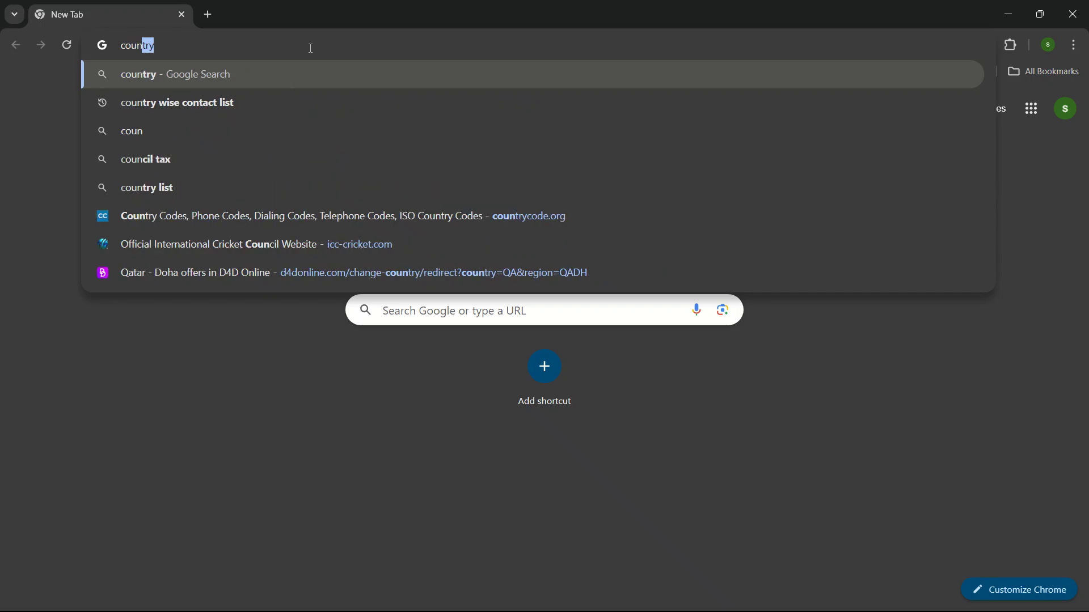
key("Down")
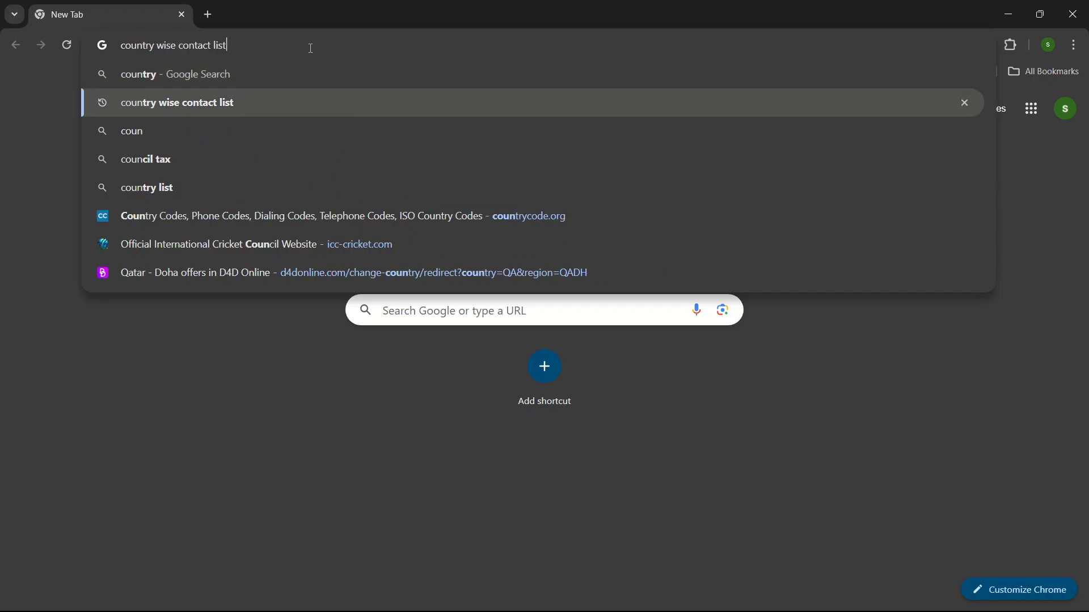
key("Return")
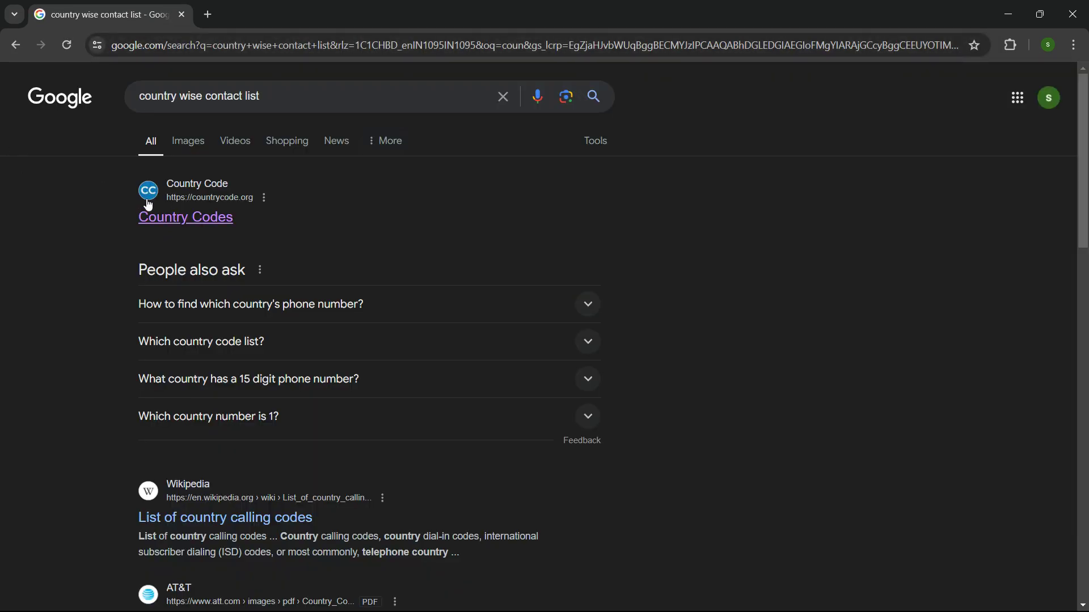
left_click(182, 222)
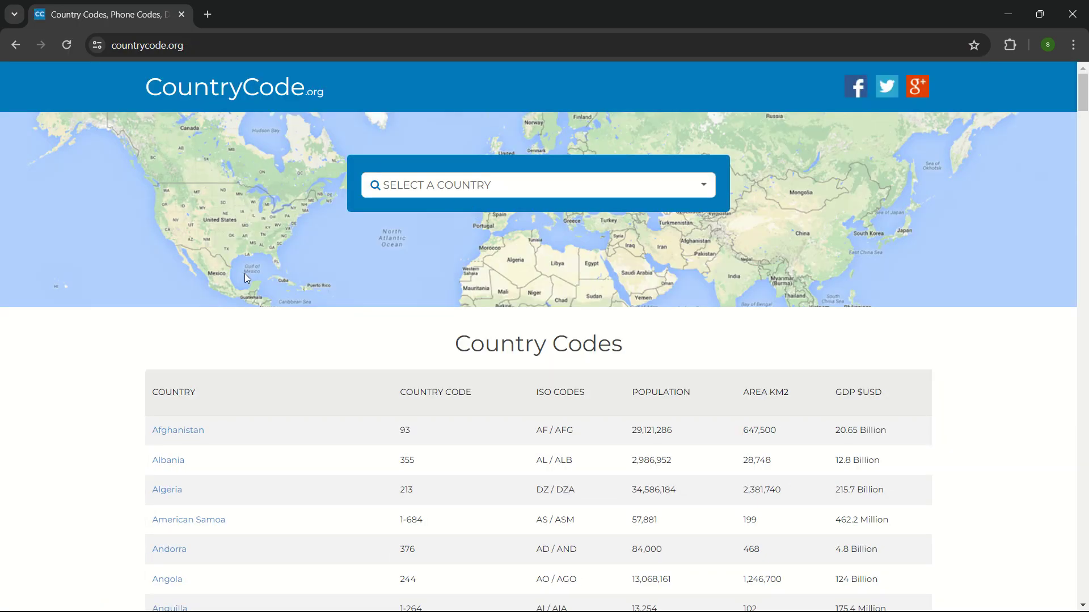
Step: View the Country Codes table on the page and copy the page's countrycode.org address
left_click_drag(1085, 100, 1084, 112)
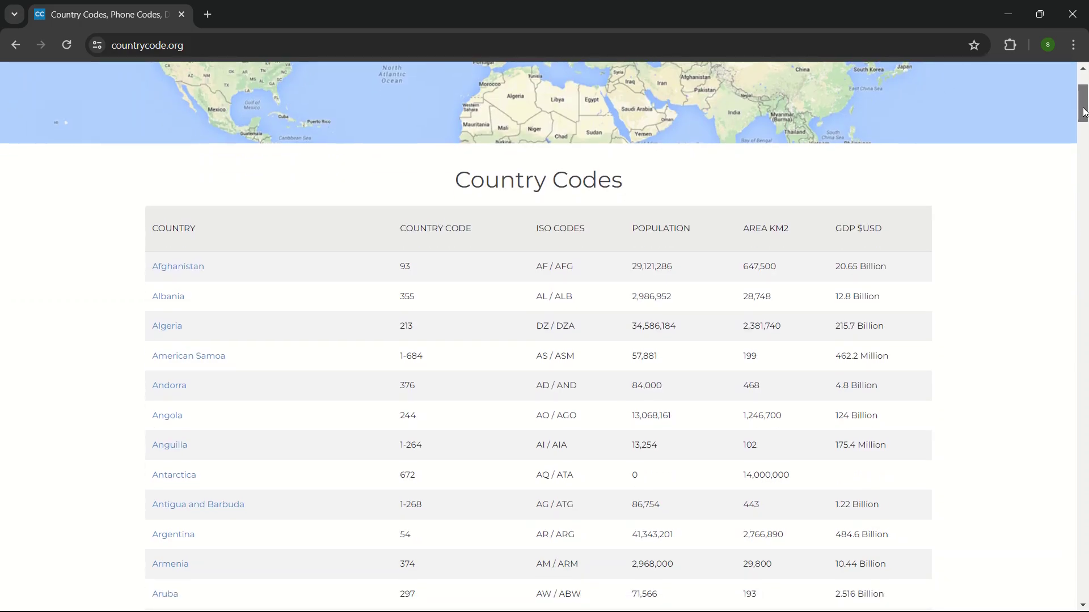
left_click_drag(1084, 116, 1085, 111)
left_click(214, 54)
key("ctrl+c")
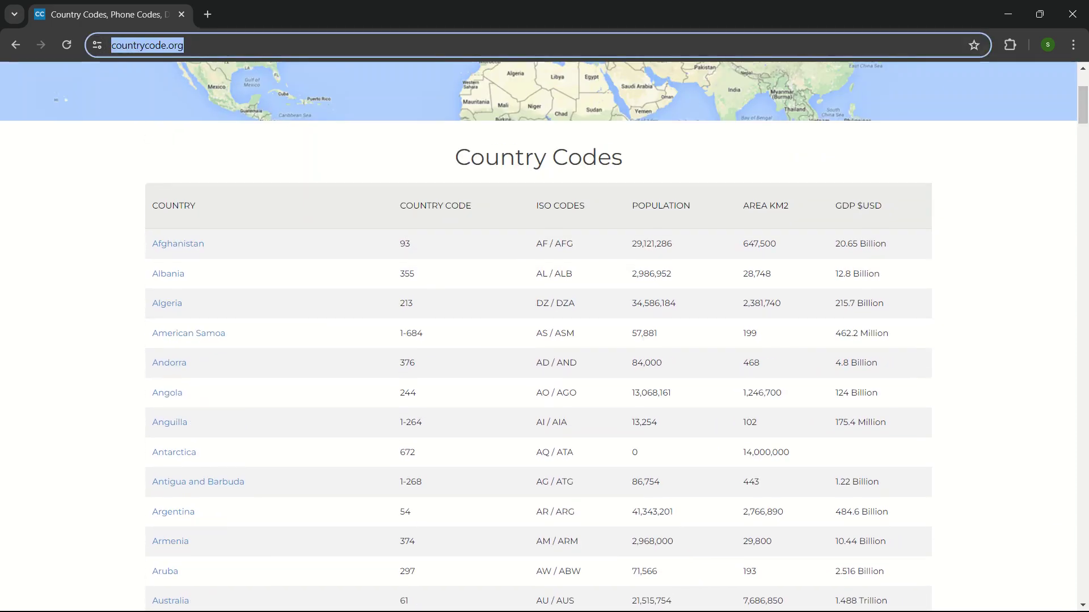
left_click(743, 602)
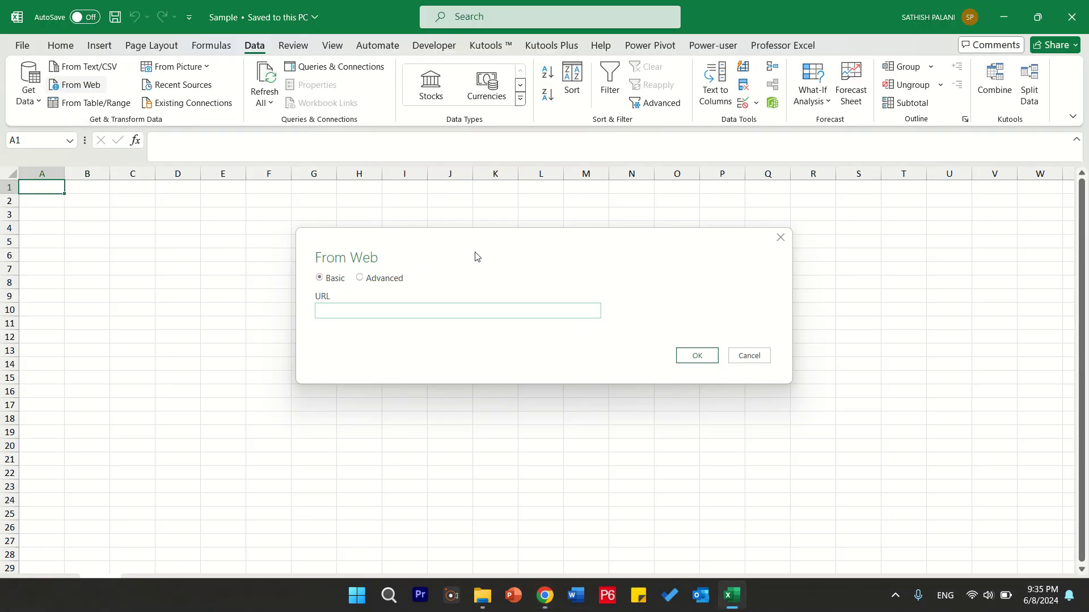
left_click(780, 237)
left_click(28, 94)
left_click(28, 95)
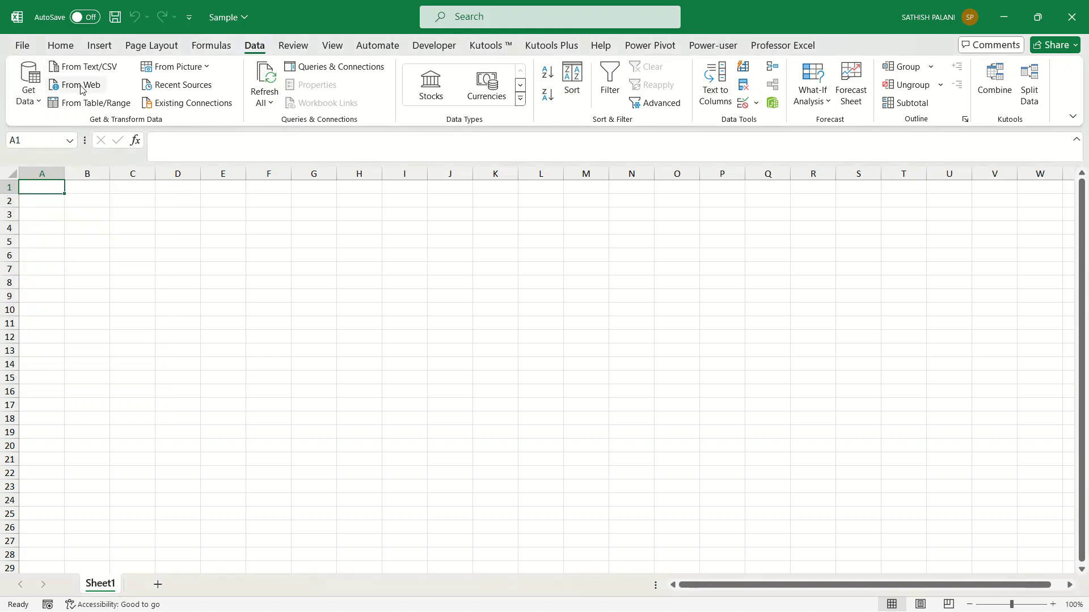
left_click(81, 86)
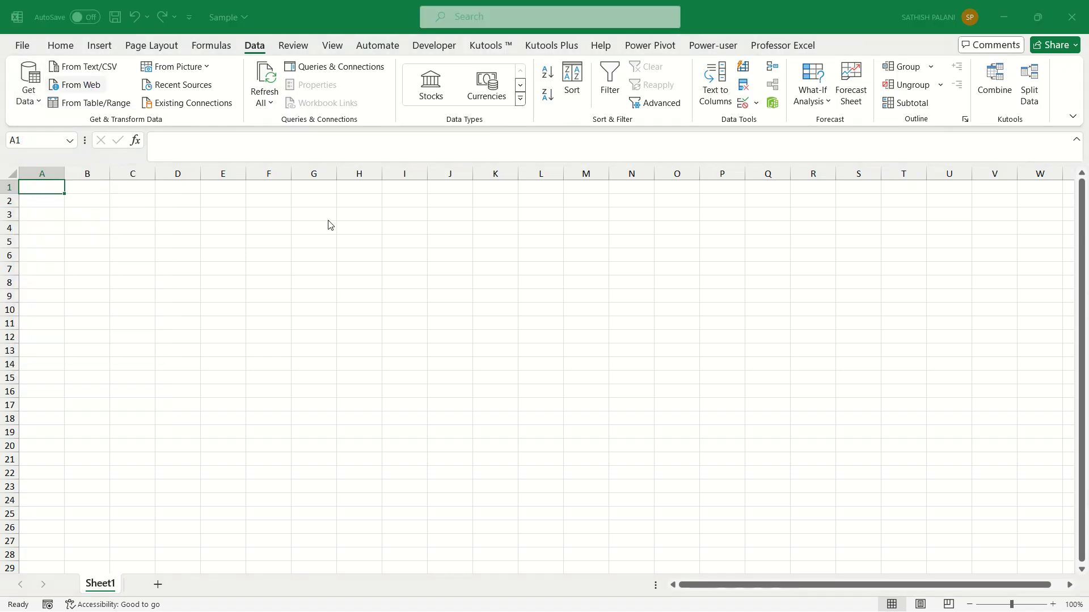
key("ctrl+v")
left_click(699, 358)
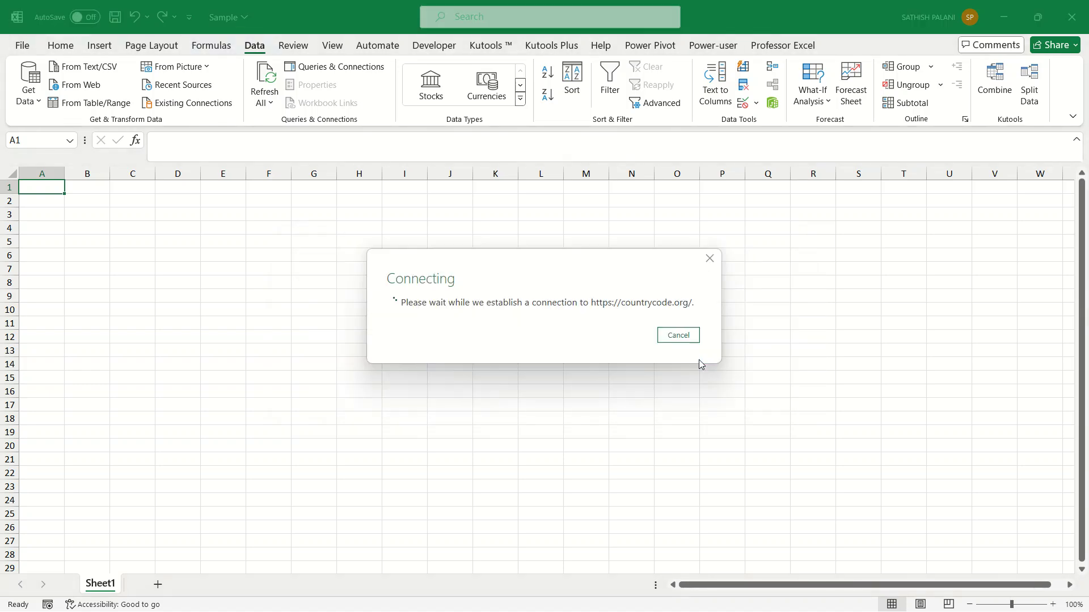
left_click(686, 339)
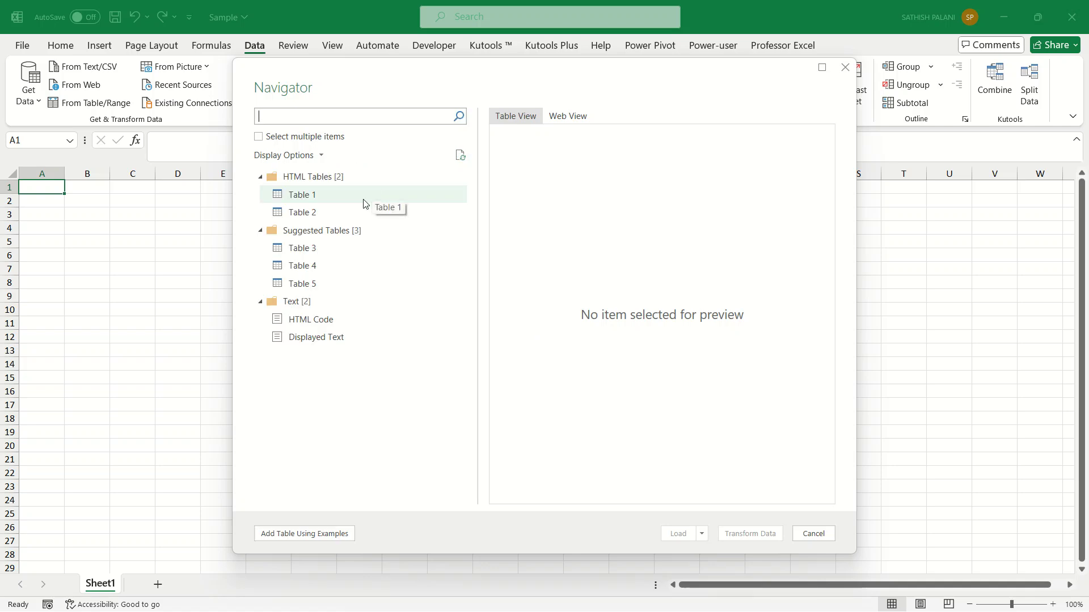
Step: Examine the page's web view and the previews of Tables 1 to 5, HTML Code and Displayed Text in the Navigator
left_click(571, 115)
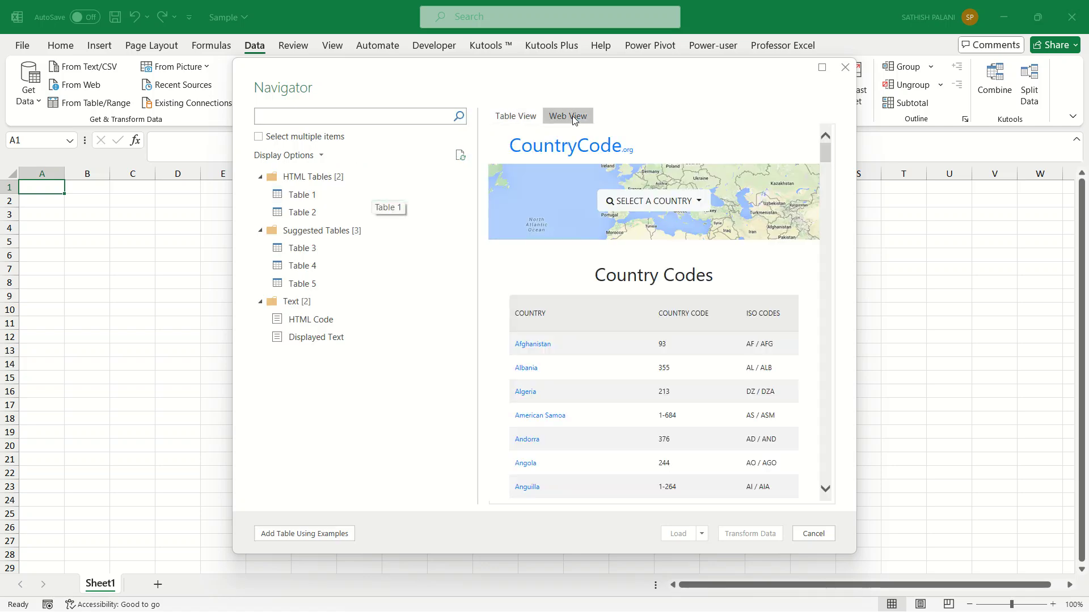
left_click(520, 117)
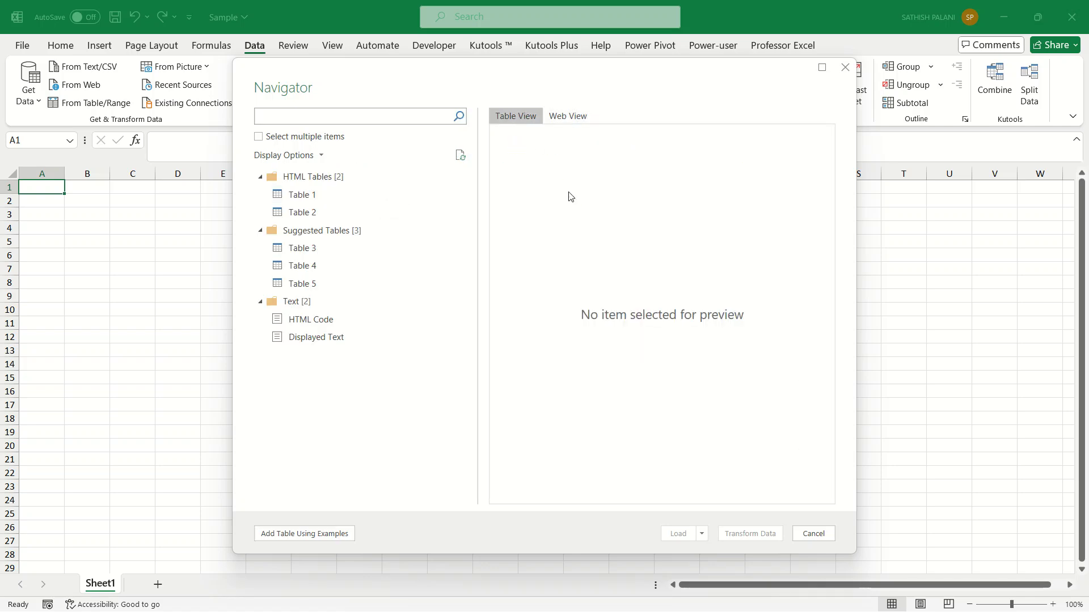
left_click(324, 195)
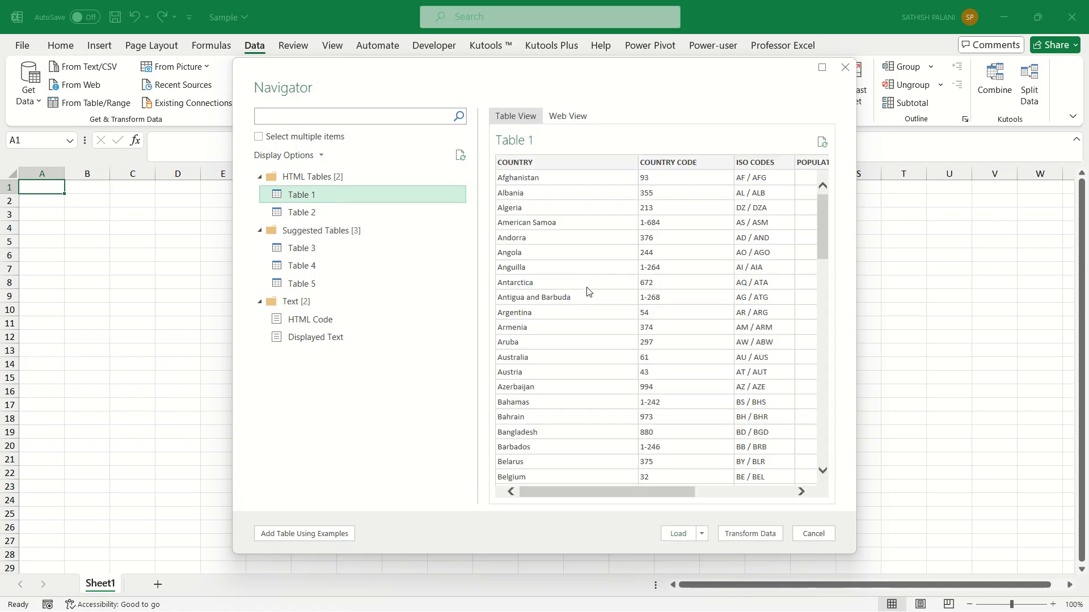
left_click_drag(817, 224, 848, 428)
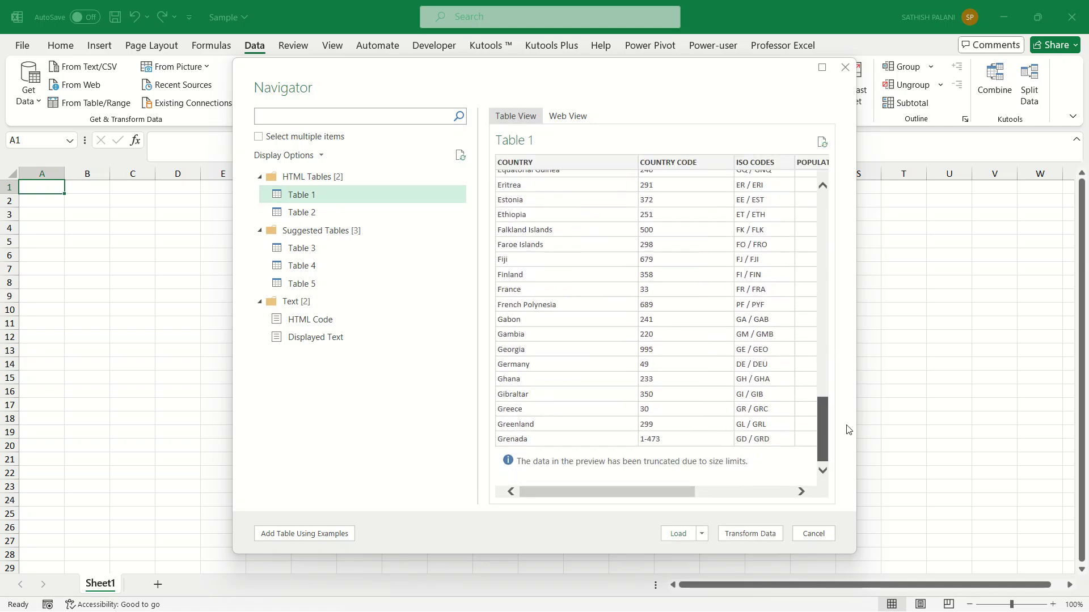
left_click(364, 214)
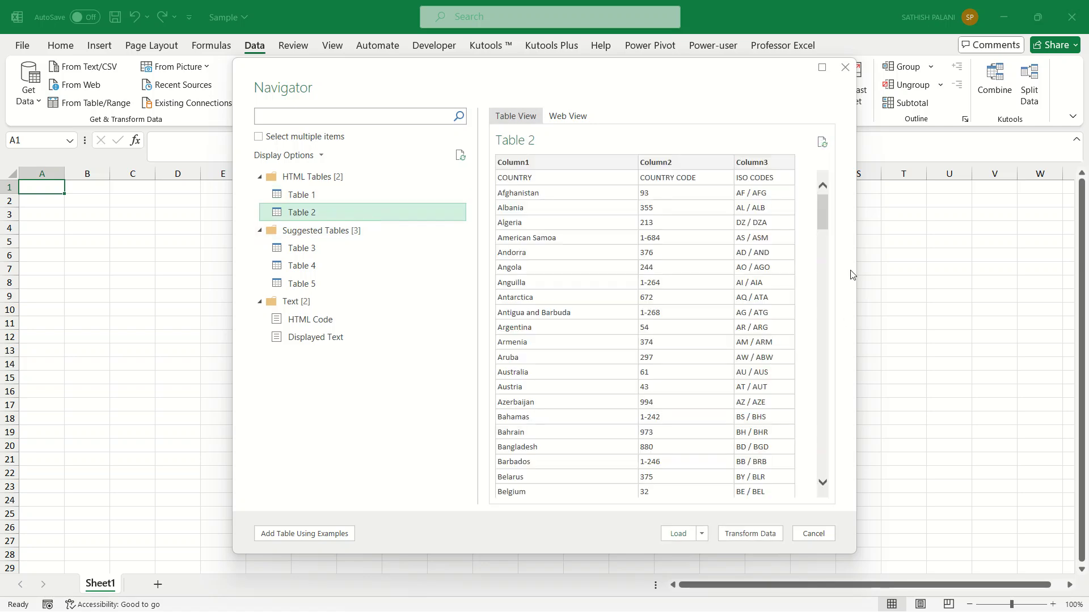
left_click_drag(823, 209, 860, 456)
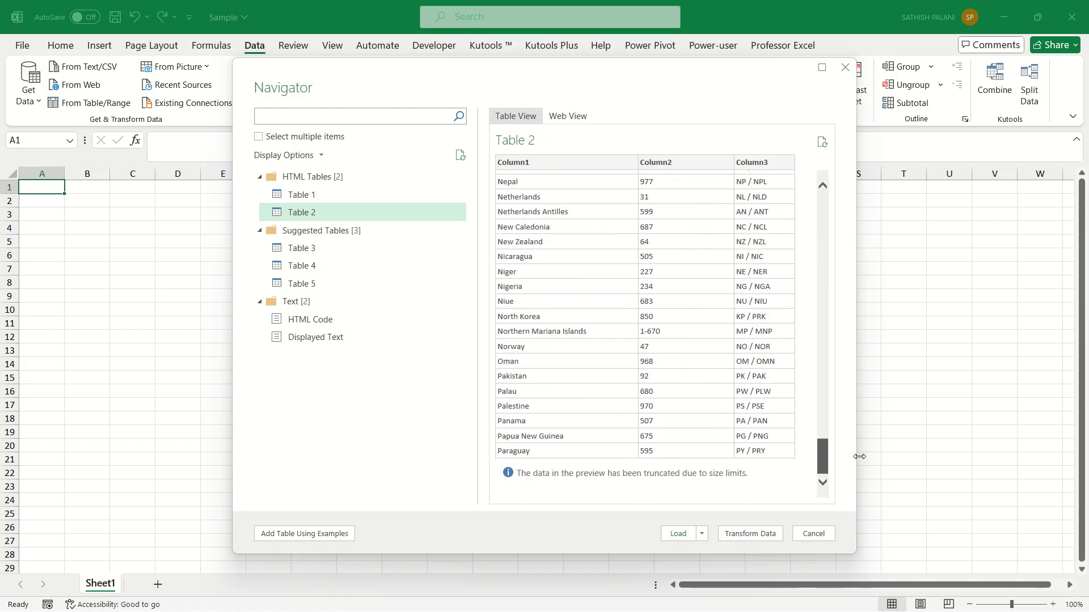
left_click(363, 235)
left_click(360, 246)
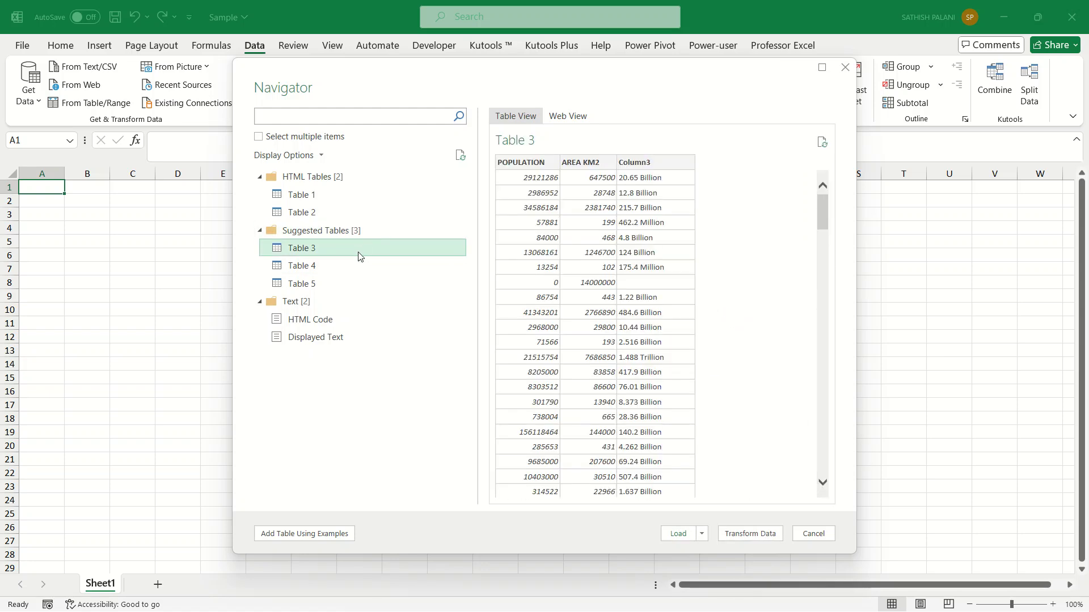
left_click(352, 266)
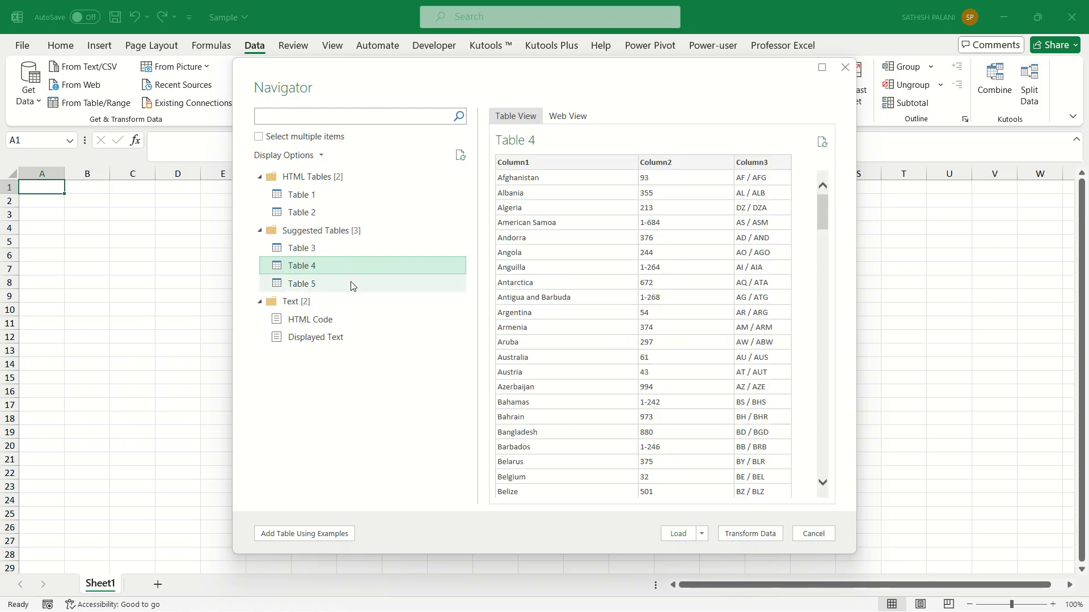
left_click(350, 283)
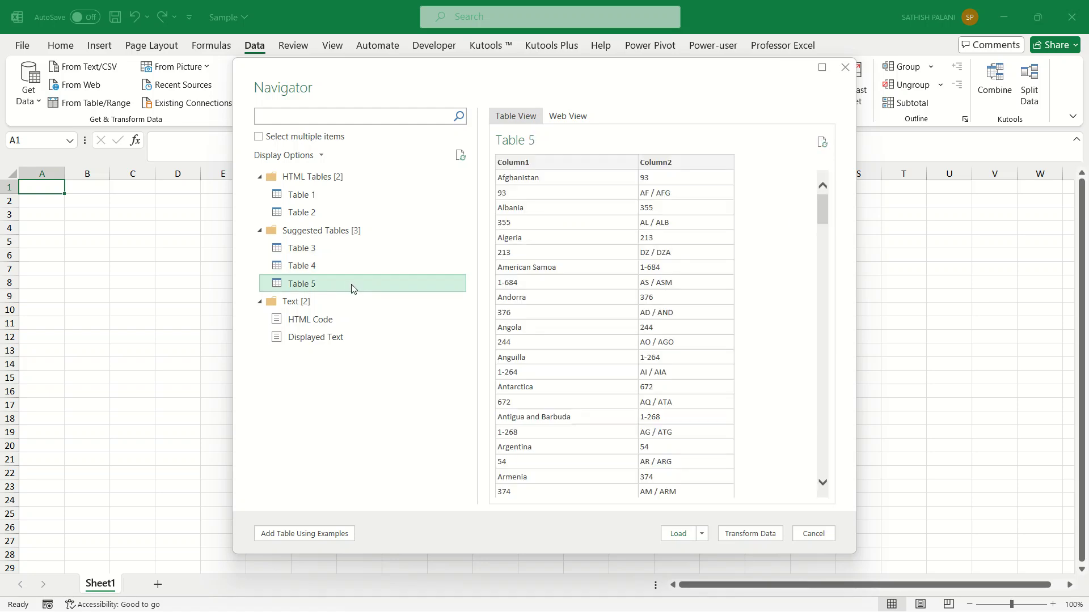
left_click(348, 318)
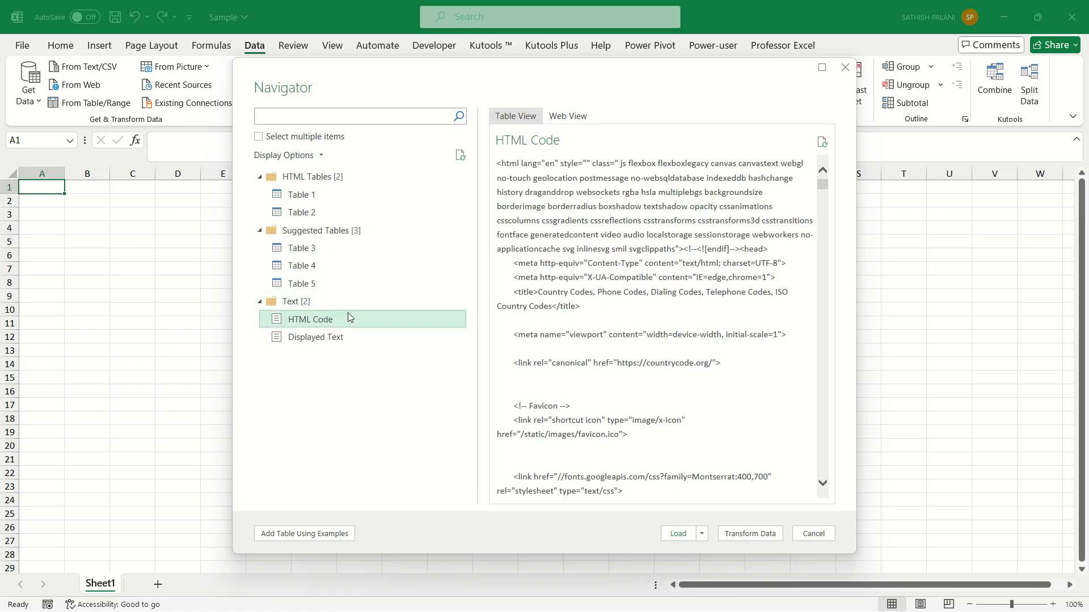
left_click(337, 338)
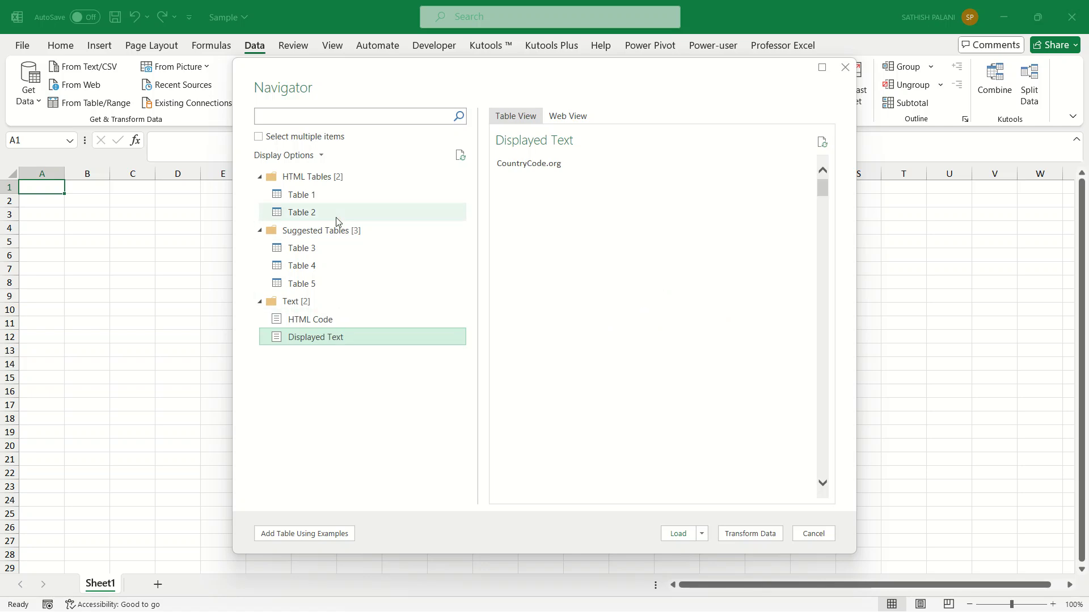
Step: Select Table 1 in the Navigator and load it into the workbook
left_click(332, 284)
left_click(329, 195)
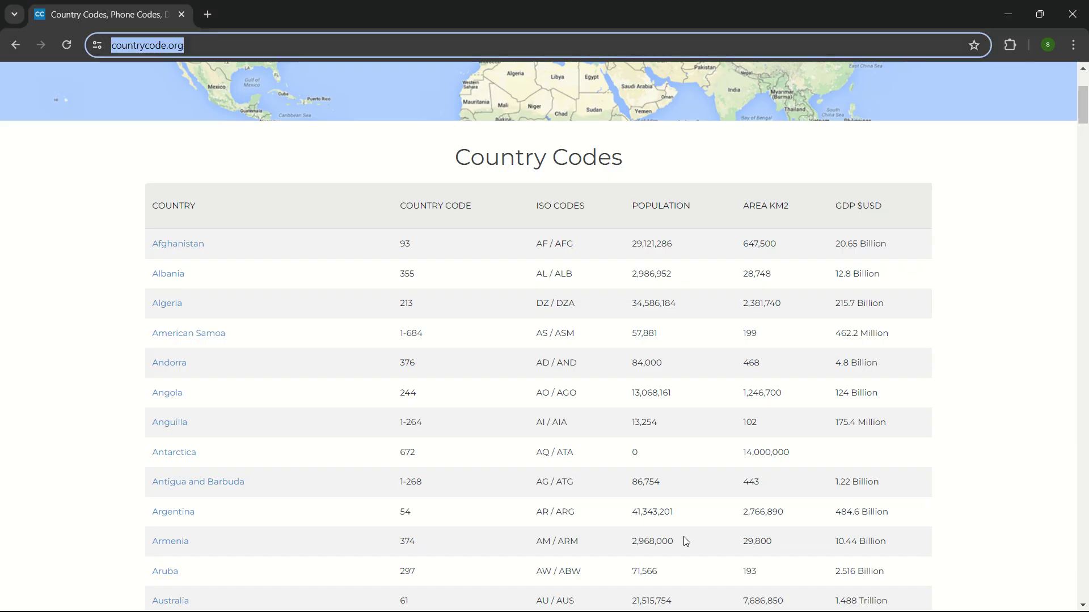
left_click(678, 534)
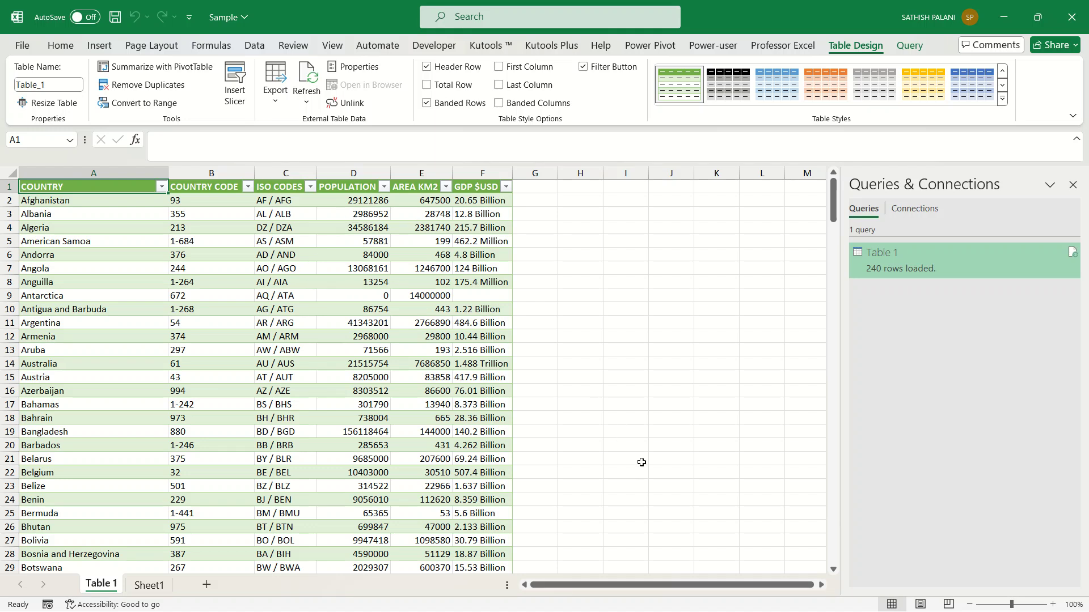
Step: Switch to the browser and look through the Country Codes table on countrycode.org
key("alt+Tab")
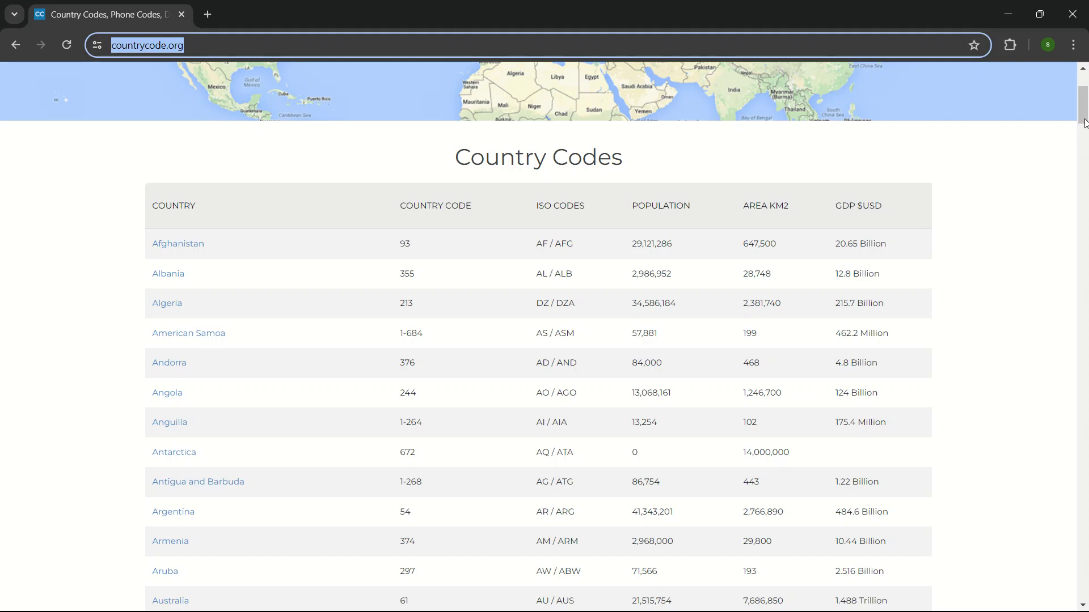
left_click_drag(1085, 108, 1086, 343)
left_click_drag(1085, 108, 1084, 73)
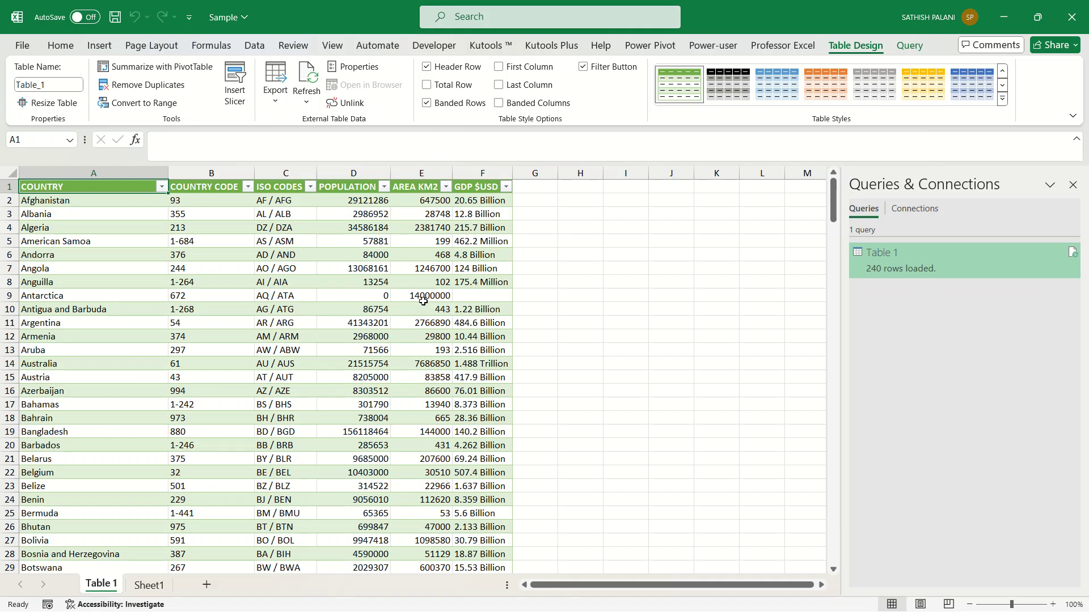
Step: Return to Excel and open the Table 1 query for editing
right_click(920, 261)
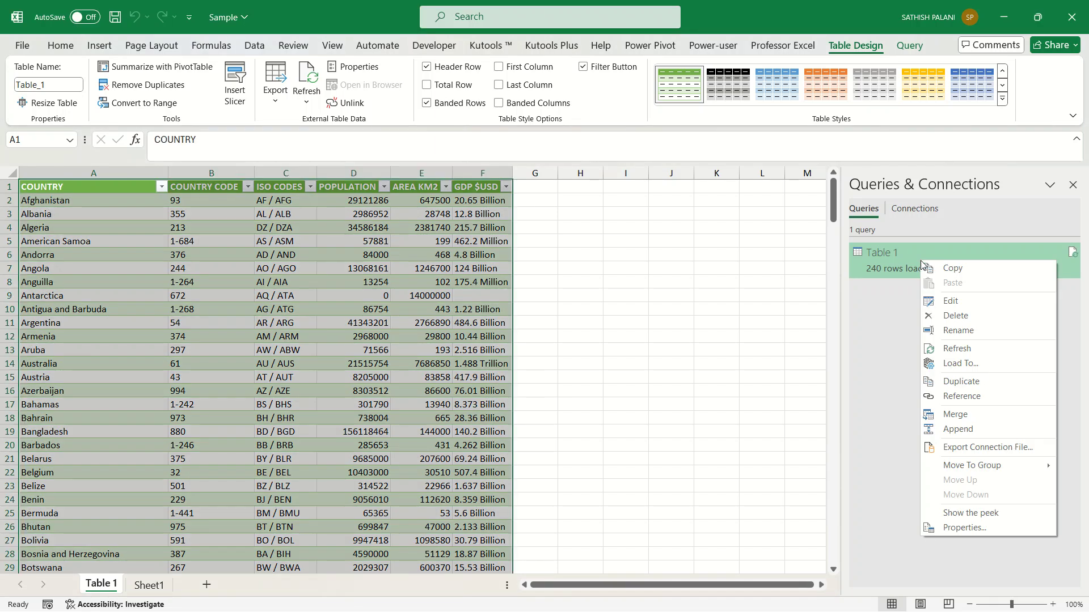
left_click(953, 300)
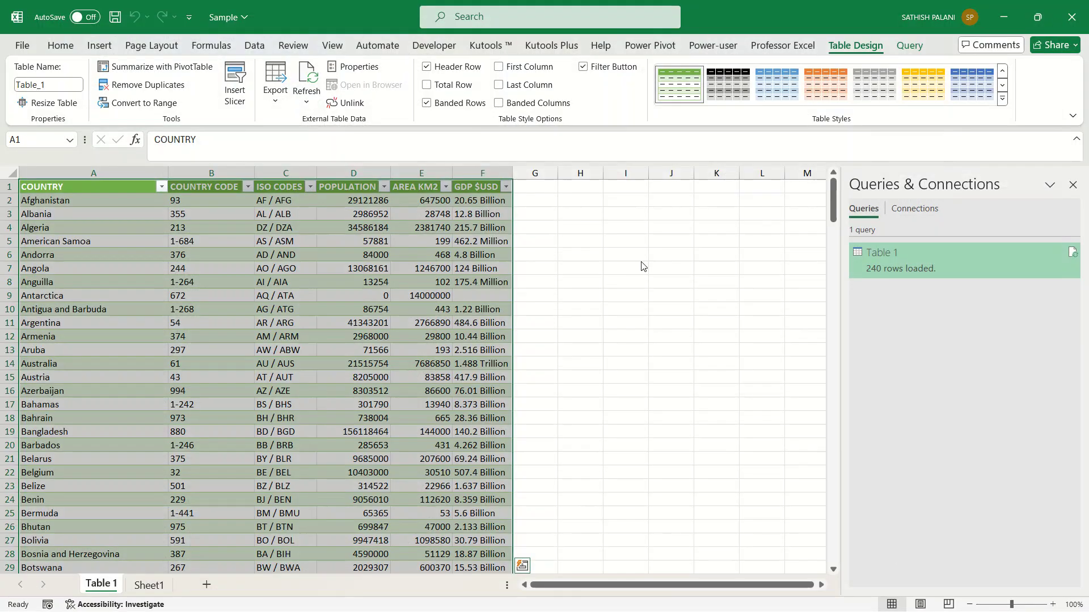
Step: Enter the labels vlookup, Hlookup and xlooup in cells H4, H5 and H6
left_click(569, 238)
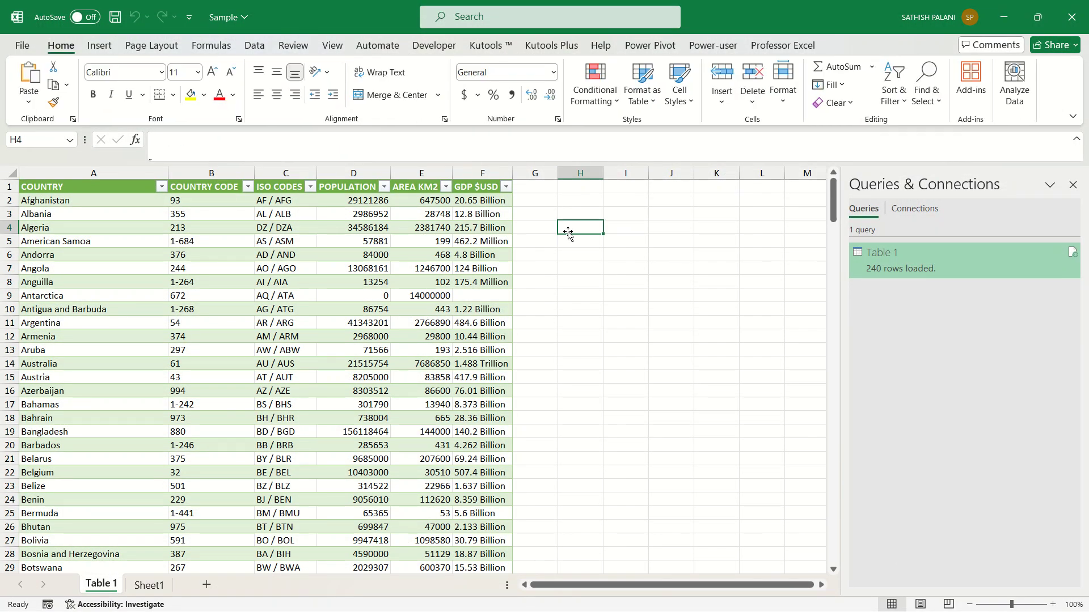
type("vlookup")
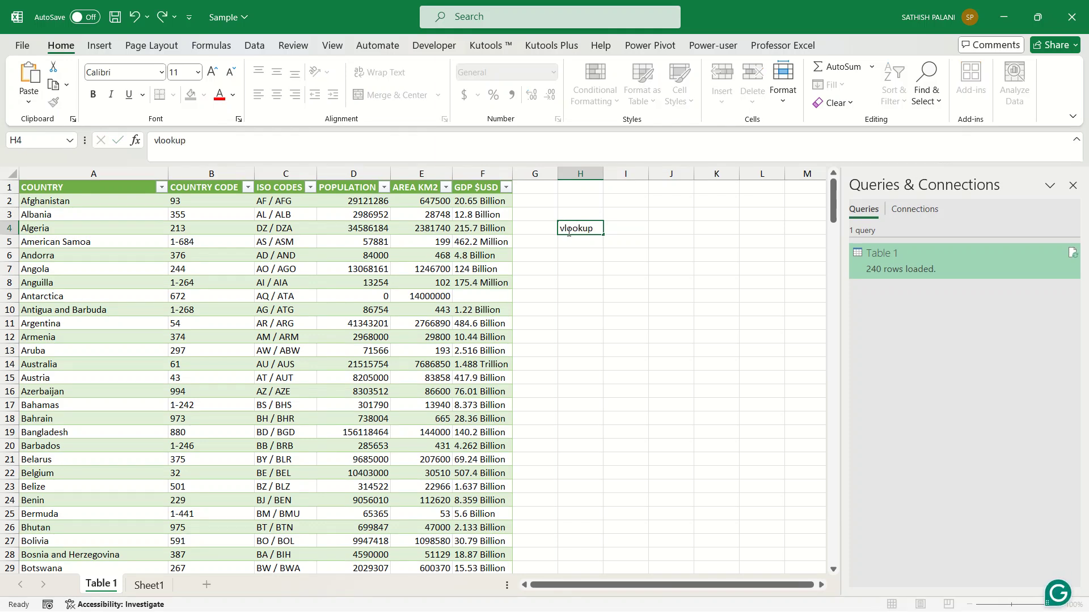
key("Return")
type("Hlookup")
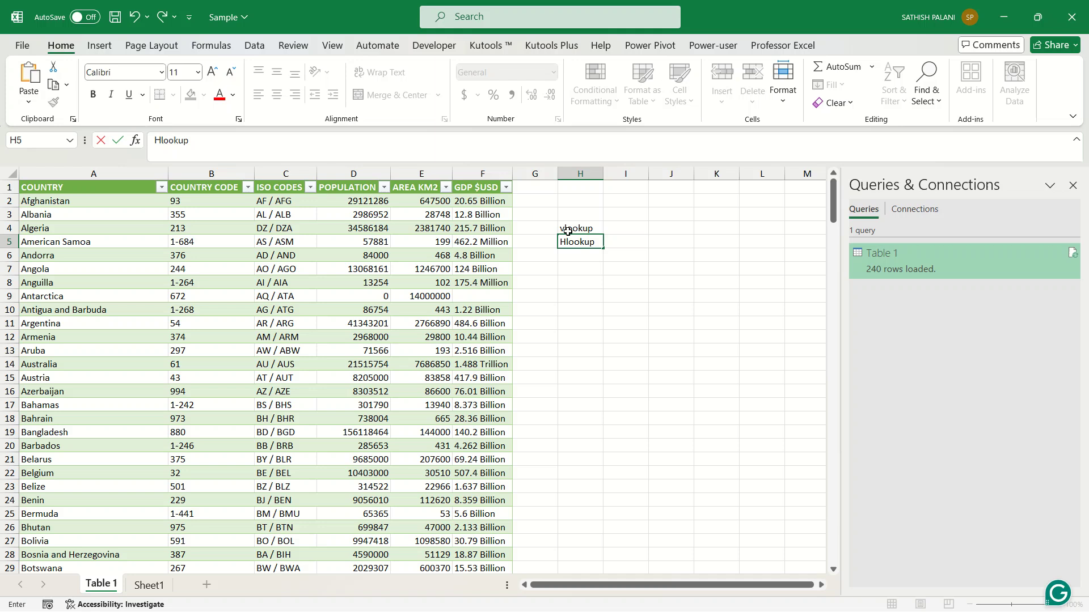
key("Return")
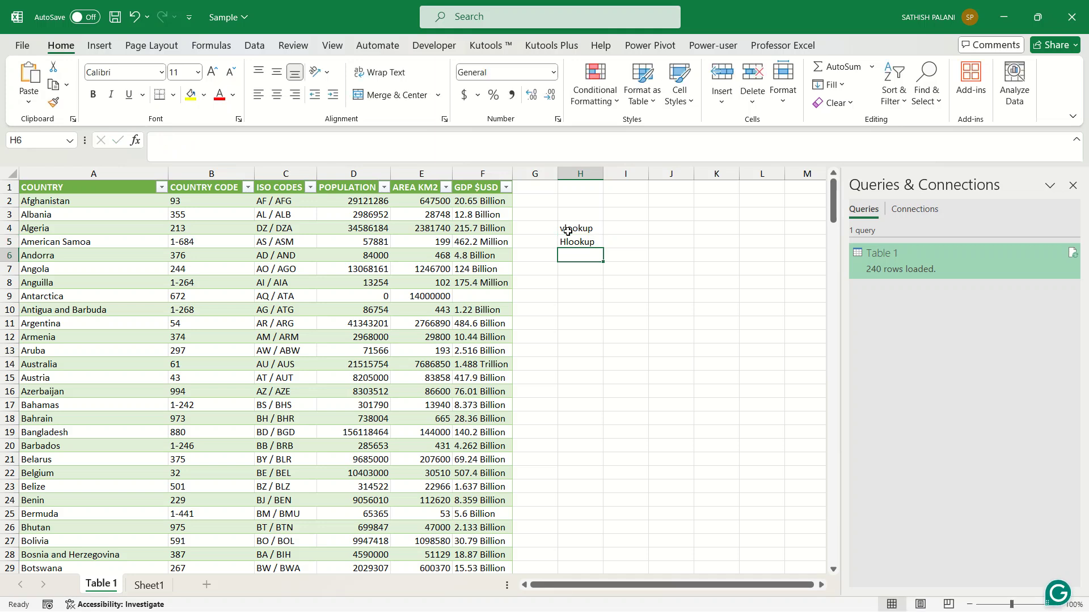
type("xlooup")
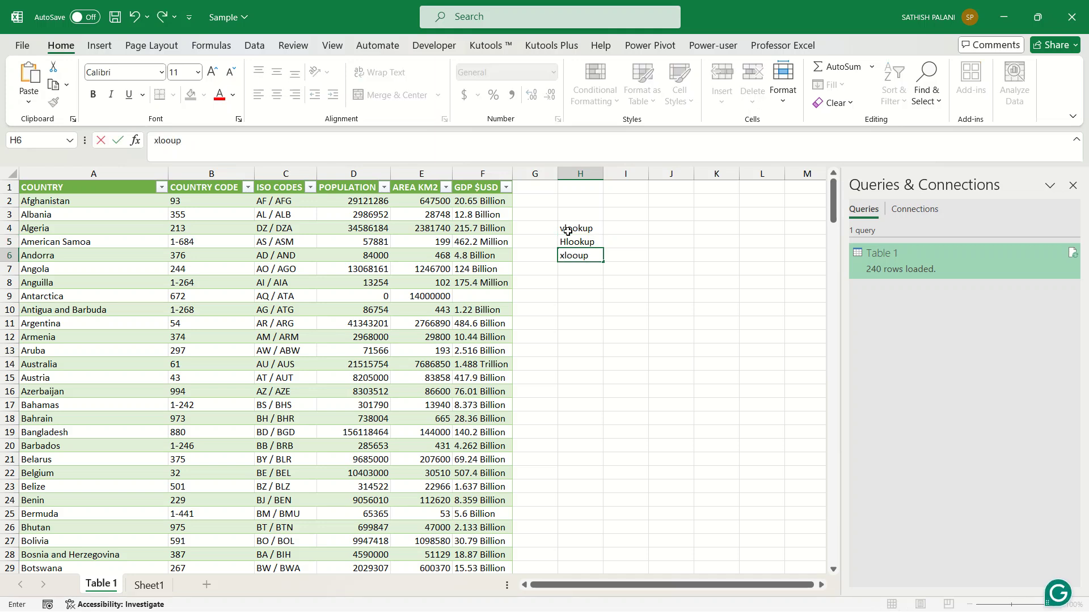
key("Return")
key("Up")
key("Up")
key("Right")
key("Up")
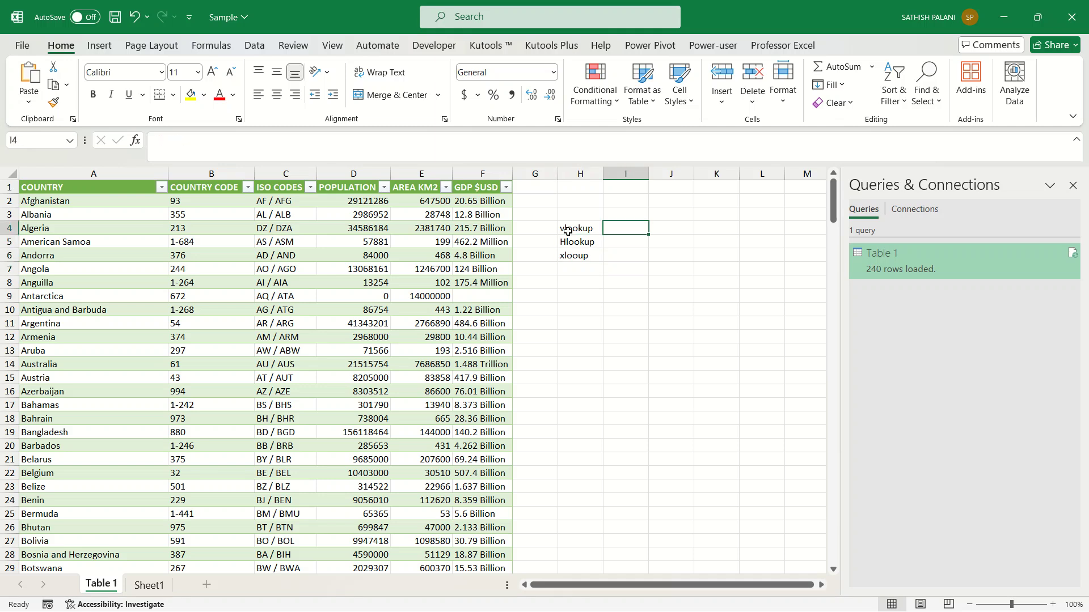
key("Down")
key("Down")
key("Down")
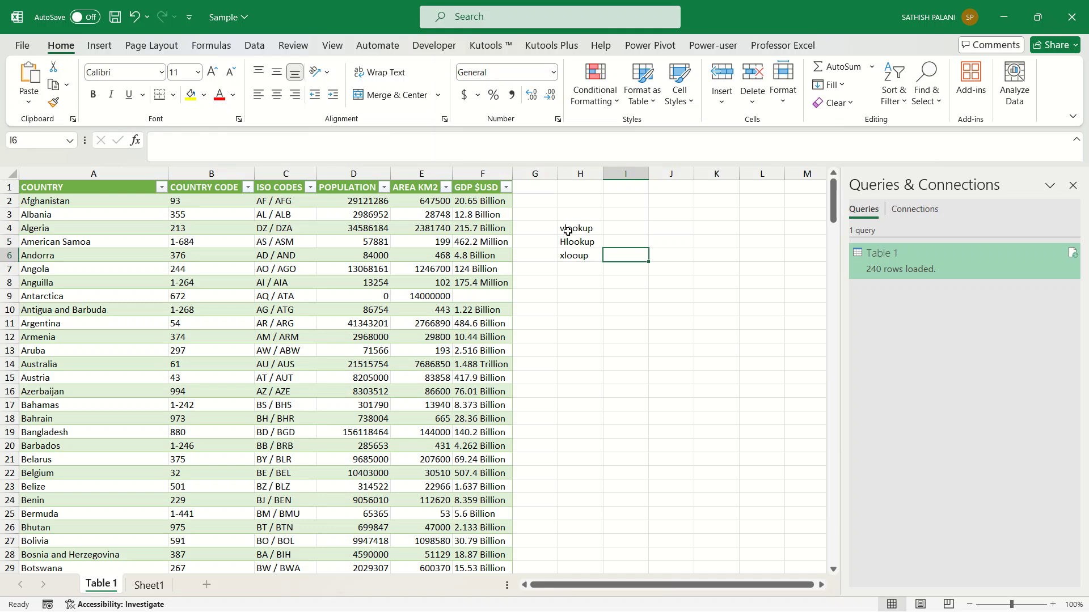
key("Down")
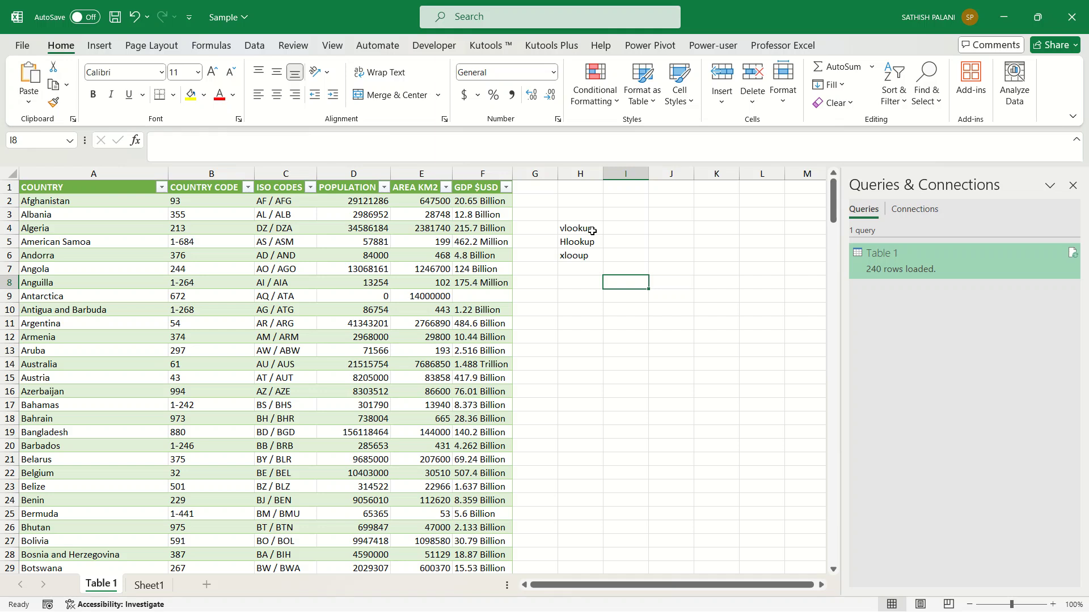
Step: Examine the table's layout by selecting the Afghanistan row, the country names, a block of their data and the range A1:F9
left_click(591, 231)
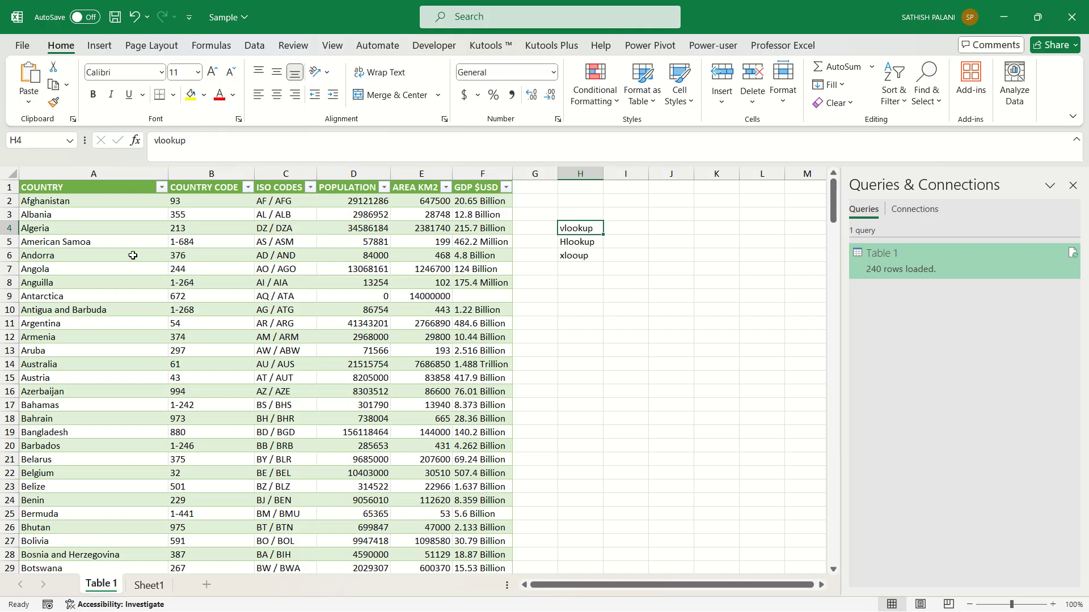
left_click(63, 202)
key("shift+Right")
key("shift+Right")
key("shift+Right")
key("shift+Right")
key("shift+Right")
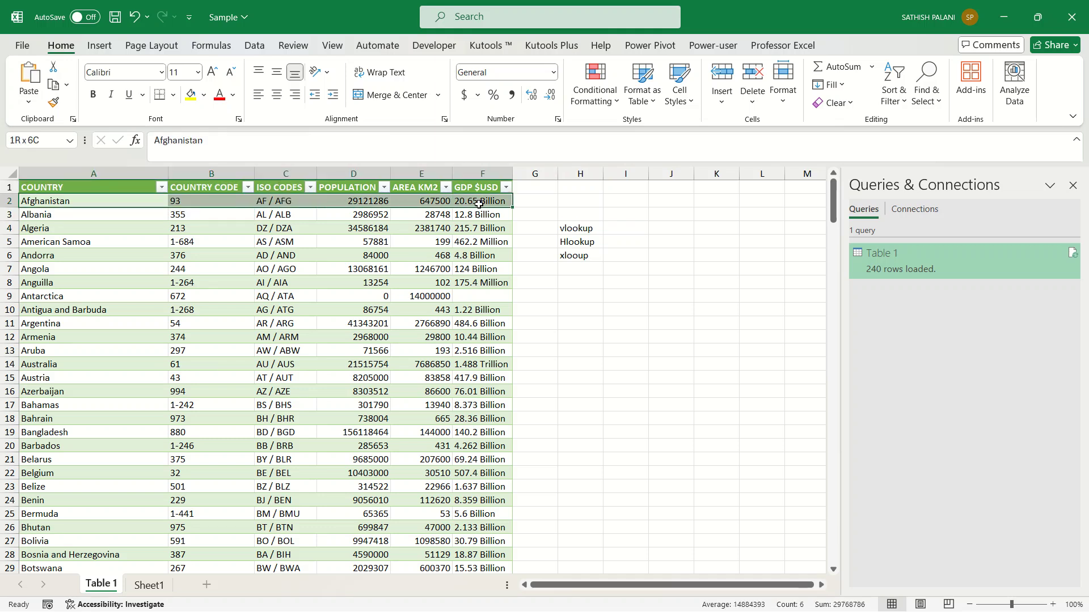
left_click_drag(101, 200, 94, 392)
left_click_drag(187, 228, 495, 405)
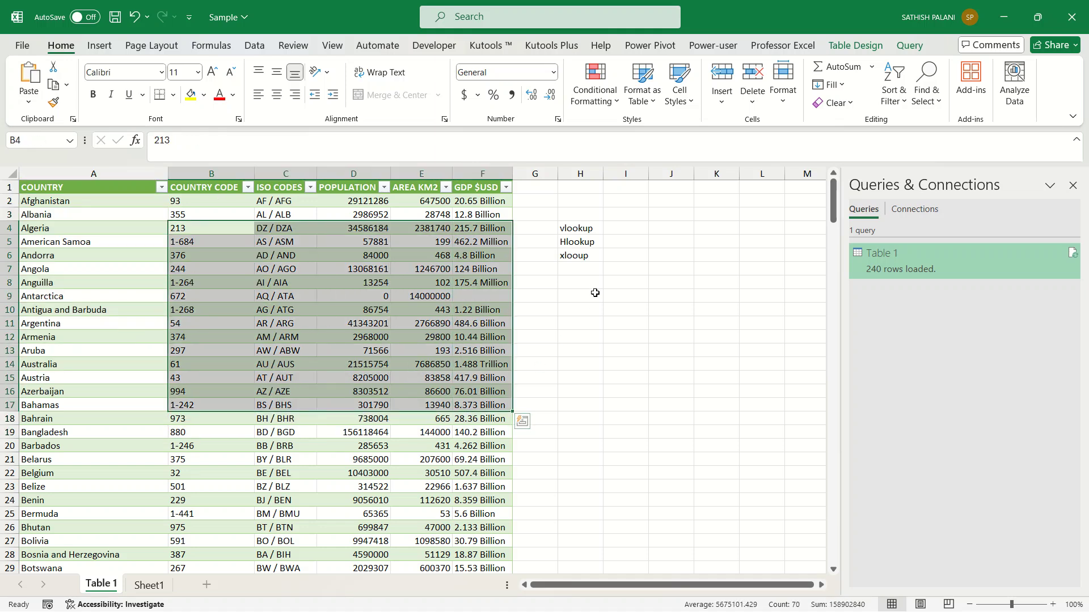
left_click_drag(95, 189, 462, 291)
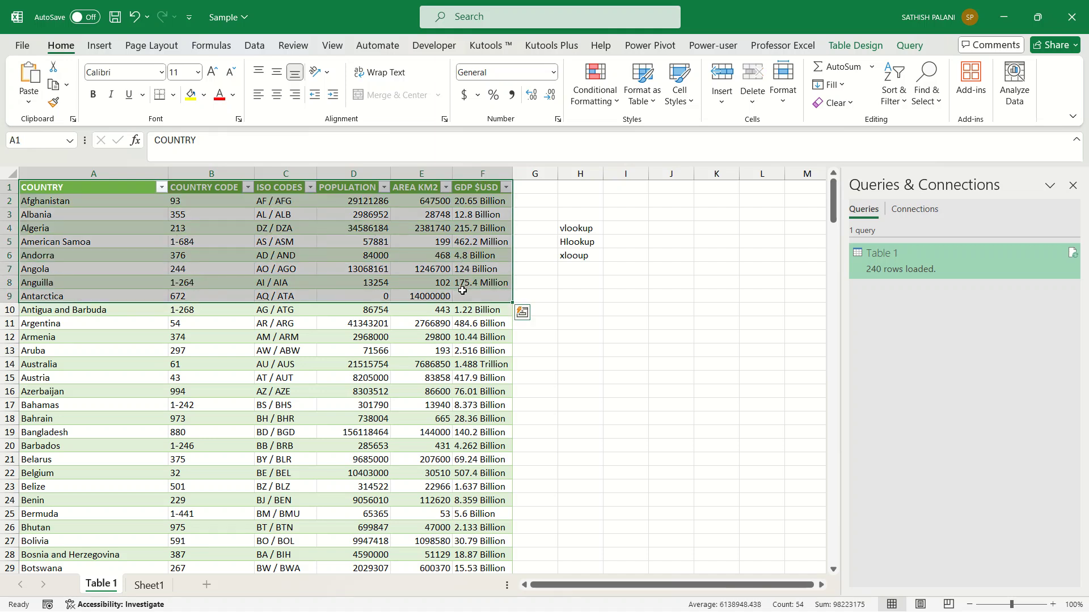
Step: Insert a blank row directly below the table headers and number its cells A2:F2 from 1 to 6
right_click(9, 201)
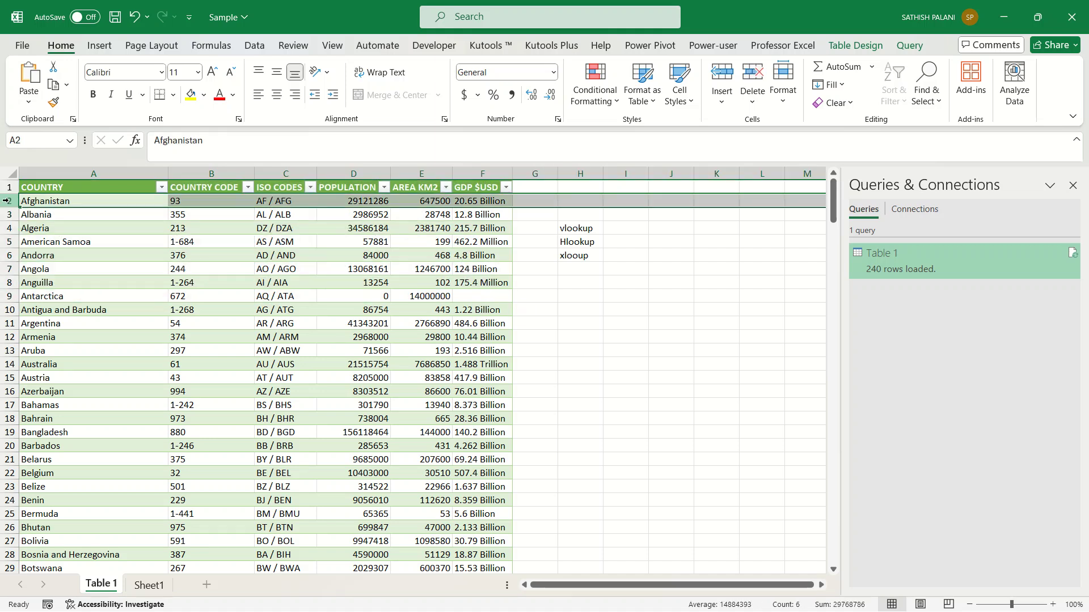
left_click(80, 343)
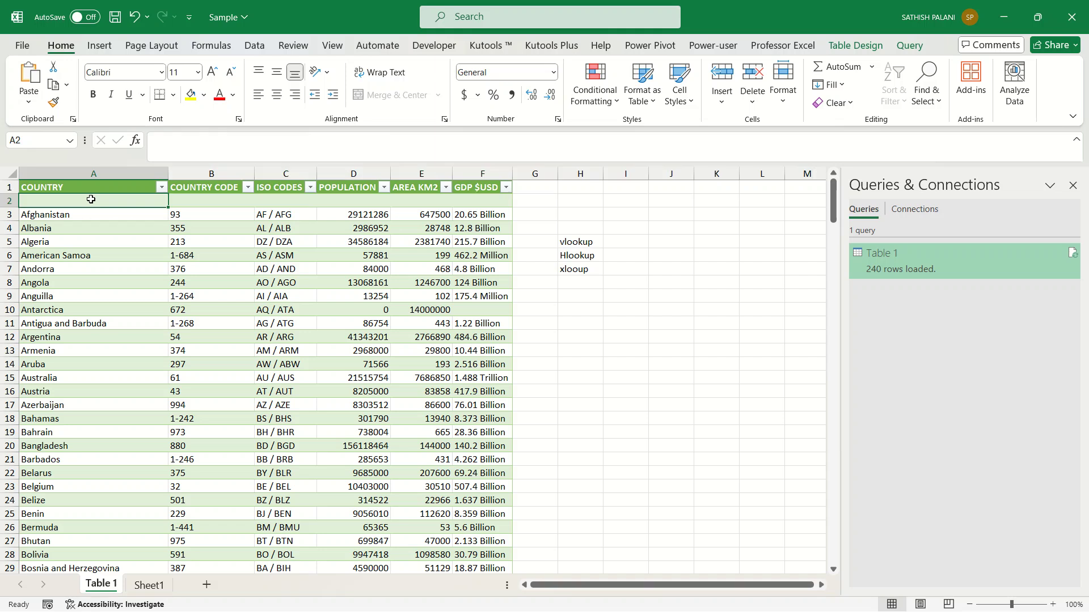
type("1")
key("Right")
type("2")
key("Return")
key("Right")
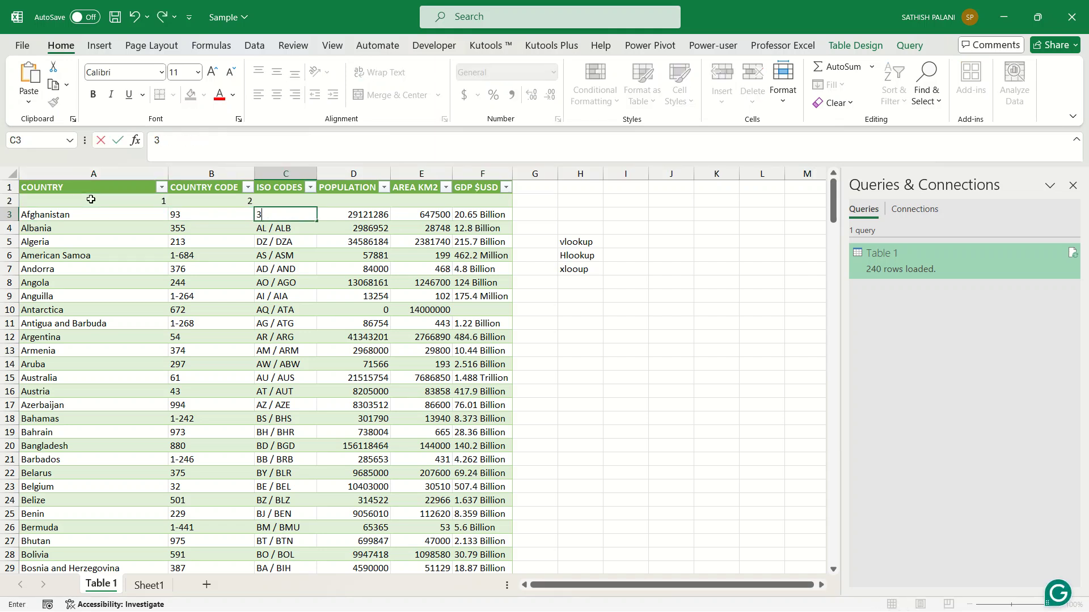
key("Up")
type("3")
key("Right")
type("4")
key("Right")
type("5")
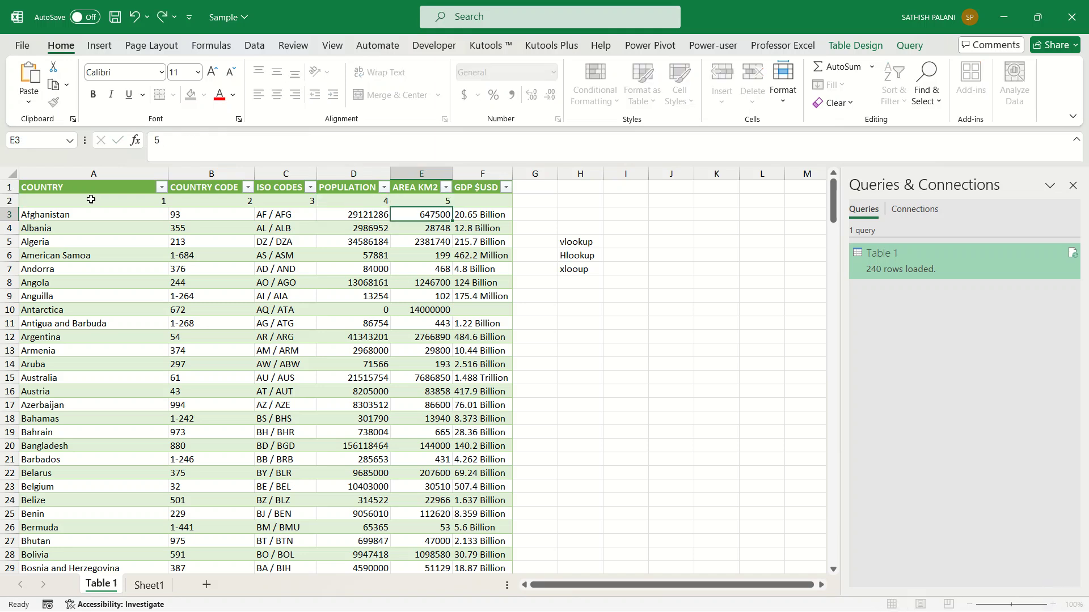
key("Right")
type("6")
key("Return")
key("Up")
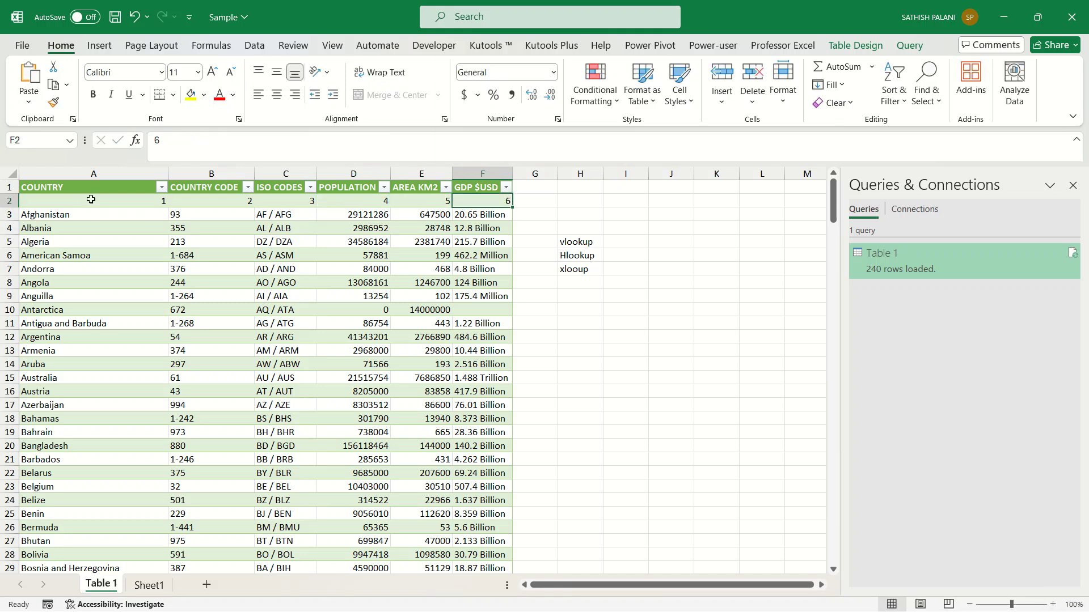
Step: Select cell I5 beside the vlookup label
key("Right")
key("Right")
key("Right")
key("Down")
key("Down")
key("Down")
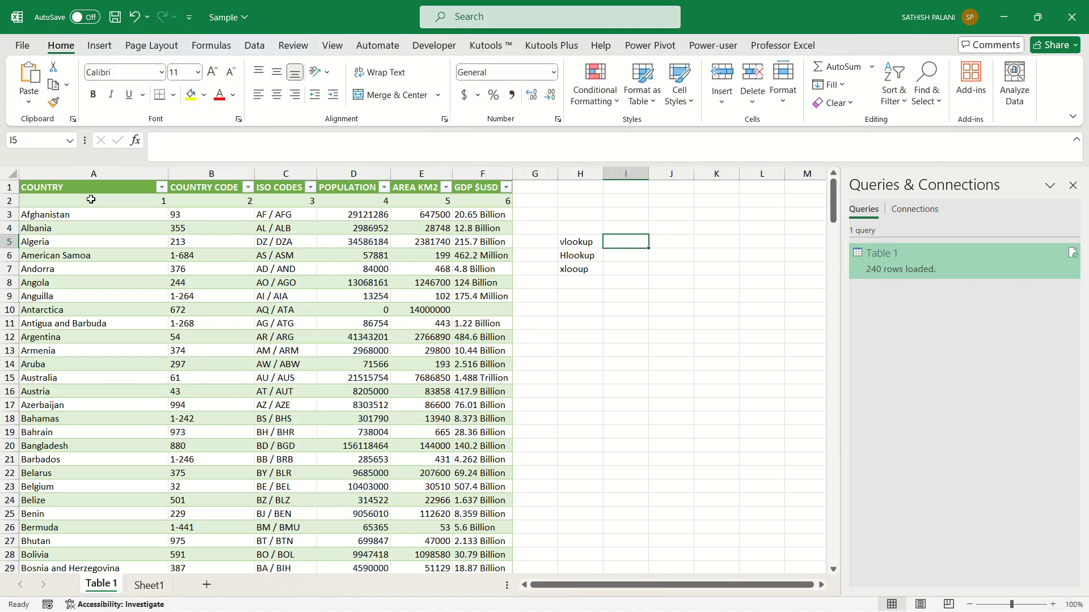
type("indai")
key("BackSpace")
key("BackSpace")
key("BackSpace")
key("BackSpace")
key("BackSpace")
type("india")
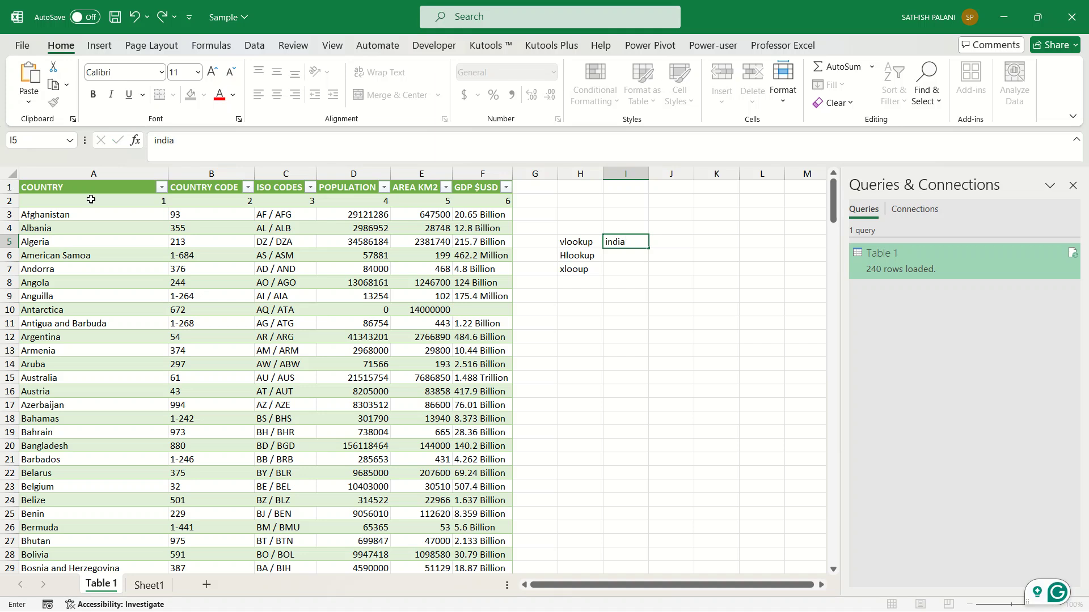
key("Escape")
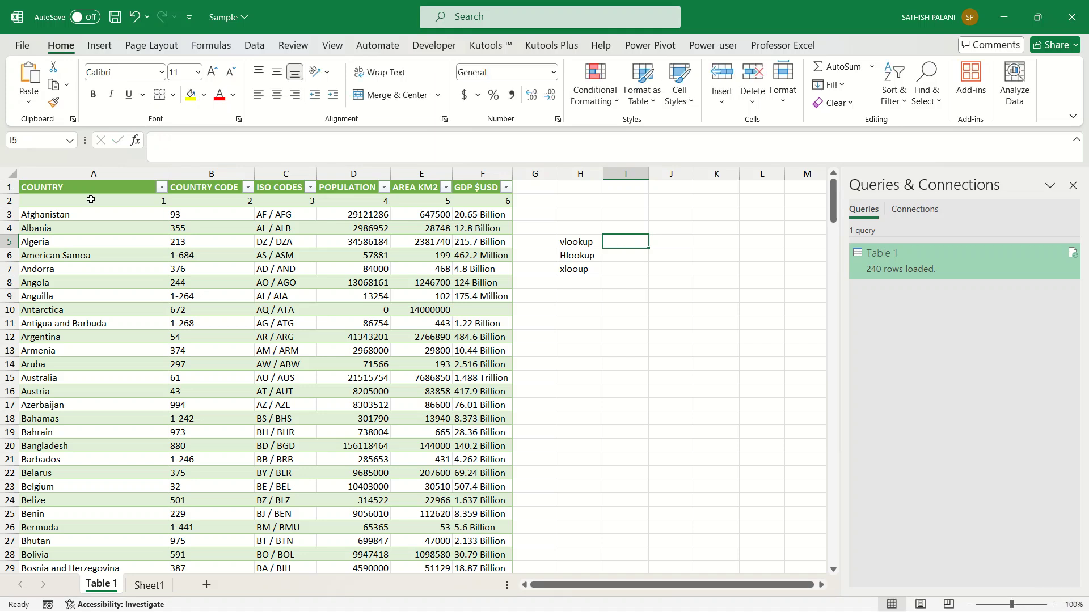
Step: Add a List data validation to cell I5 with the country names in =$A$3:$A$242 as the source
left_click(255, 49)
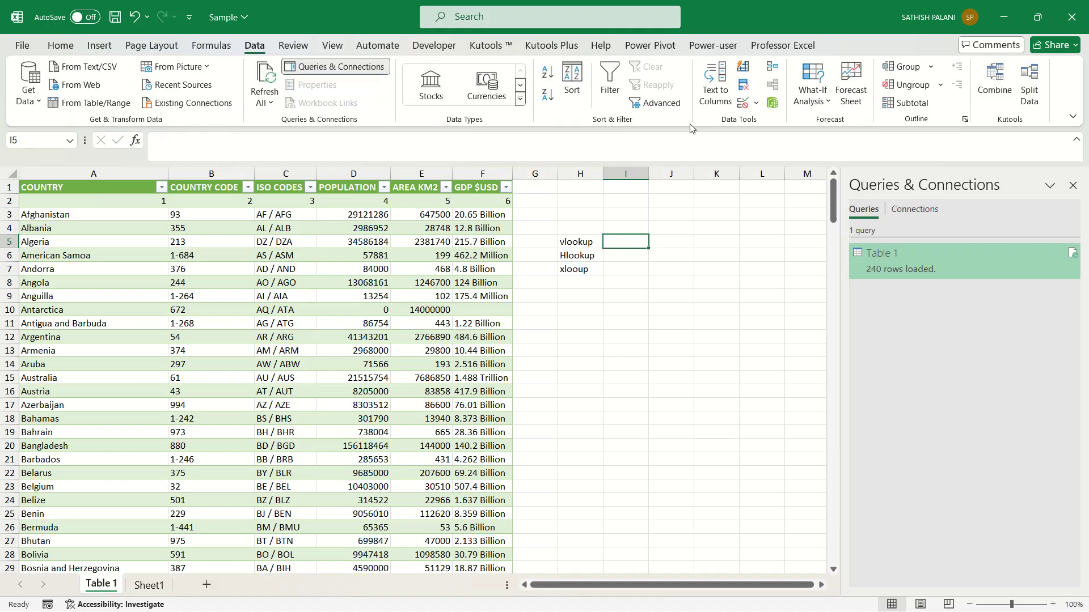
left_click(756, 103)
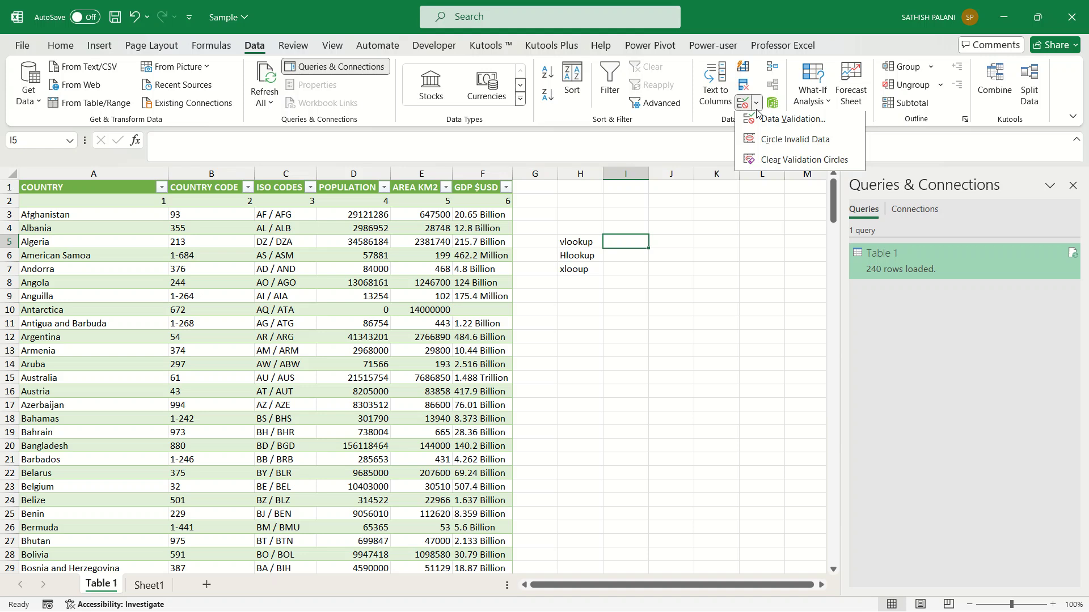
left_click(777, 129)
left_click(598, 229)
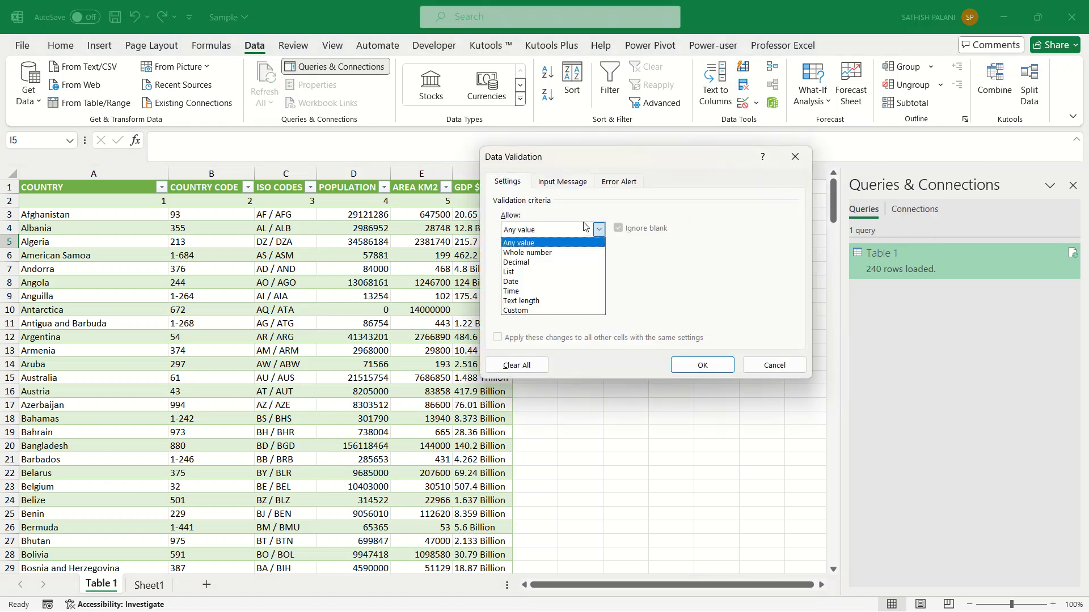
left_click(556, 271)
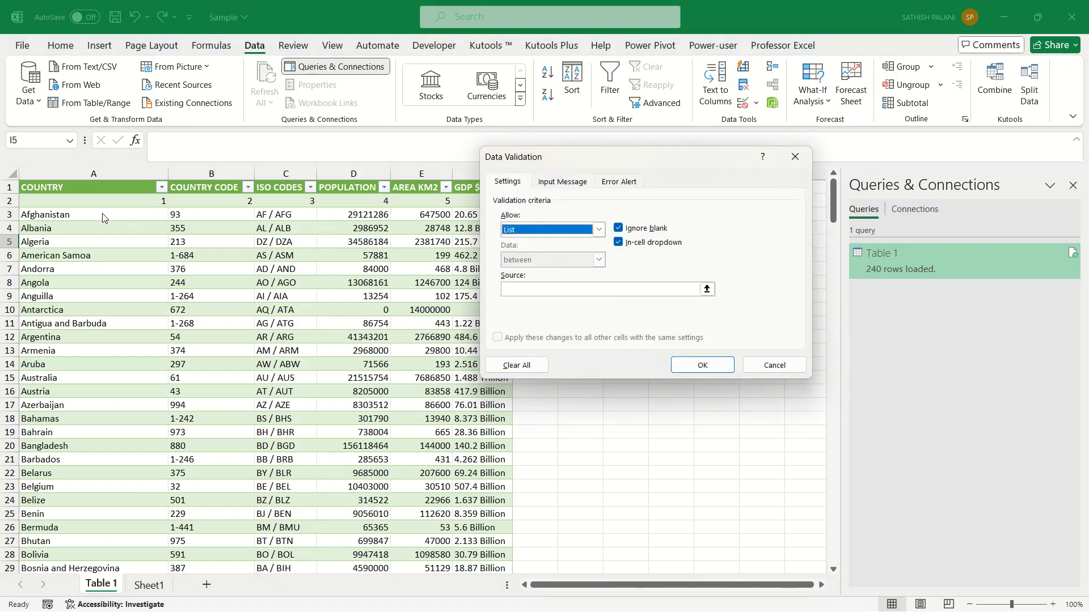
left_click(706, 289)
left_click(131, 216)
key("ctrl+shift+Down")
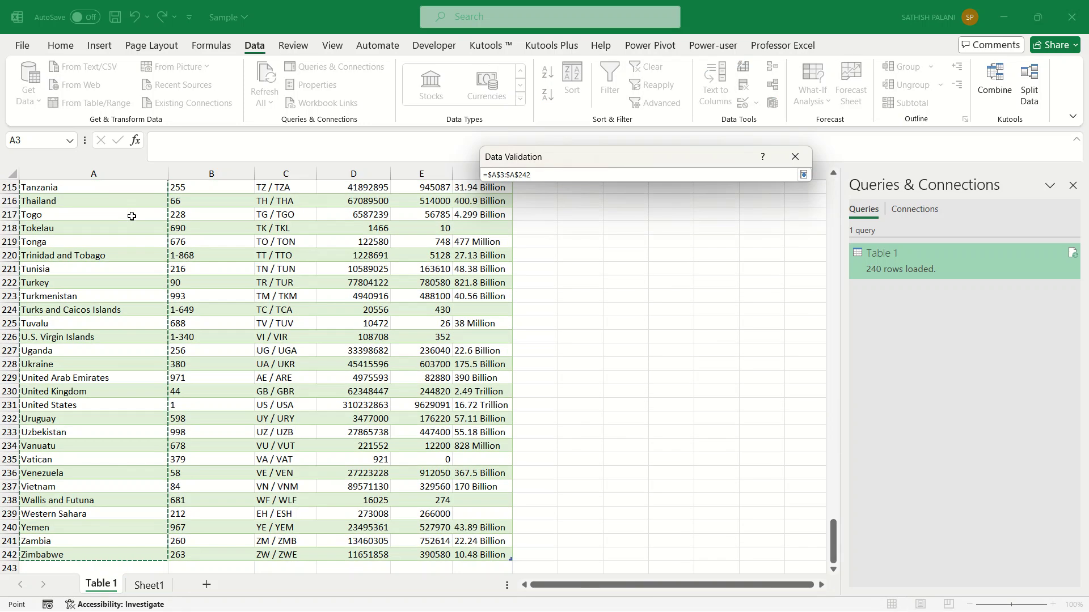
key("Return")
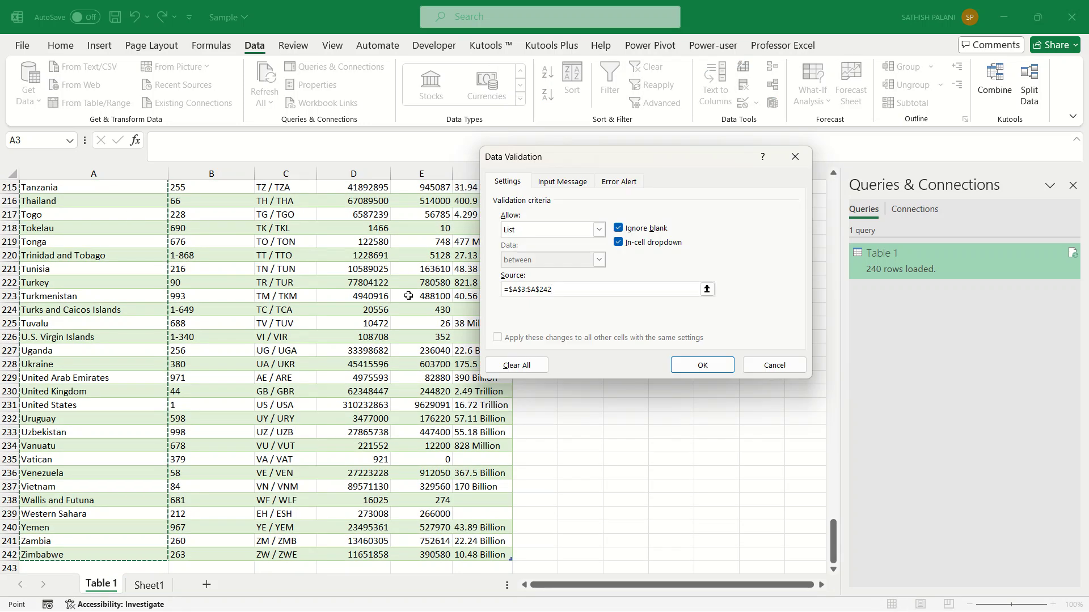
left_click(703, 364)
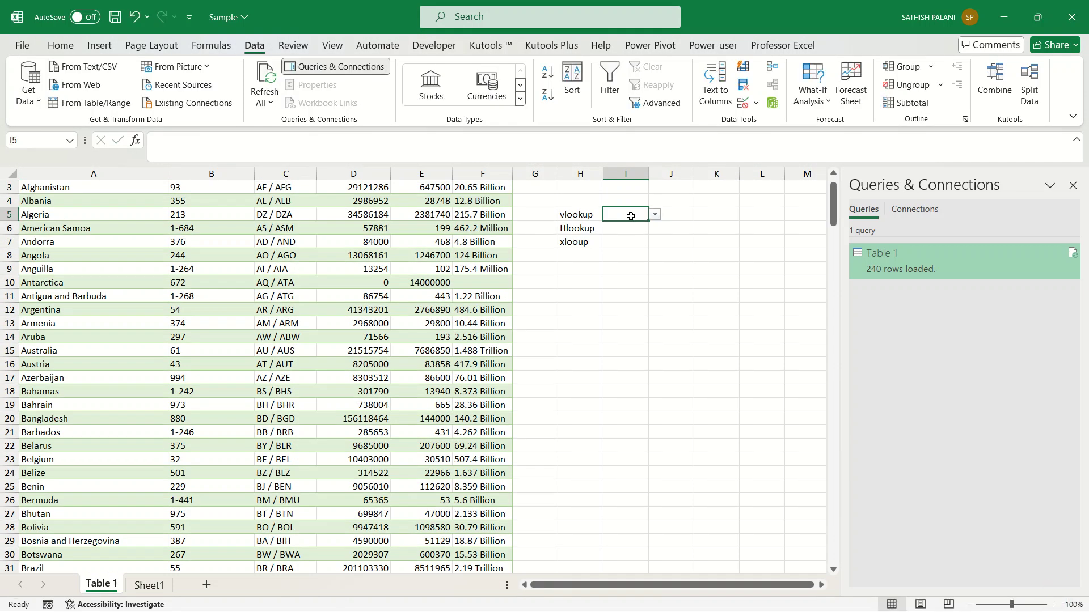
Step: Enter India in cell I5 as the country to look up
left_click_drag(628, 214, 628, 241)
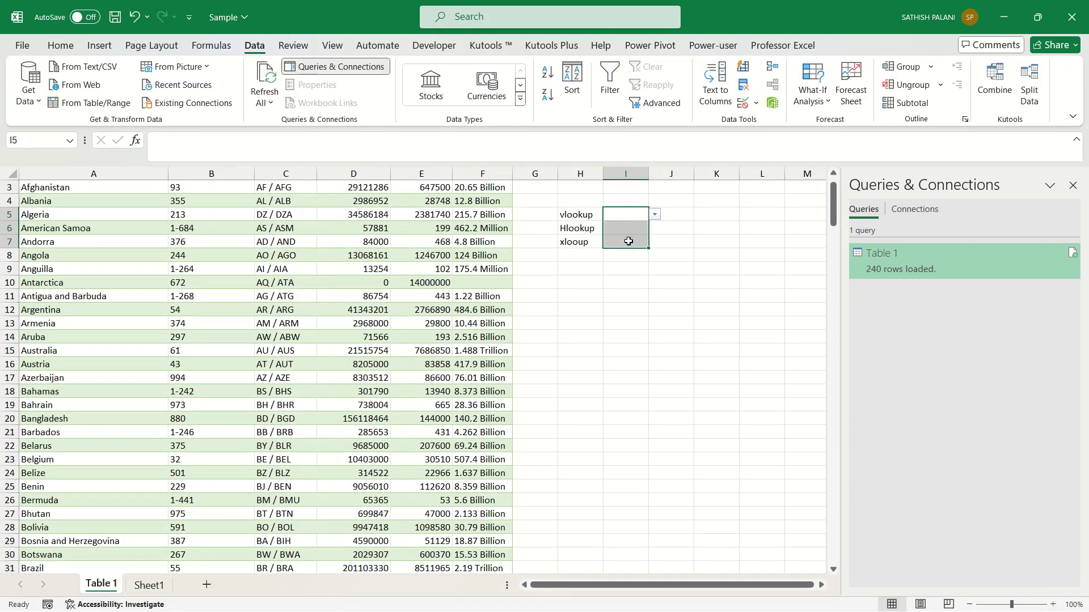
key("Down")
key("Down")
key("Up")
key("Up")
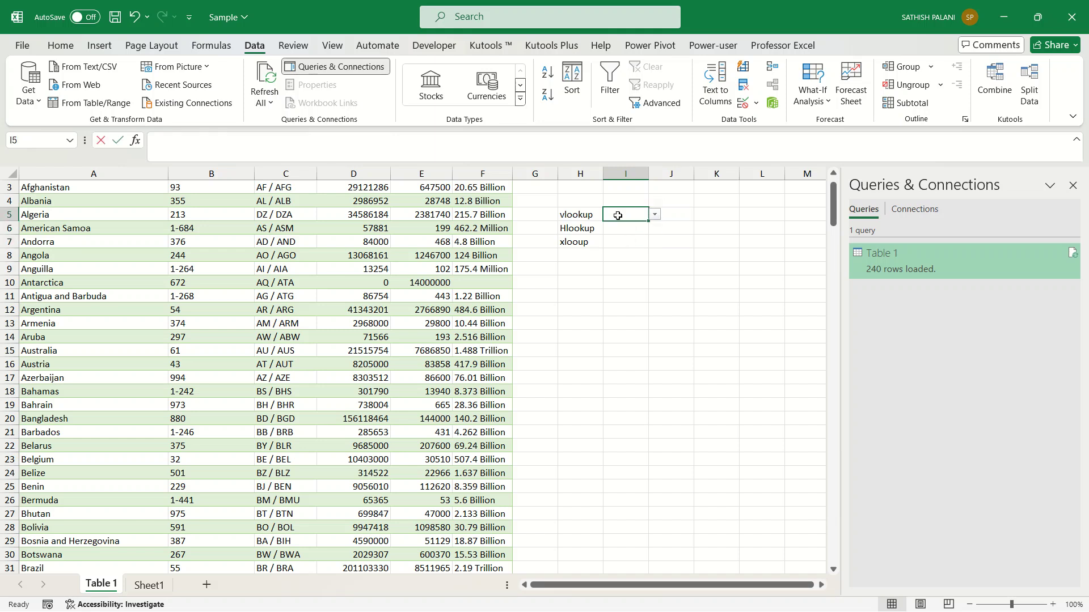
type("Ind")
key("Return")
Step: Enter the heading Country in cell I4 above the lookup country
key("Up")
key("Right")
key("Up")
key("Up")
key("Up")
key("Up")
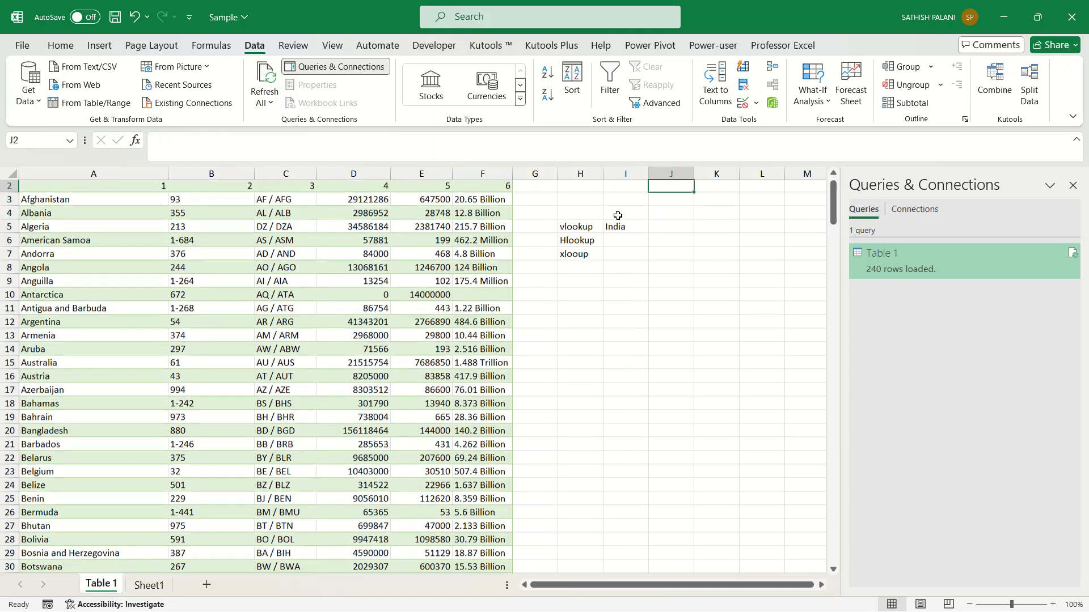
key("Down")
key("Down")
key("Down")
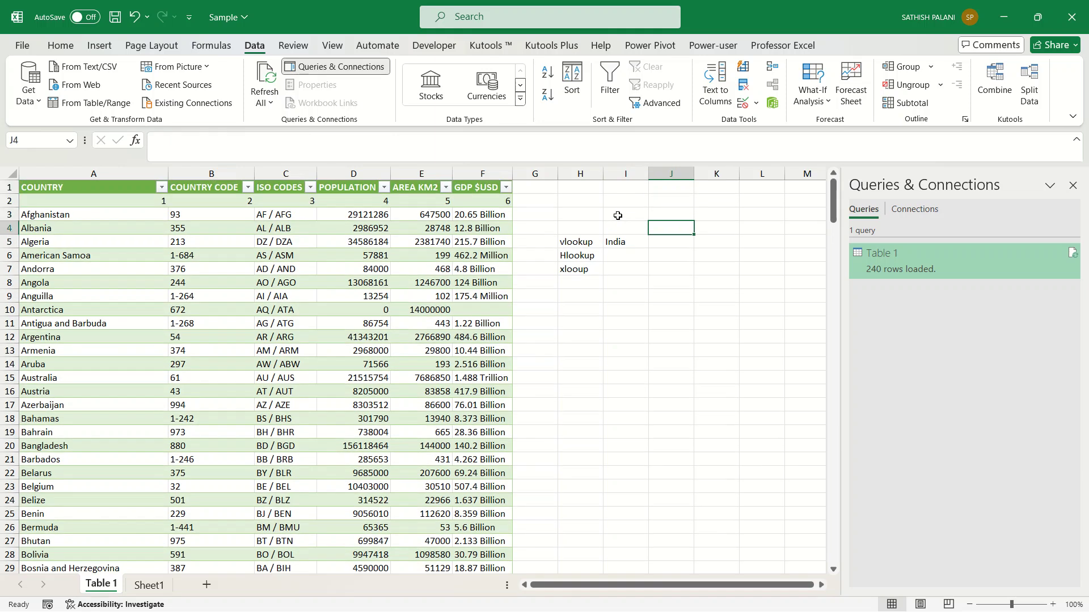
key("Left")
type("Country")
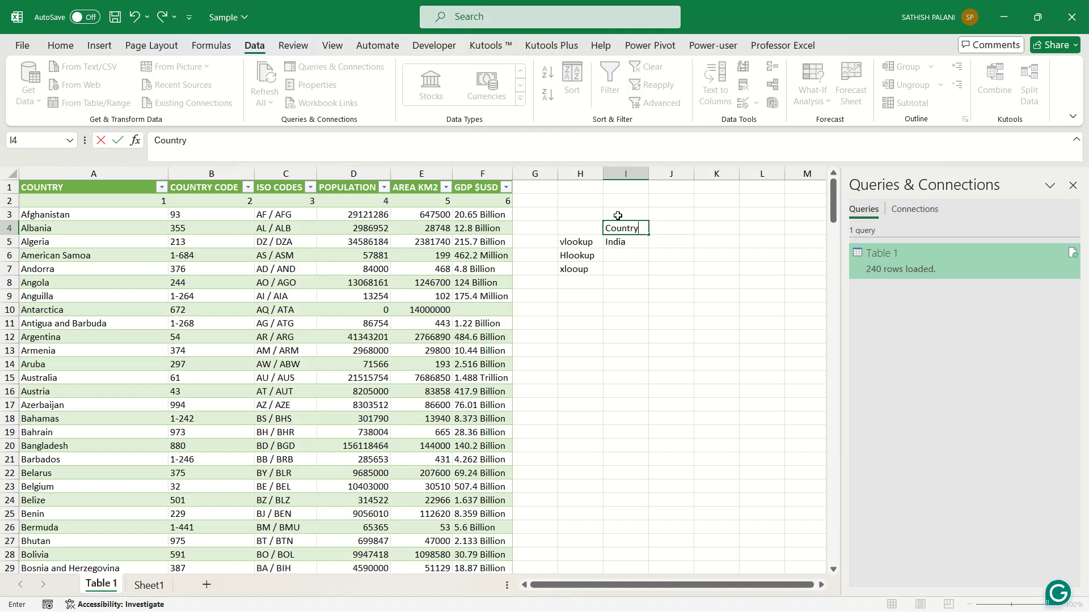
key("Return")
Step: Enter the heading Area in cell J4 beside the Country heading
key("Up")
key("Right")
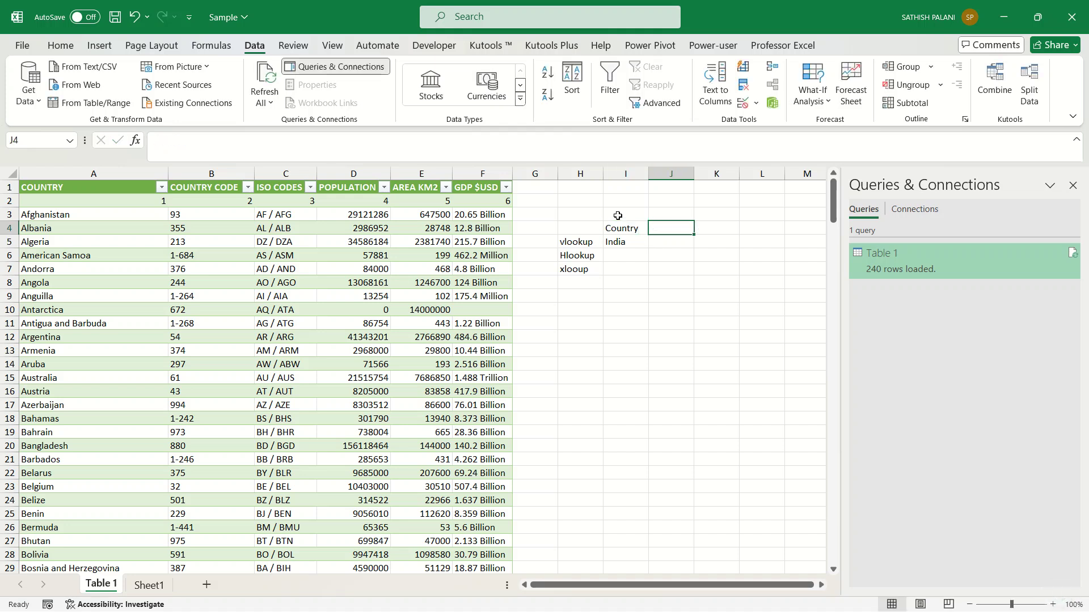
type("Area")
key("Return")
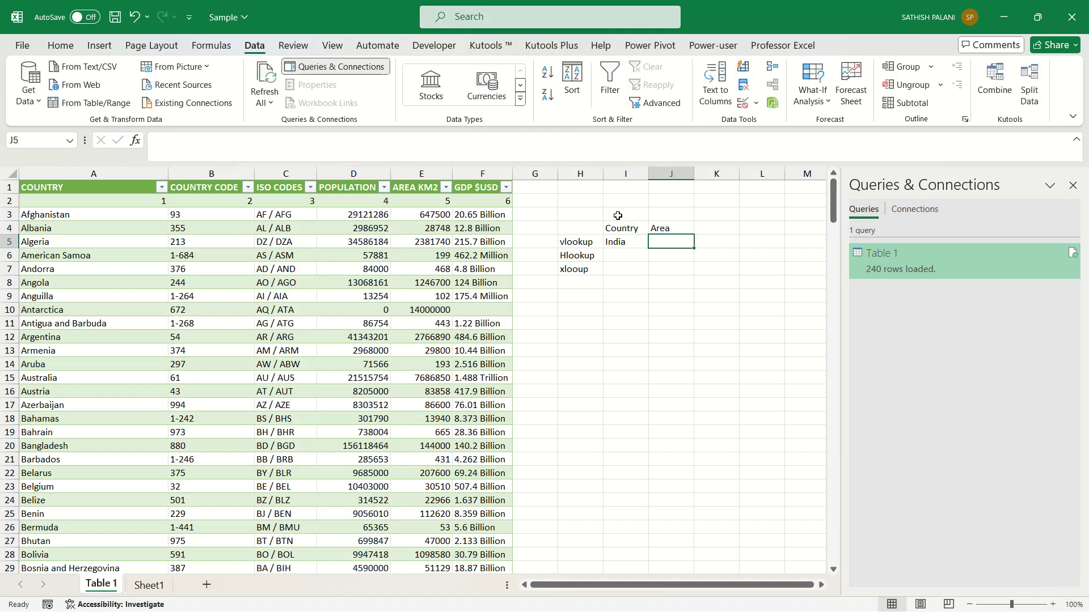
Step: Enter x down column G next to the table, from G1 to G9
left_click(425, 173)
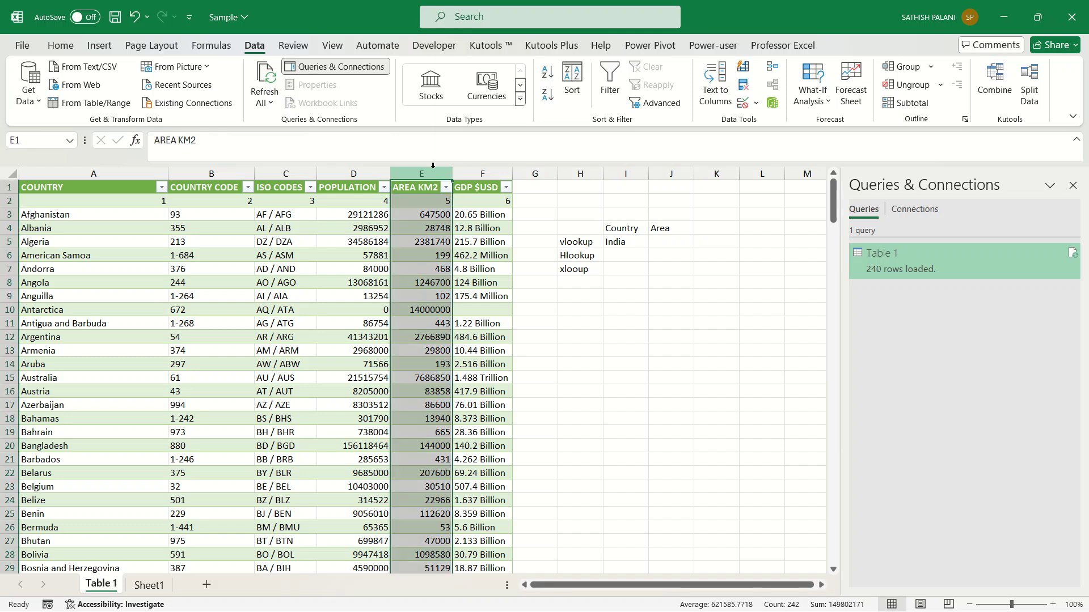
left_click(427, 217)
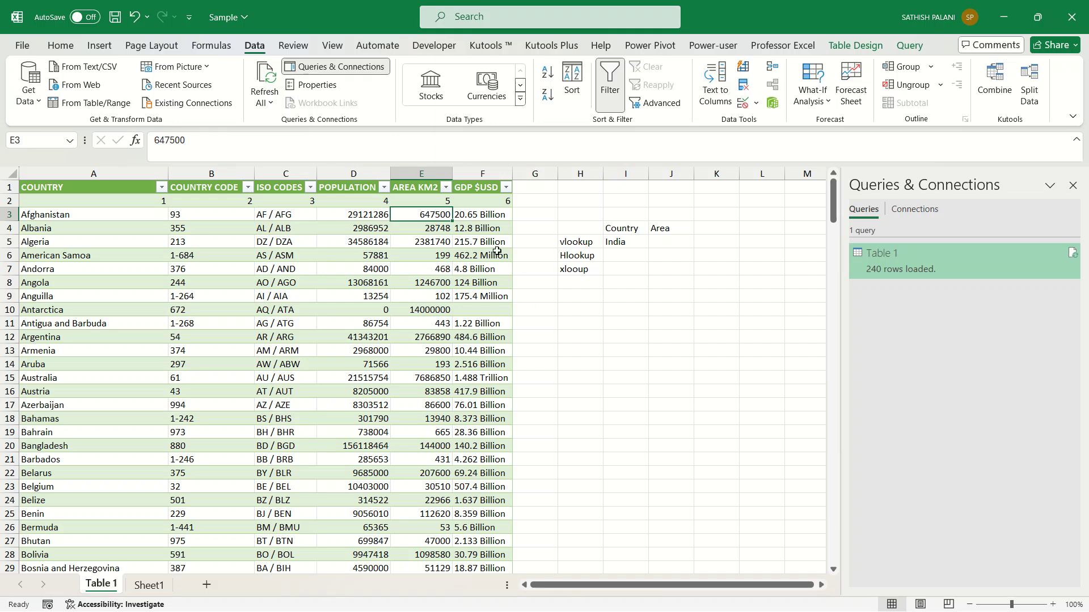
left_click(521, 219)
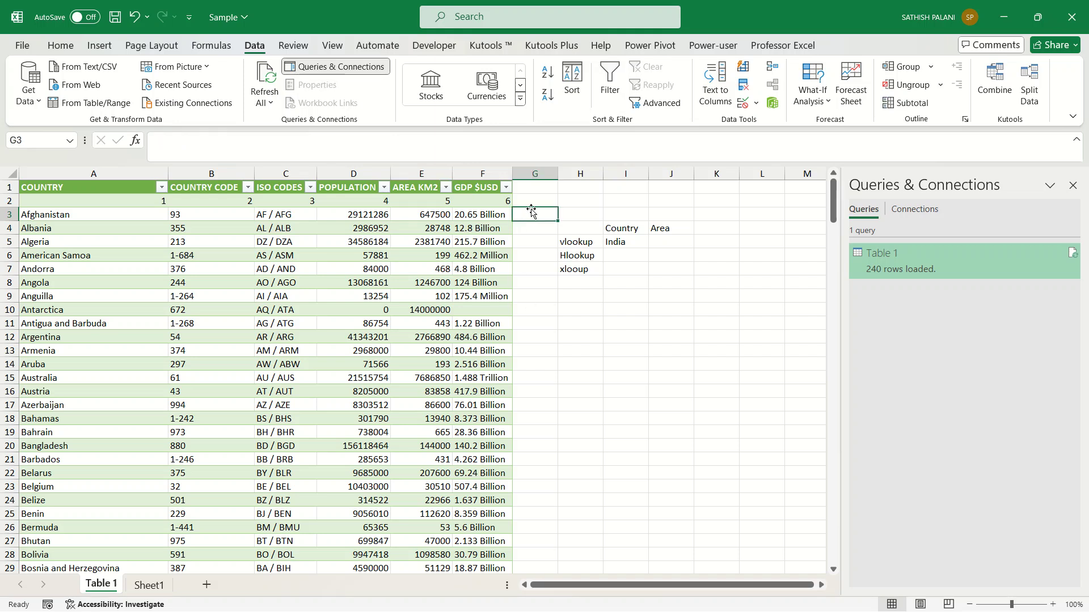
key("Up")
key("Up")
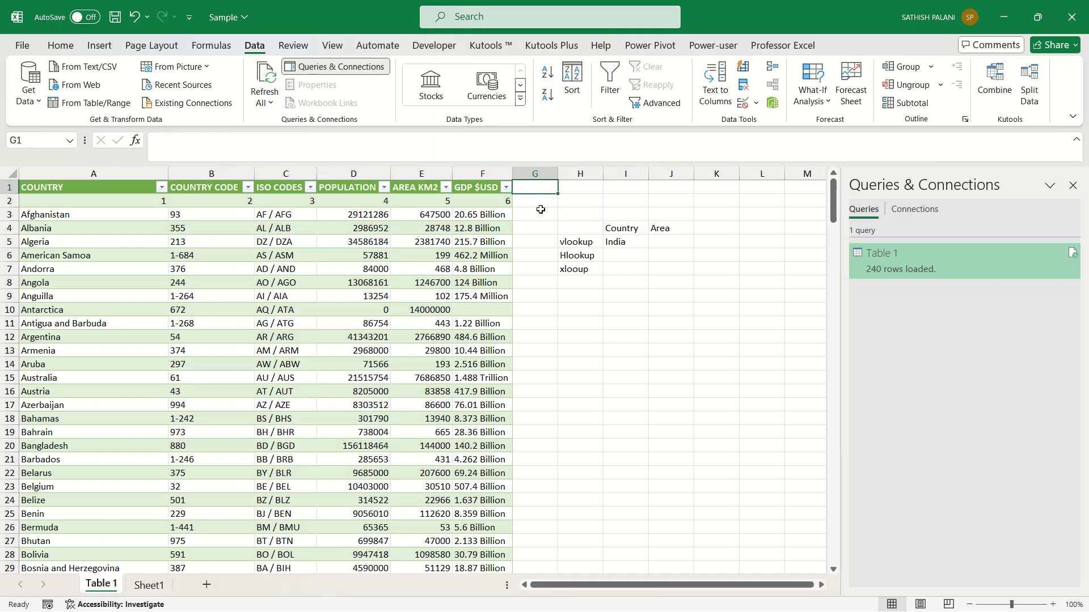
type("x")
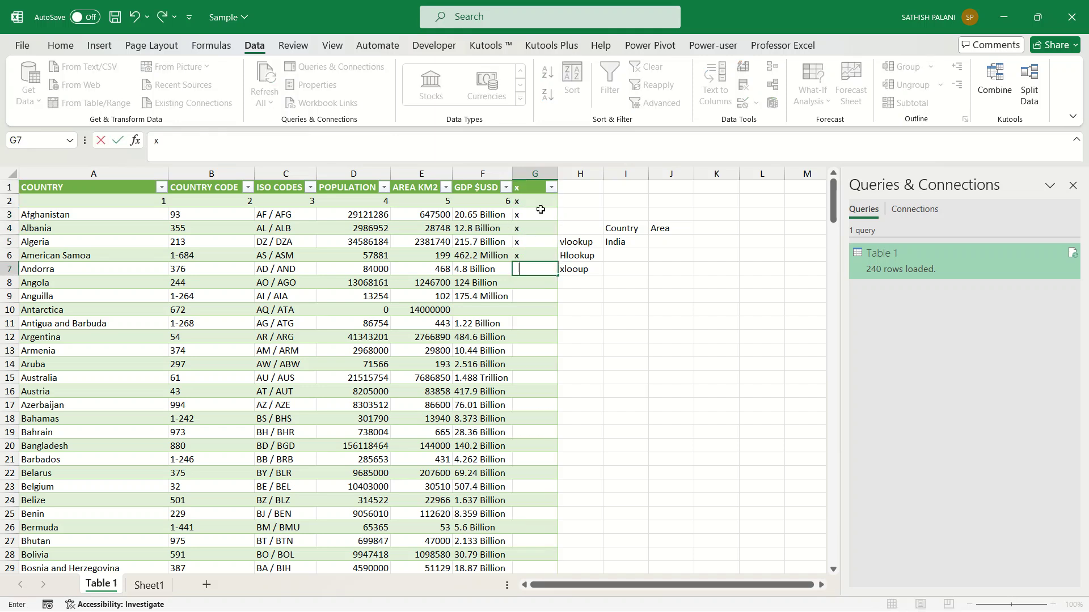
type(" x x x x x x  x")
key("Up")
key("Up")
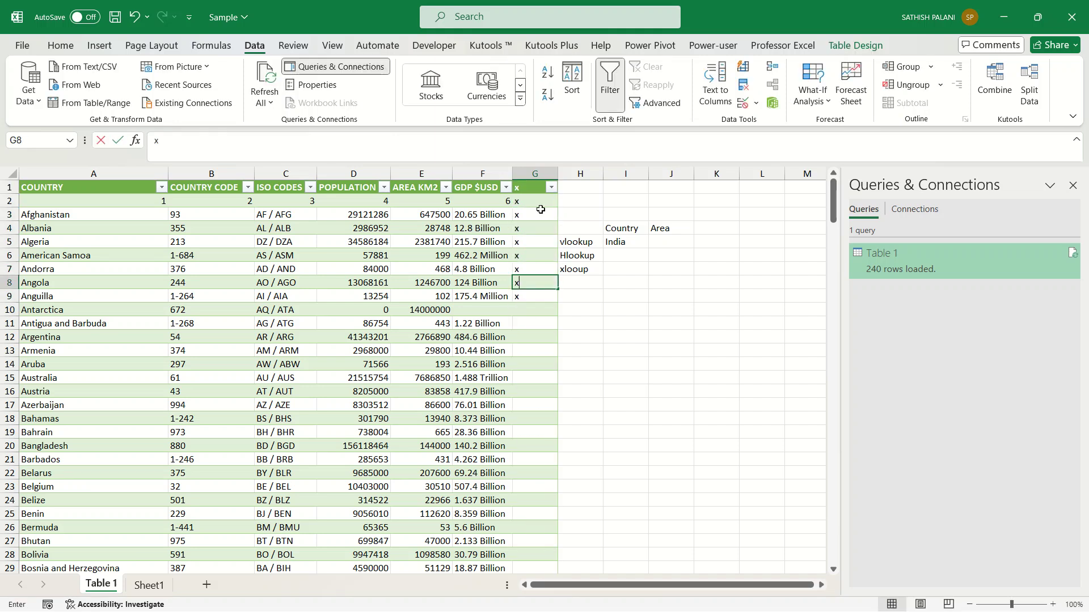
type("x")
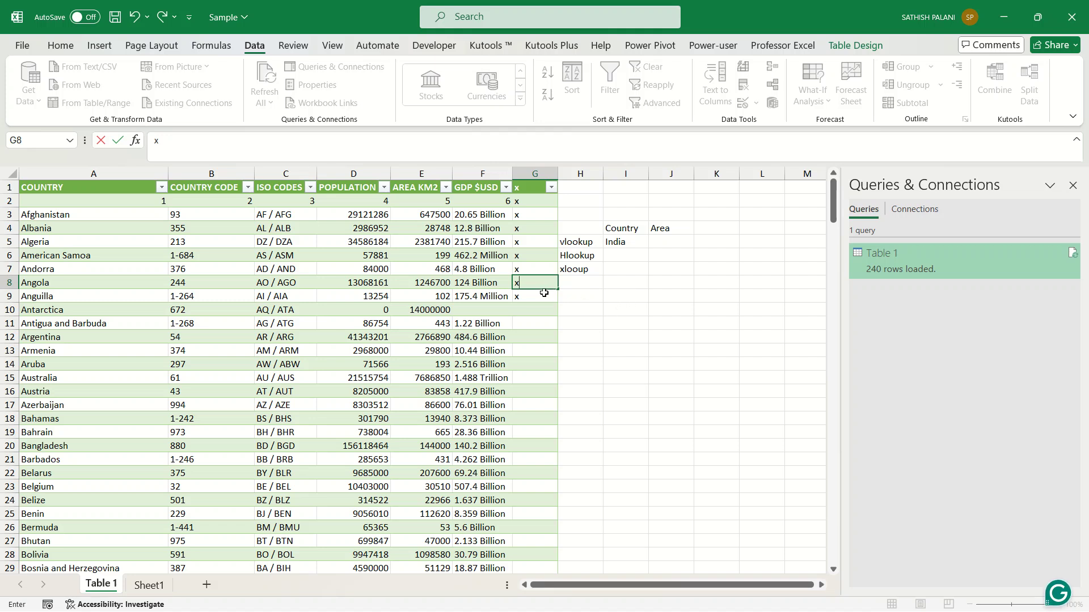
key("BackSpace")
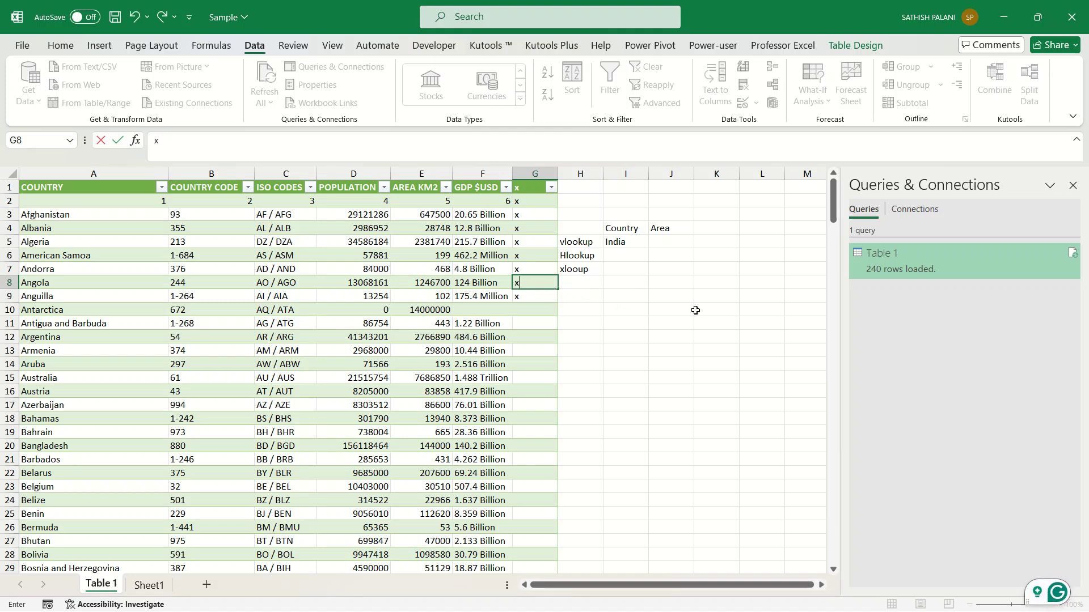
Step: Undo all the x entries in column G, restoring the table's original width
key("Escape")
key("ctrl+z")
key("ctrl+z")
key("ctrl+z")
key("ctrl+z")
key("ctrl+z")
key("ctrl+z")
key("ctrl+z")
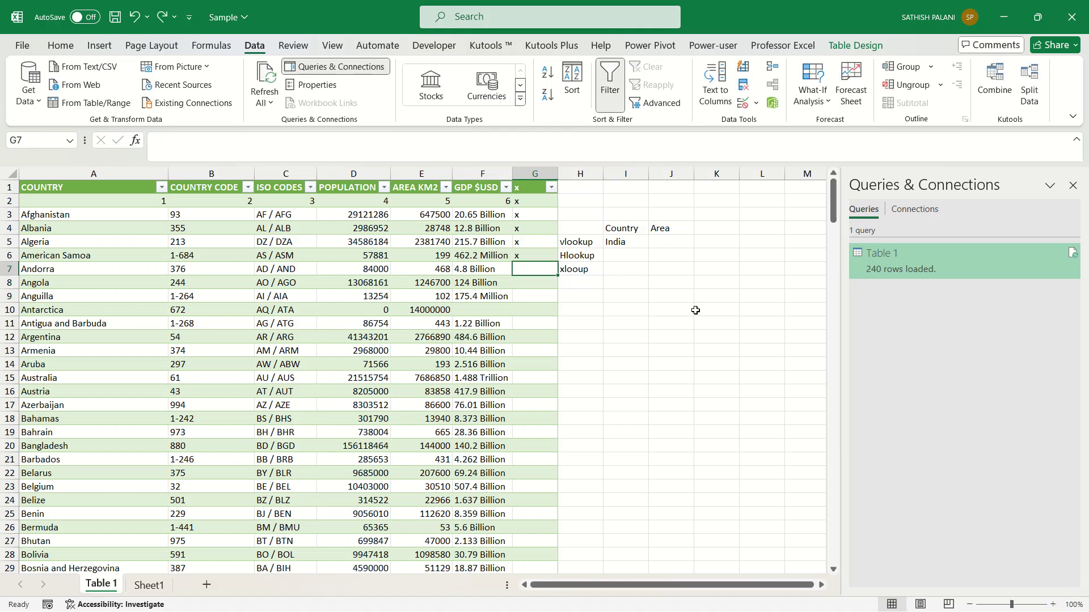
key("ctrl+z")
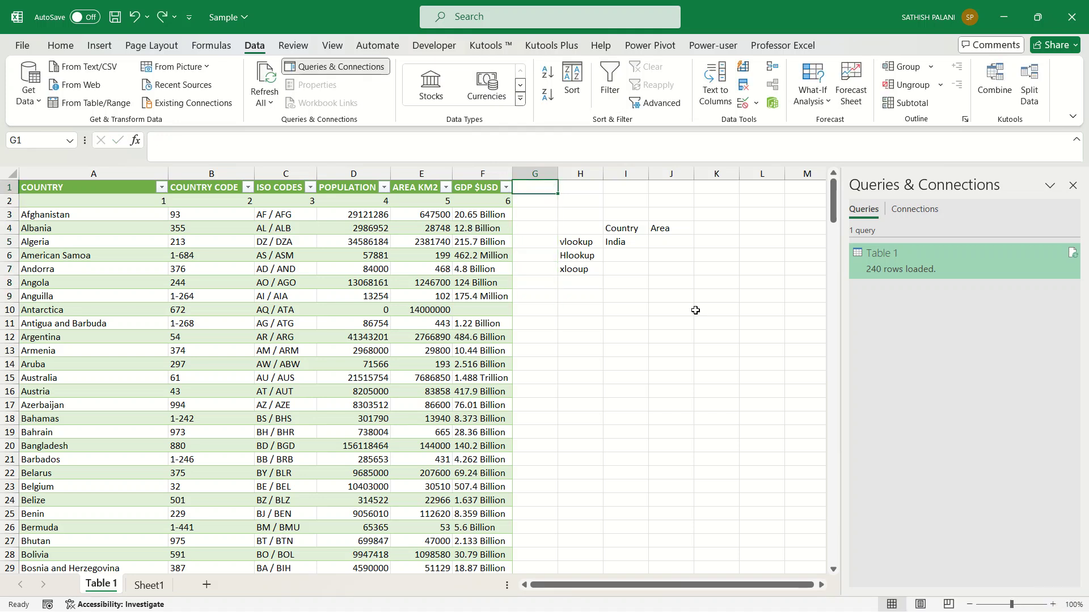
Step: Insert six blank rows above the table headers, in two batches of three
left_click_drag(9, 187, 9, 215)
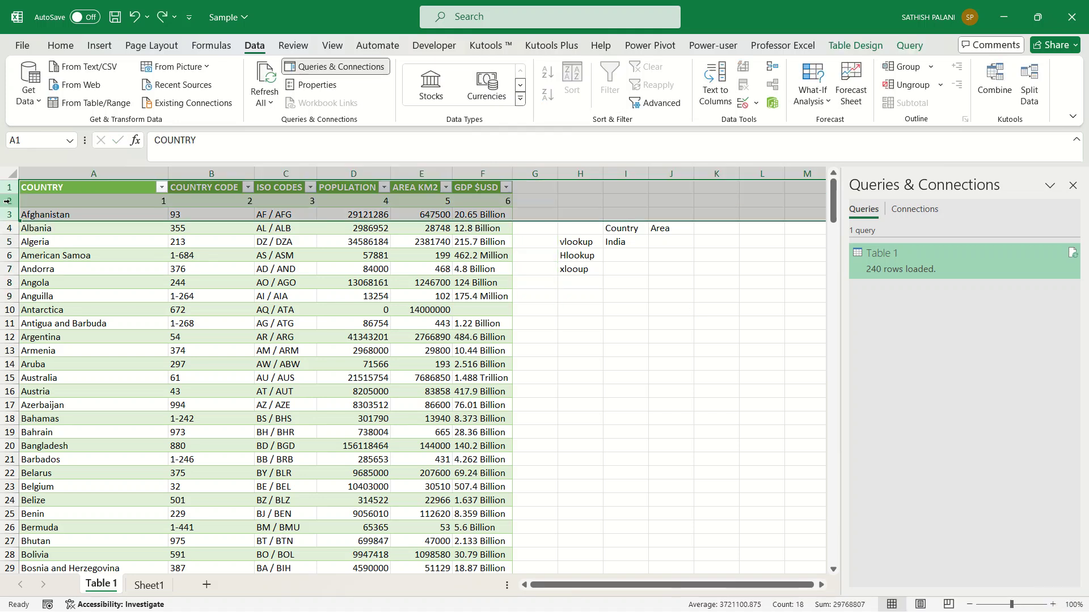
right_click(10, 188)
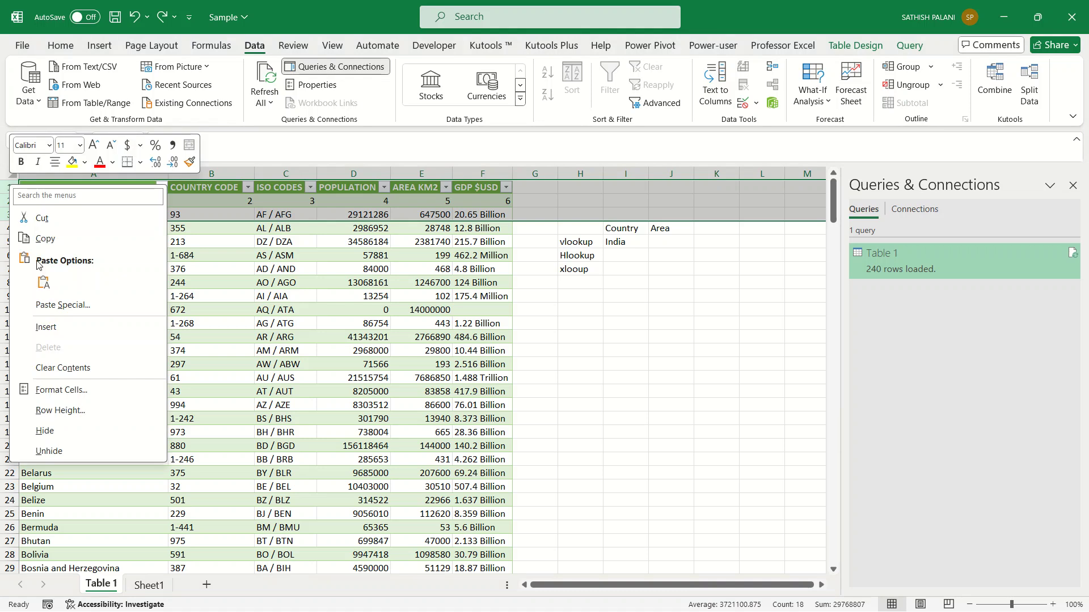
left_click(57, 328)
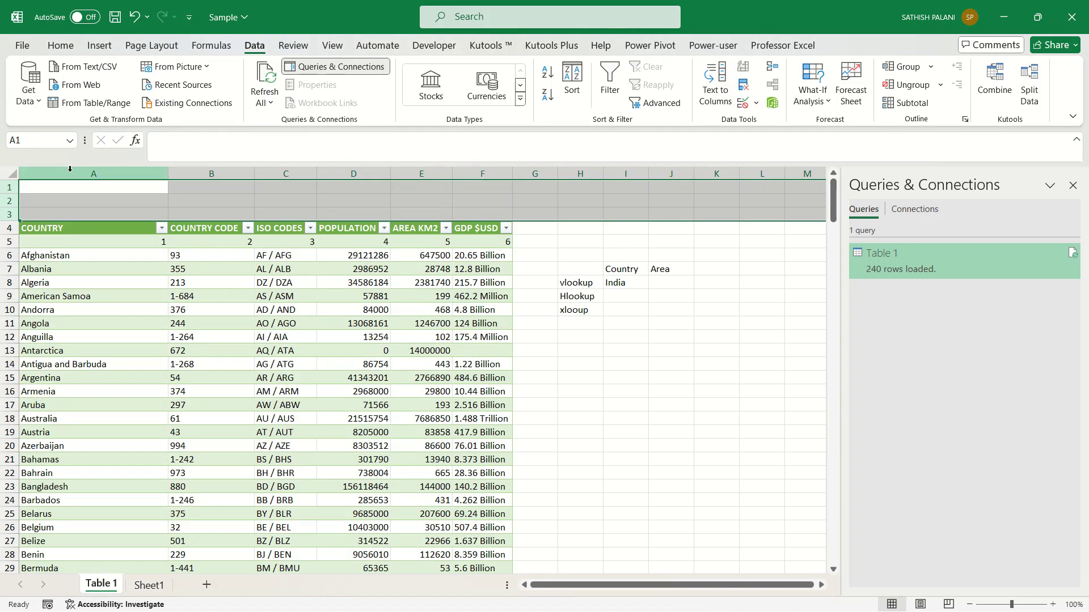
right_click(8, 201)
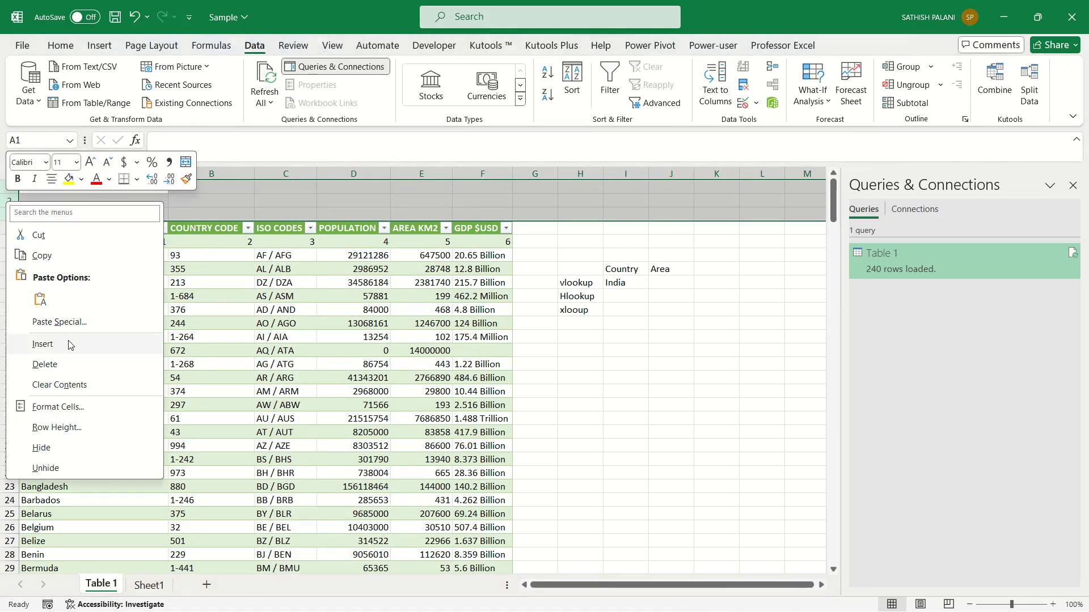
left_click(45, 341)
Step: Move the lookup block H10:J13 with its labels and headings up to start at cell H2
left_click_drag(583, 309, 670, 354)
key("ctrl+c")
key("Up")
key("Up")
key("Up")
key("Up")
key("Up")
key("Up")
key("Up")
key("Up")
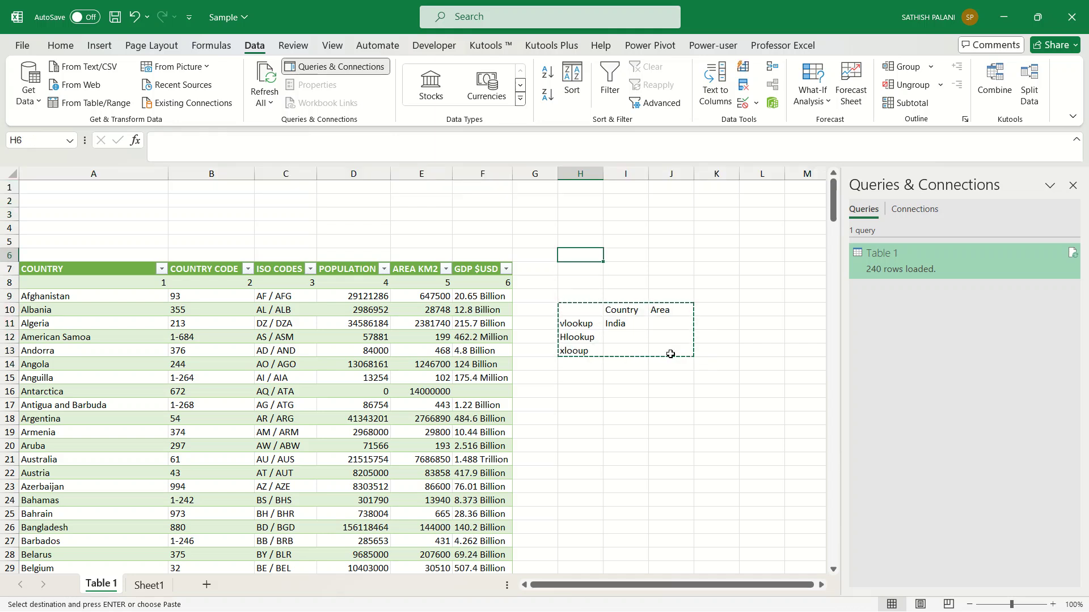
key("Return")
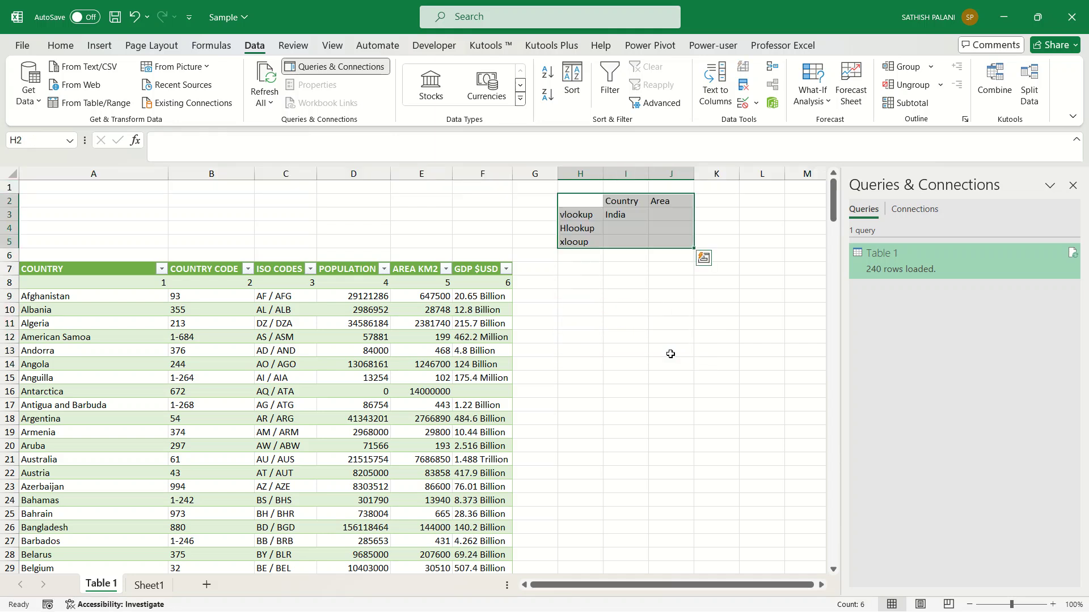
Step: Select cell J3 below the Area heading in the vlookup row
key("Down")
key("Right")
key("Right")
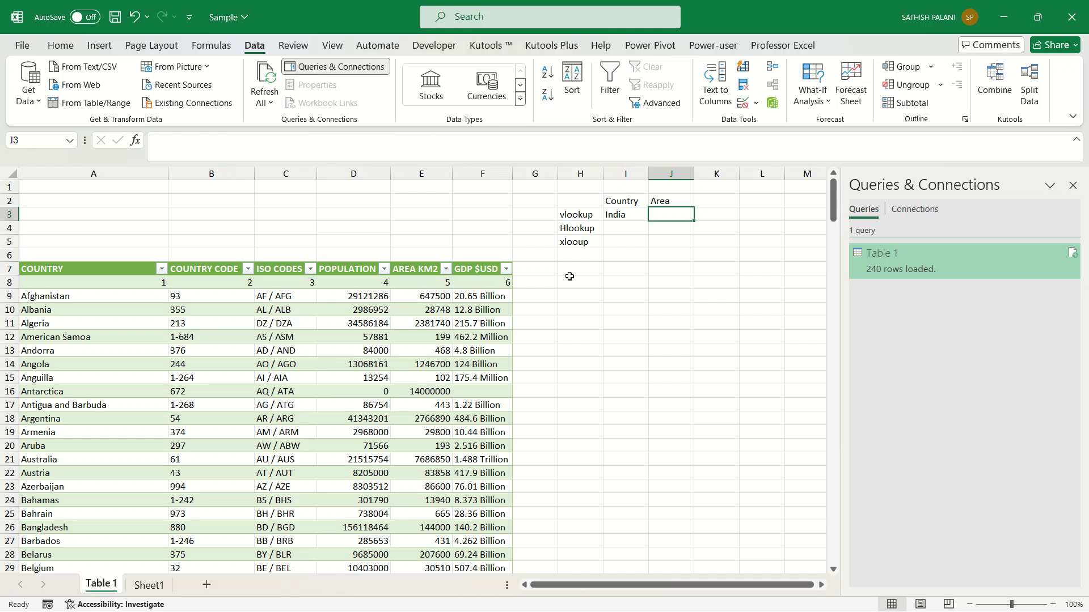
type("+vlo")
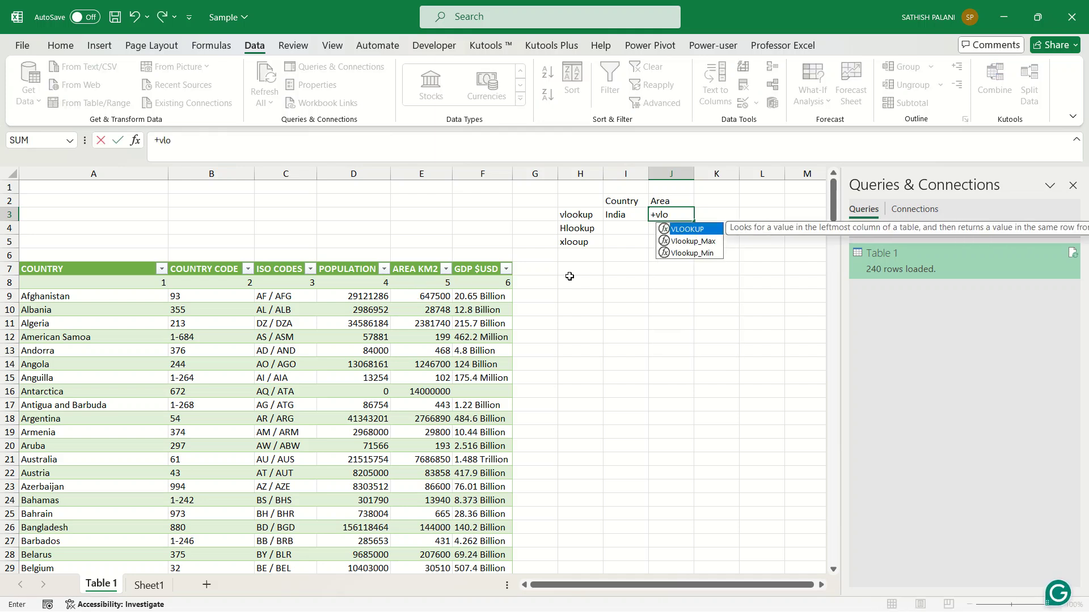
key("Tab")
key("Left")
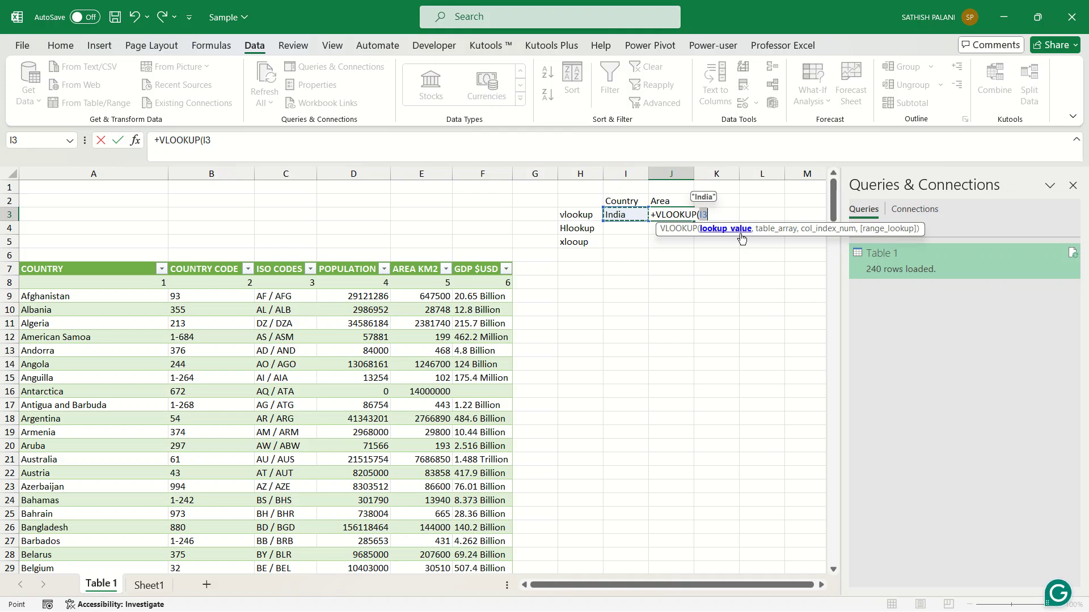
key("Escape")
Step: Start a VLOOKUP formula in cell J3 with the country in I3 as the lookup value
type("+")
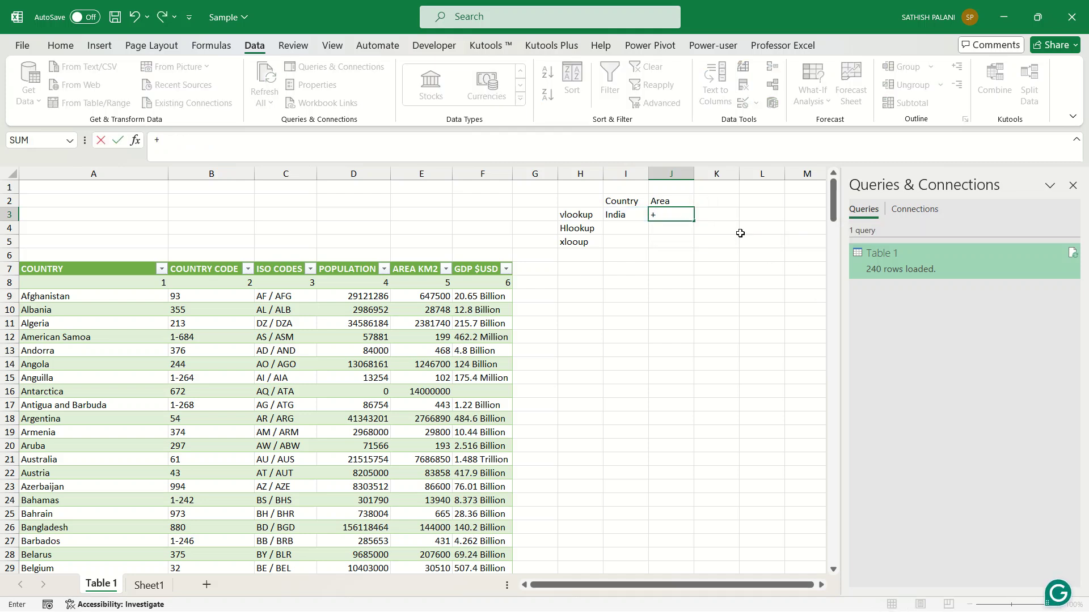
type("vlo")
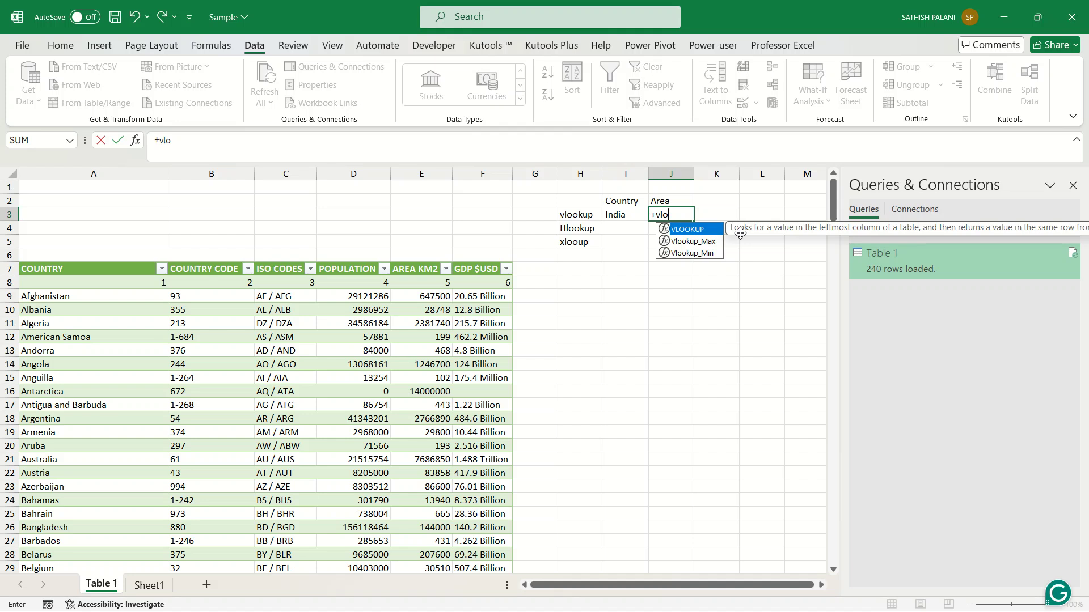
key("Down")
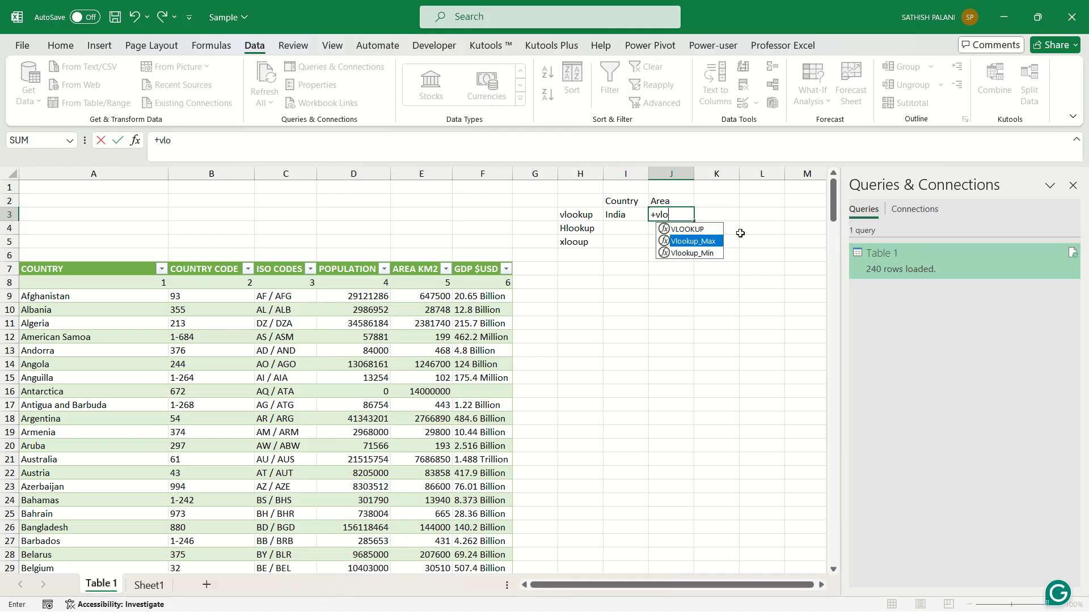
key("Up")
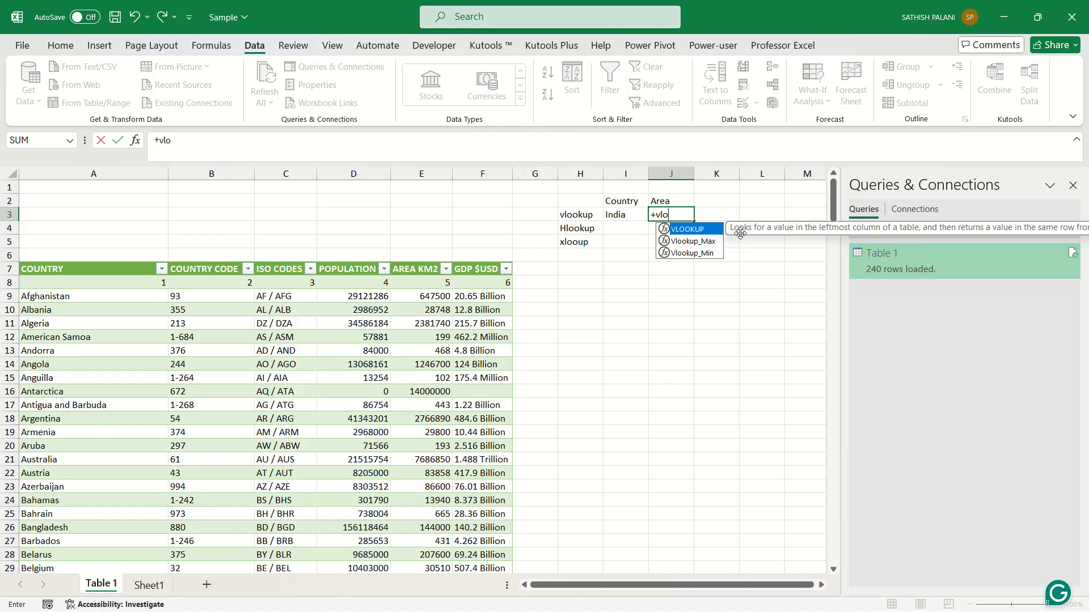
key("Tab")
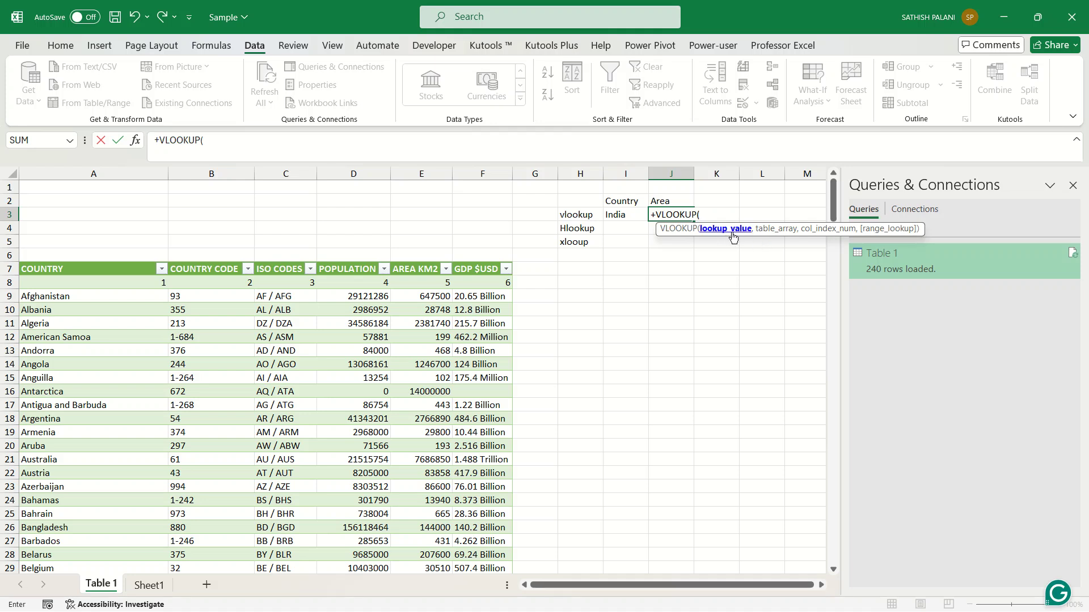
left_click(632, 212)
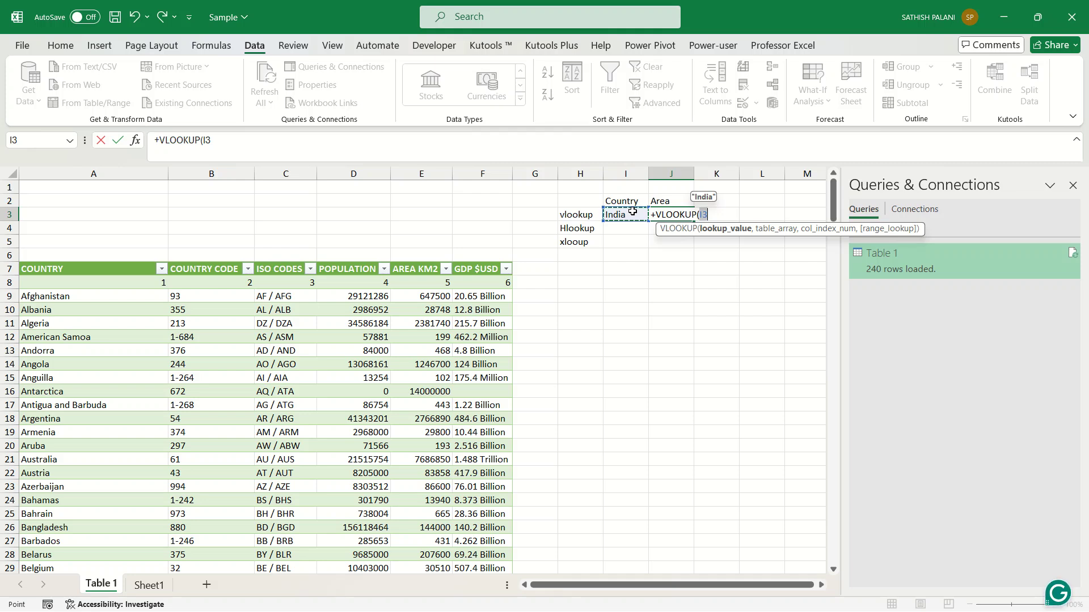
type(",")
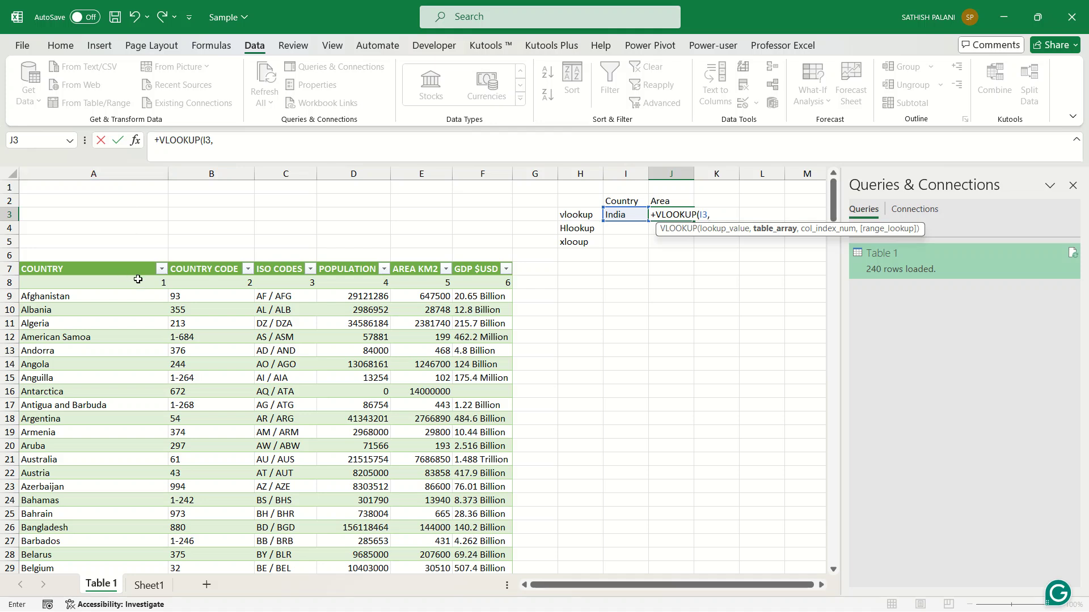
type("ta")
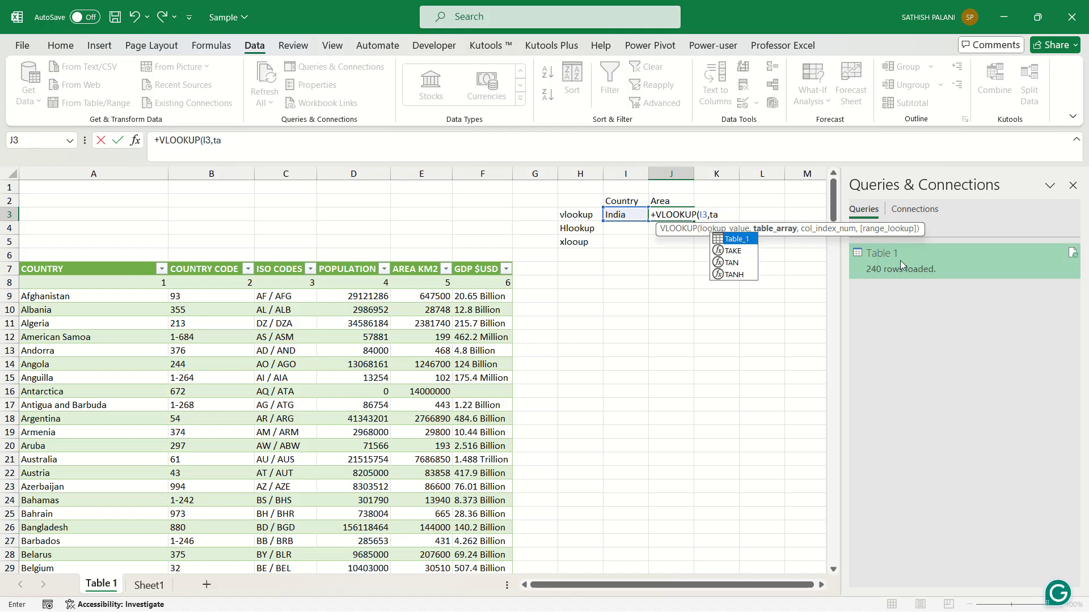
key("BackSpace")
key("BackSpace")
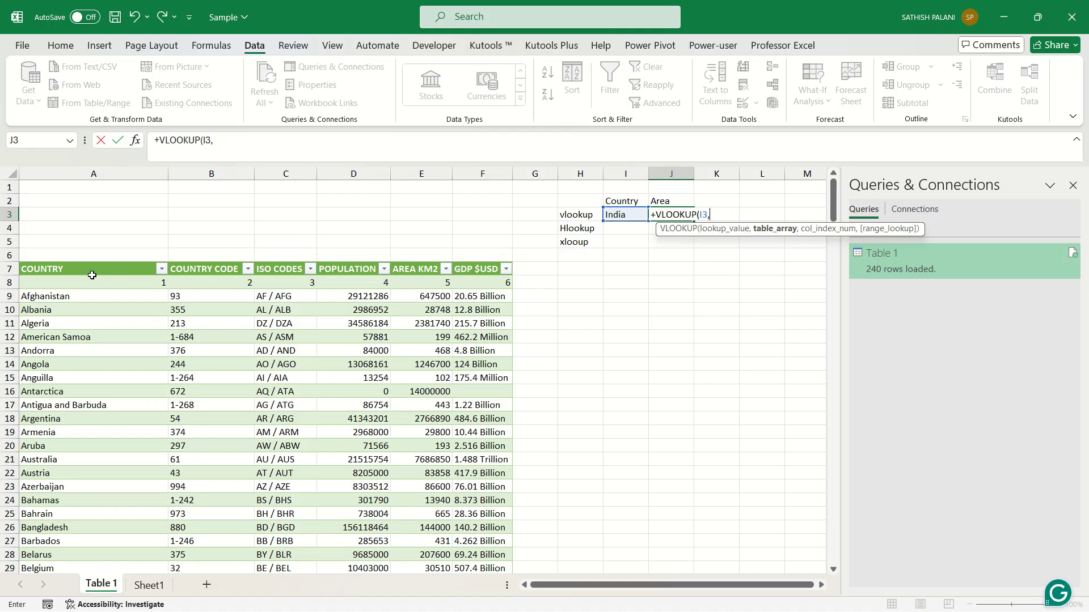
Step: Set the table array of the VLOOKUP formula to the whole columns A:F
left_click_drag(92, 275, 510, 429)
key("ctrl+shift+Down")
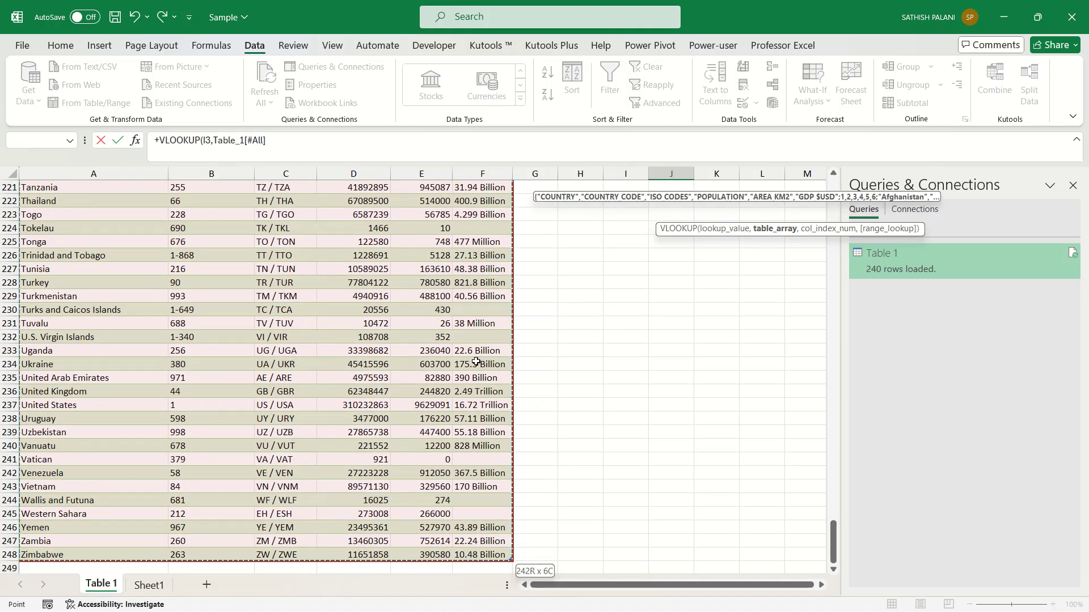
key("Up")
left_click_drag(169, 174, 461, 182)
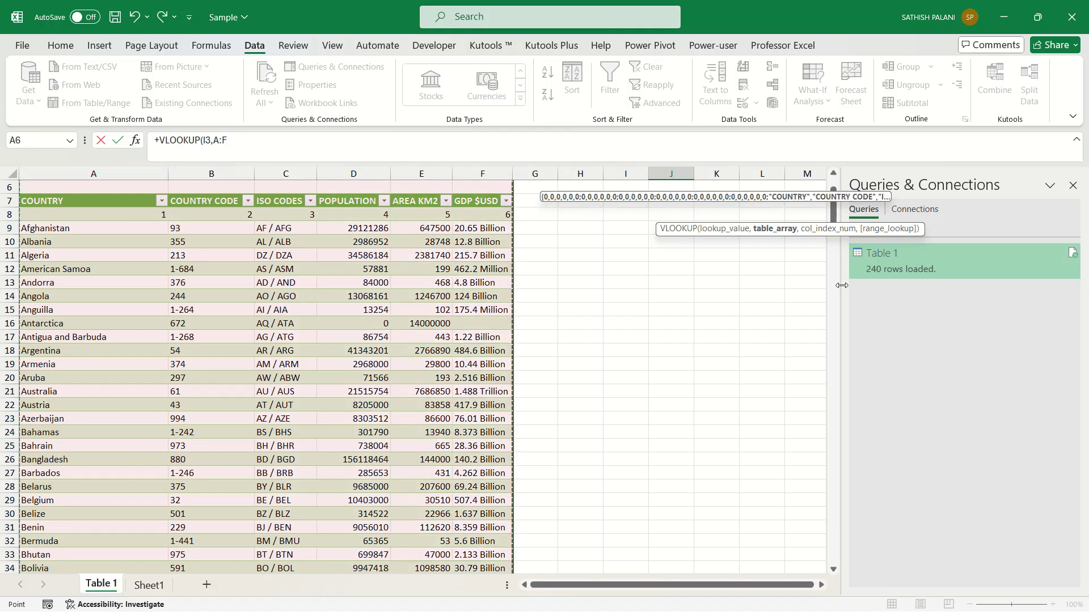
Step: Finish the VLOOKUP in J3 with column index 5 and an empty final argument for an exact match
left_click_drag(833, 202, 837, 156)
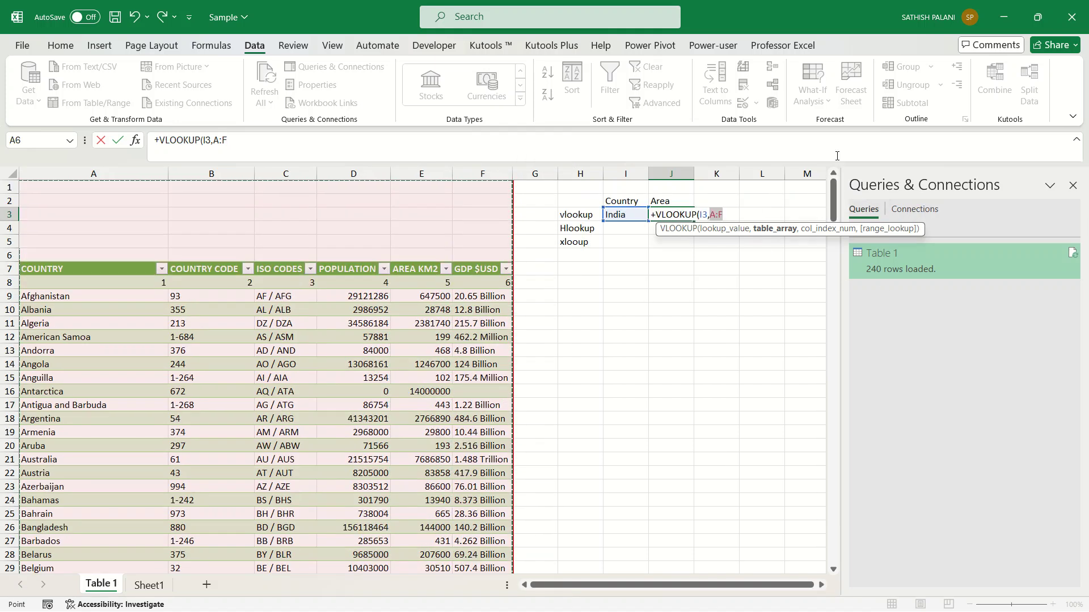
type(",5")
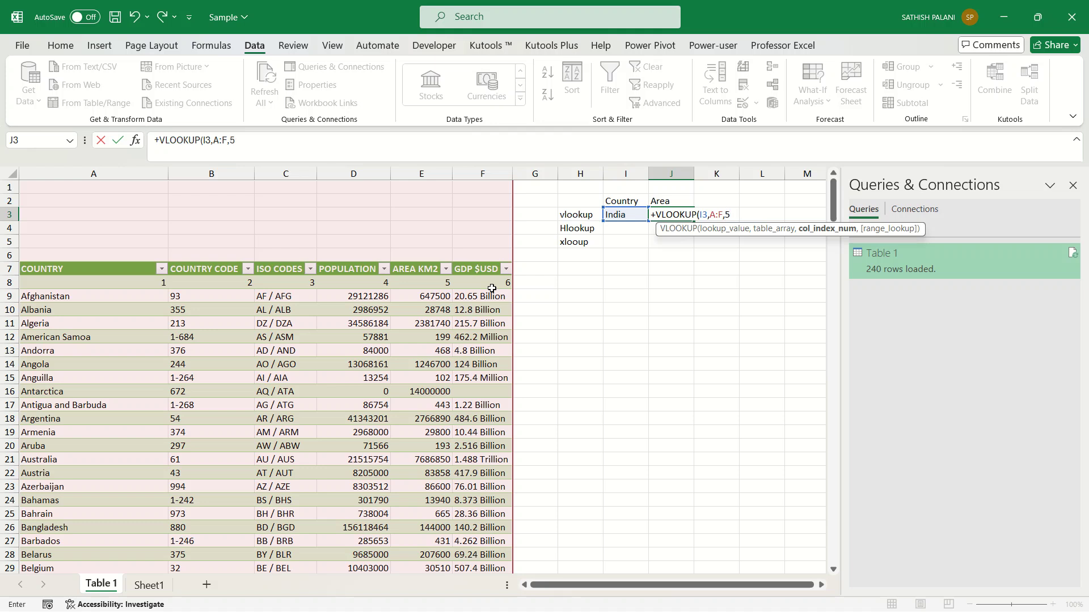
type(",")
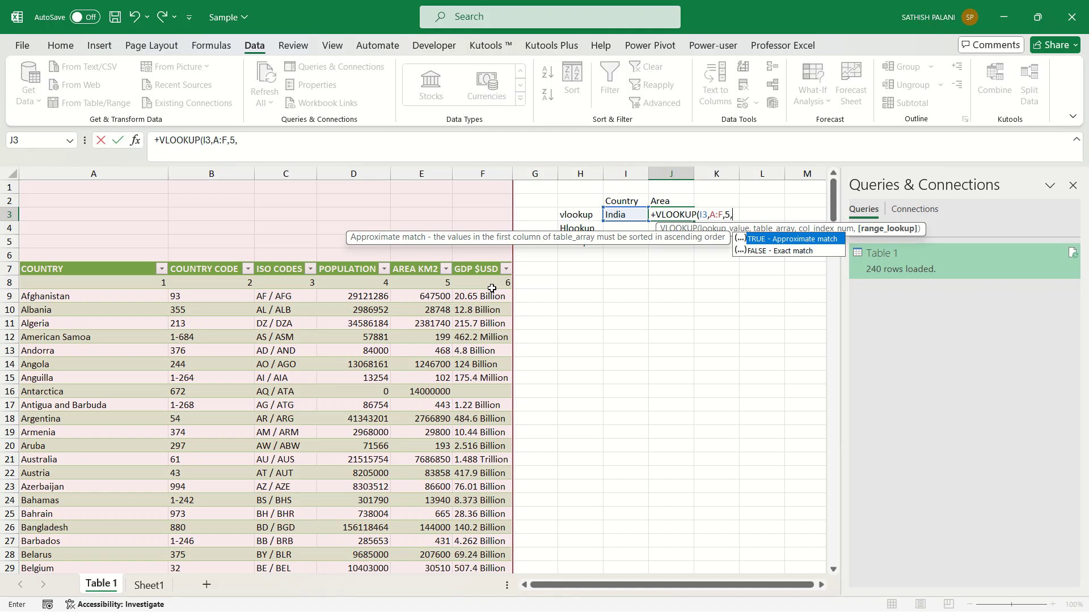
type("0")
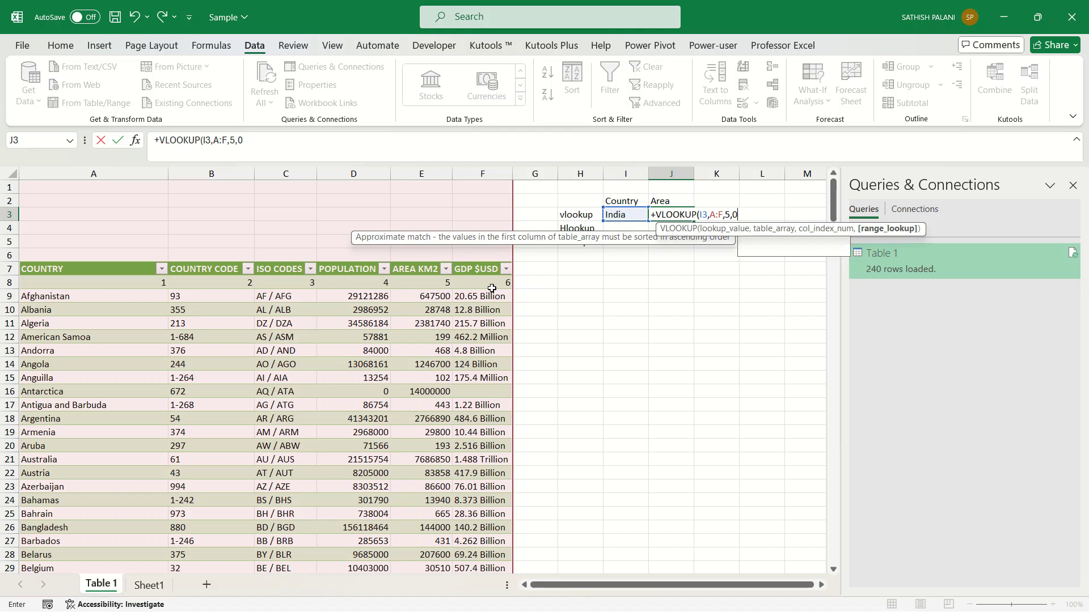
key("BackSpace")
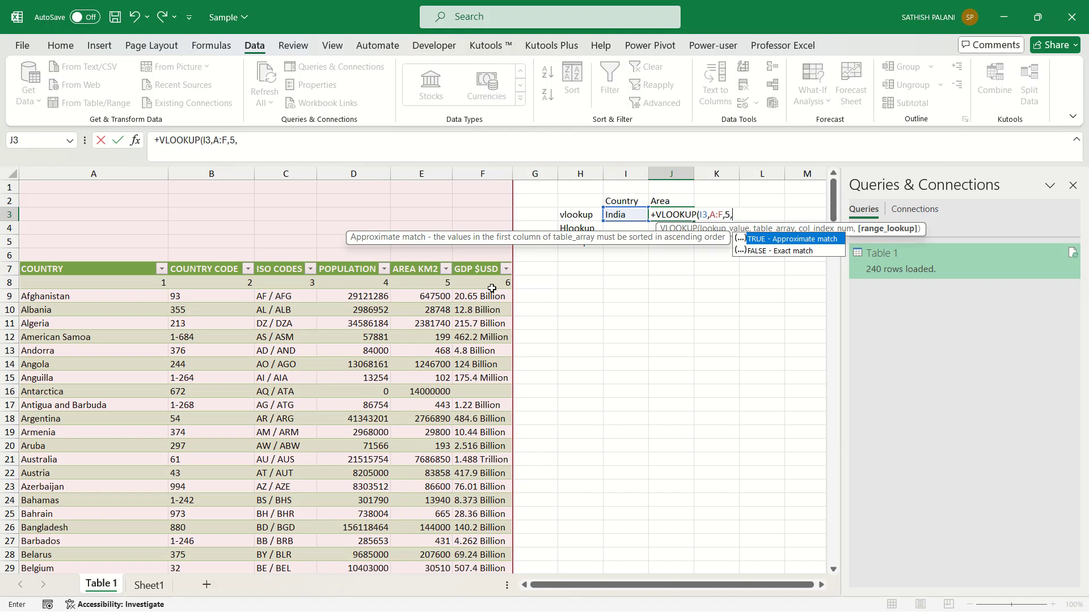
key("Down")
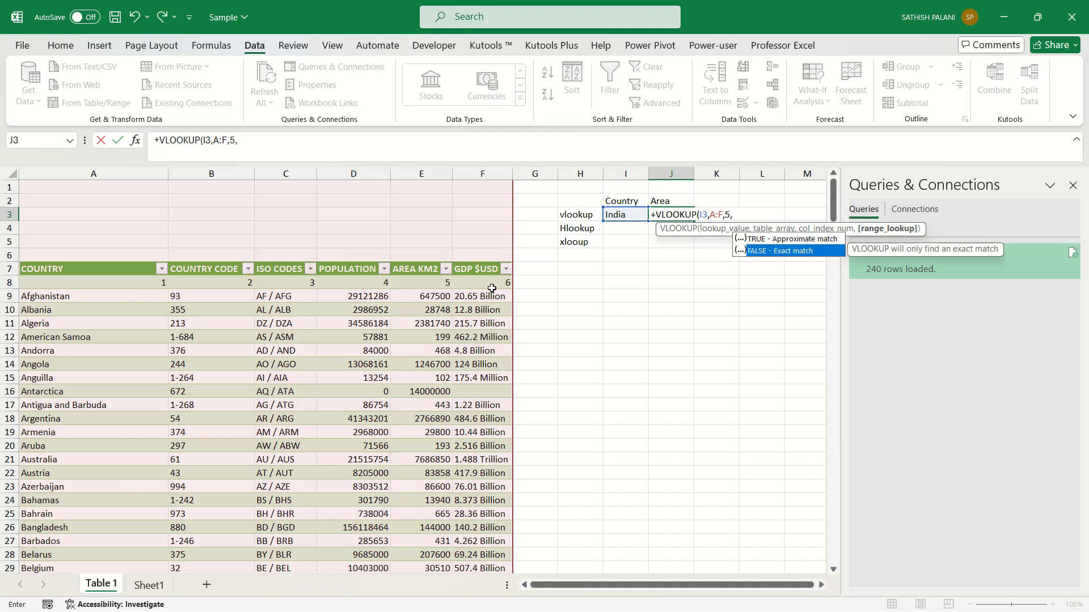
key("Return")
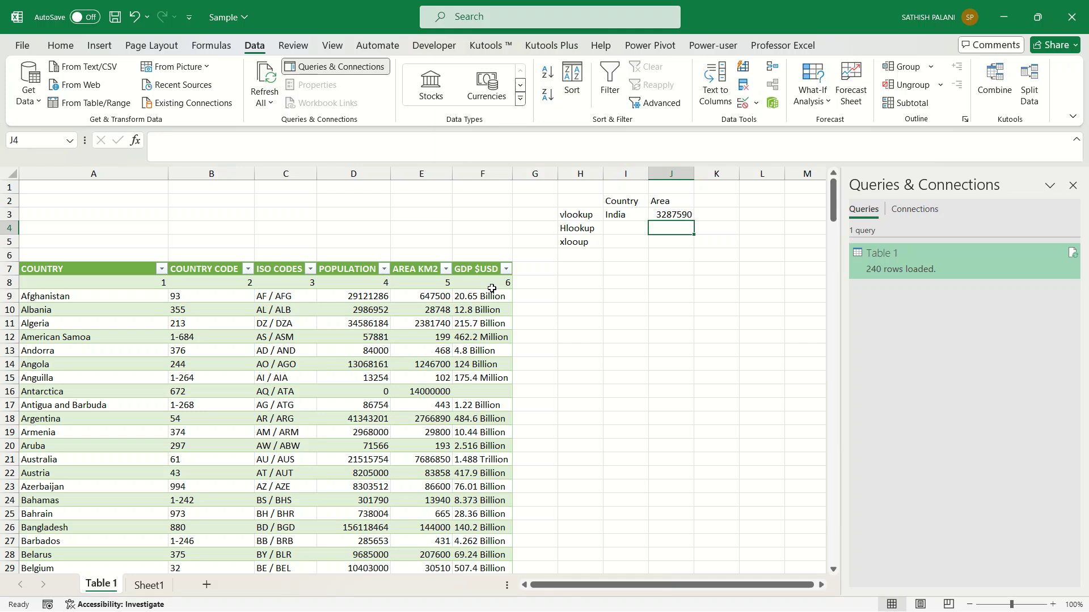
key("Up")
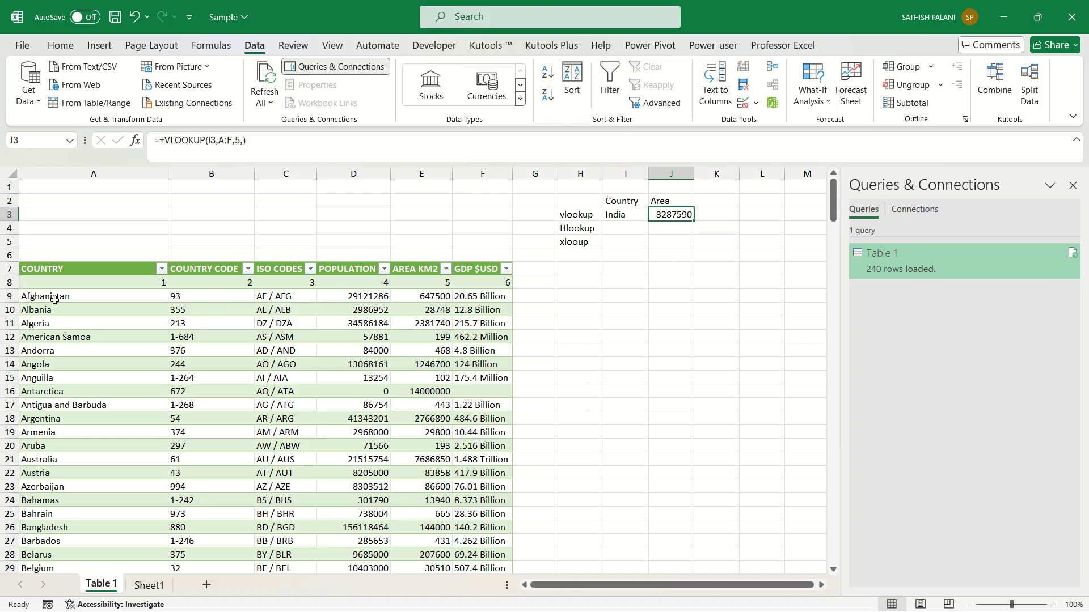
Step: Filter the COUNTRY column of the table to show only India, excluding British Indian Ocean Territory
left_click(162, 269)
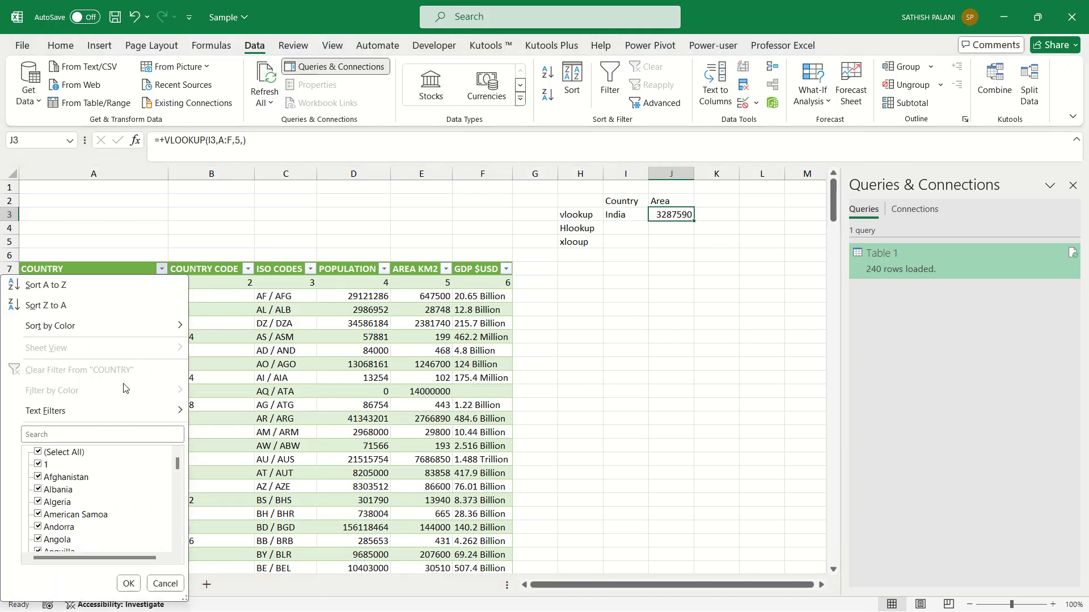
left_click(126, 435)
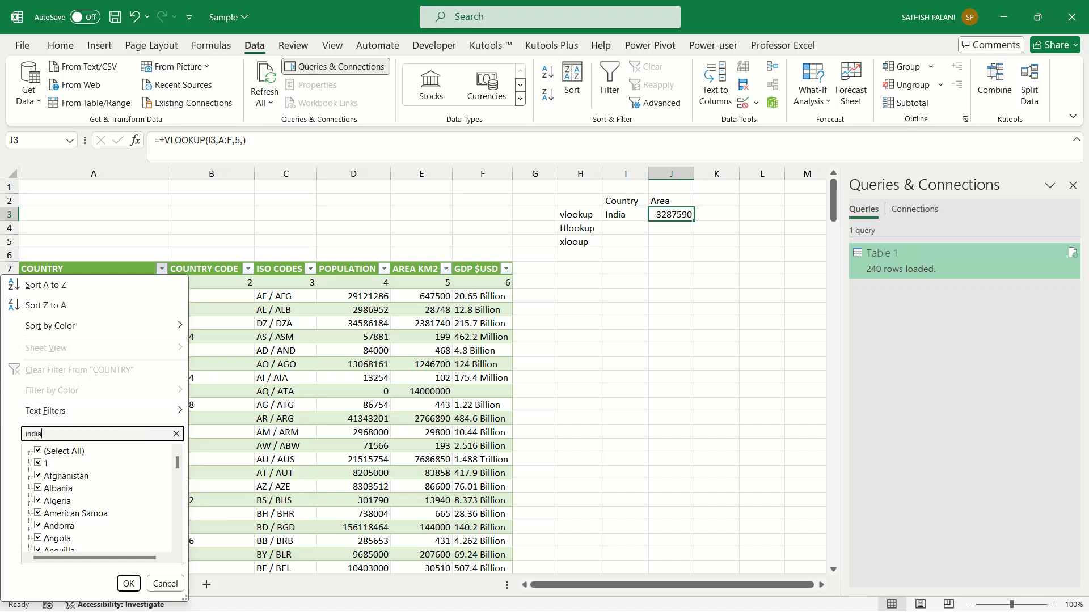
left_click(105, 480)
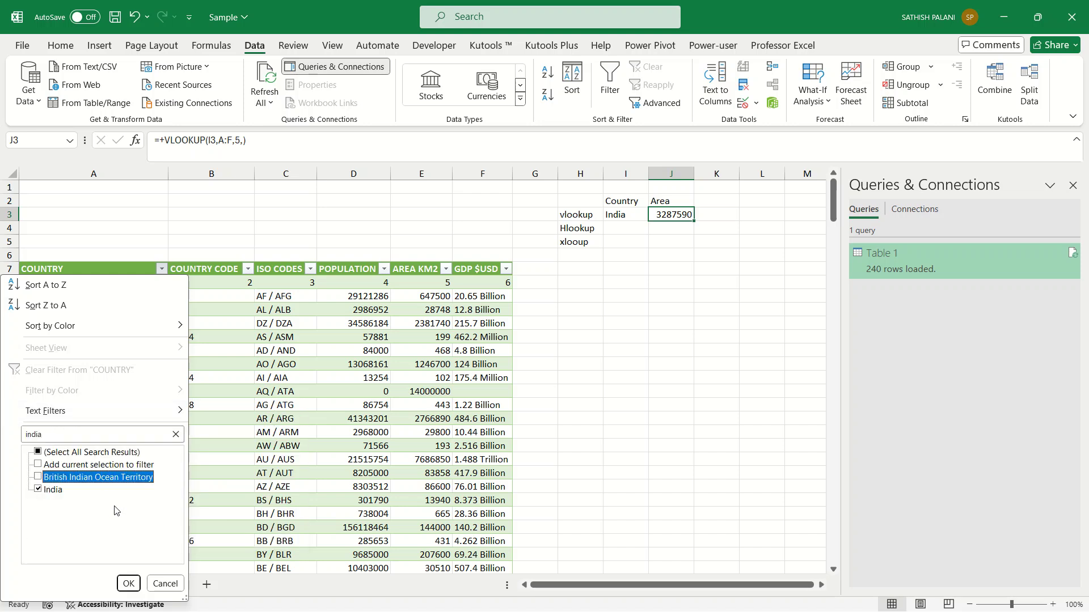
left_click(128, 584)
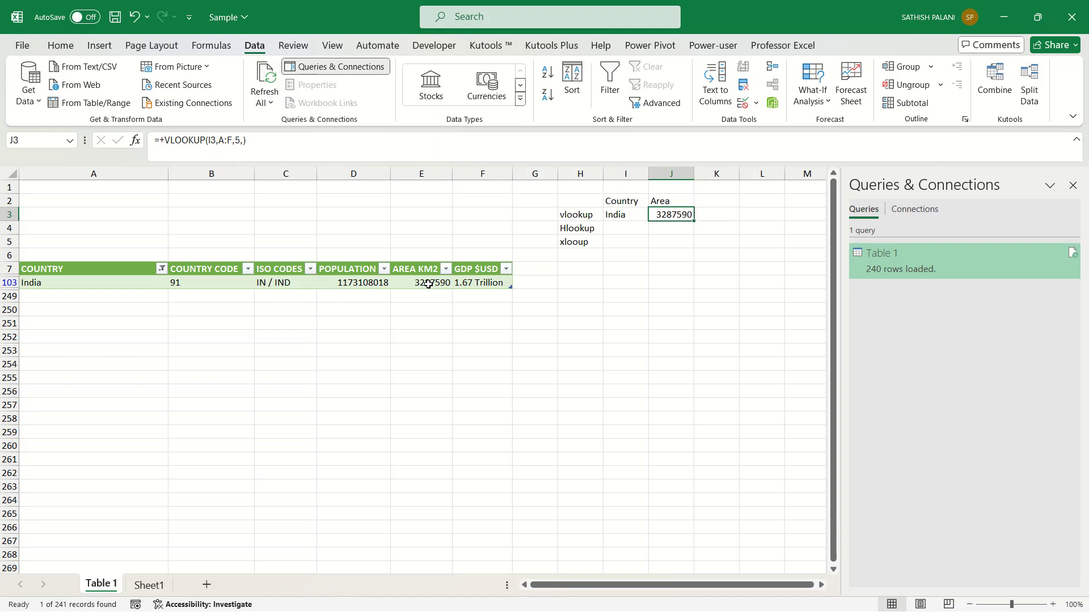
Step: Apply the comma number style to India's AREA KM2 cell E103 and to the VLOOKUP result in J3
left_click(429, 283)
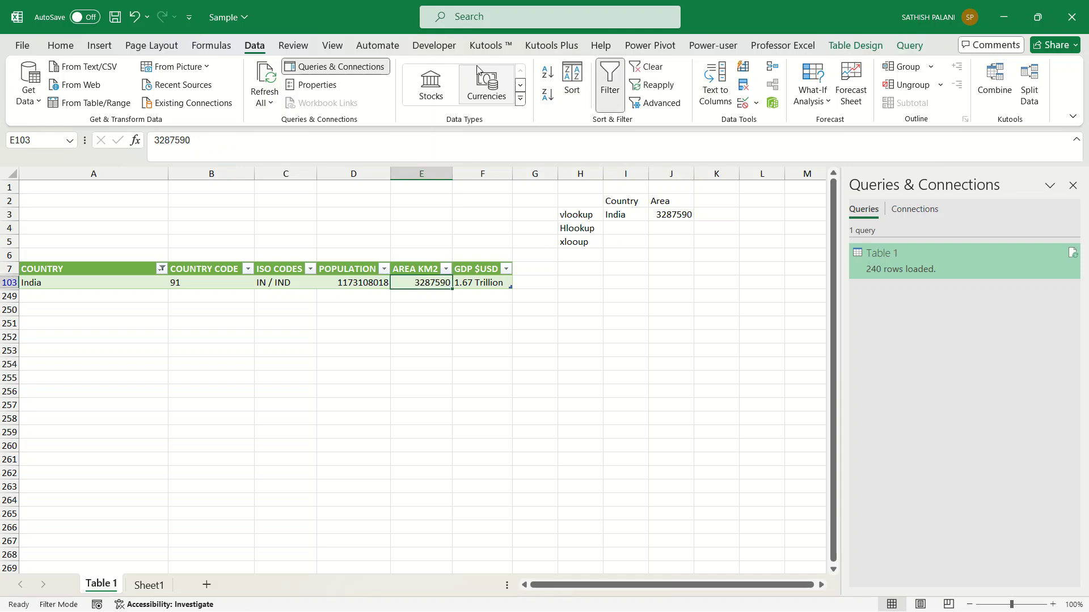
left_click(61, 45)
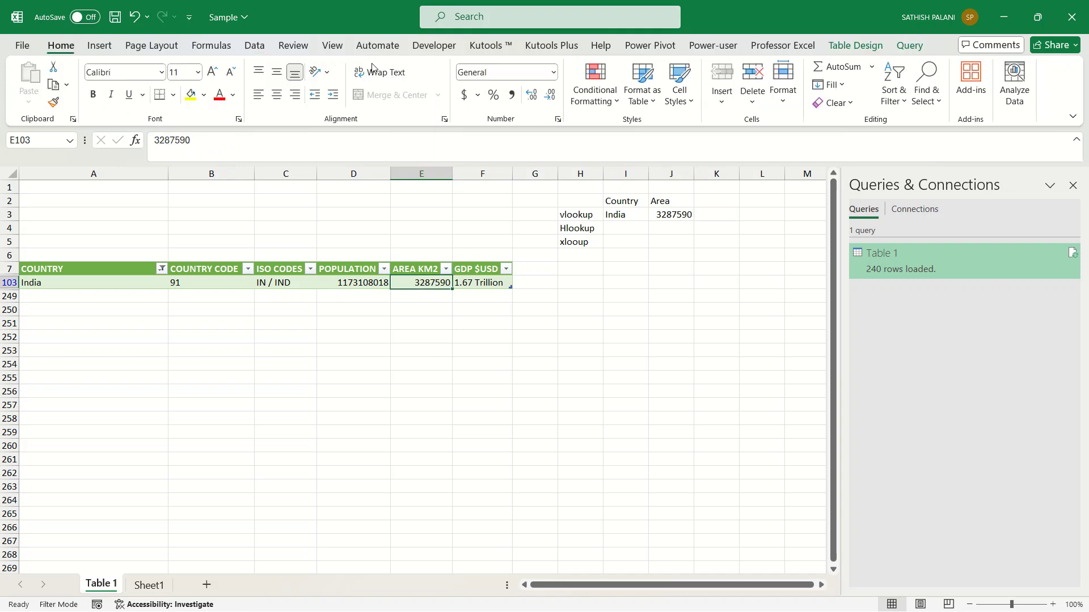
left_click(511, 95)
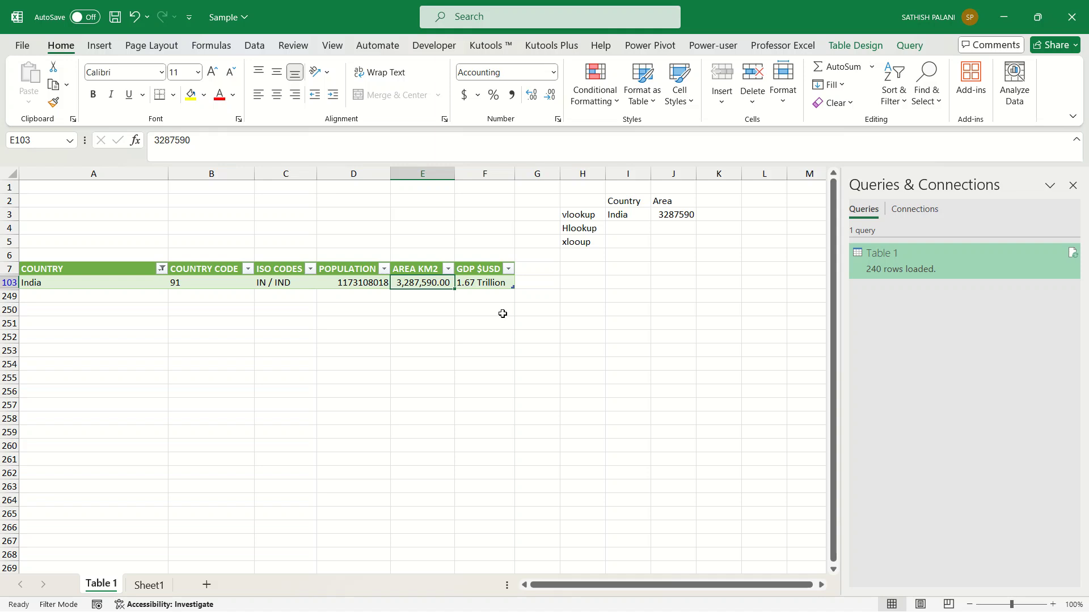
left_click(690, 214)
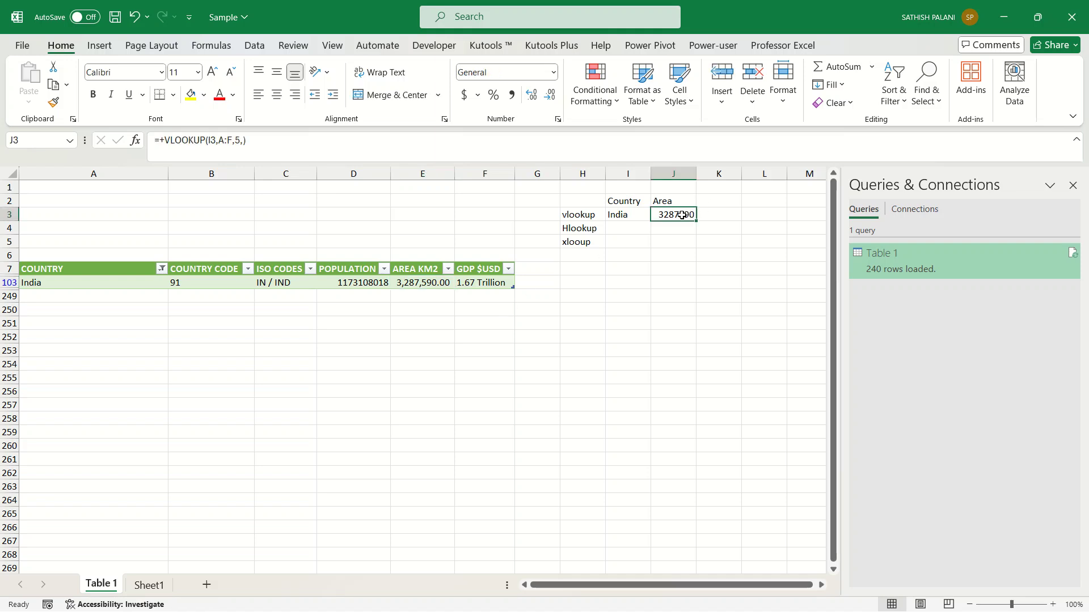
left_click(512, 95)
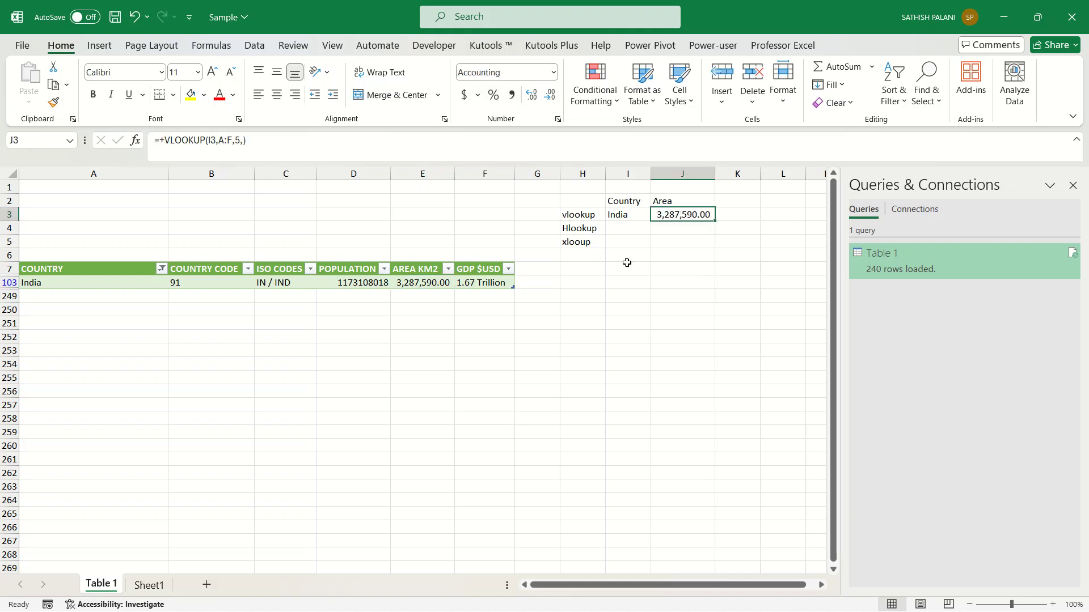
Step: Reset the COUNTRY column filter so that all countries are shown
left_click(638, 229)
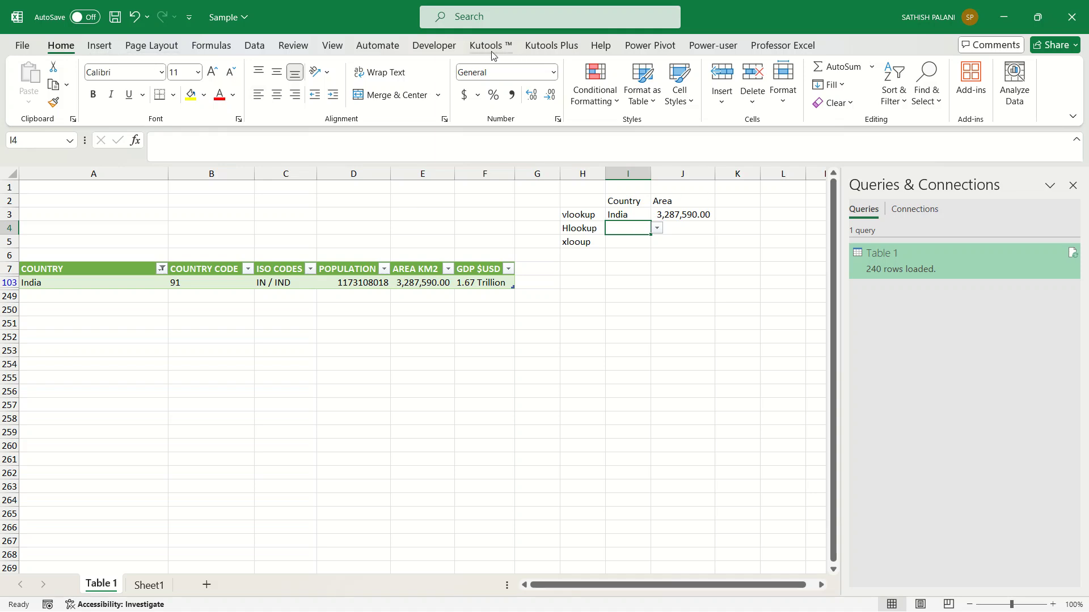
left_click(260, 49)
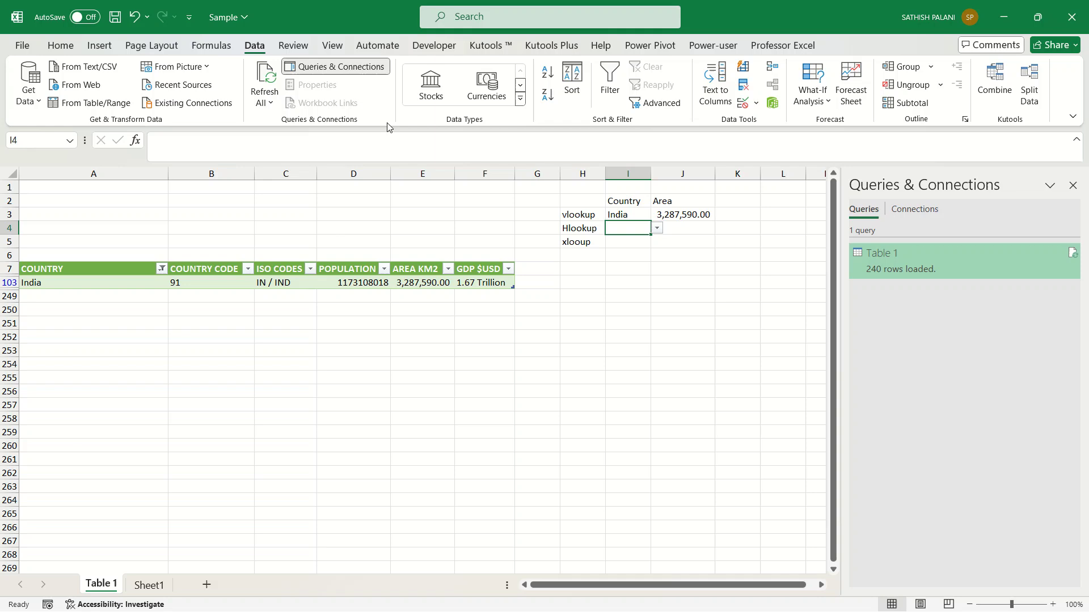
left_click(162, 269)
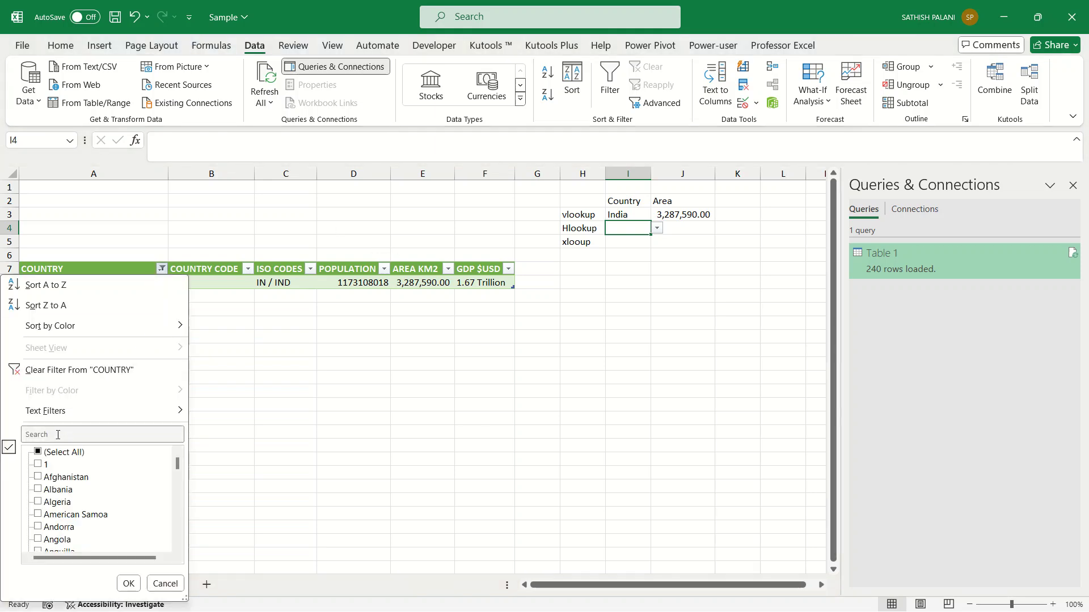
left_click(37, 454)
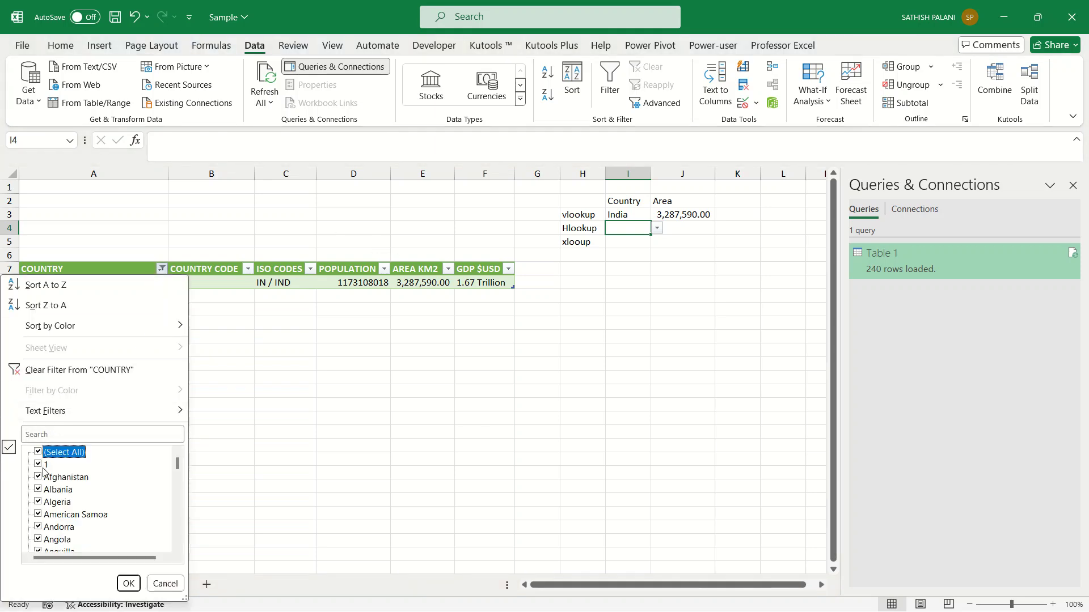
left_click(129, 584)
Step: Copy the COUNTRY CODE heading from B7 into K2 beside the Area heading, without its formatting
left_click(733, 204)
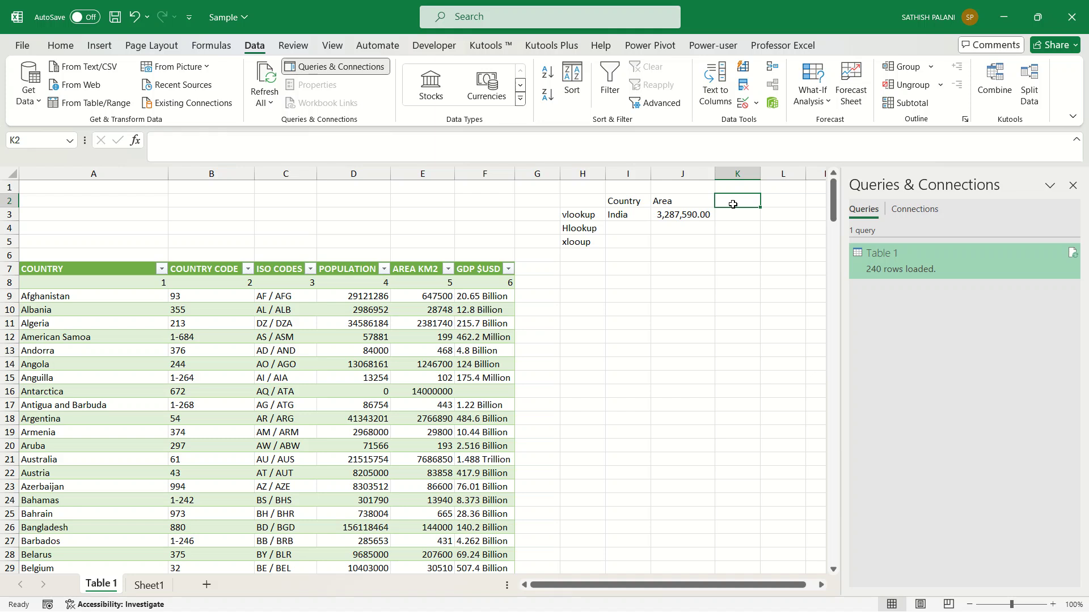
left_click(227, 270)
key("ctrl+c")
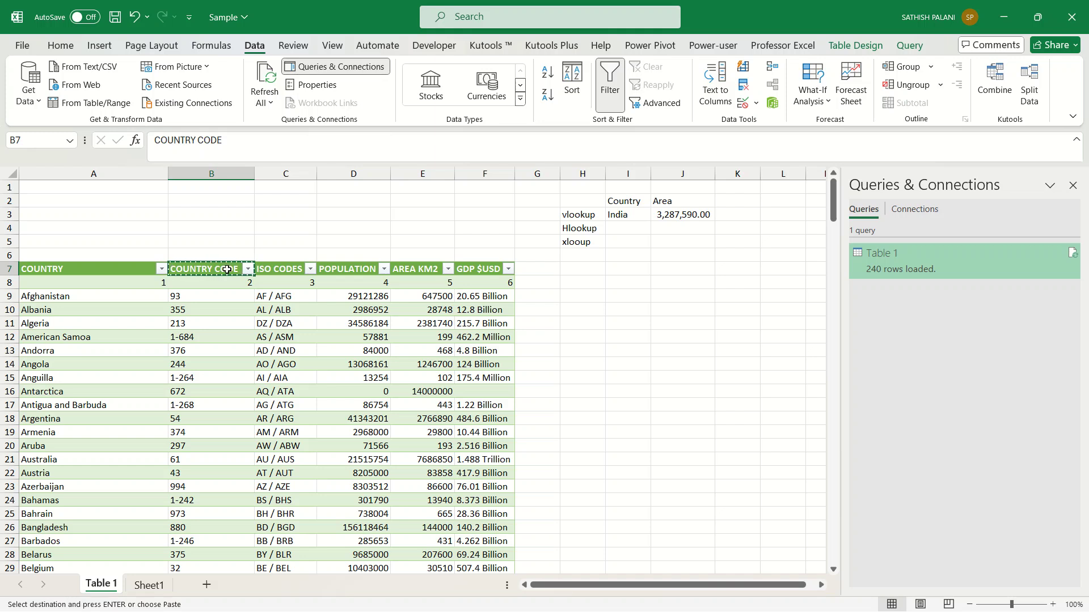
right_click(742, 200)
left_click(763, 219)
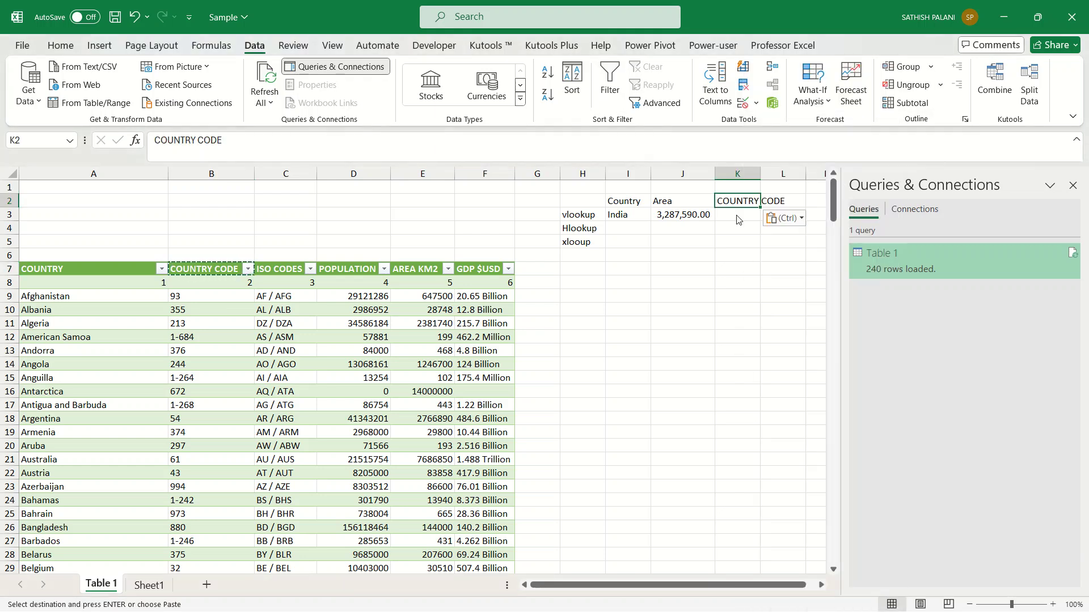
Step: Start a VLOOKUP formula in K3 with the country in I3 as the lookup value
left_click(734, 215)
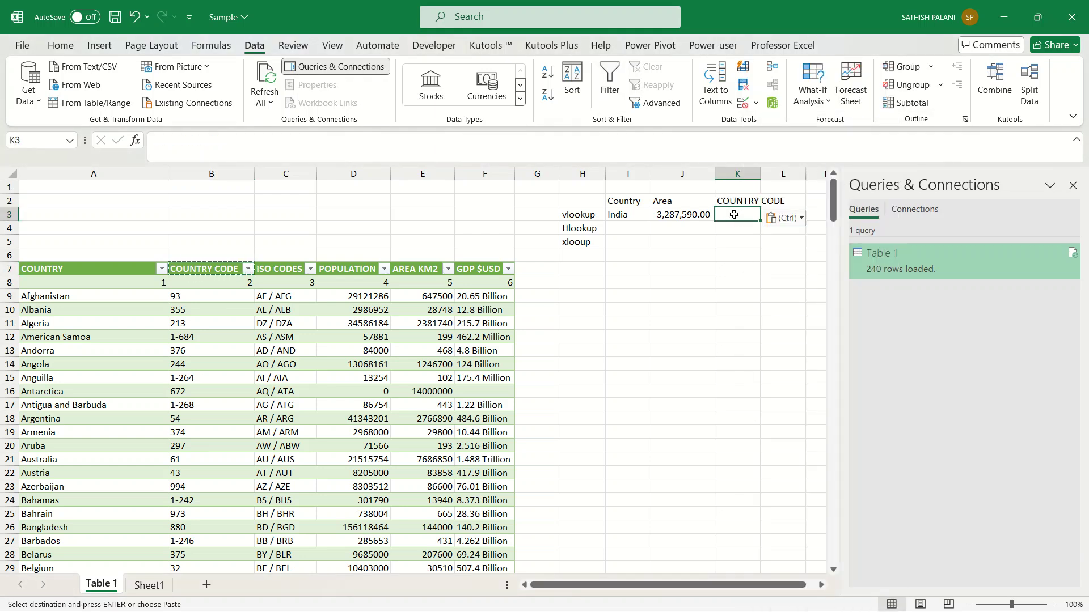
type("+vlookup")
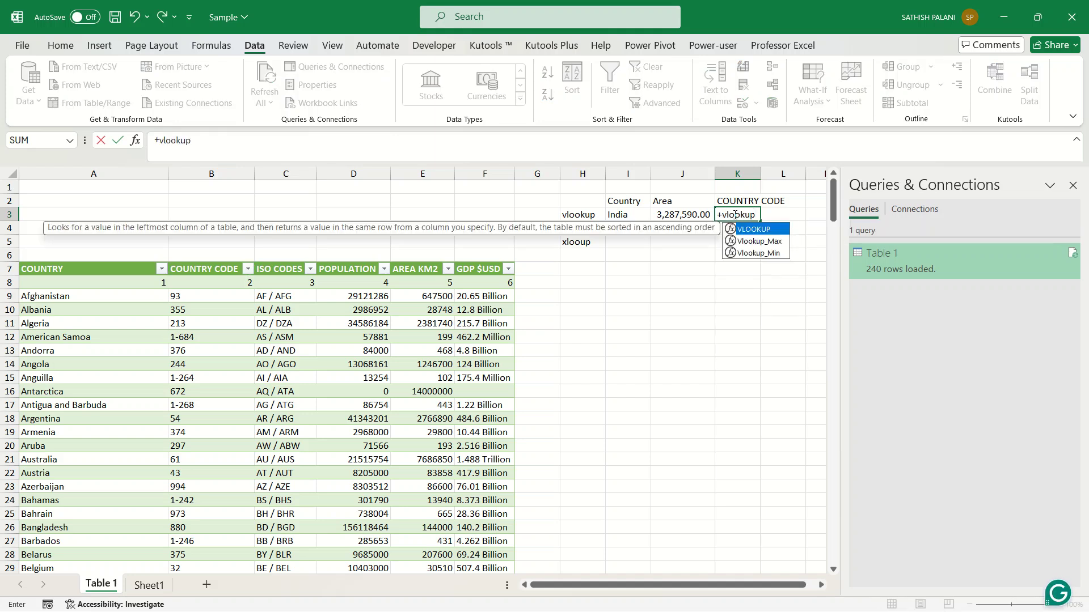
type("(I3")
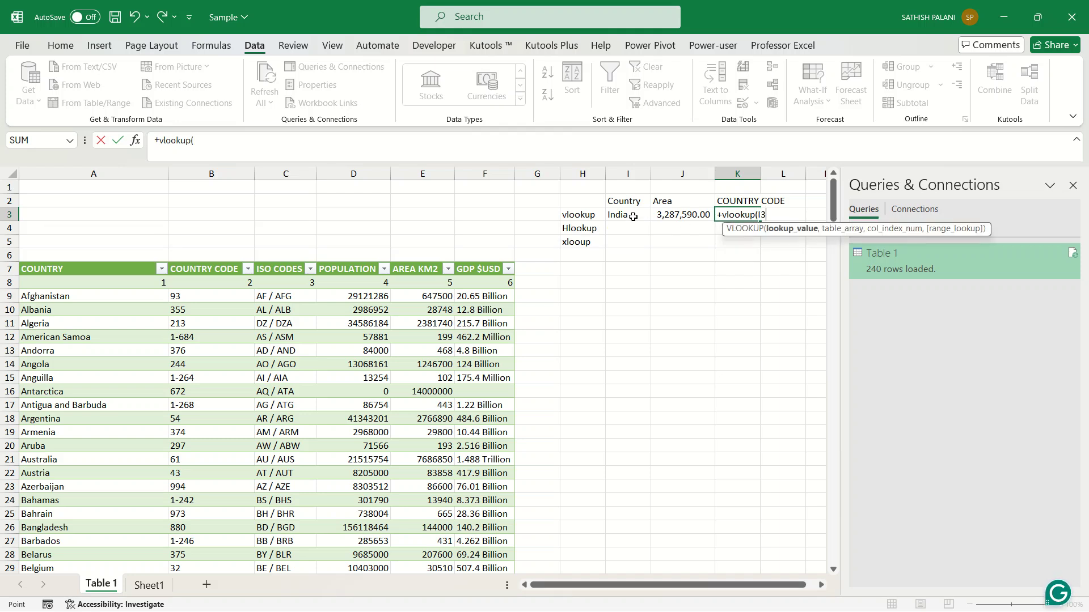
left_click(633, 217)
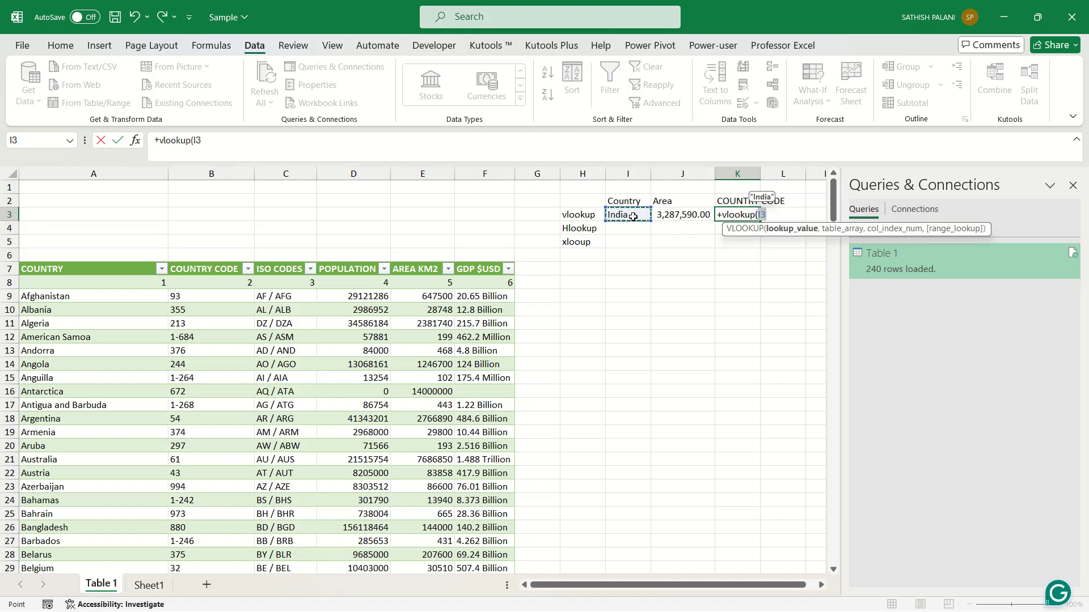
type(",")
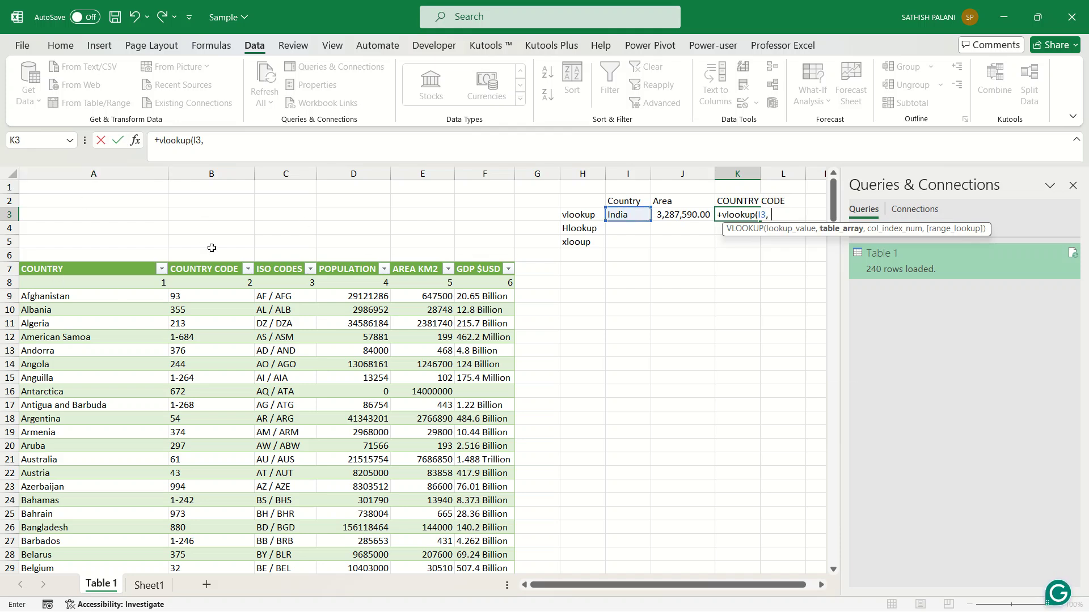
Step: Set the table array of the K3 VLOOKUP formula to the named table Table_1
type("table")
key("Tab")
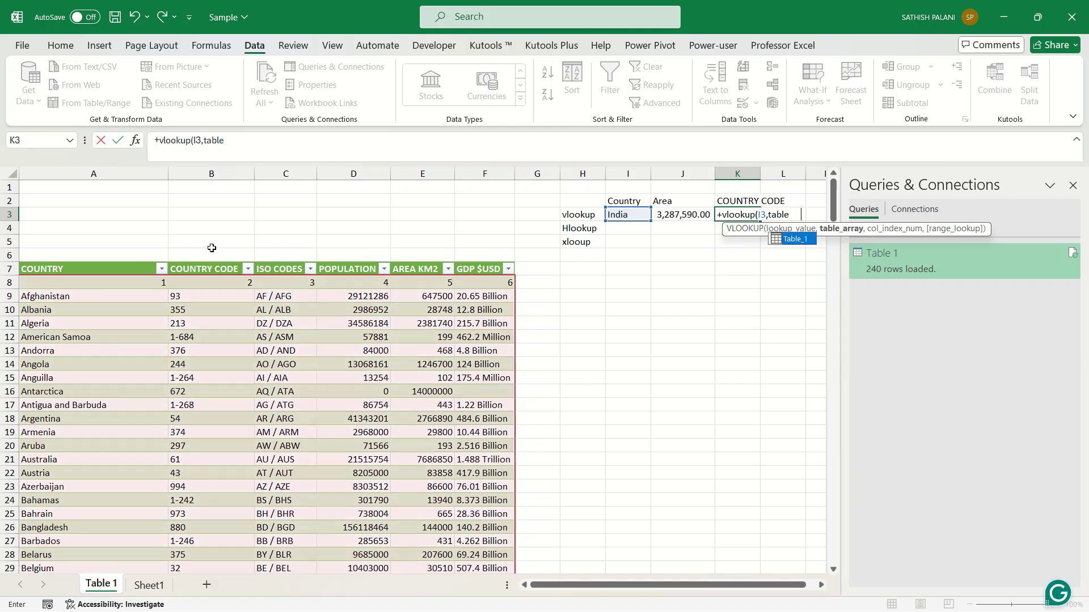
key("Tab")
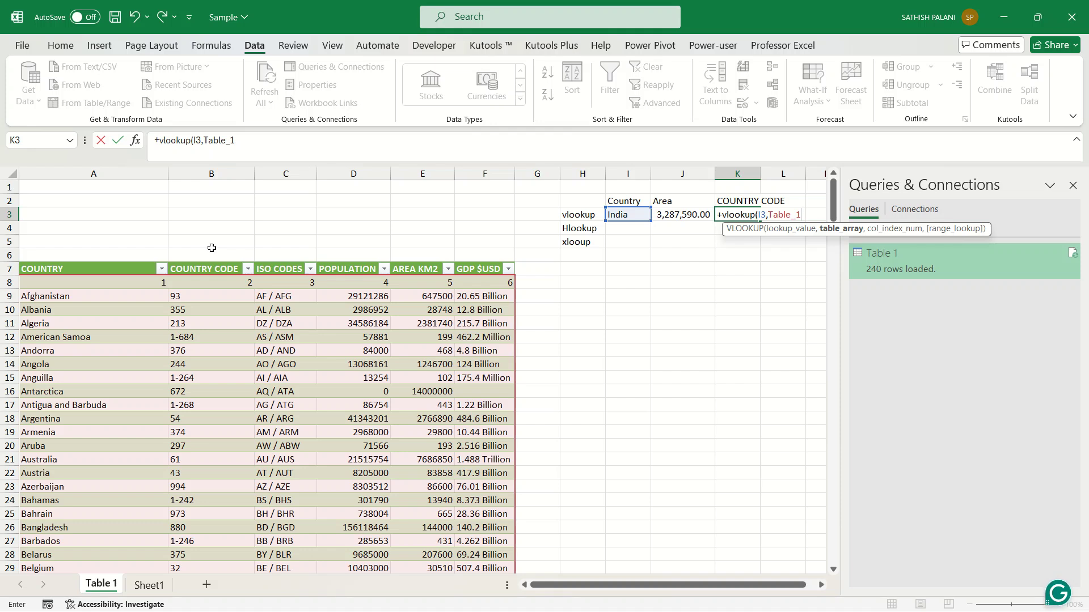
type(",")
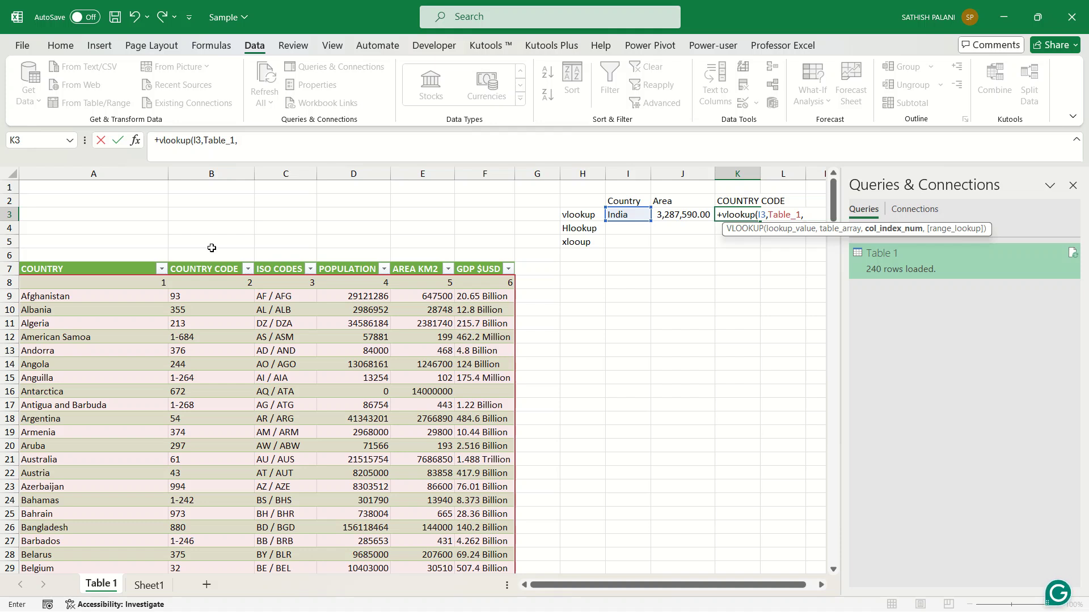
Step: Set the column index of the K3 VLOOKUP formula to 2 for the country code
left_click(222, 279)
type("2")
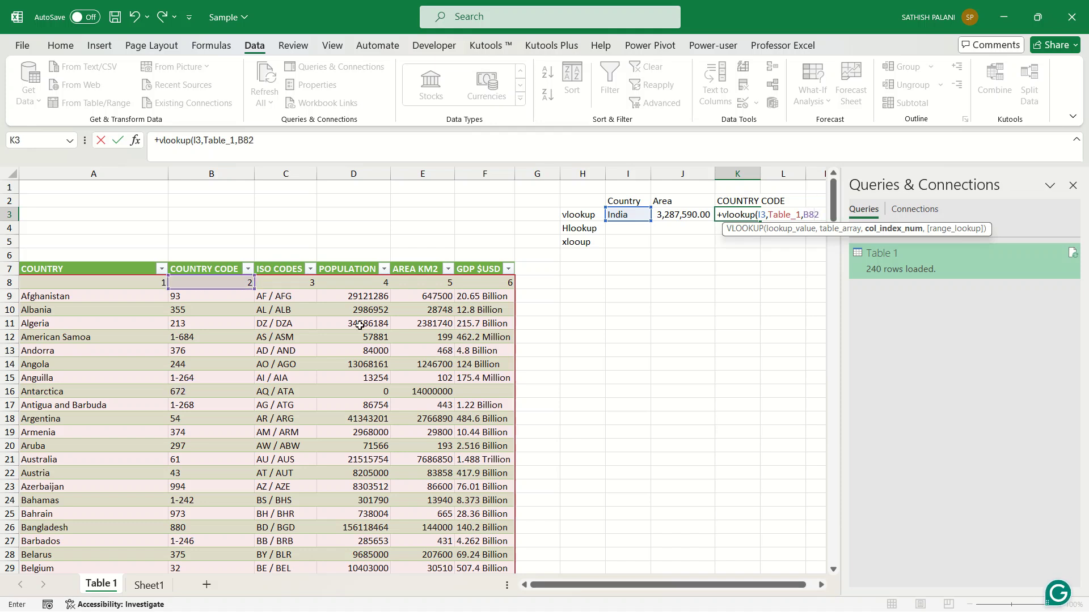
left_click(269, 140)
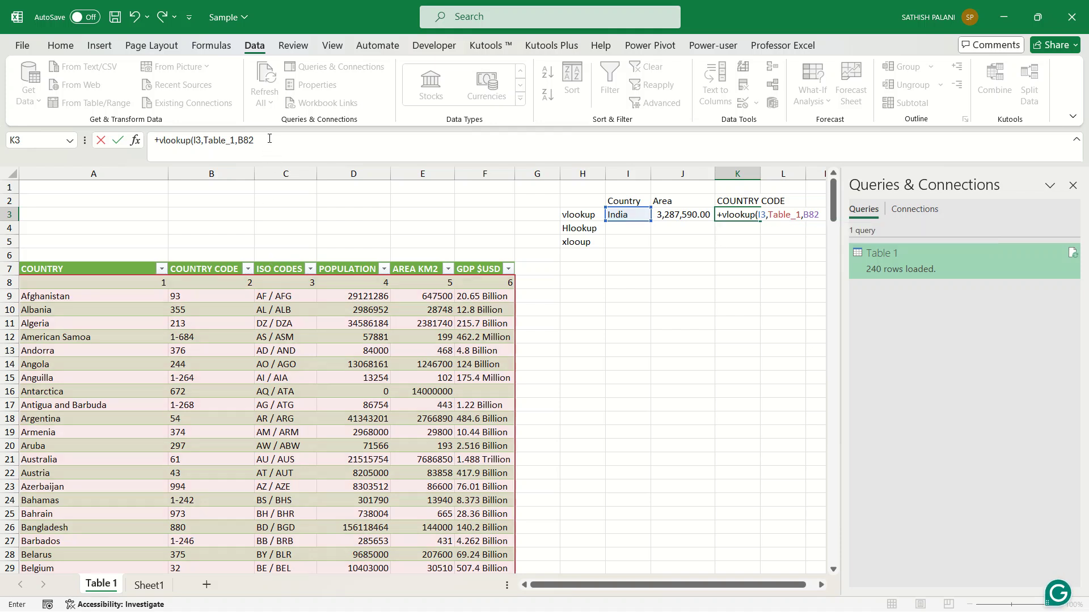
key("BackSpace")
key("BackSpace")
key("BackSpace")
type("2")
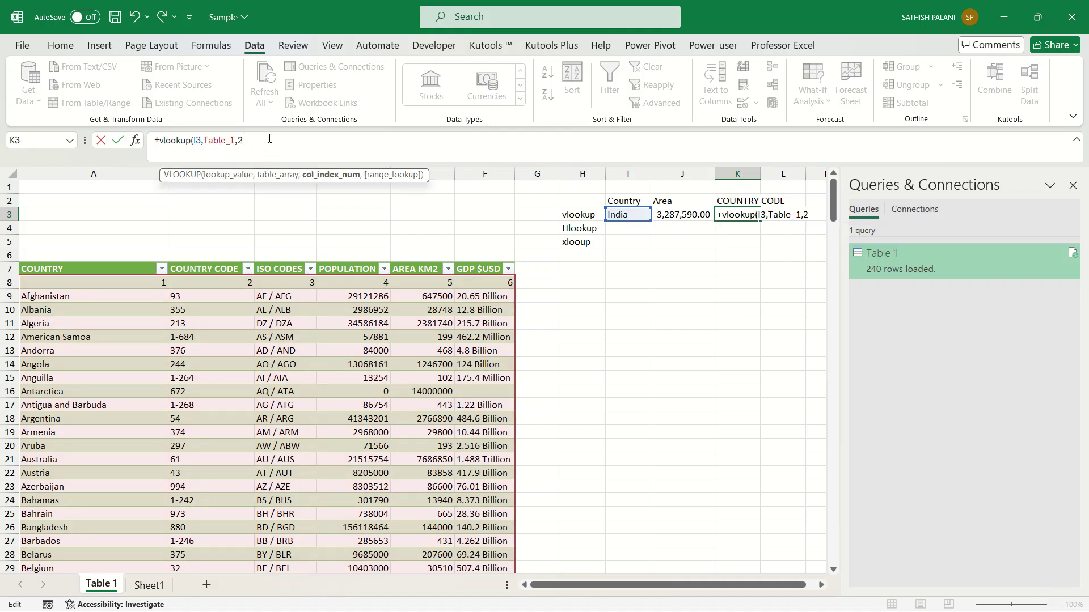
Step: Complete the K3 VLOOKUP formula with exact match 0 and autofit column K to its contents
type(",0")
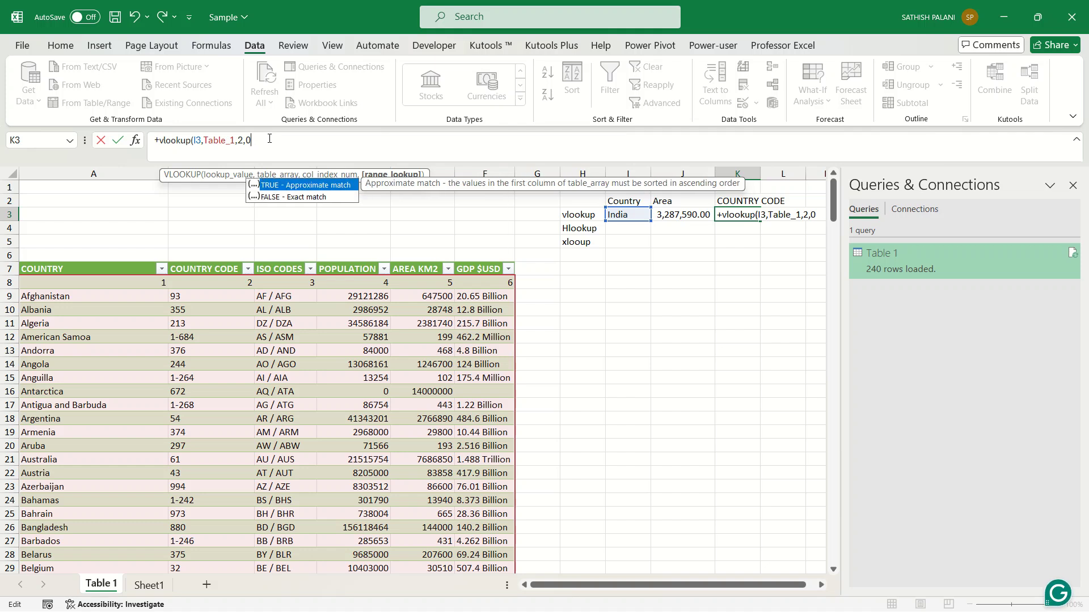
key("Return")
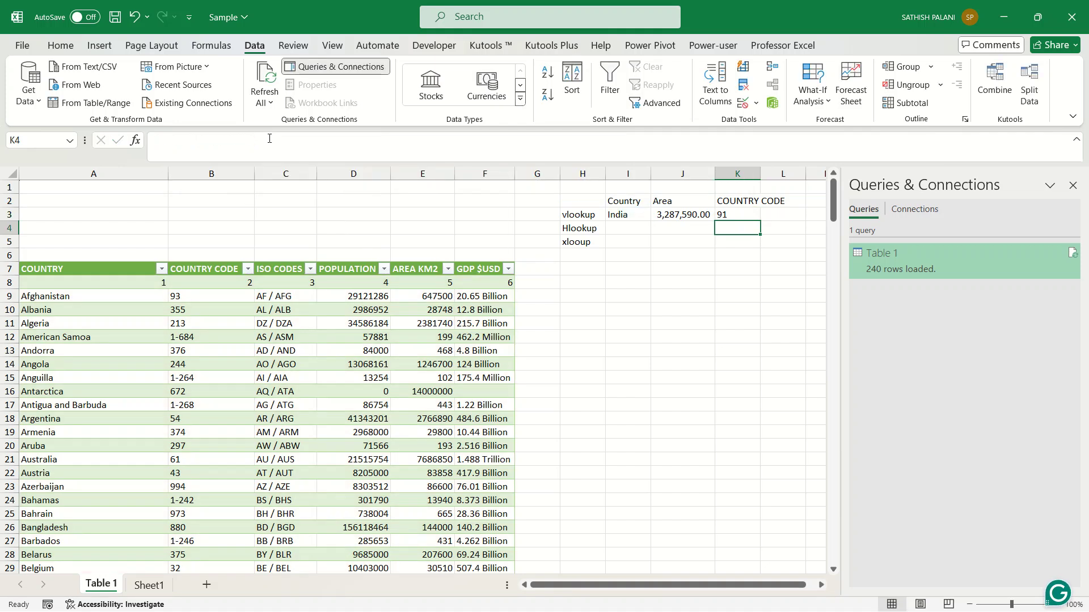
key("Up")
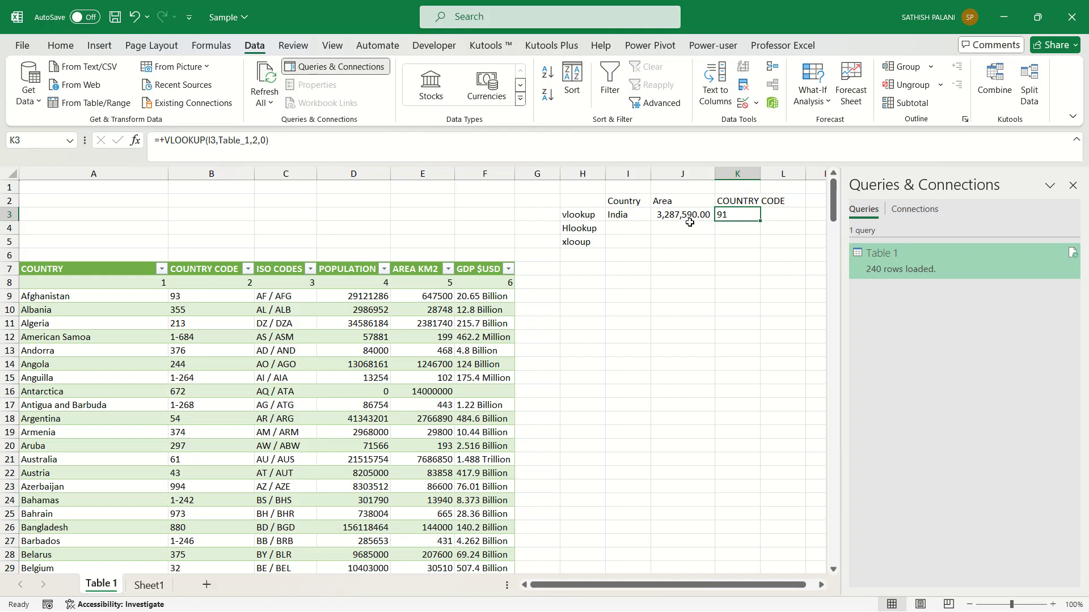
double_click(761, 171)
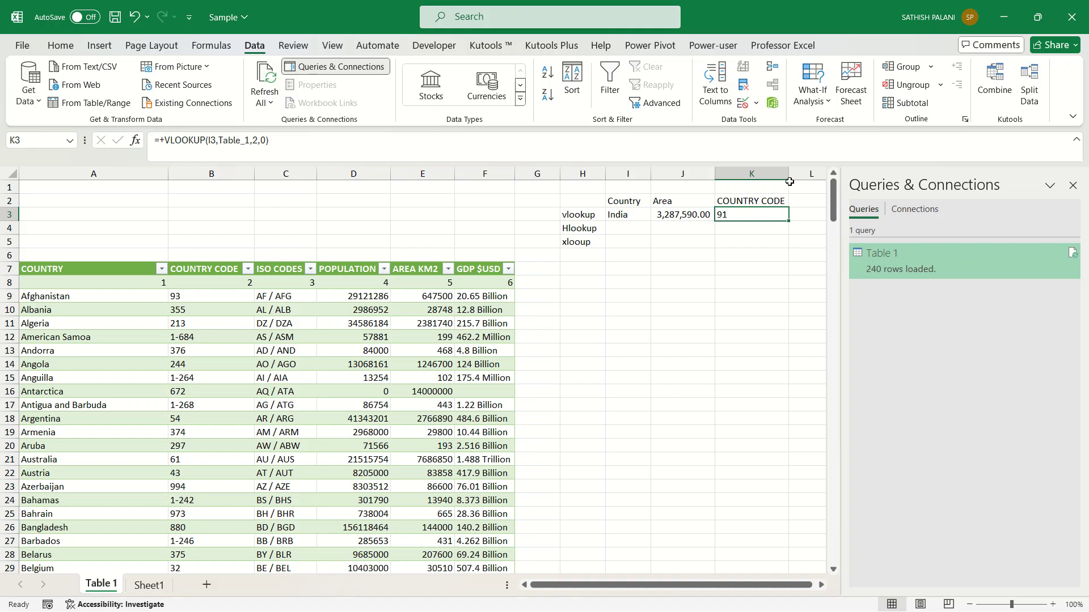
Step: Test the lookups by changing the country in I3 to Afghanistan and checking the formulas in J3 and K3
left_click(630, 216)
type("af")
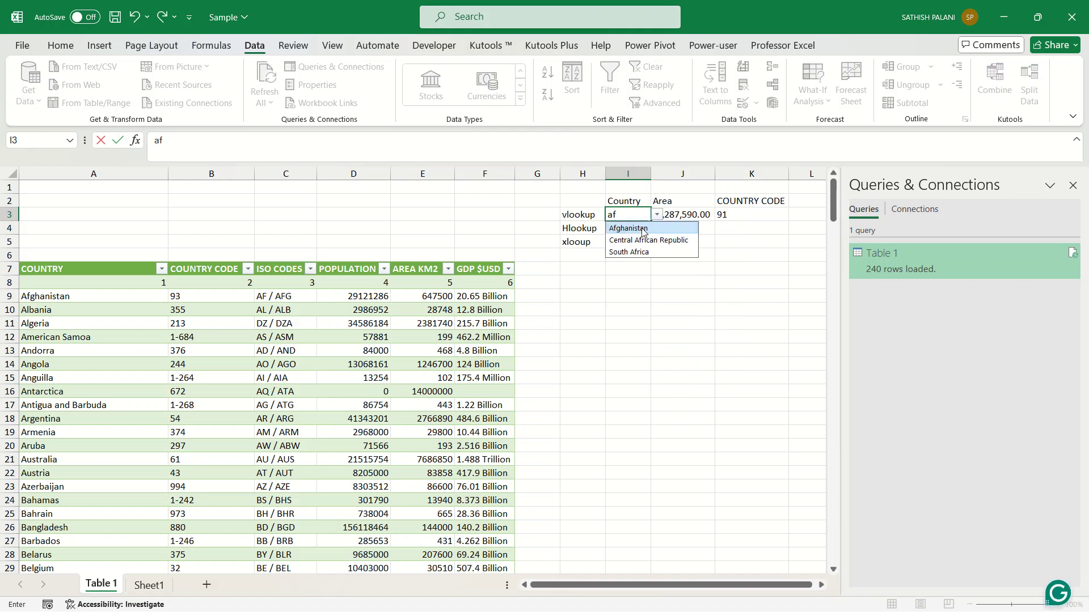
left_click(644, 230)
left_click(701, 216)
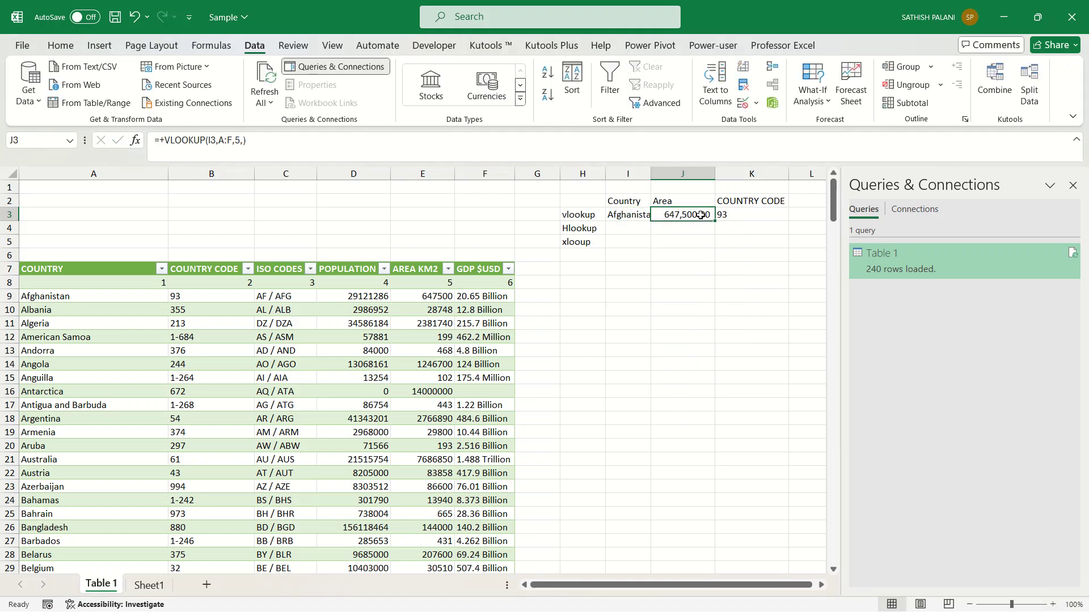
key("Right")
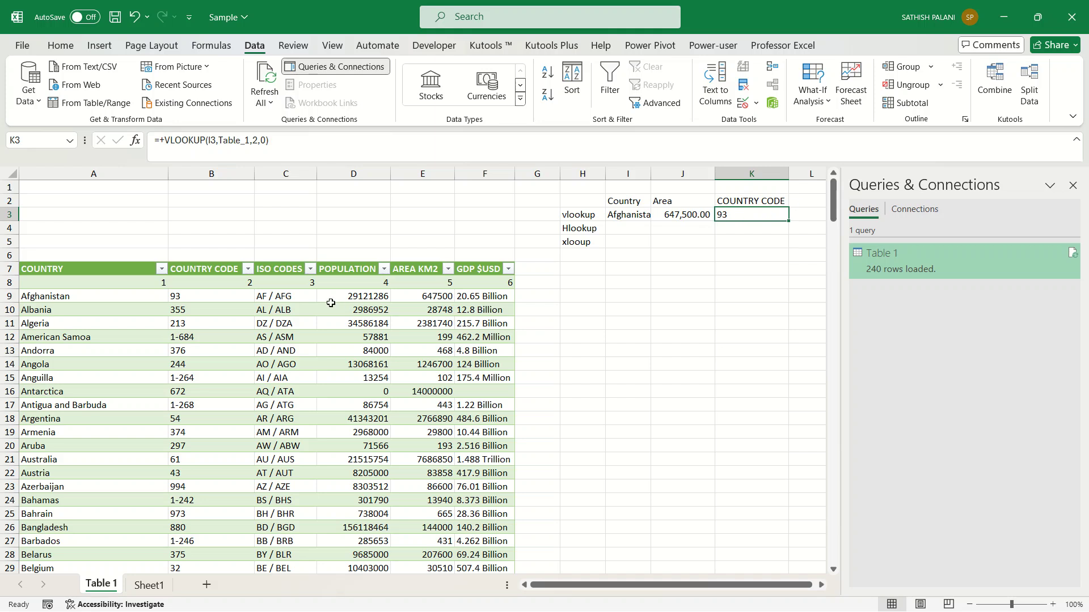
Step: Copy the ISO CODES heading from C7 into L2 beside the COUNTRY CODE heading
left_click(300, 268)
key("ctrl+c")
key("Right")
key("Right")
key("Right")
key("Right")
key("Right")
key("Right")
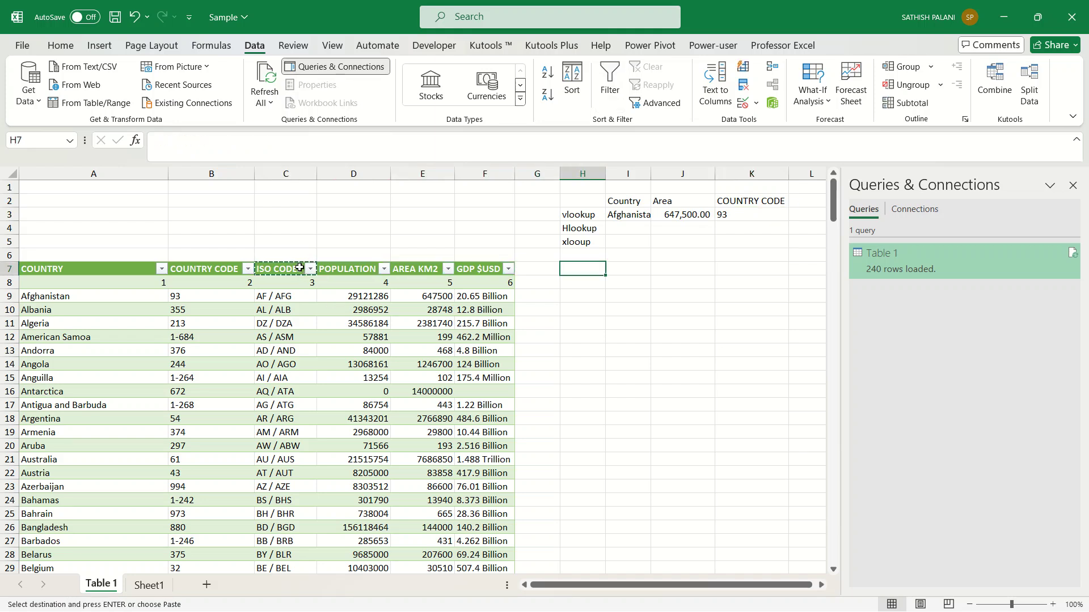
key("Up")
key("Up")
key("Up")
key("Up")
key("Up")
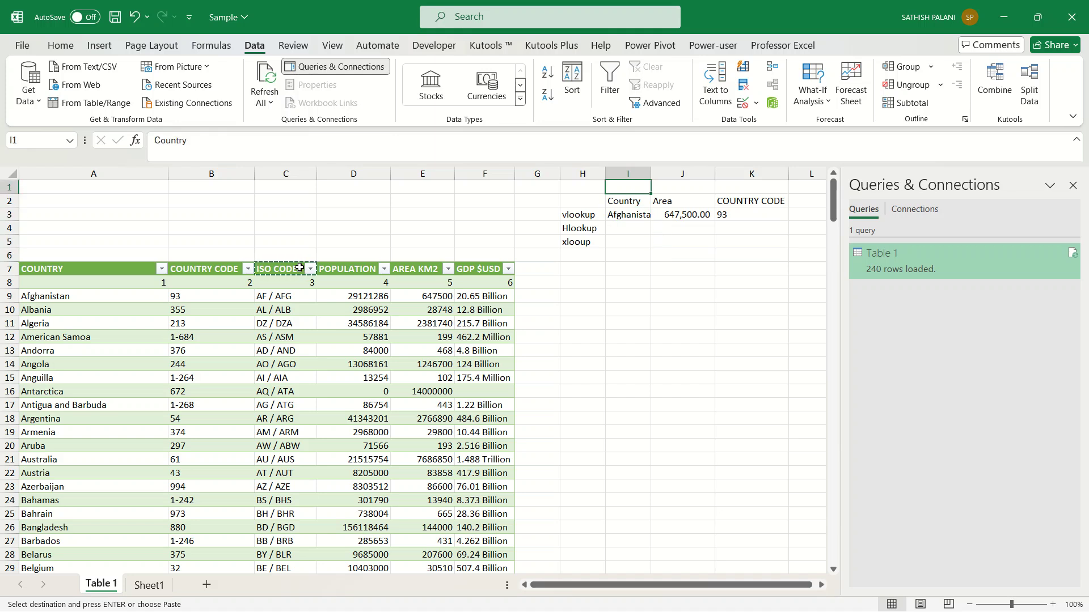
key("Right")
key("Right")
key("Right")
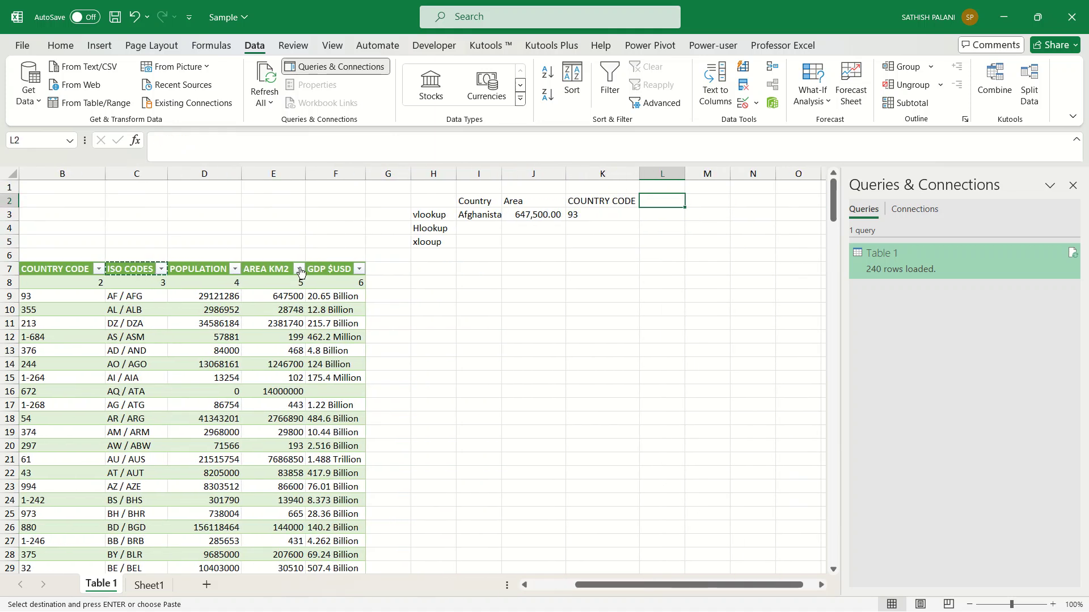
key("ctrl+v")
Step: Wrap the headings in I2:L2, centre them horizontally and vertically, and narrow column K to fit the wrapped COUNTRY CODE heading
left_click_drag(639, 173, 610, 173)
left_click_drag(479, 200, 618, 199)
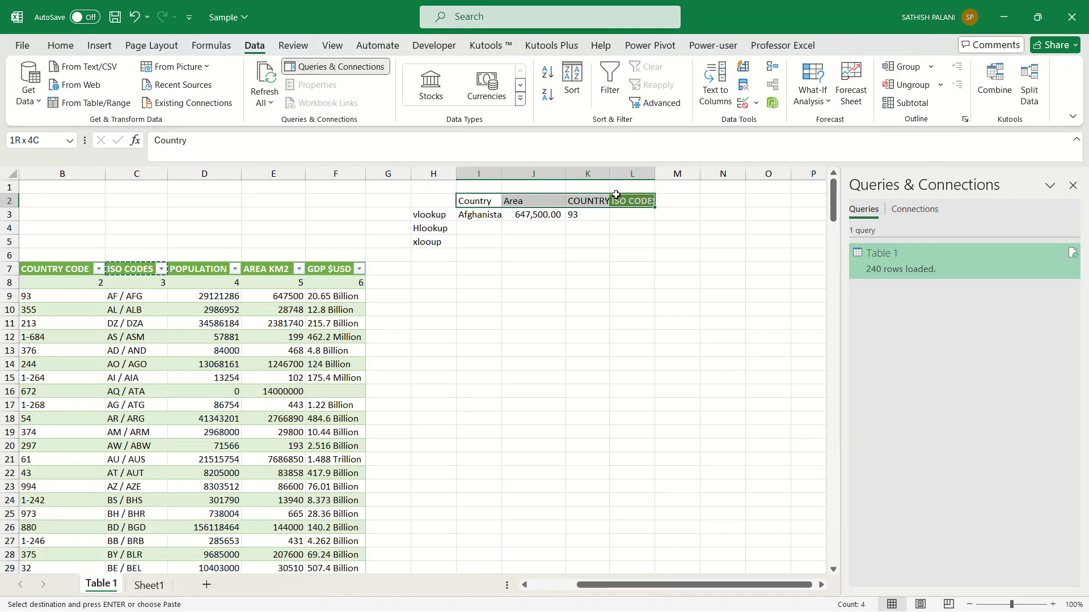
left_click(63, 45)
left_click(378, 77)
left_click(278, 89)
left_click(278, 72)
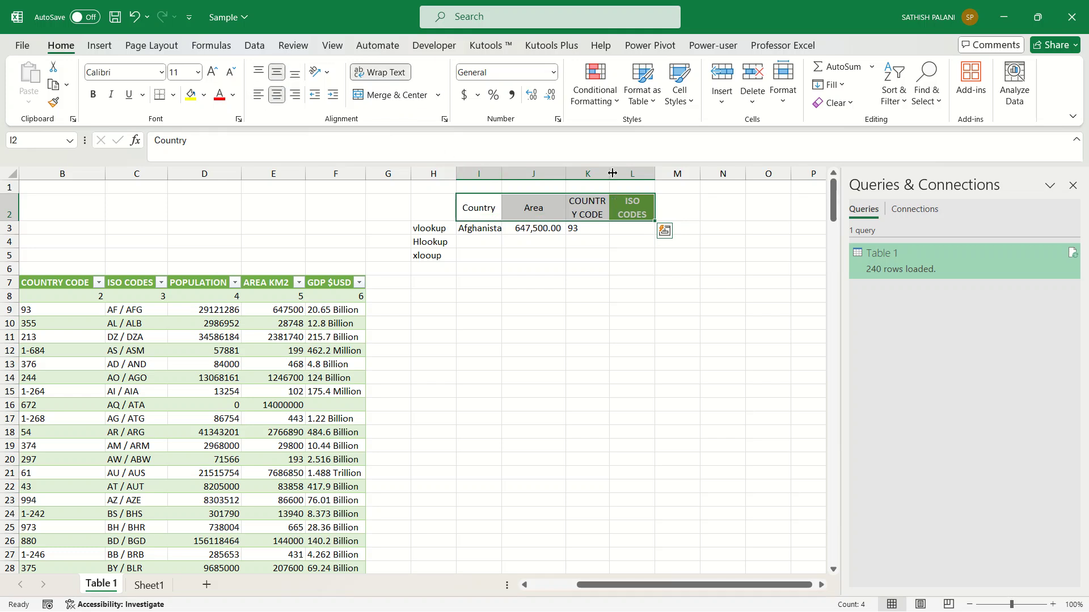
left_click_drag(613, 173, 617, 173)
Step: Narrow the empty column G between the country table and the lookup area
left_click(631, 228)
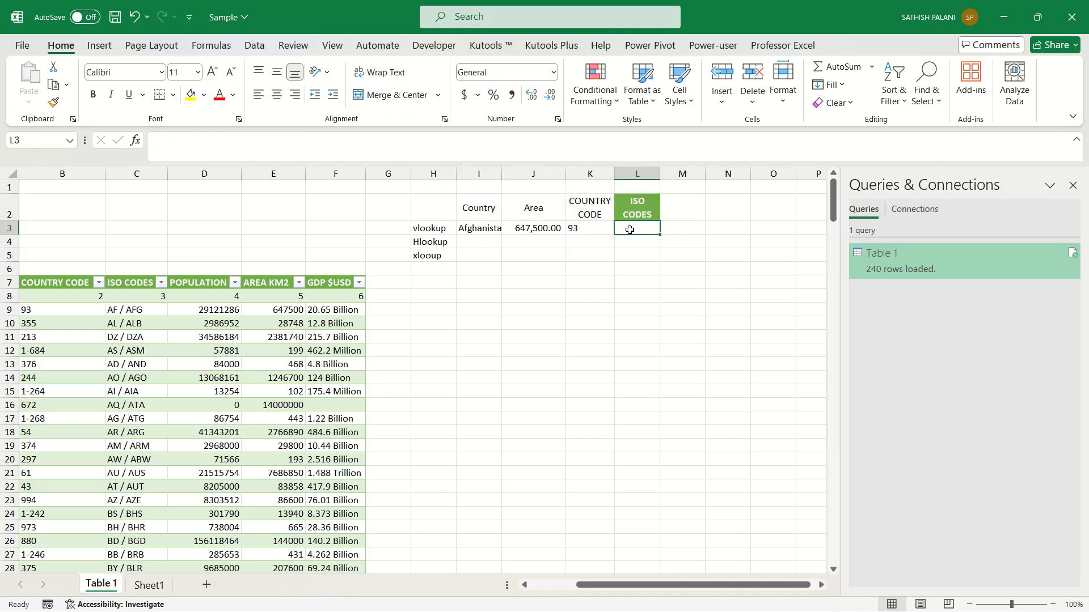
key("Left")
key("Left")
key("Left")
key("Left")
key("Left")
key("Left")
key("Left")
key("Left")
key("Left")
key("Left")
key("Left")
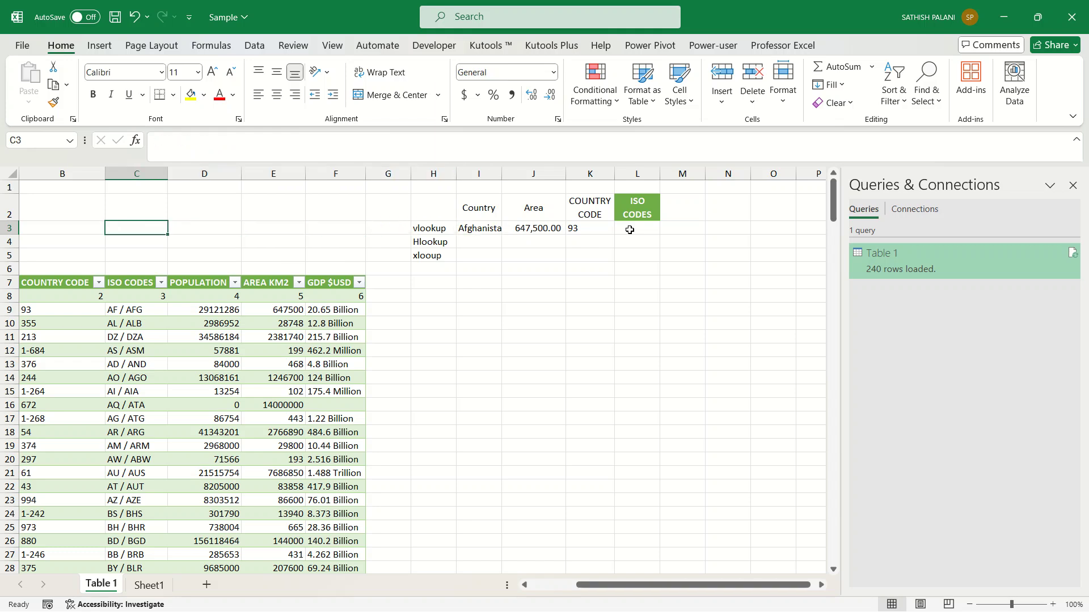
left_click_drag(558, 173, 531, 173)
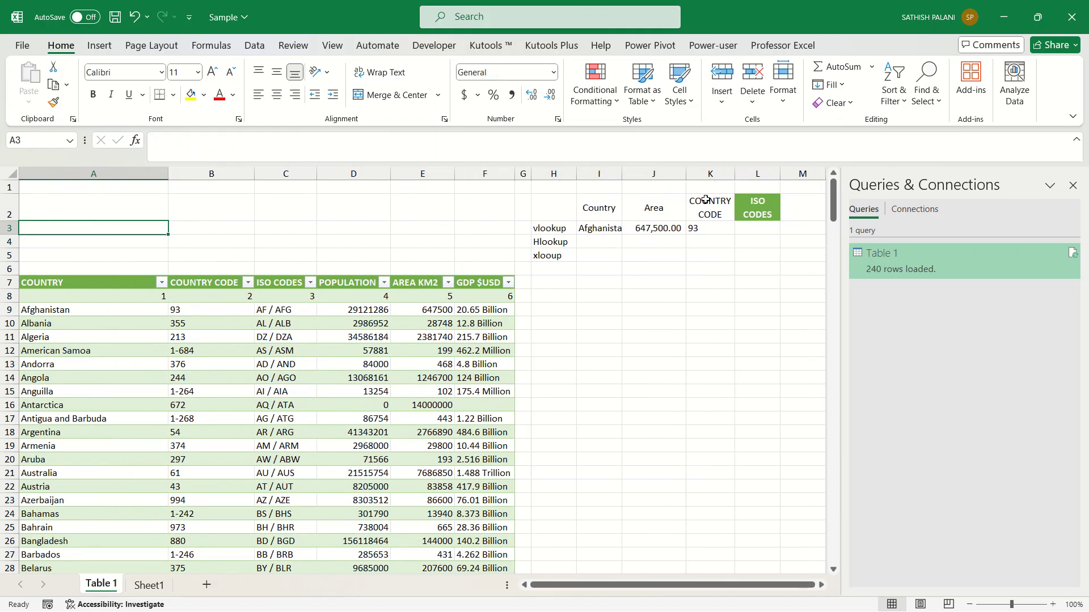
Step: Start a VLOOKUP formula in L3 with the country in I3 as the lookup value
left_click(753, 227)
type("+vl")
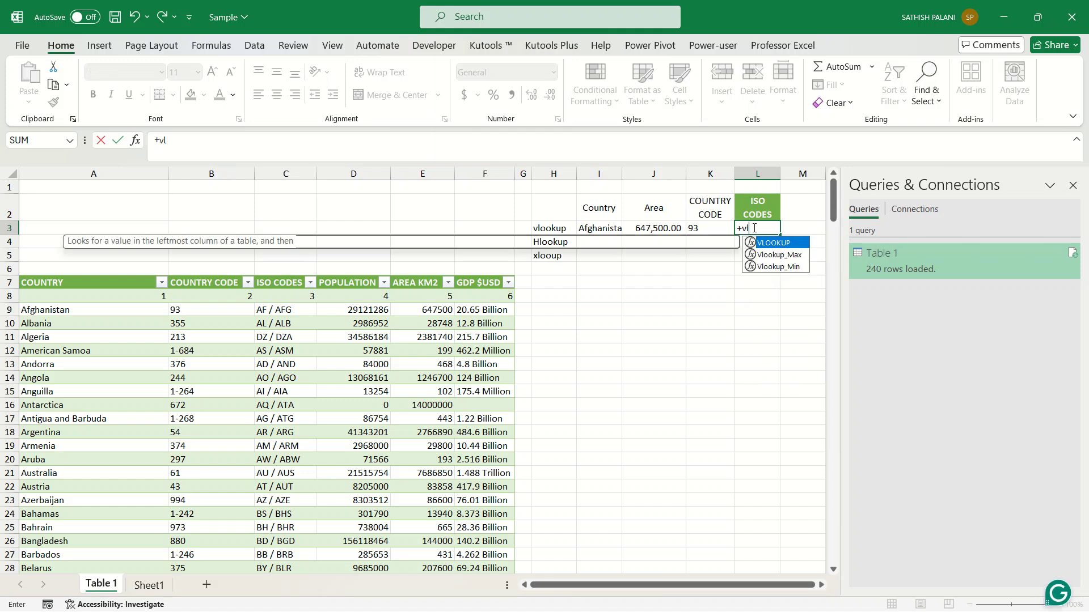
key("Tab")
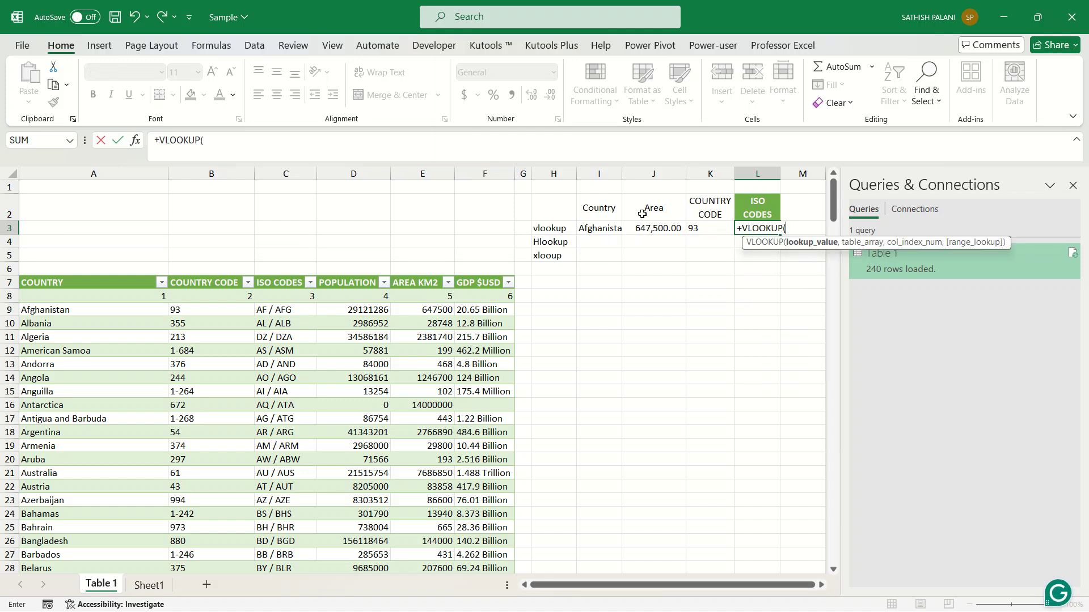
left_click(604, 227)
type(",")
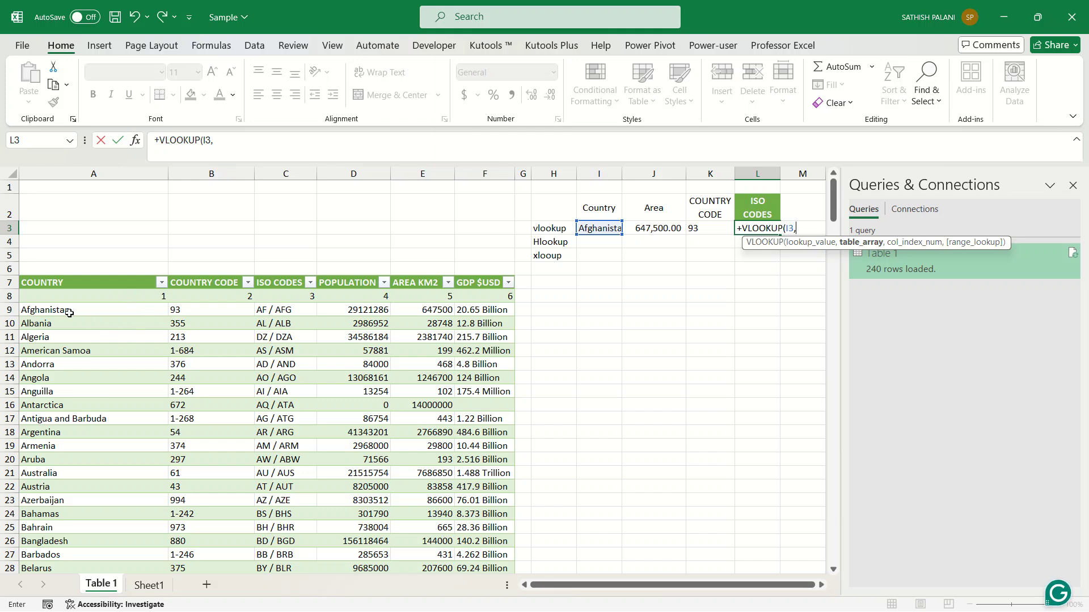
Step: Set the table array of the L3 VLOOKUP formula to the whole country table including headers, Table_1[#All]
left_click(69, 284)
key("shift+Right")
key("shift+Right")
key("shift+Right")
key("shift+Right")
key("shift+Right")
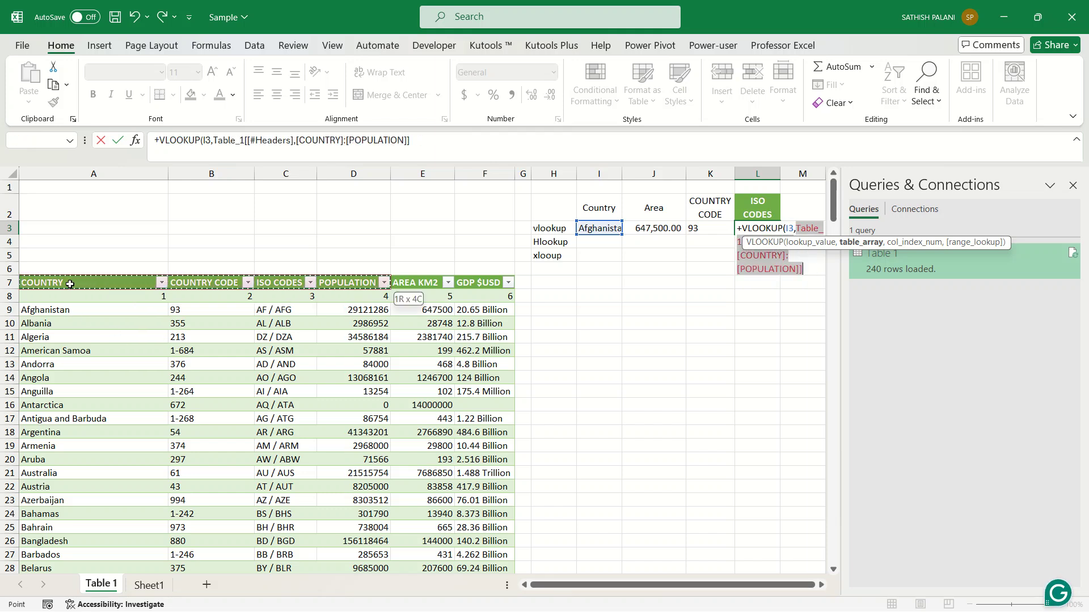
key("ctrl+shift+Down")
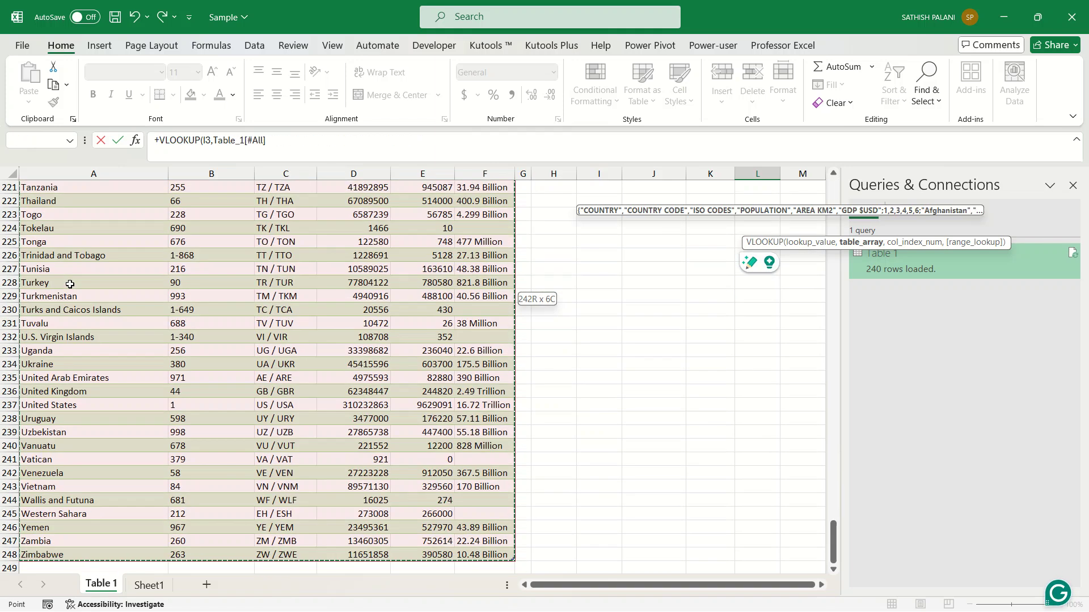
type(",")
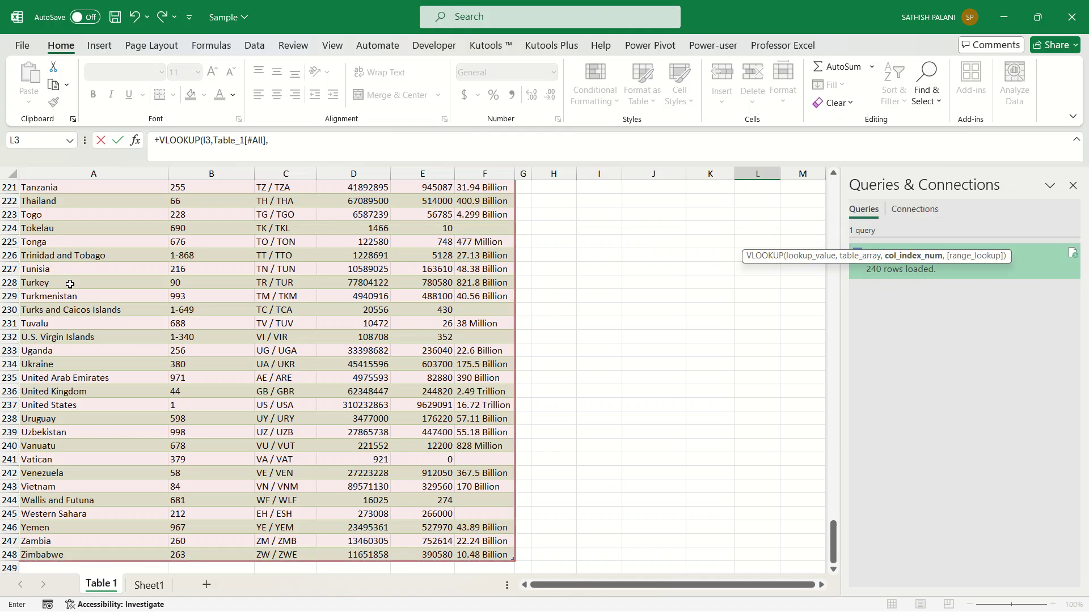
Step: Complete the L3 VLOOKUP formula with column index 3 for the ISO codes and exact match 0
left_click_drag(833, 541, 818, 136)
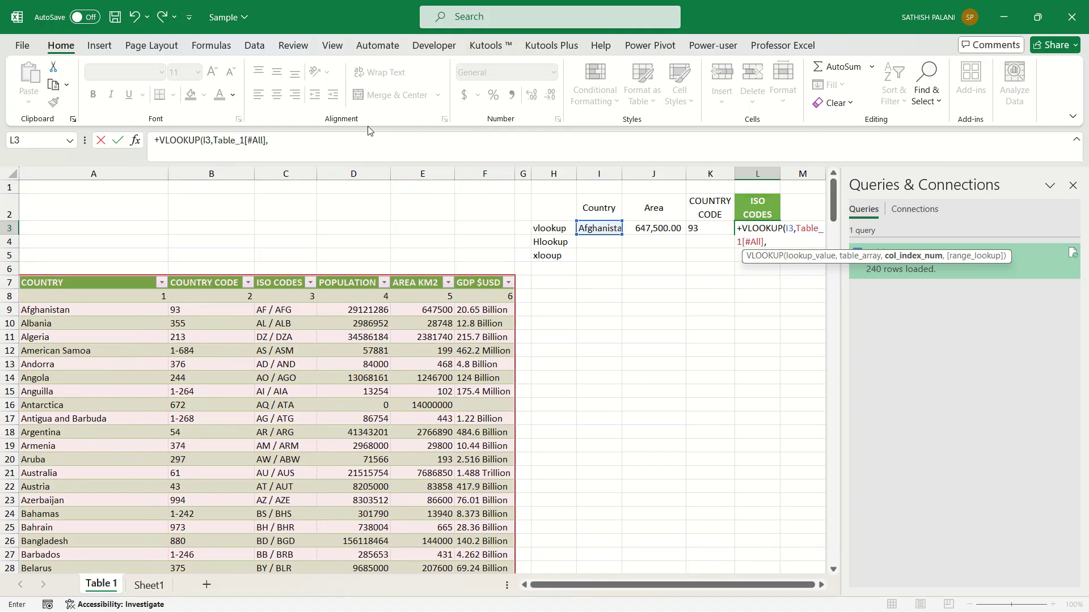
left_click(289, 142)
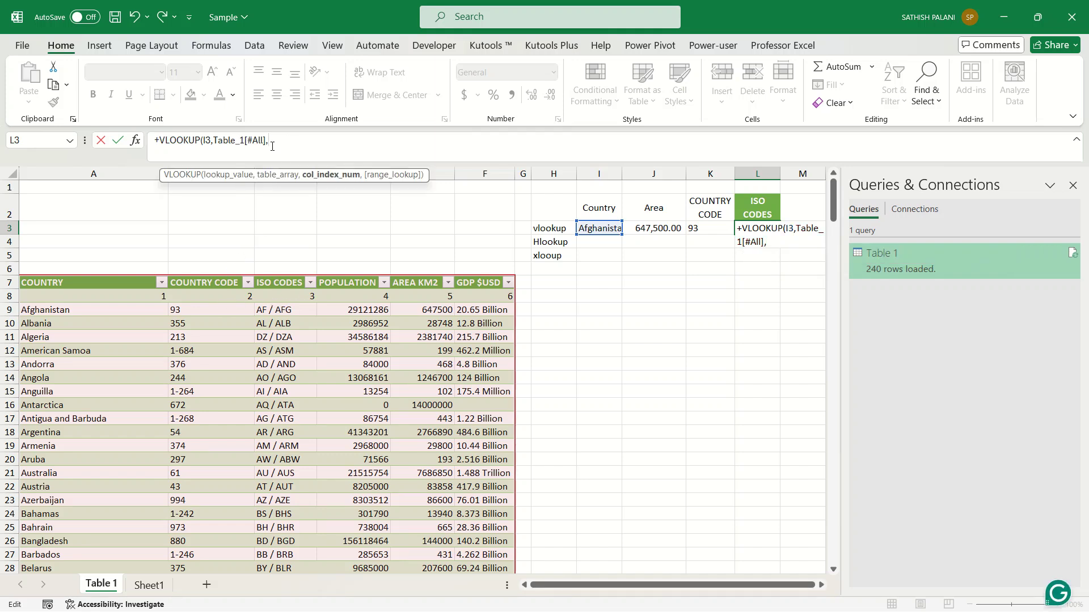
type("3,")
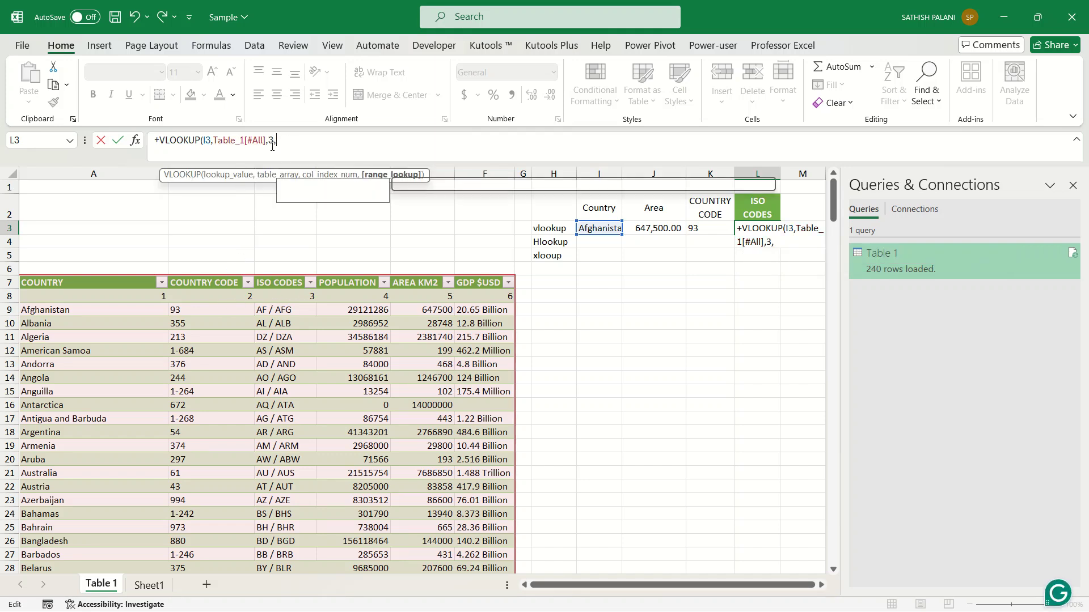
type("0")
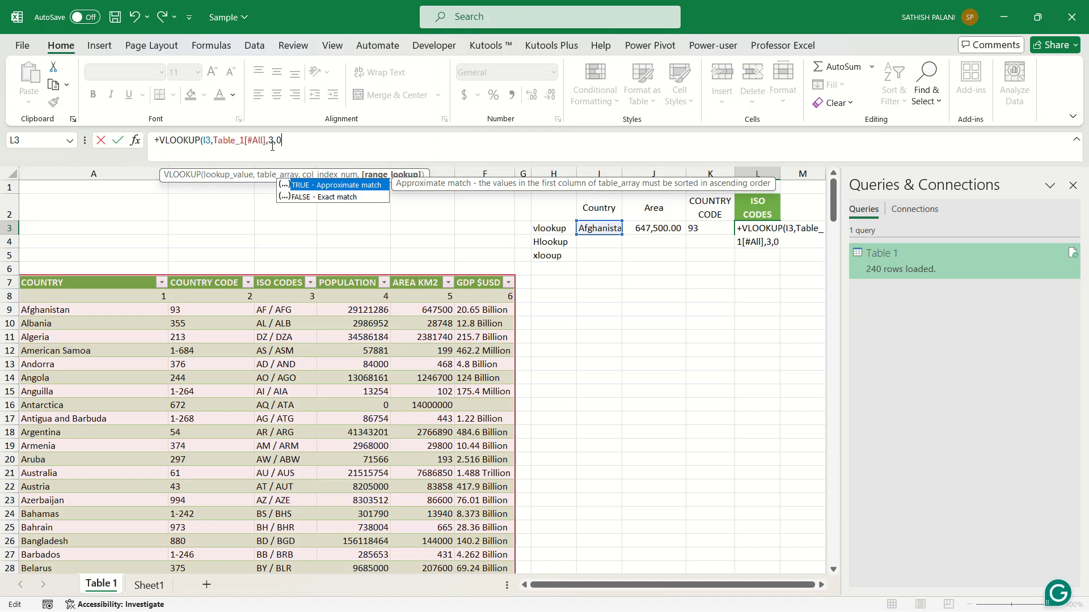
key("ctrl+Return")
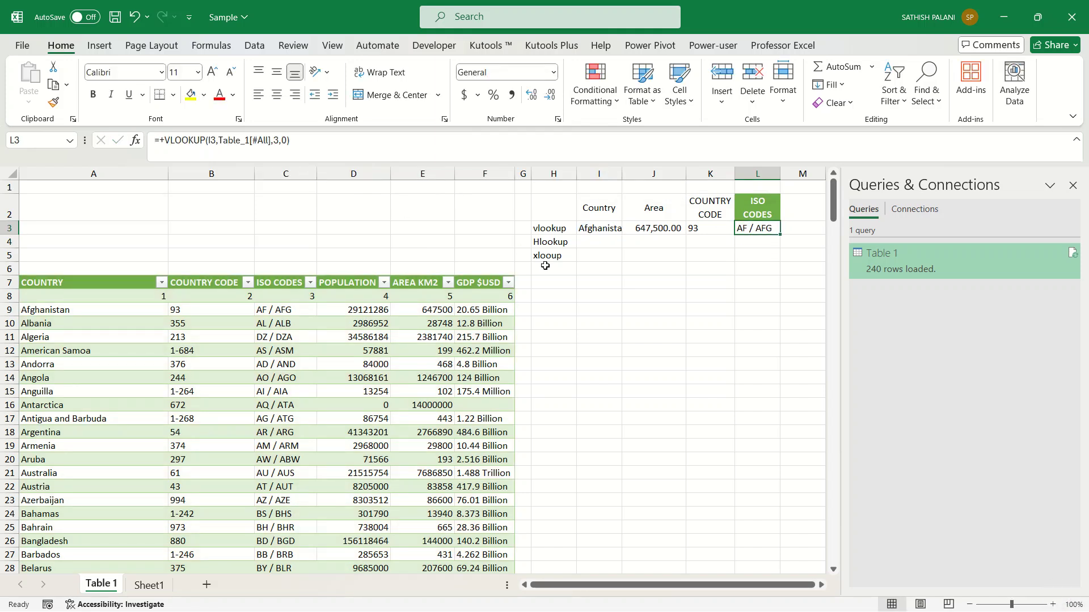
Step: Copy Austria from A22 and paste it as a value only into the country cell I3
left_click(89, 366)
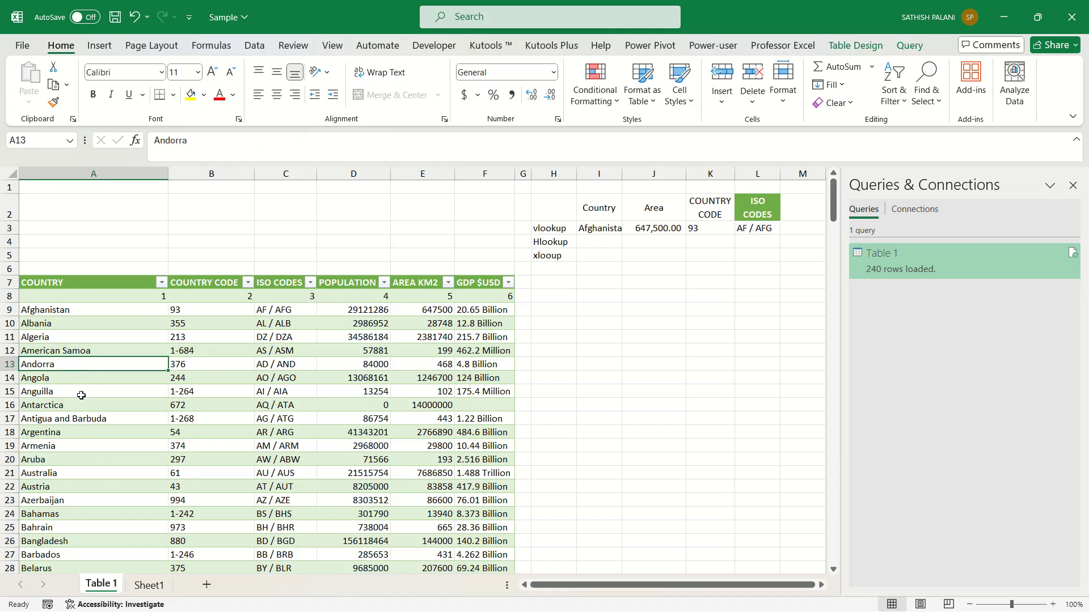
left_click(52, 482)
key("ctrl+c")
left_click(604, 227)
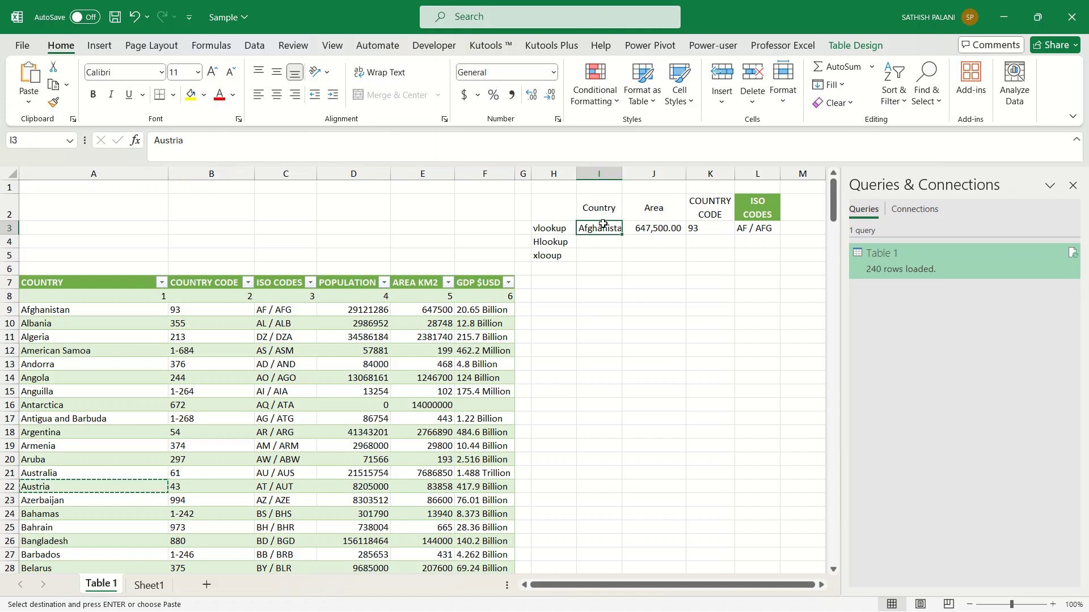
right_click(605, 227)
left_click(657, 200)
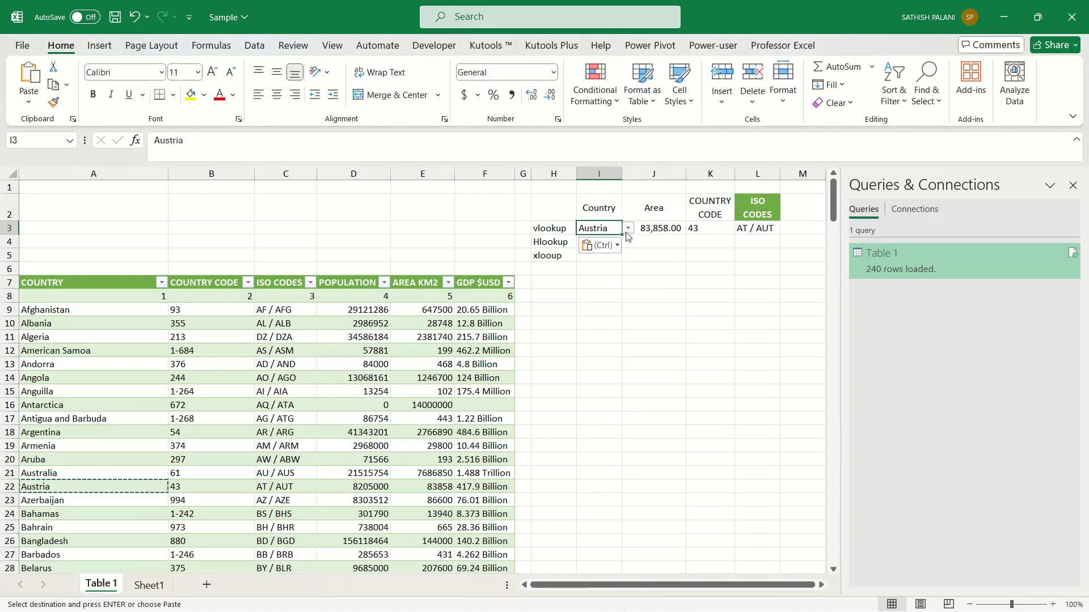
Step: Test the lookups by choosing Bahrain and Austria from the country list in I3, ending on Argentina
left_click(628, 230)
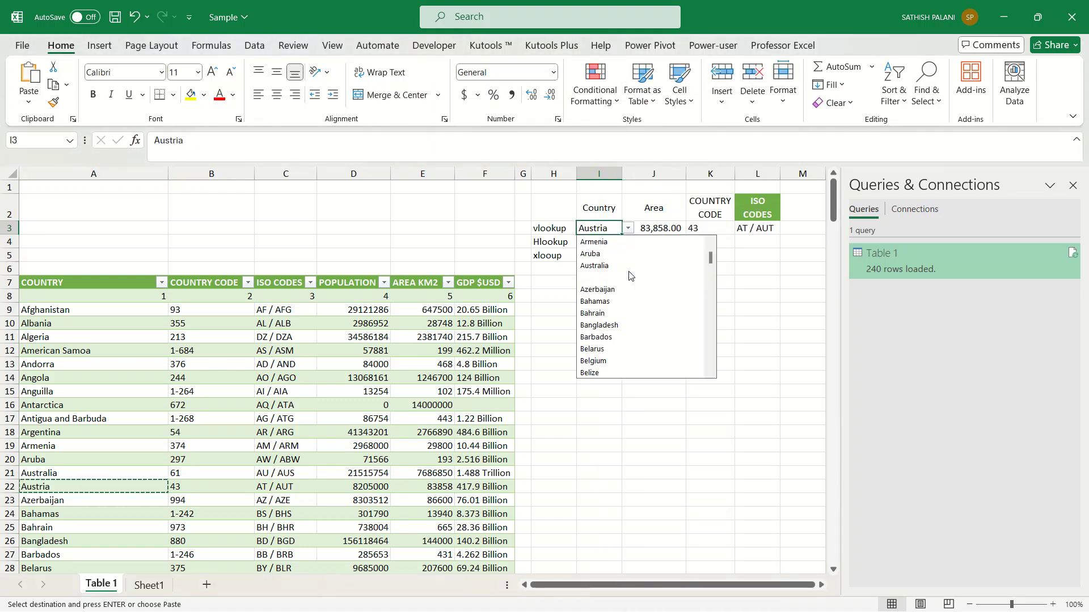
left_click(619, 314)
left_click(628, 228)
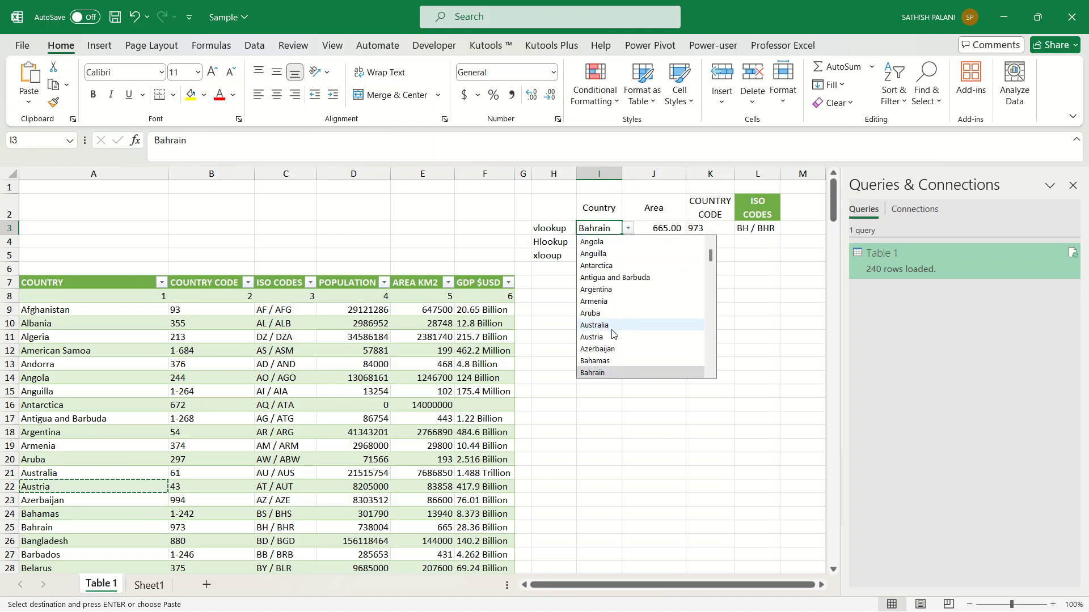
left_click(612, 317)
left_click(628, 228)
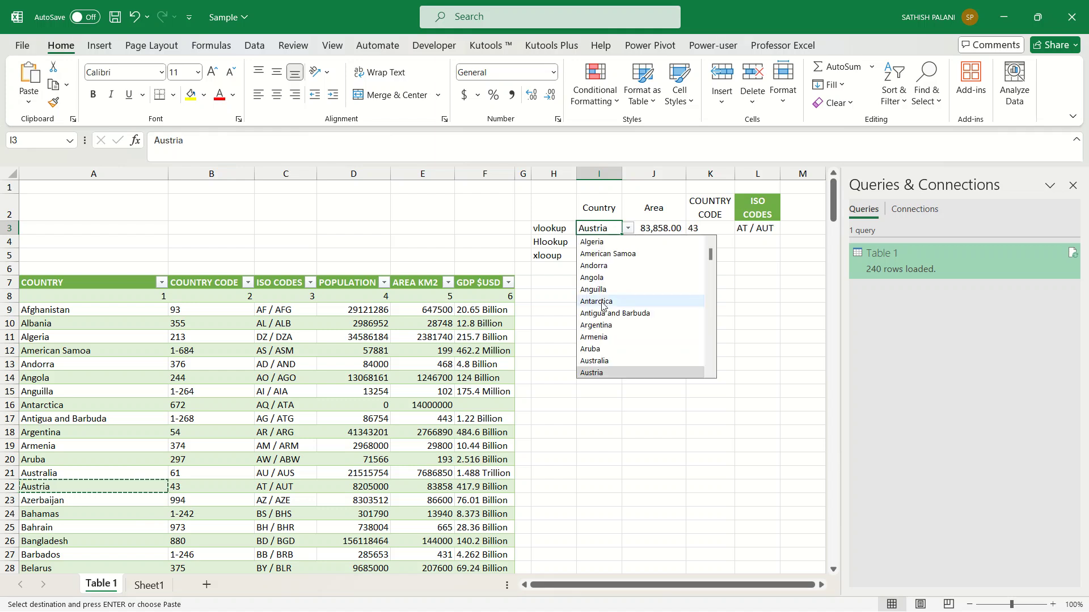
left_click(602, 326)
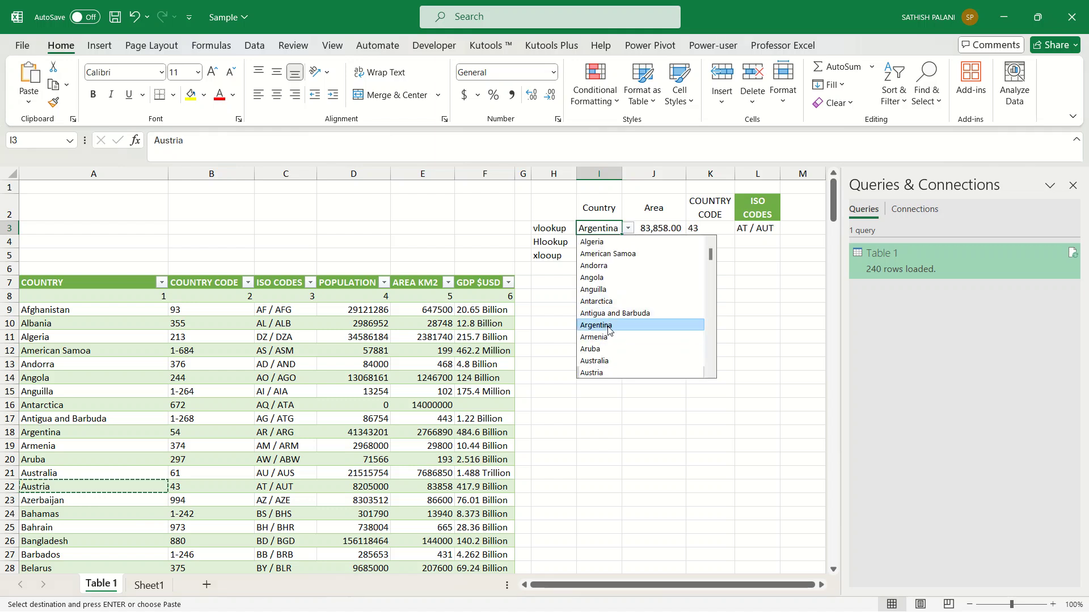
Step: Copy the green heading format of ISO CODES in L2 to the Country, Area and COUNTRY CODE headings in I2:K2
left_click(759, 220)
left_click(54, 102)
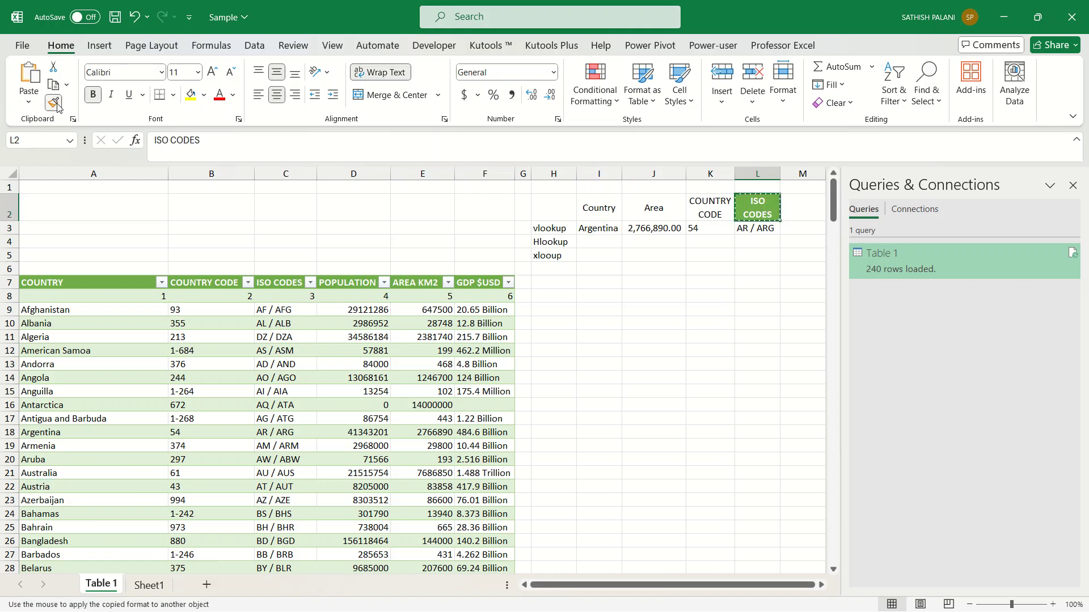
mouse_move(598, 206)
left_mouse_down()
mouse_move(697, 204)
mouse_move(690, 212)
left_mouse_up()
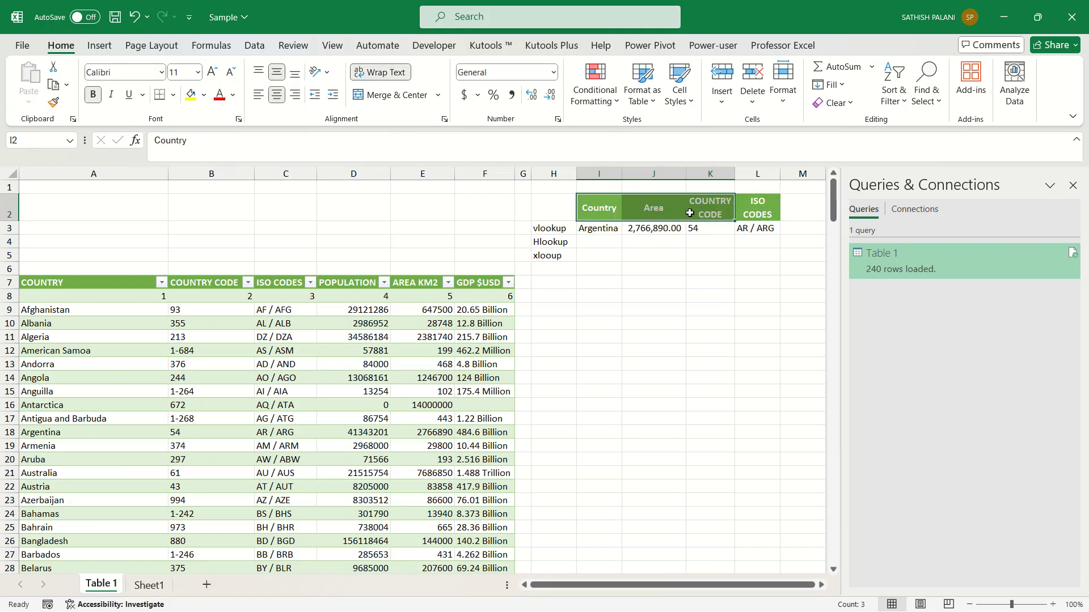
Step: Set the dropdown list source of the Hlookup cell I4 to the header row A7:F7 and choose COUNTRY from it
left_click(587, 242)
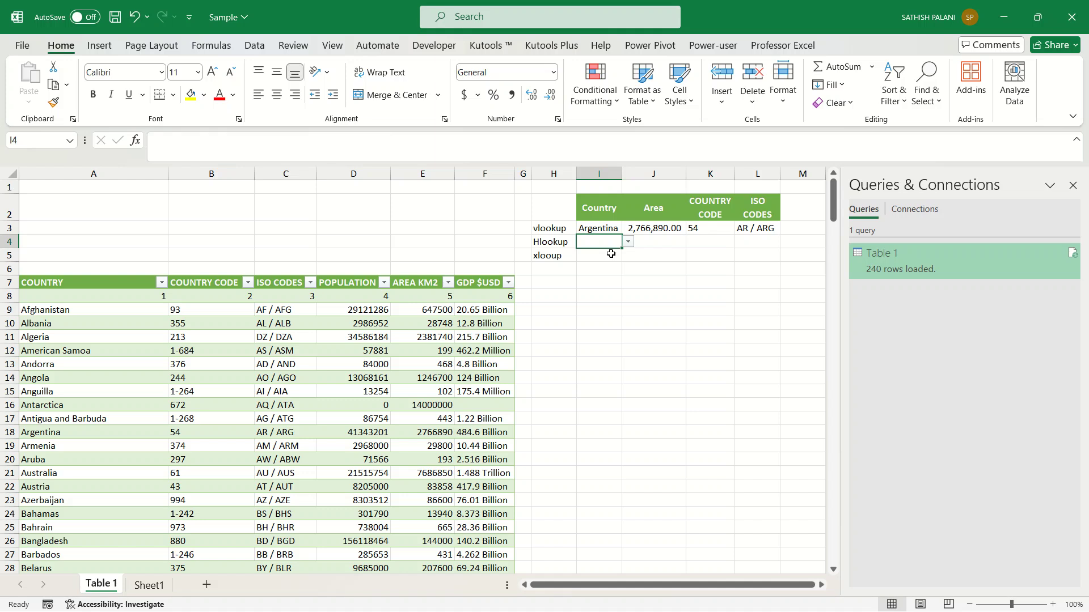
left_click_drag(109, 282, 487, 292)
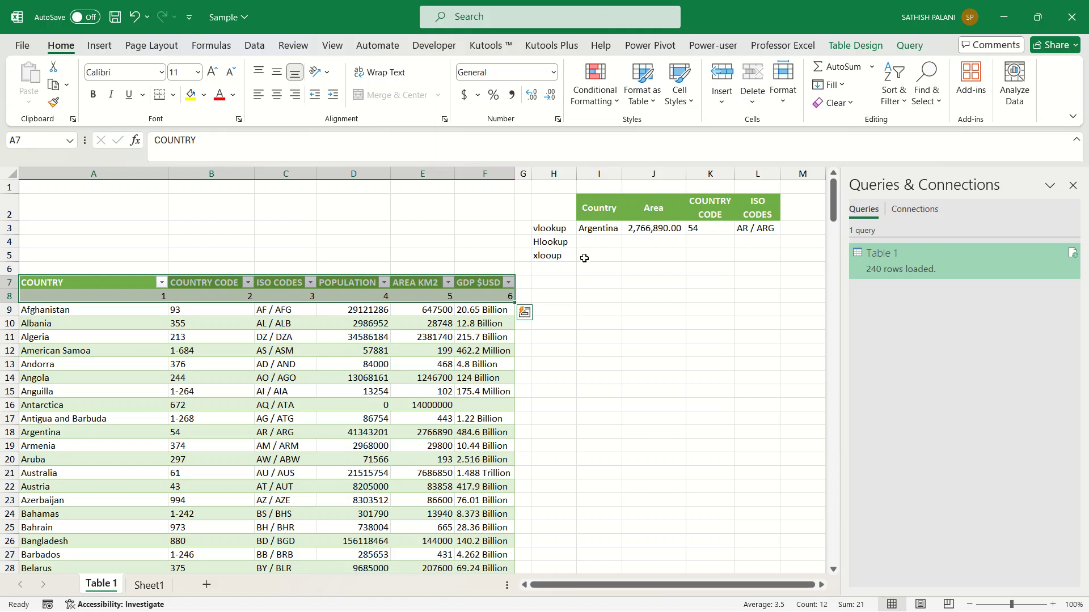
left_click(608, 240)
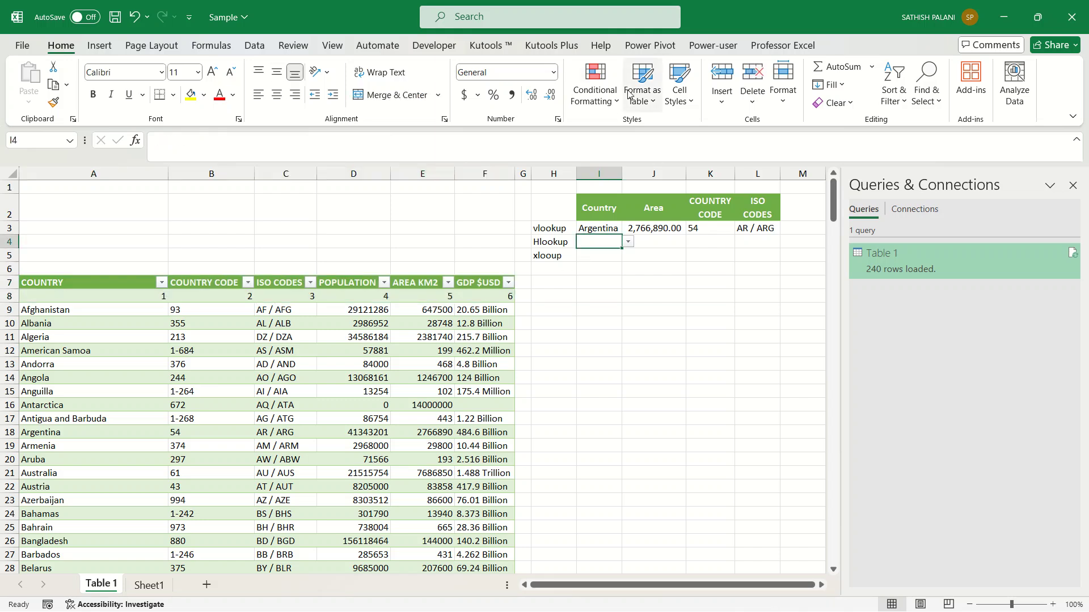
left_click(256, 45)
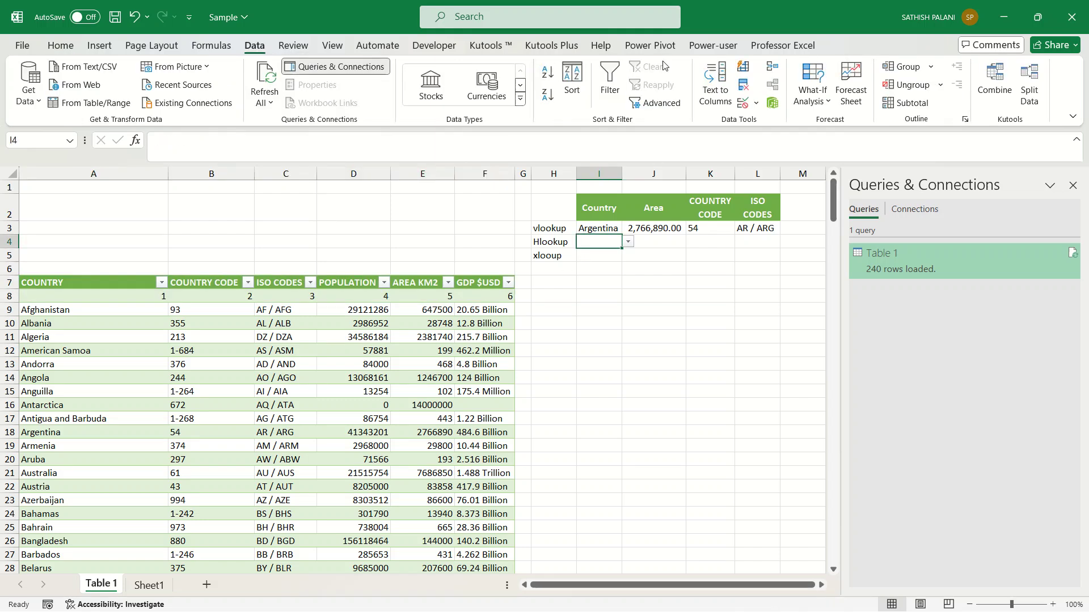
left_click(747, 104)
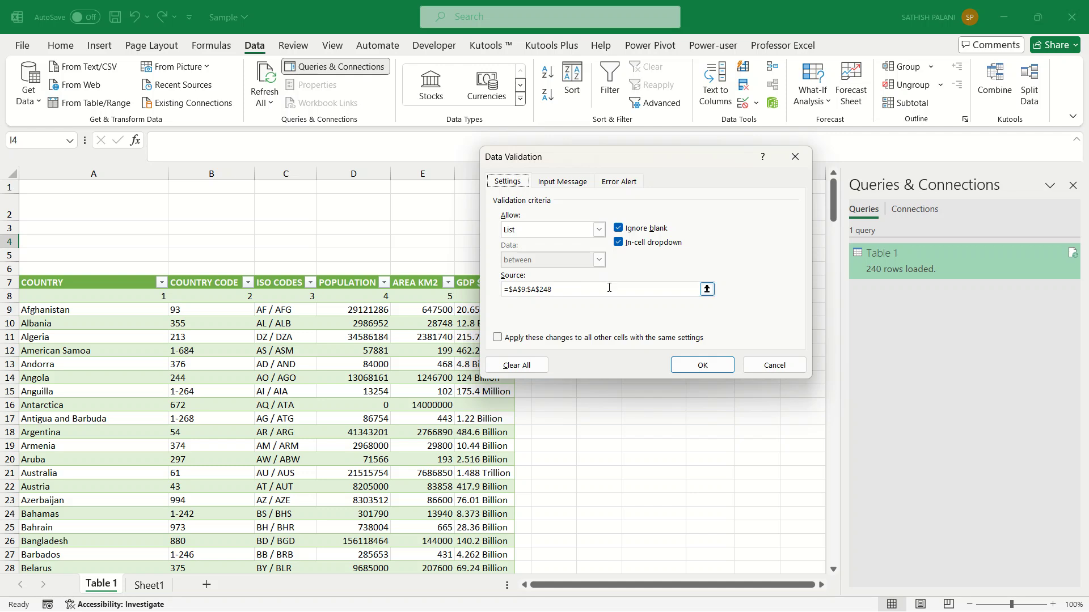
left_click(707, 290)
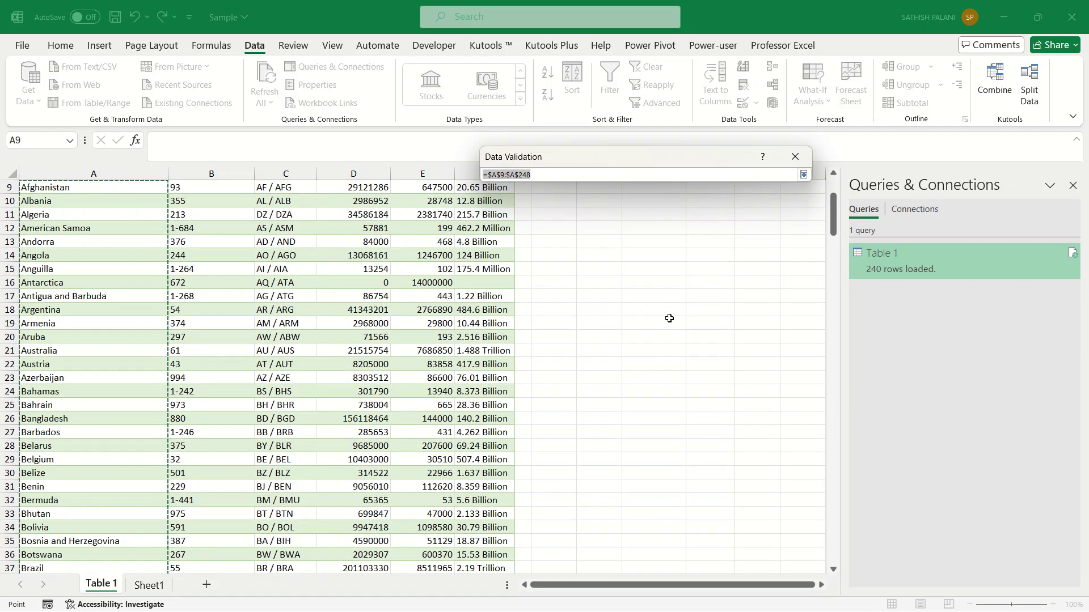
left_click_drag(835, 214, 833, 164)
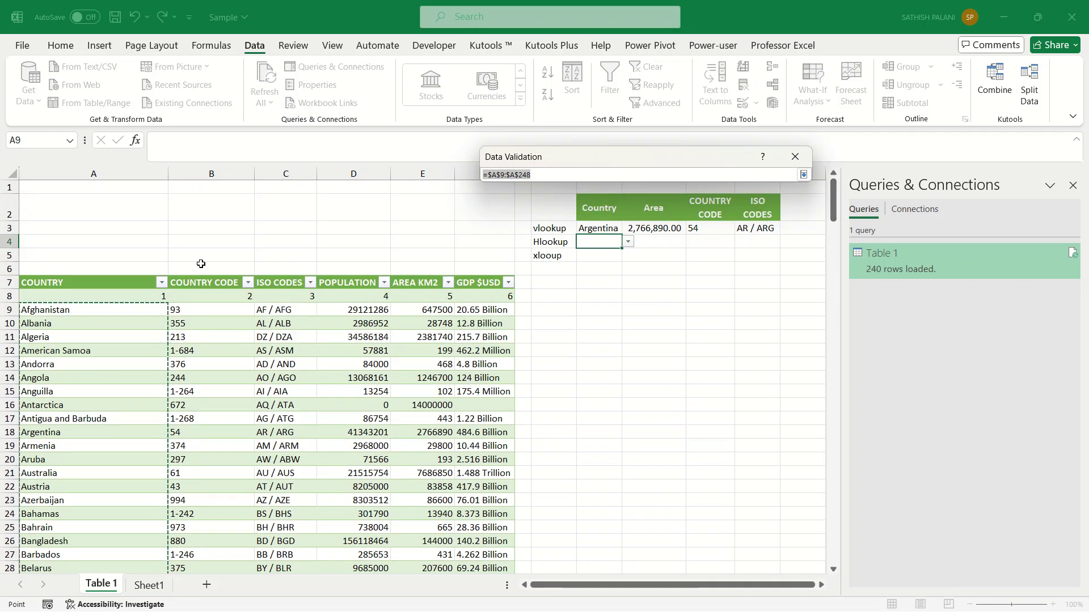
left_click_drag(116, 288, 493, 288)
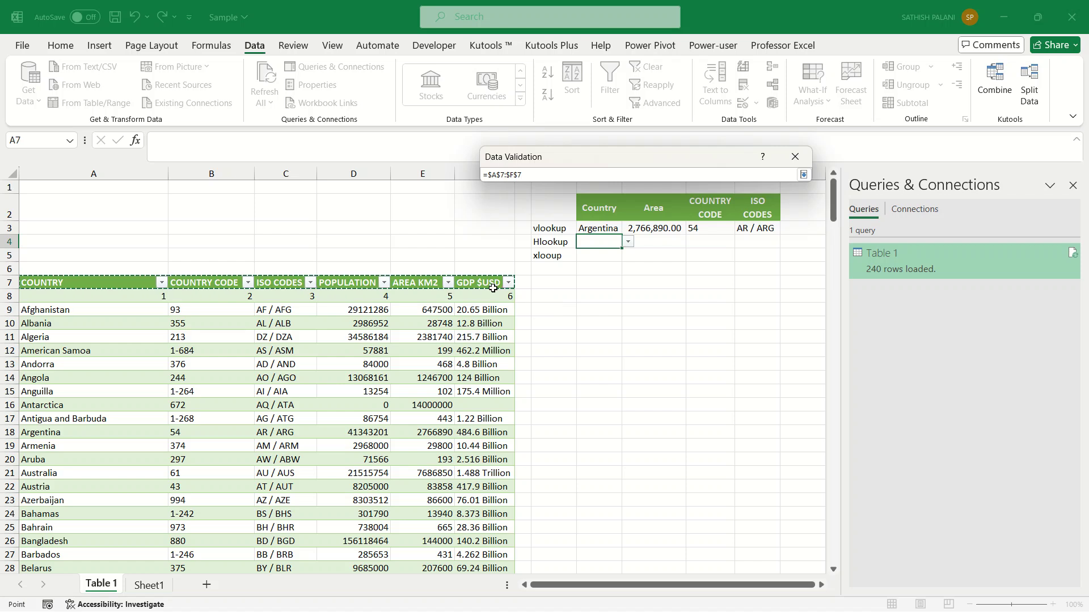
key("Return")
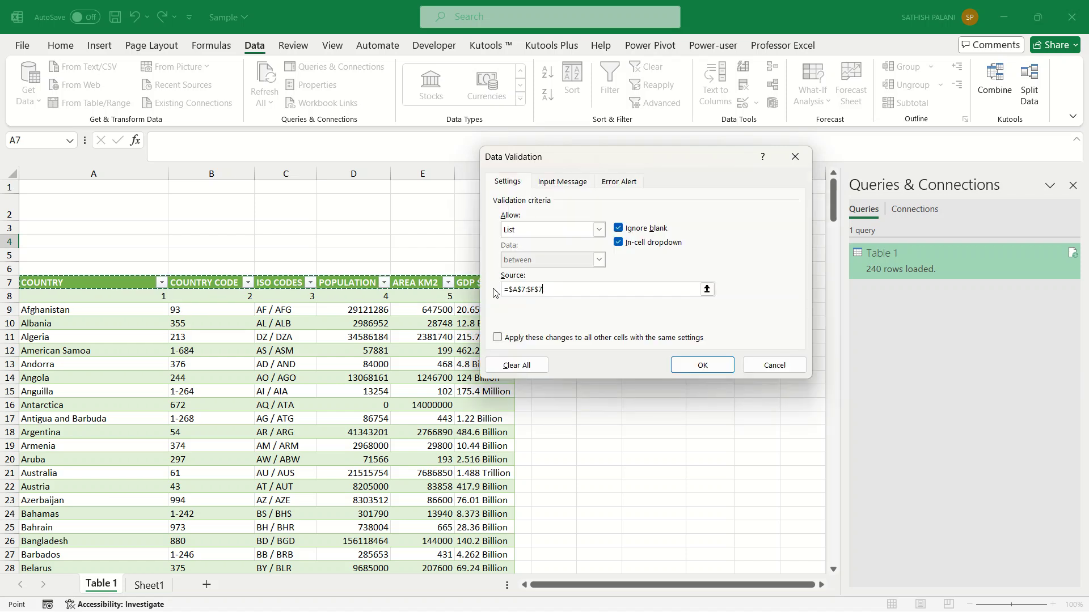
left_click(711, 366)
left_click(628, 242)
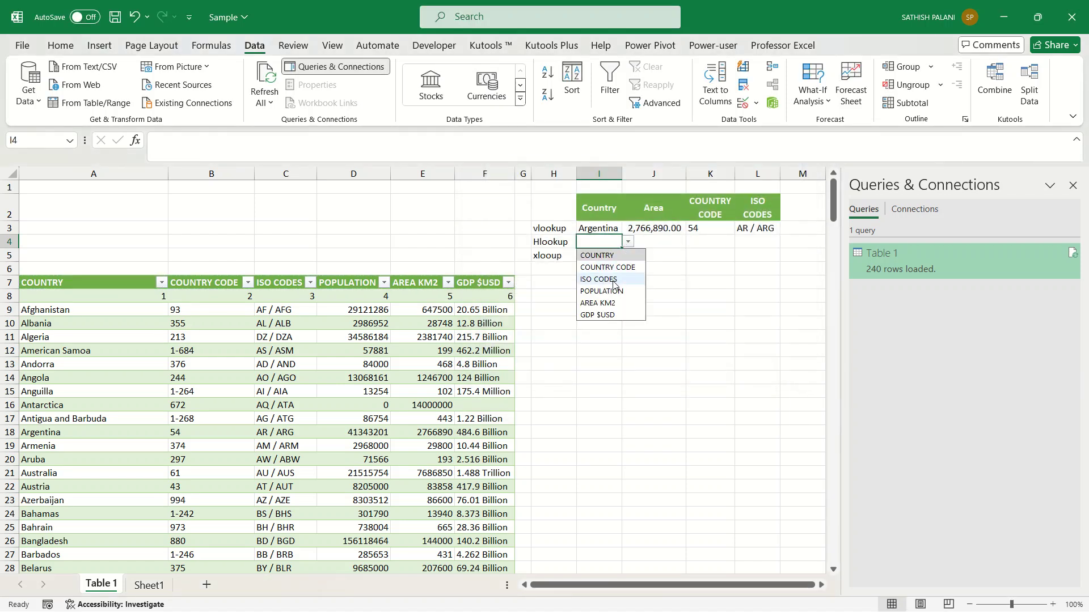
left_click(621, 258)
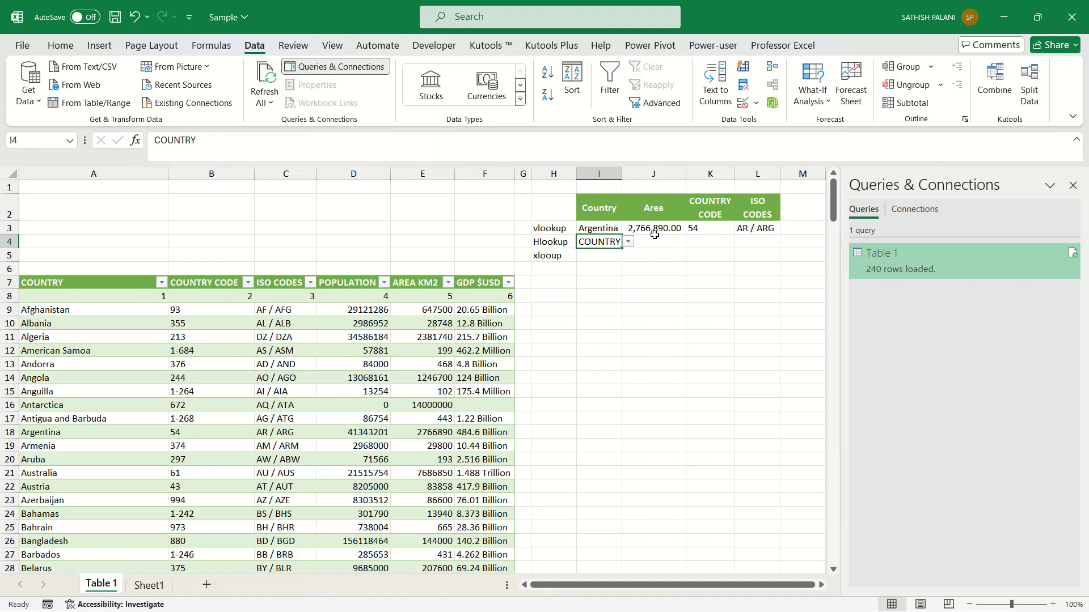
left_click_drag(148, 297, 503, 309)
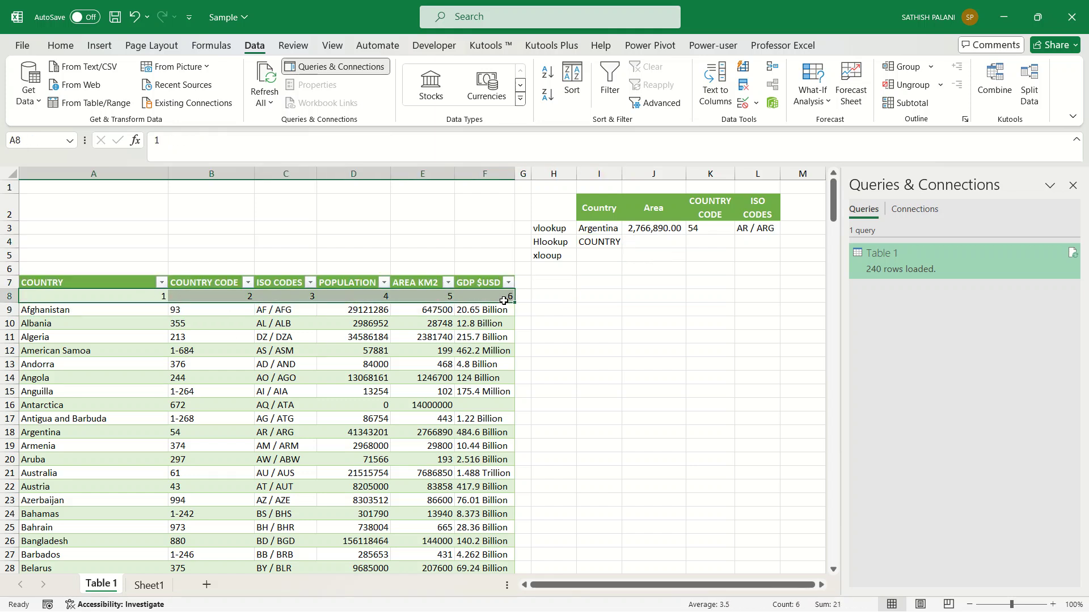
left_click(656, 244)
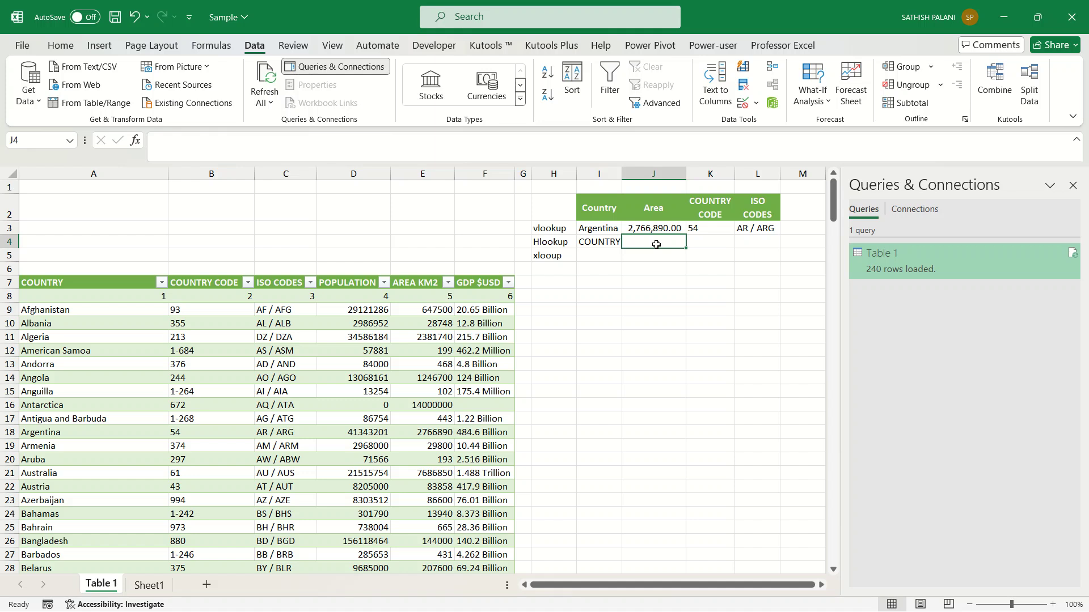
type("+")
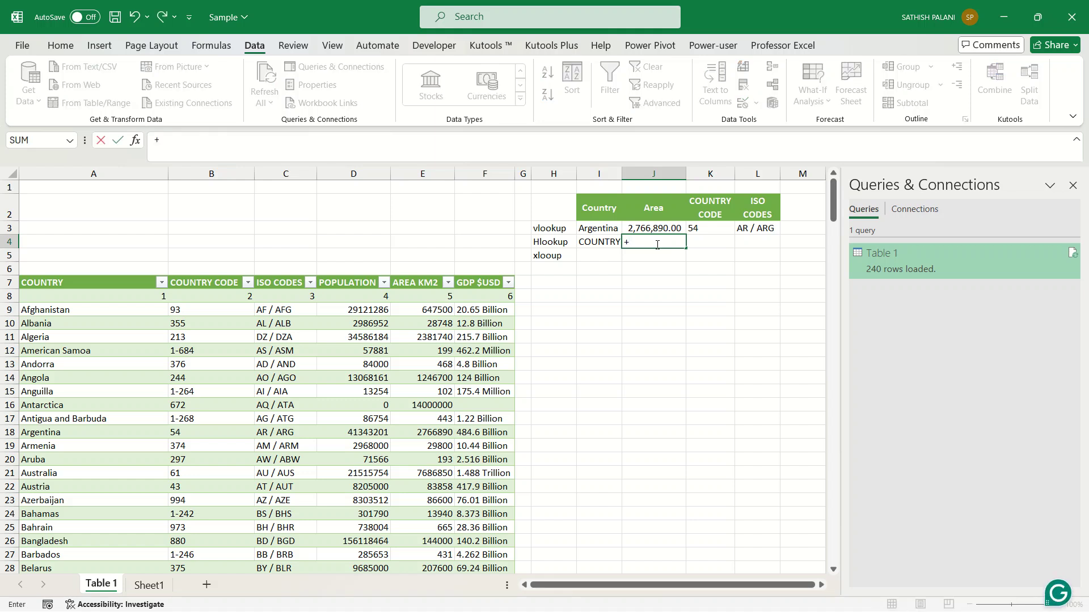
key("Escape")
Step: Insert a blank row above the Hlookup row 4
left_click(9, 241)
right_click(10, 242)
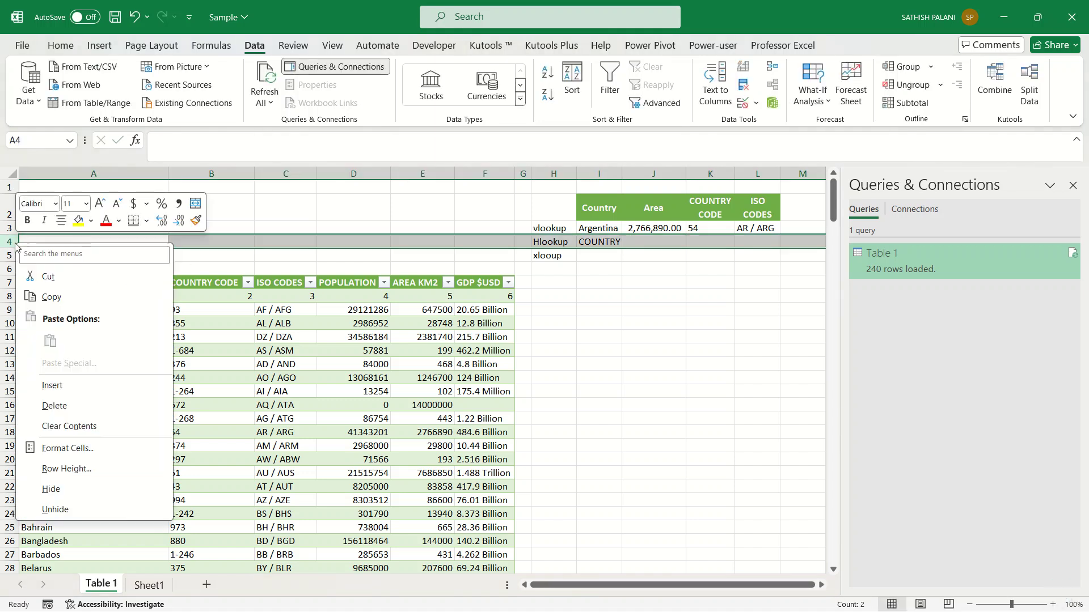
left_click(104, 391)
Step: Copy the Area heading from J2 to J4 and retitle the copy Index number
left_click(658, 218)
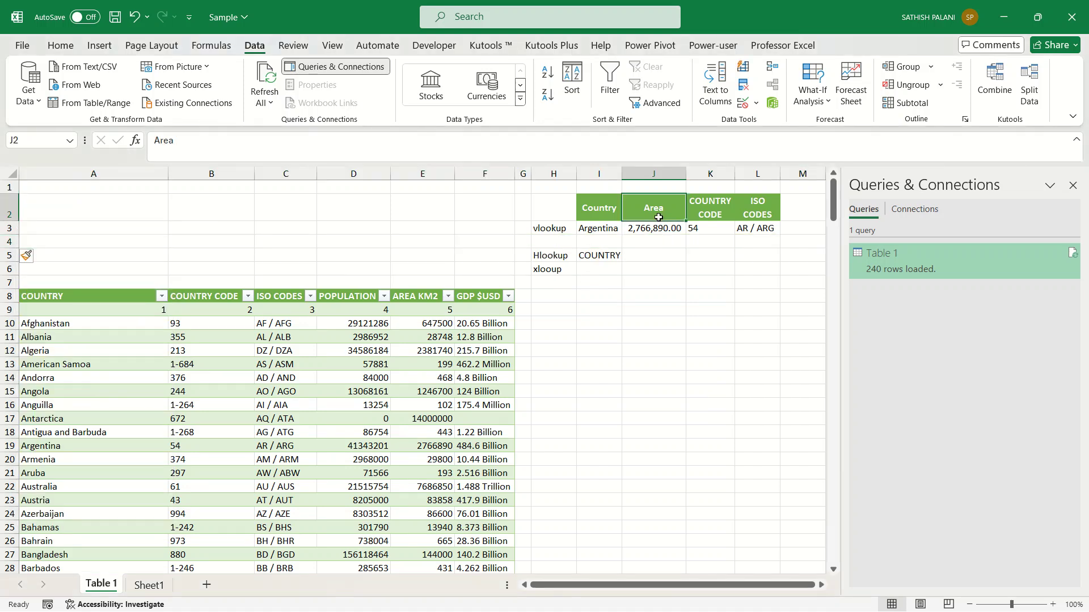
key("ctrl+c")
key("Down")
key("Down")
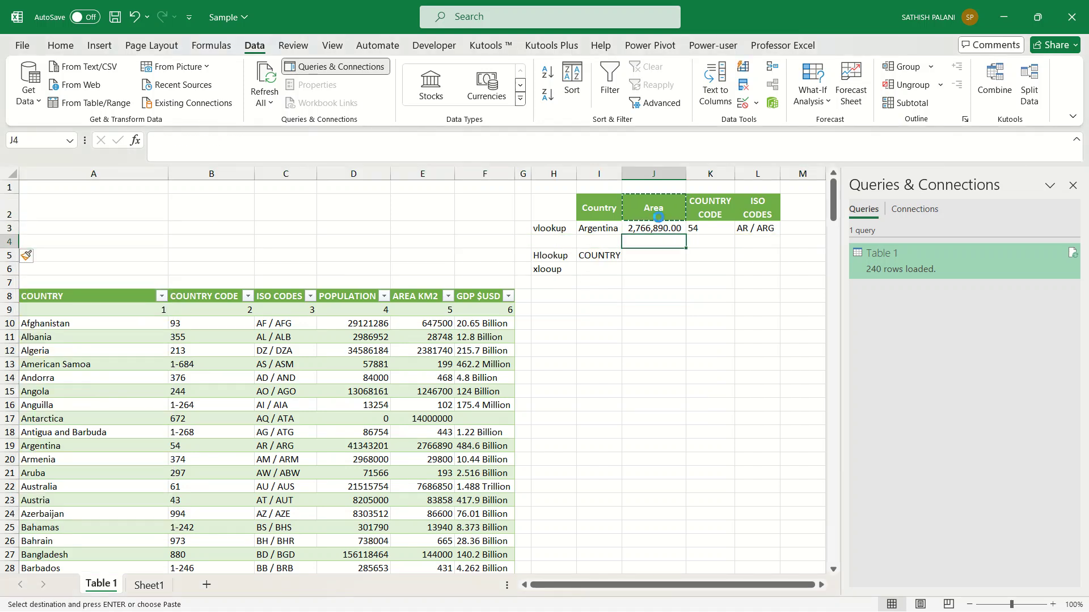
key("ctrl+v")
type("Index number")
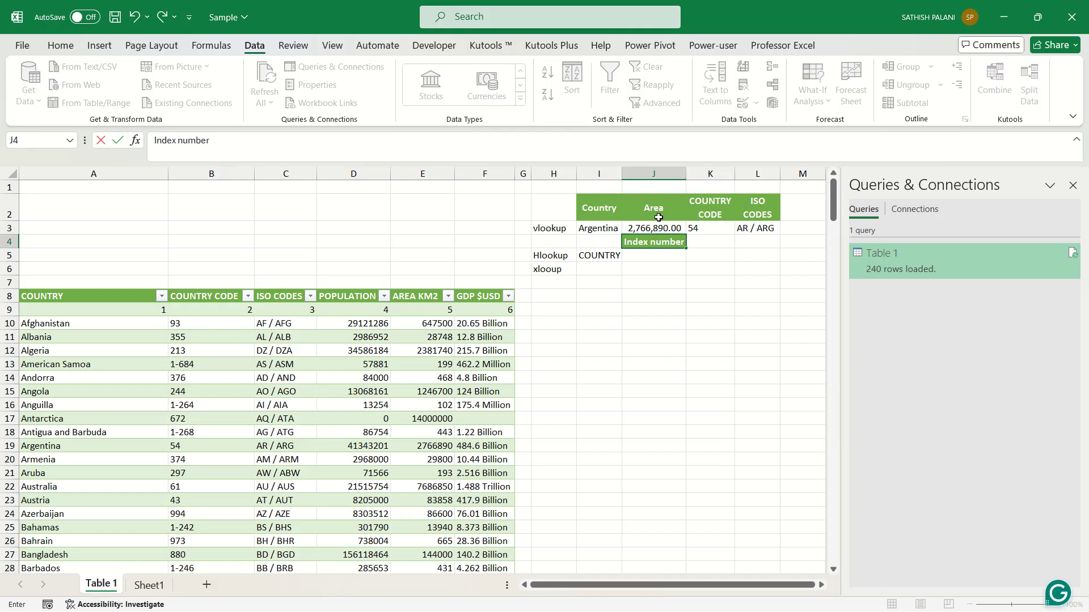
key("Return")
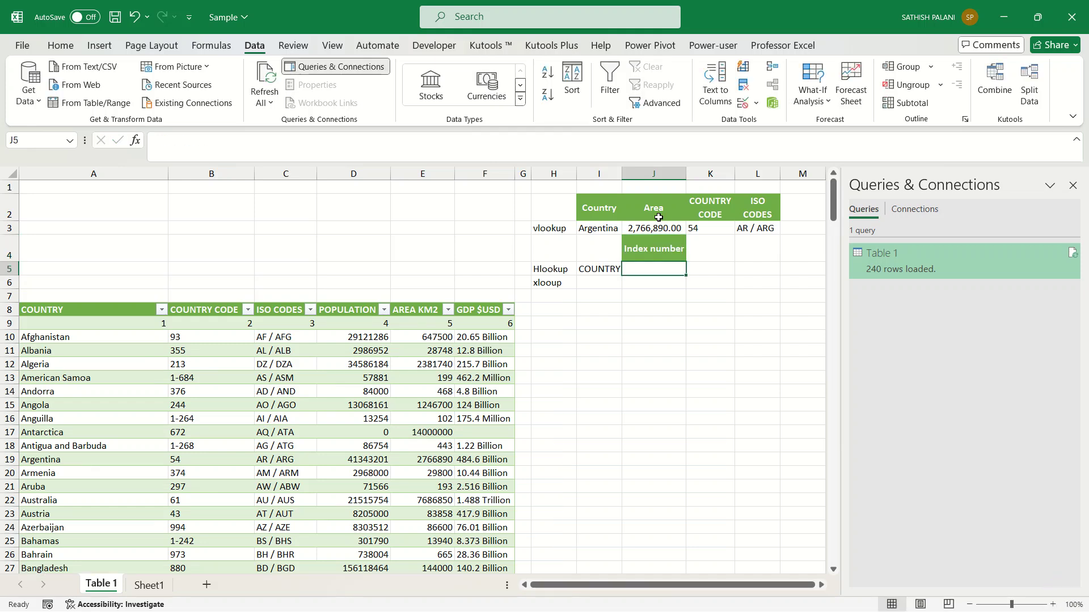
Step: Undo the Index number heading, its pasted format and the row inserted above the Hlookup row
key("Up")
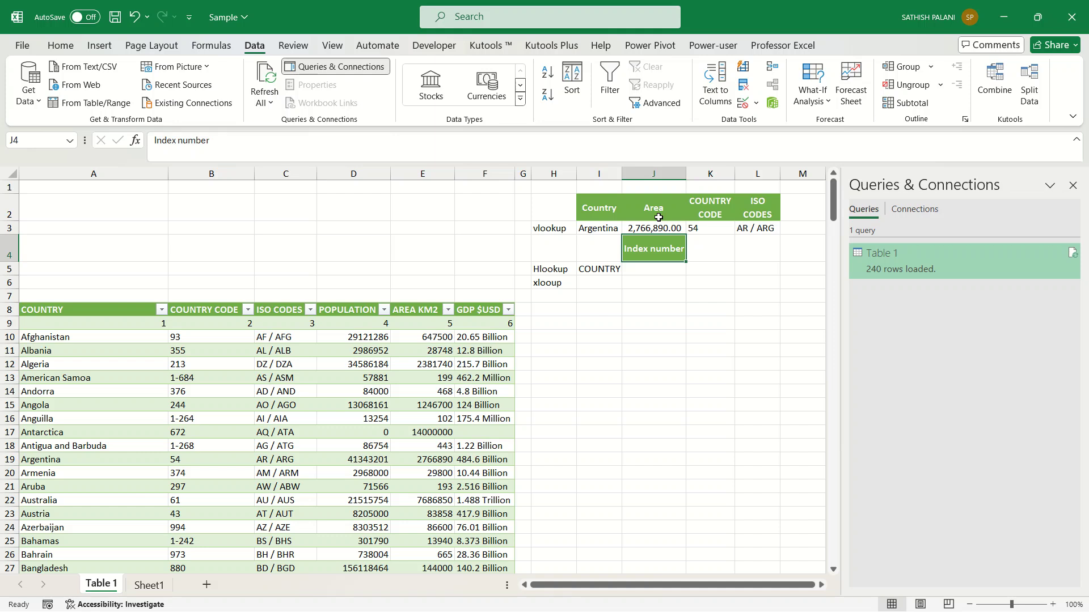
key("ctrl+z")
key("ctrl+z")
key("ctrl+z")
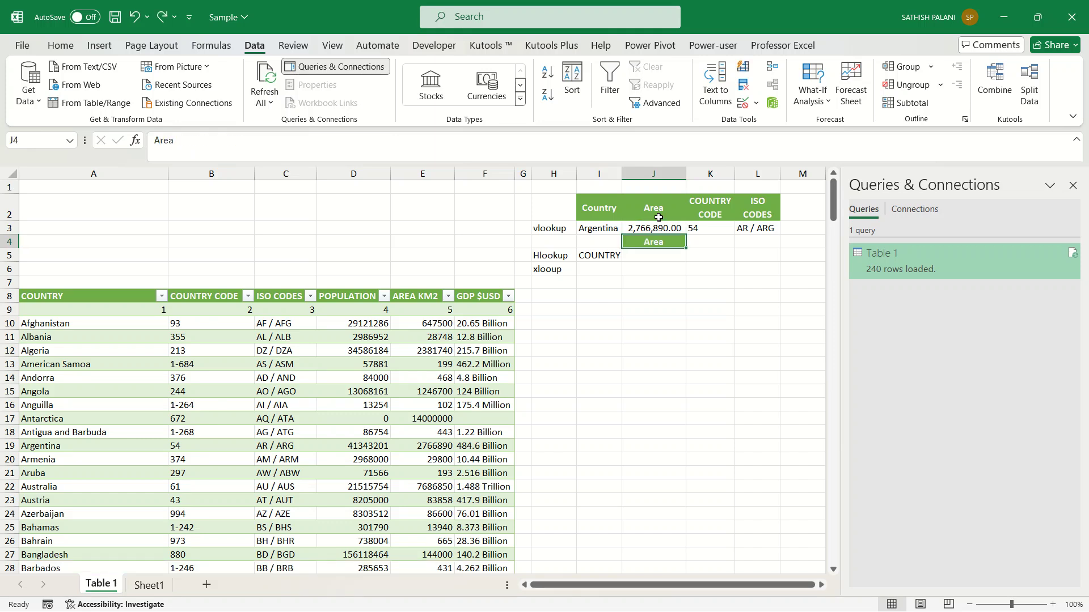
key("Right")
key("Right")
key("Right")
key("Right")
key("Right")
key("Right")
key("Right")
key("Right")
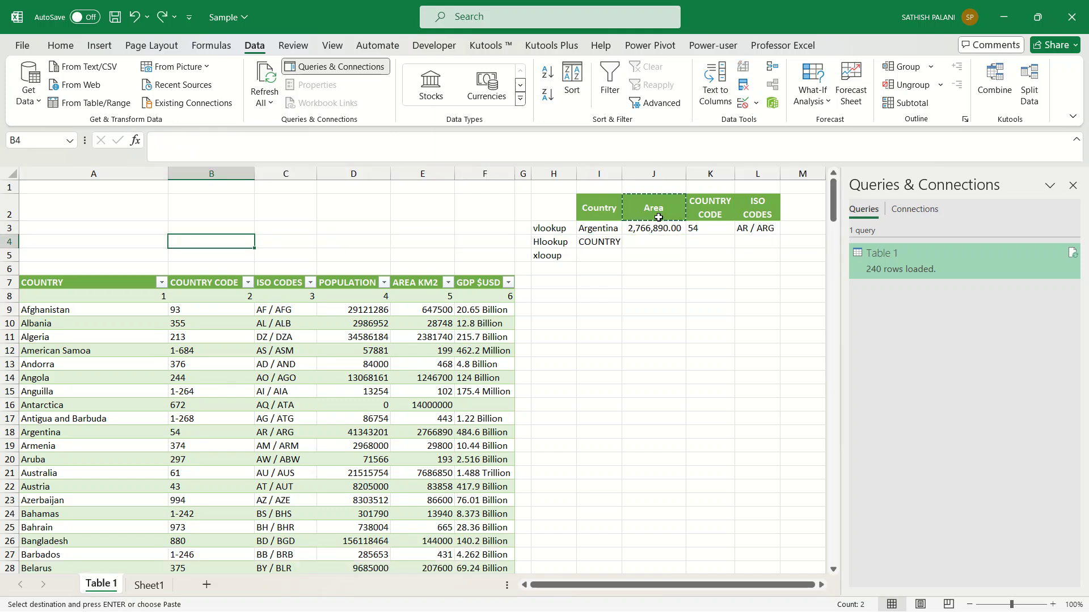
Step: Copy the blank cell J4 over I4 to clear its COUNTRY value and dropdown list
key("shift+Right")
key("shift+Right")
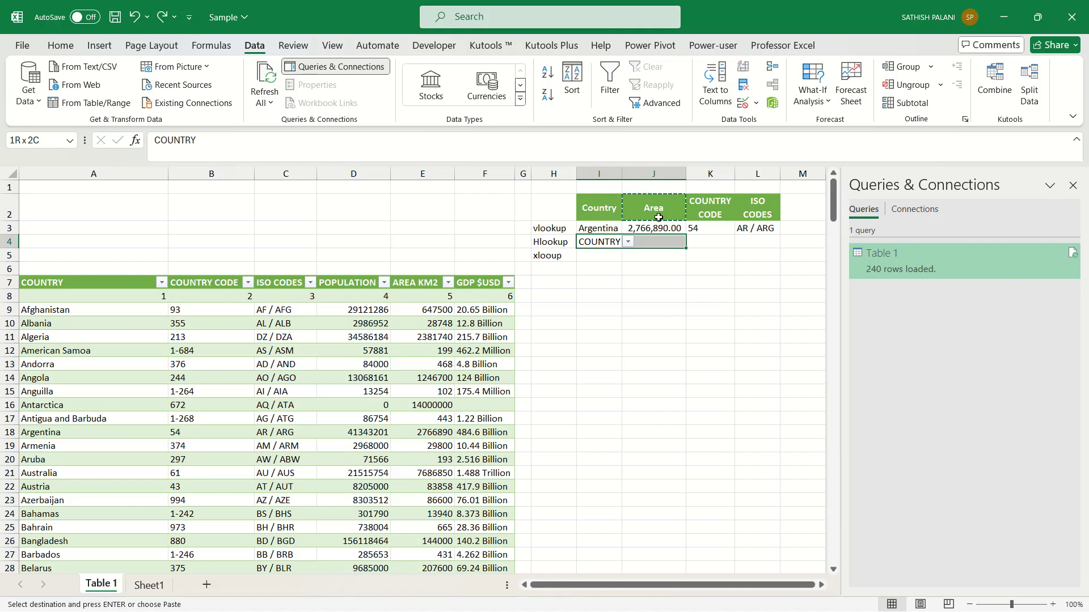
key("Right")
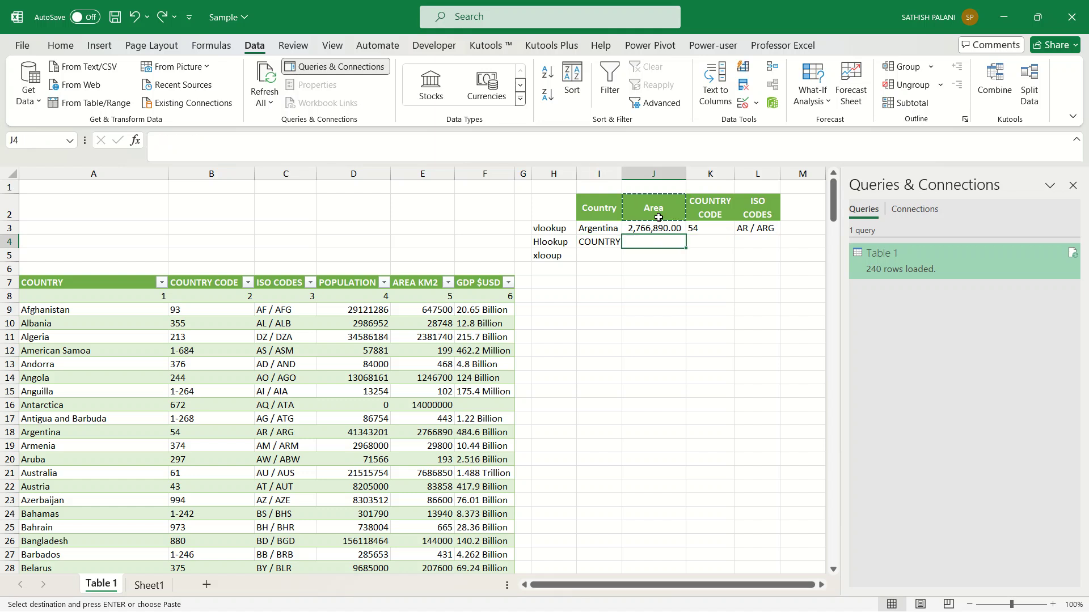
key("ctrl+c")
key("Left")
key("ctrl+v")
key("Right")
key("Left")
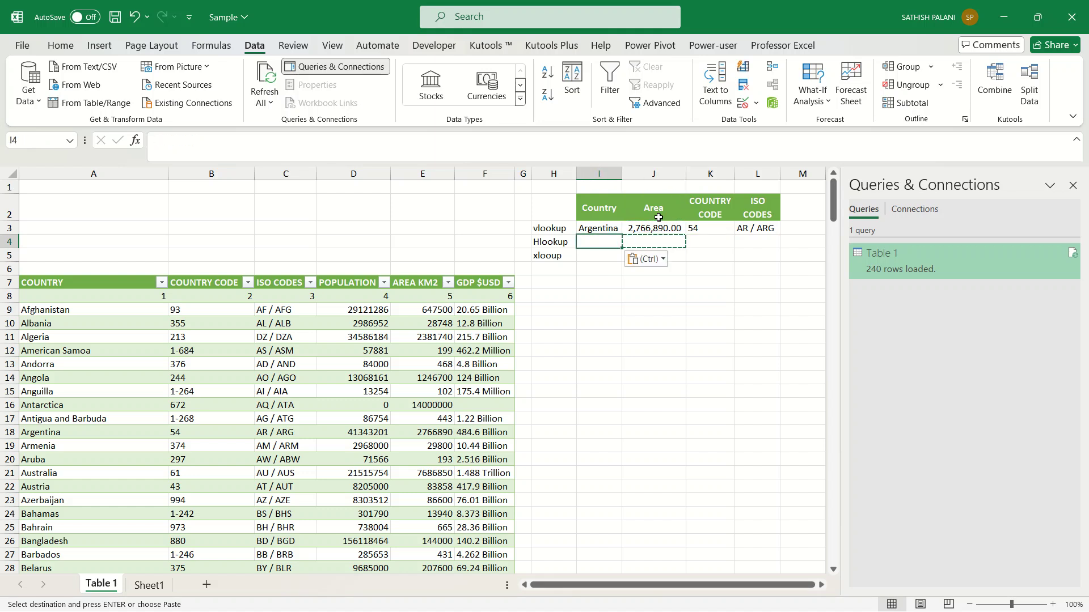
Step: Enter an HLOOKUP formula in I4 that looks up I2 in A7:F8 with row index 2 and exact match 0
left_click_drag(602, 207, 760, 209)
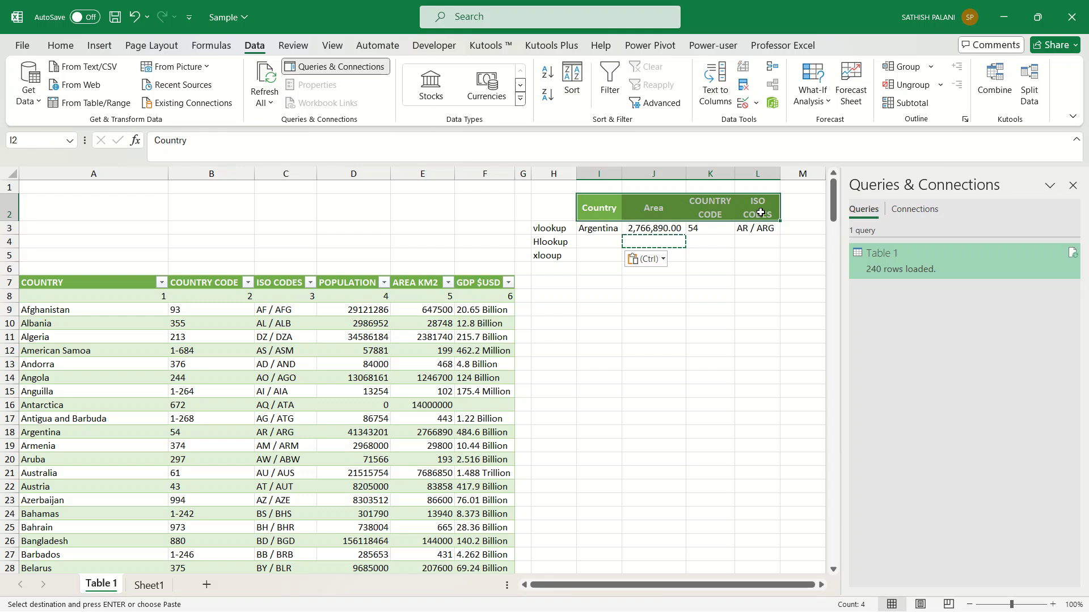
left_click_drag(590, 243, 737, 247)
left_click(597, 243)
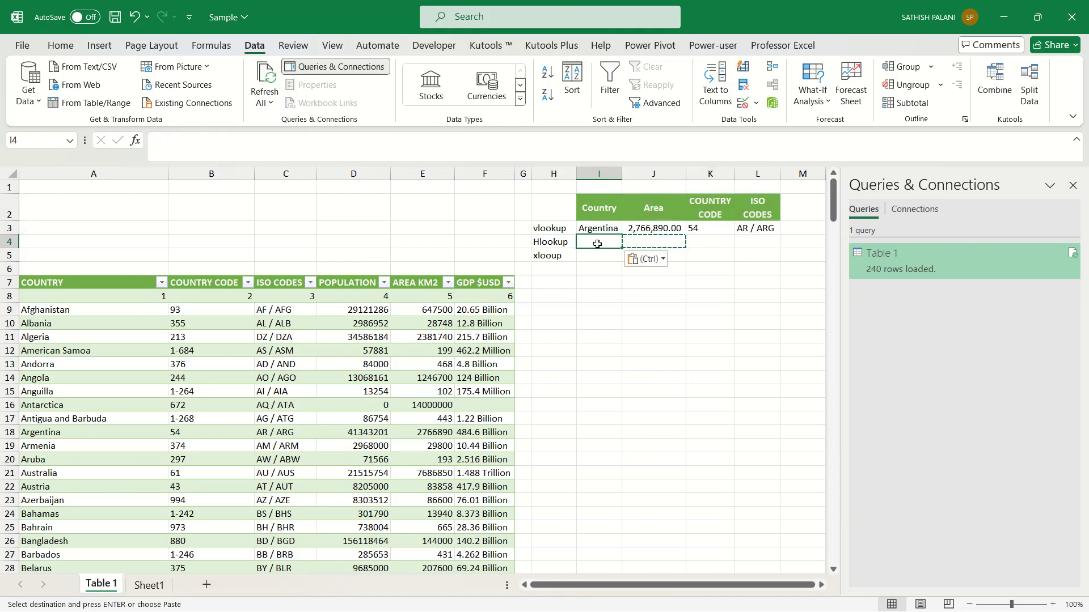
type("+hlo")
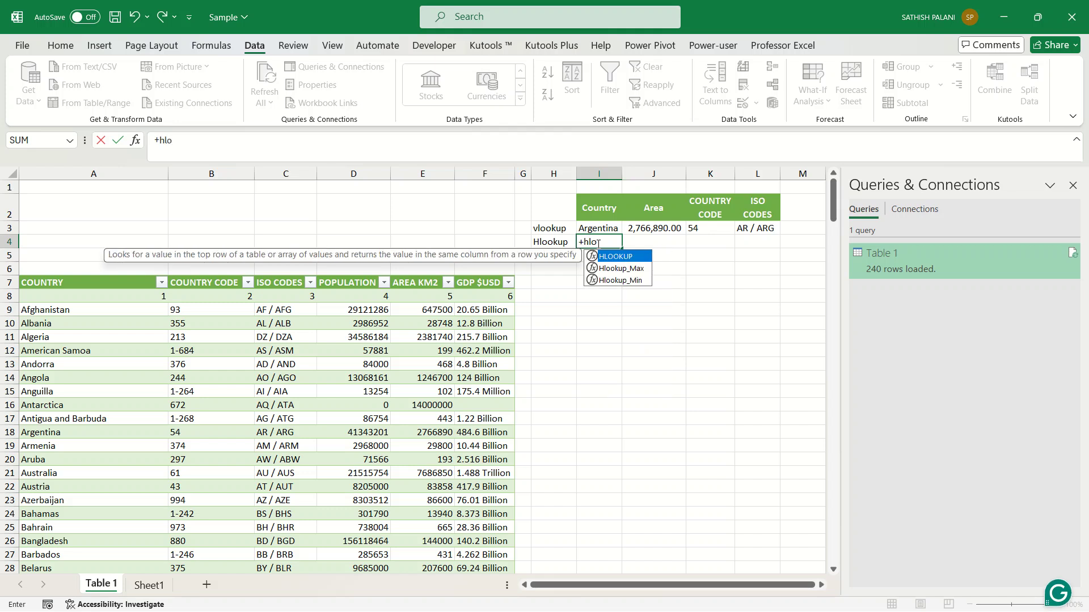
key("Tab")
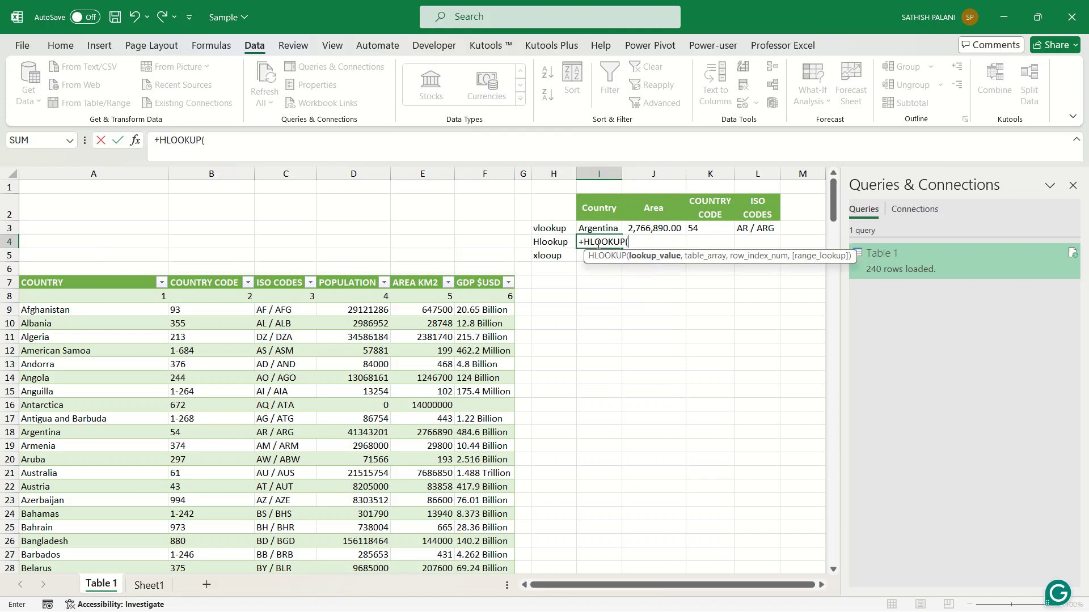
left_click(601, 209)
type(",")
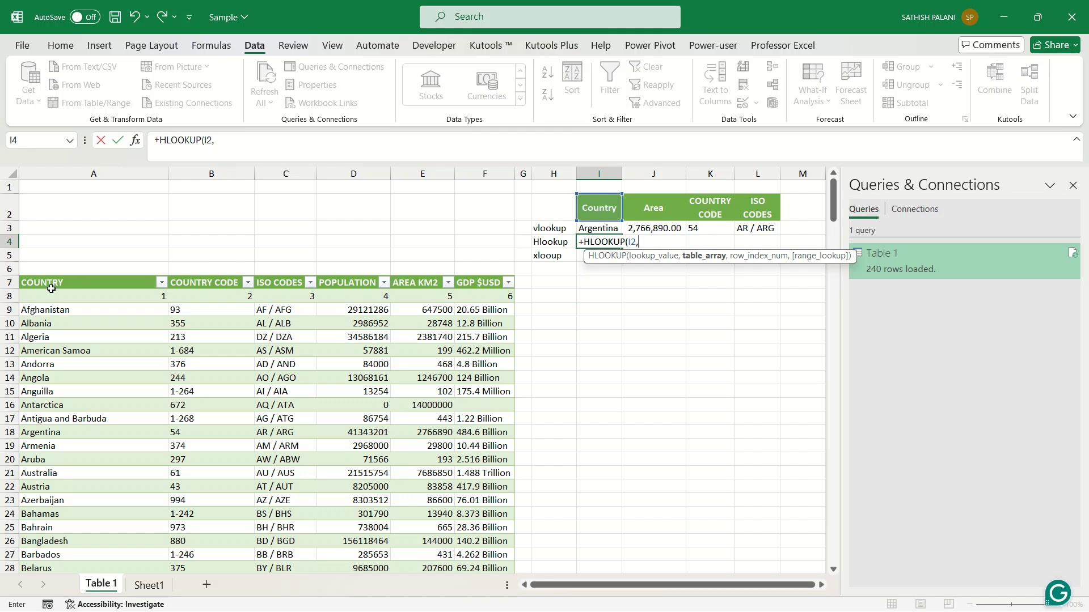
left_click_drag(51, 289, 486, 296)
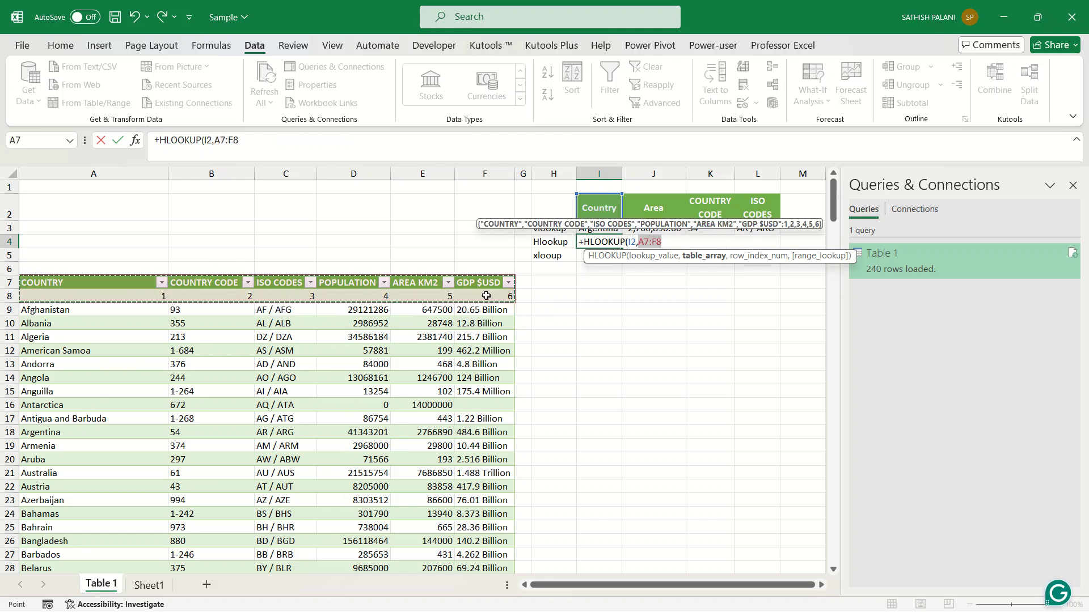
type(",")
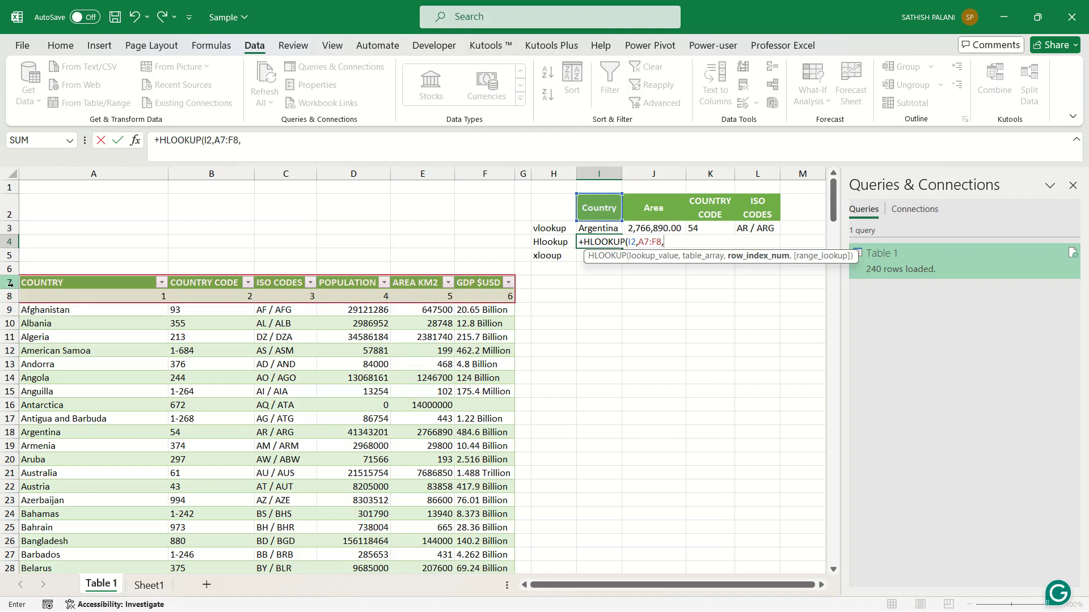
type(",0)")
key("Return")
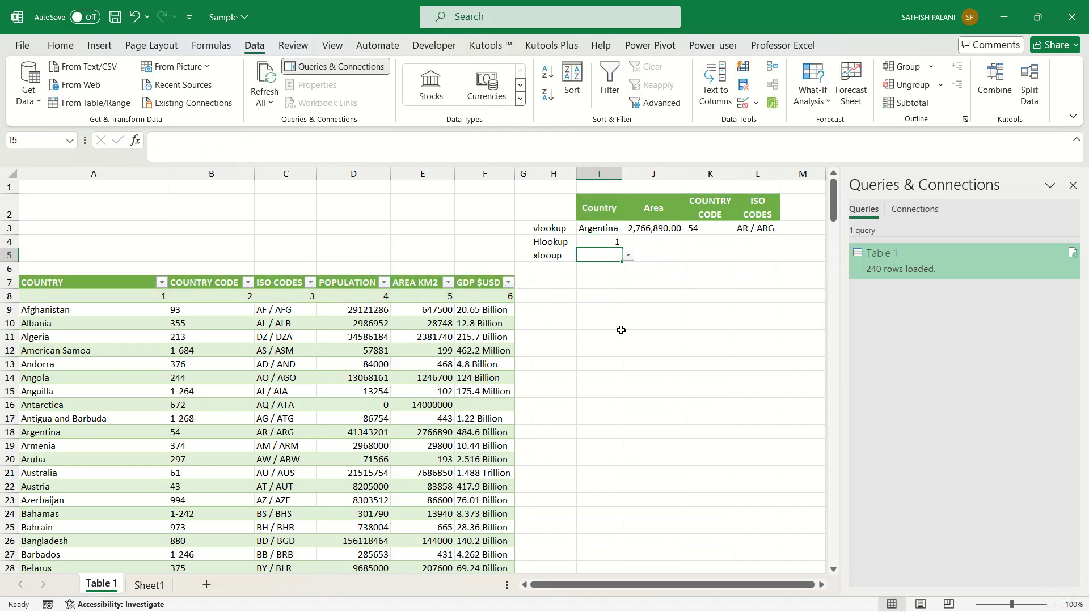
Step: Enter an HLOOKUP formula in J4 that looks up J2 in Table_1 with row index 2
key("Up")
key("F2")
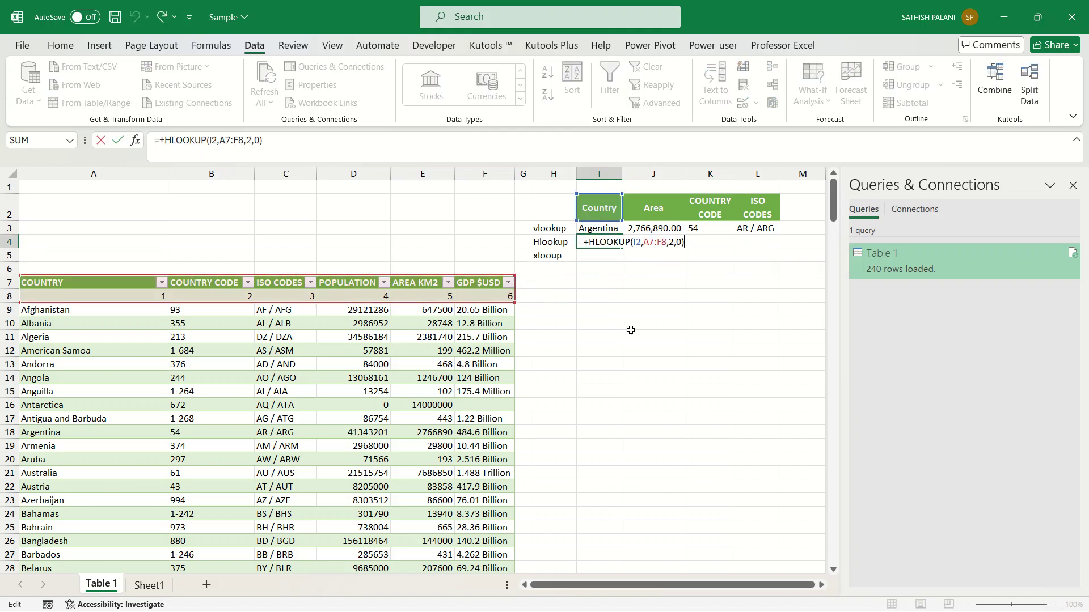
left_click(656, 242)
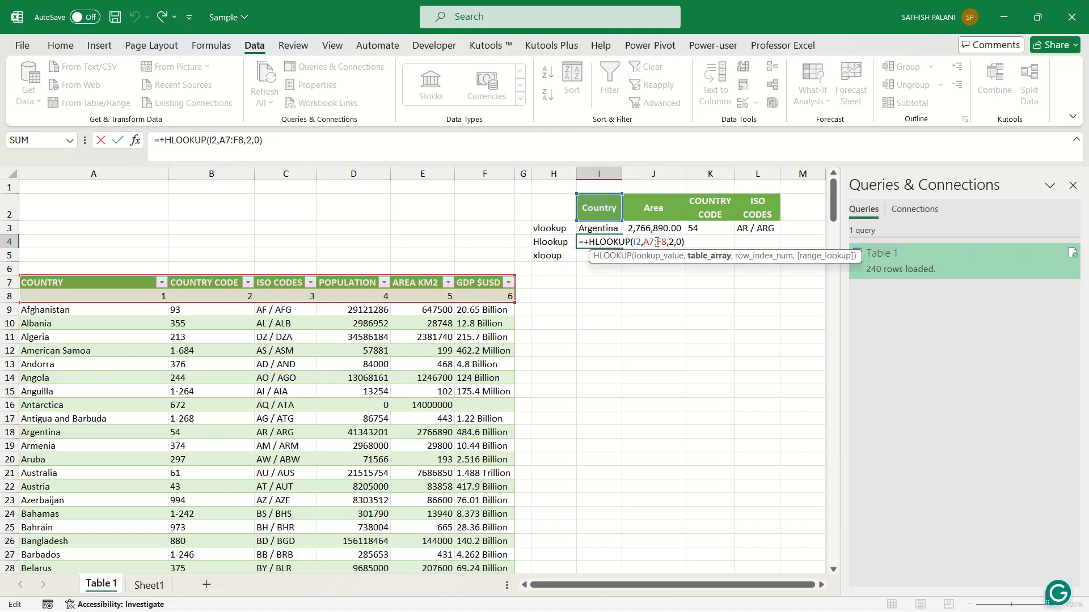
left_click(656, 242)
type("+")
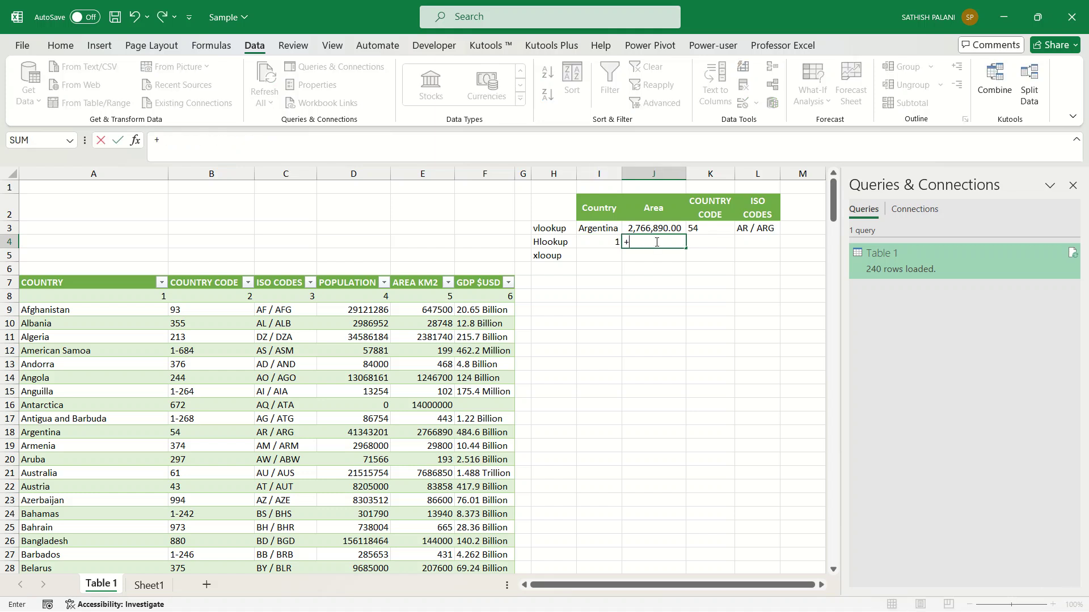
type("hlookup(")
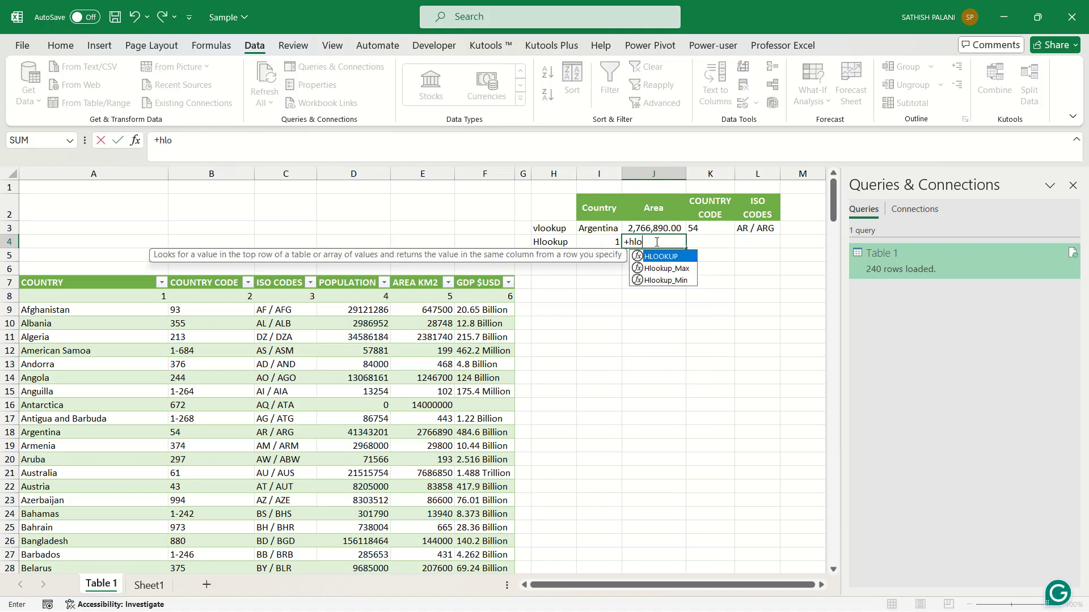
left_click(658, 206)
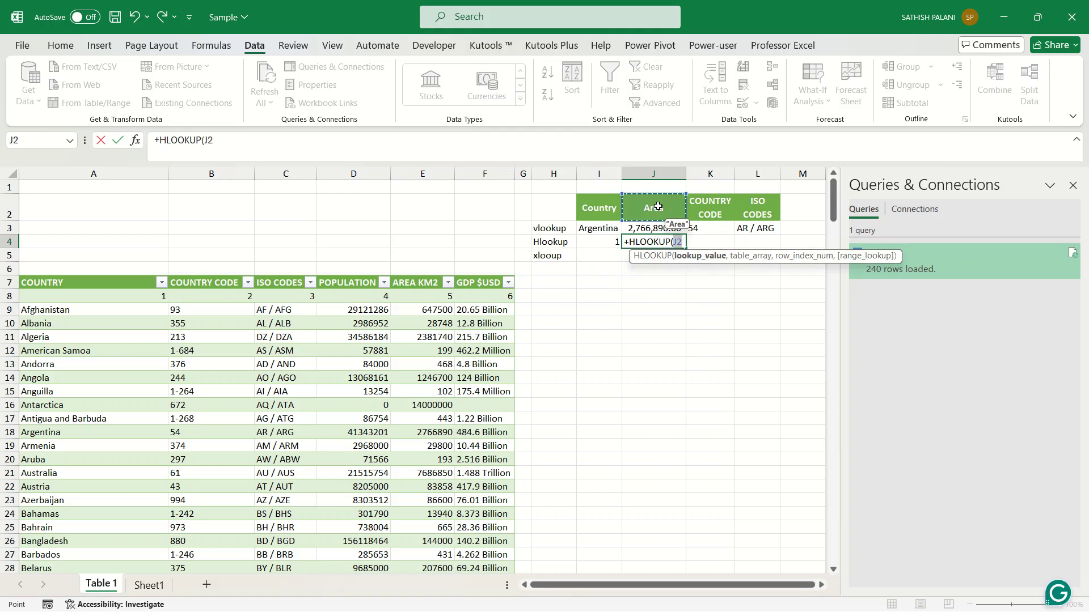
type(",")
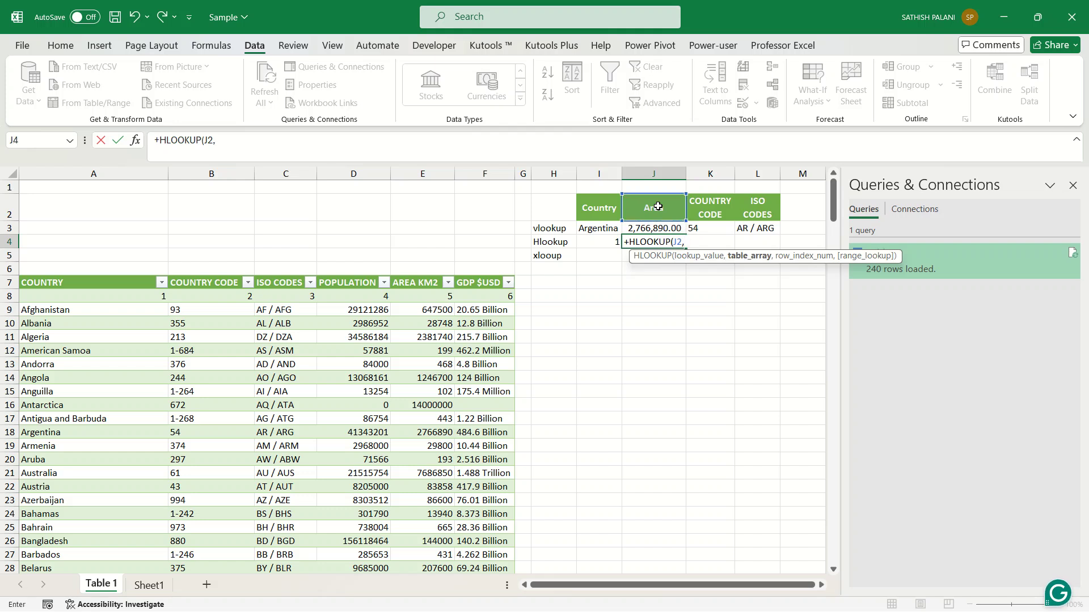
type("Ta")
key("Tab")
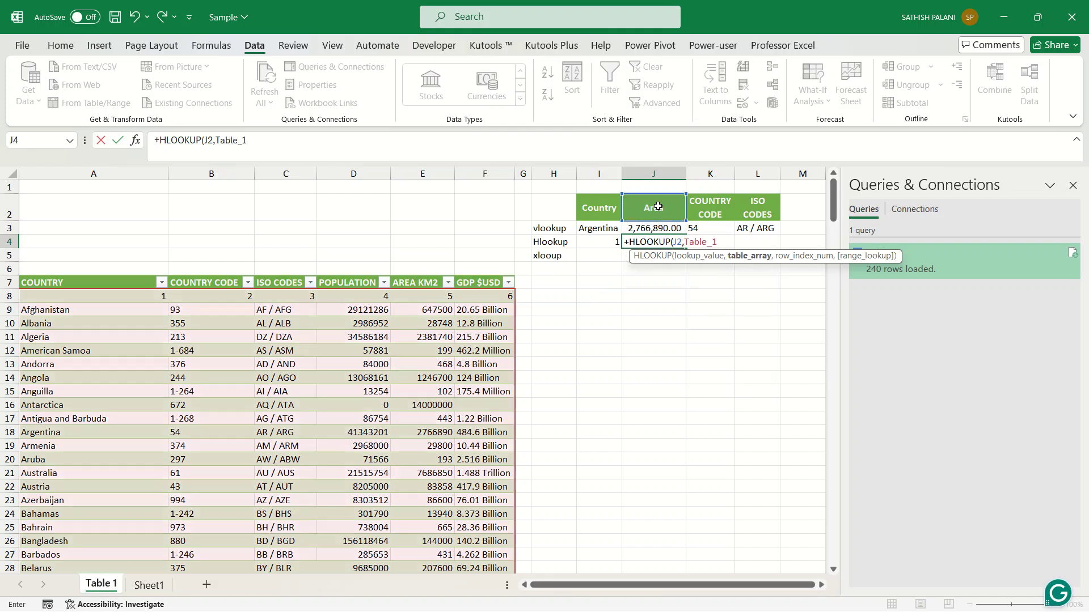
type(",")
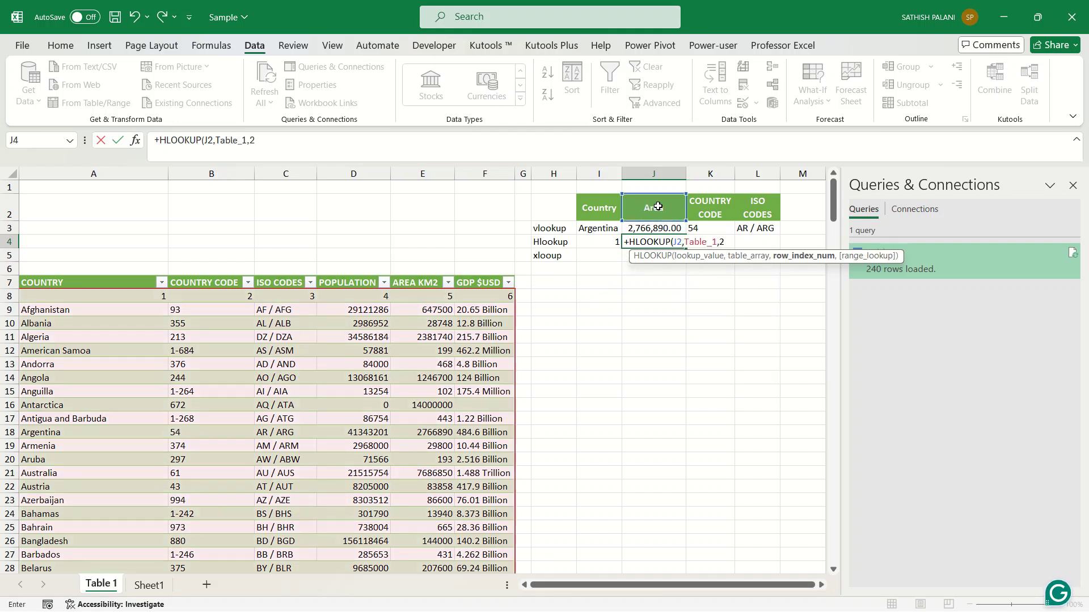
type("2.0)")
key("Left")
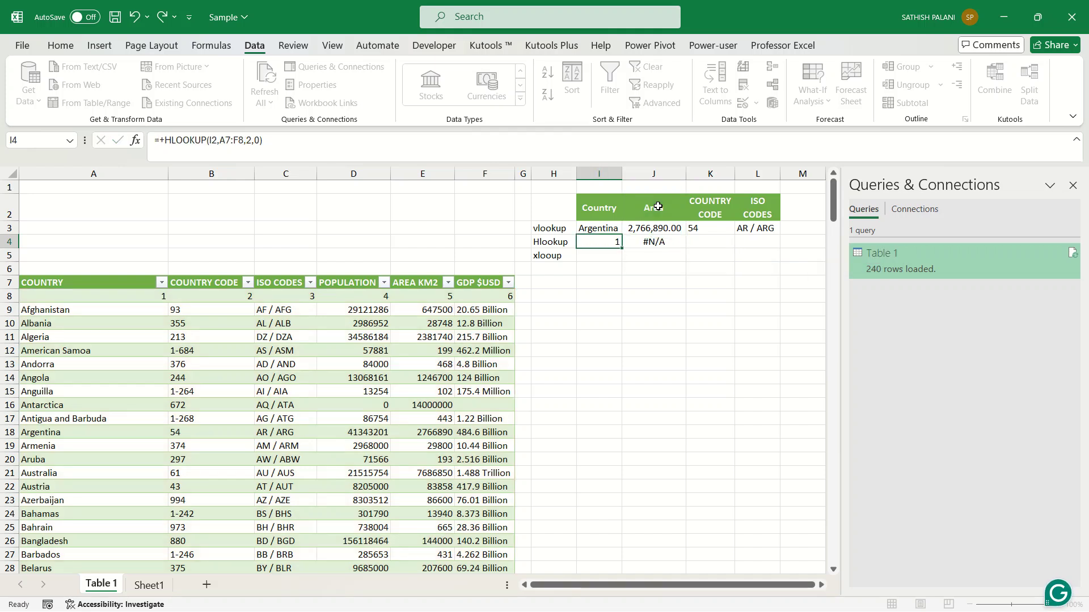
Step: Add the exact match argument 0 to the HLOOKUP formula in J4
key("Left")
key("Right")
key("Right")
key("F2")
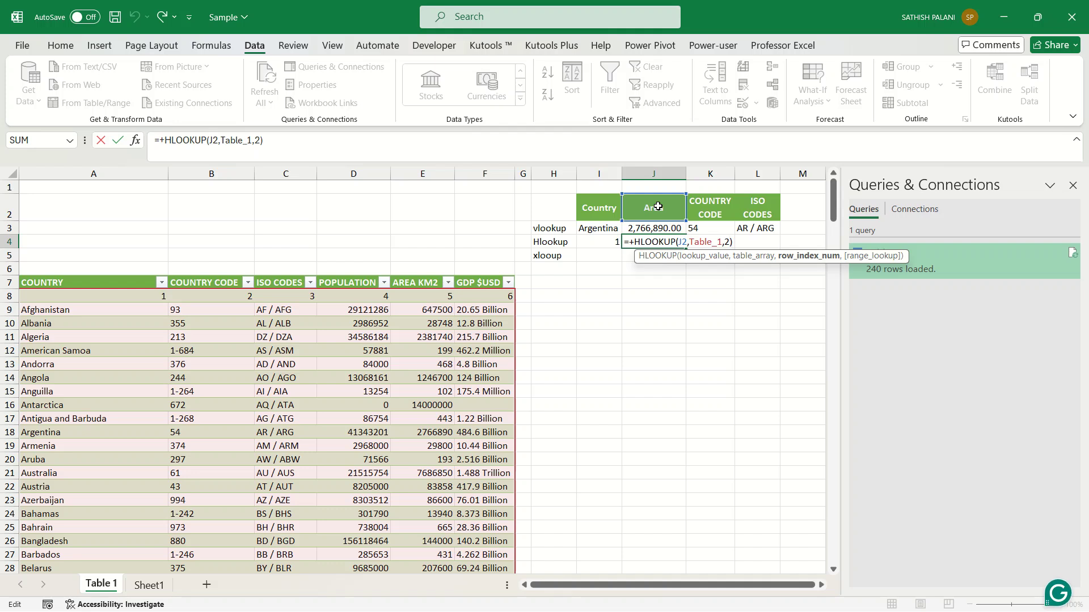
type(".")
key("BackSpace")
type(",0")
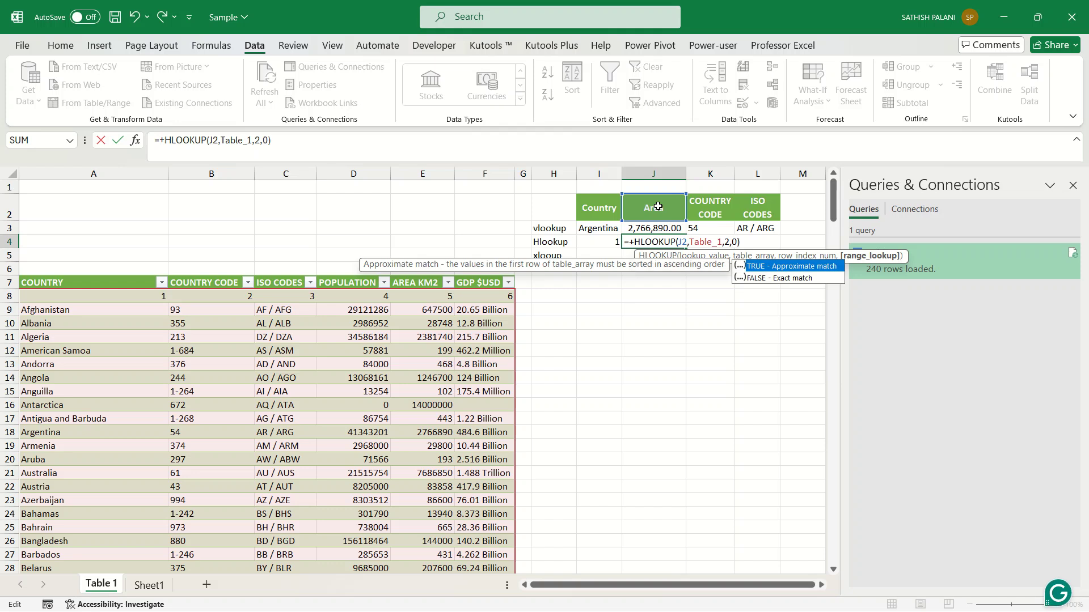
type(")")
key("Return")
key("Return")
Step: Examine the lookup range used by the J4 formula against the heading and index rows A7:F8
key("F2")
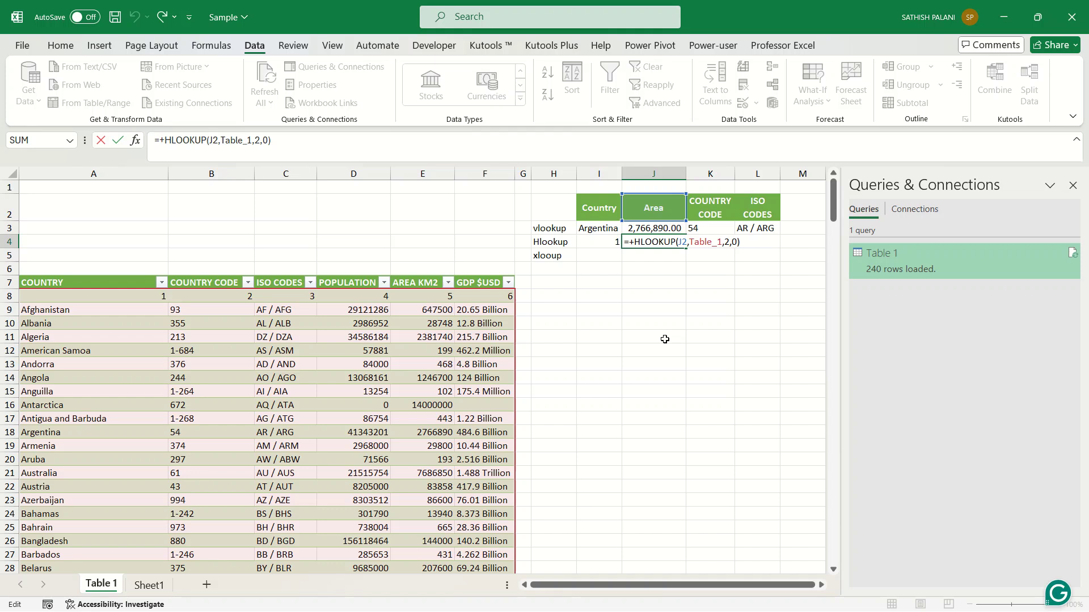
key("Escape")
key("F2")
left_click(723, 391)
left_click_drag(33, 282, 500, 296)
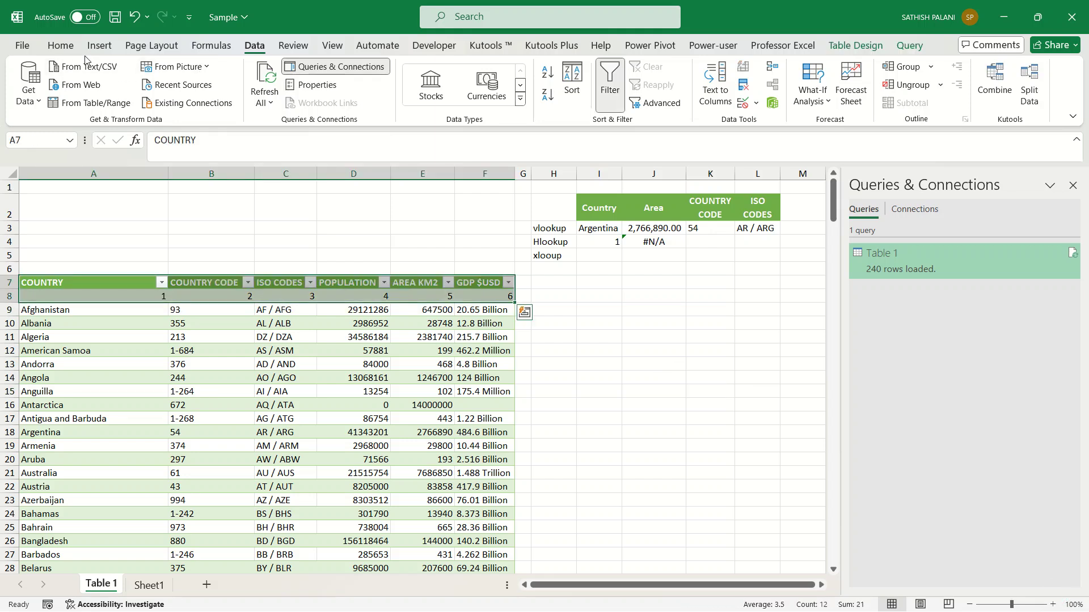
left_click(68, 47)
left_click(100, 48)
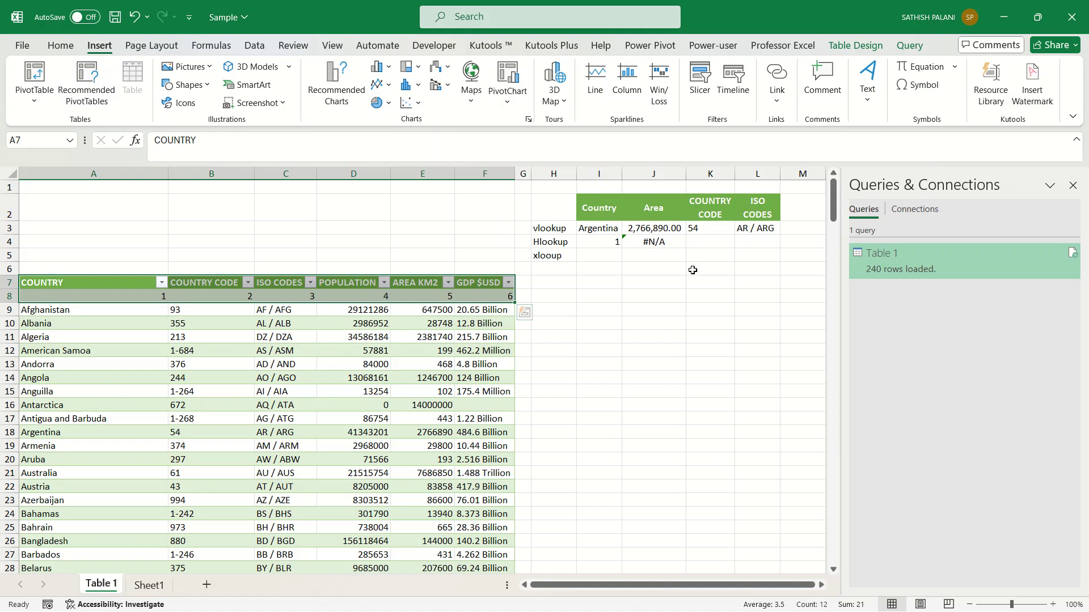
double_click(659, 242)
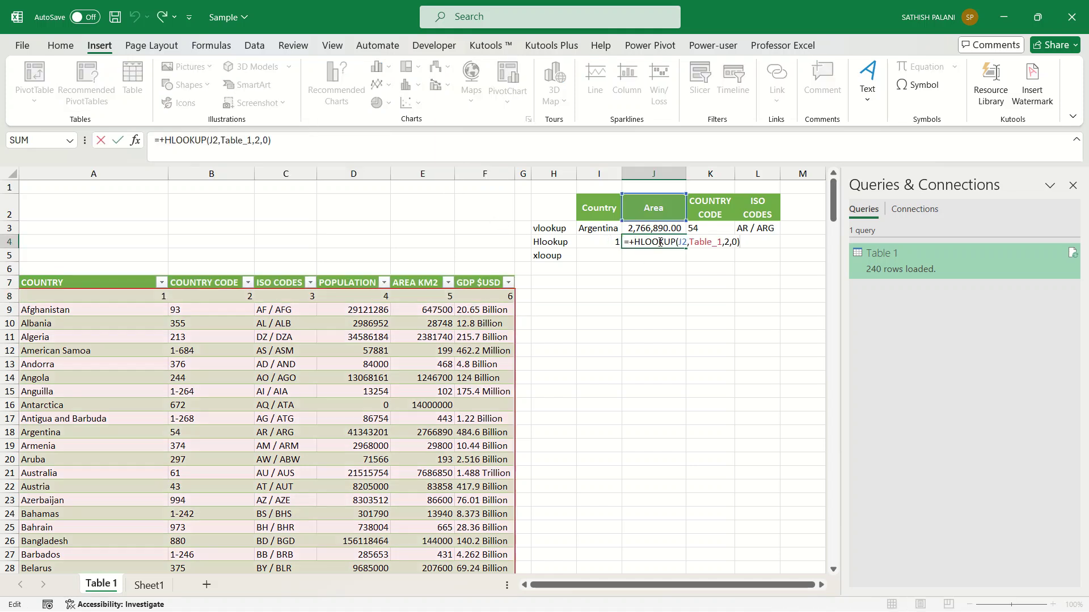
key("Escape")
Step: Re-enter the J4 HLOOKUP formula to look up J2 in A7:F8 with row index 2 and exact match 0
type("+")
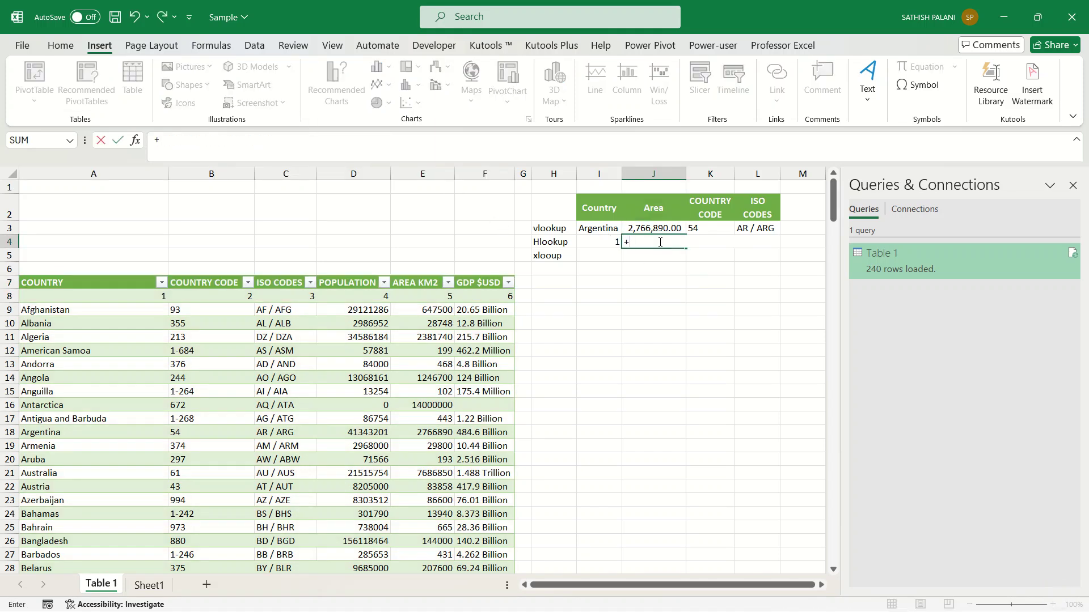
type("hlo")
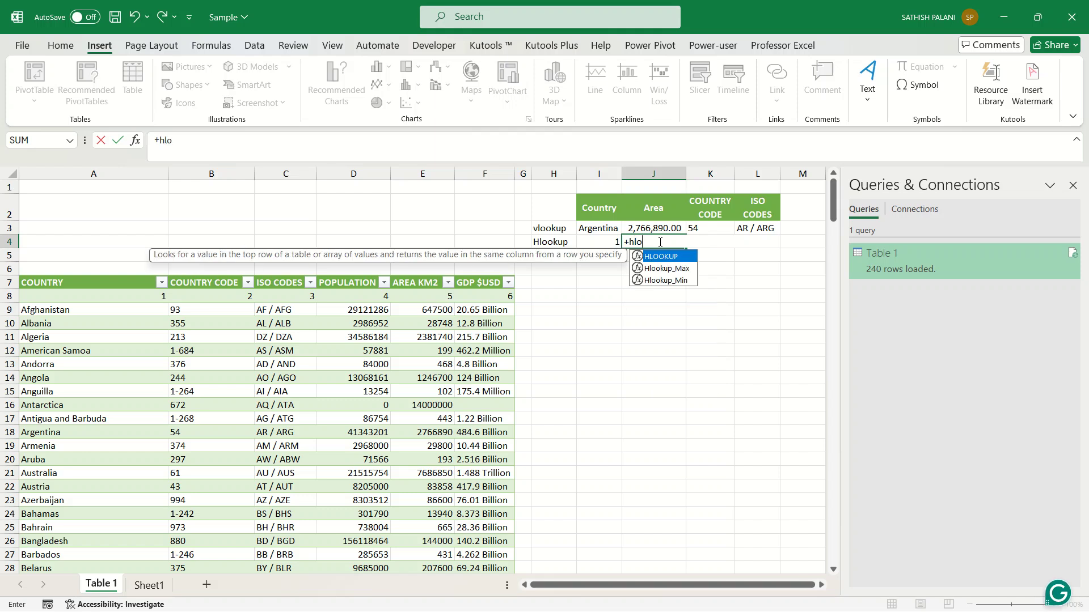
key("Tab")
left_click(659, 209)
type(",")
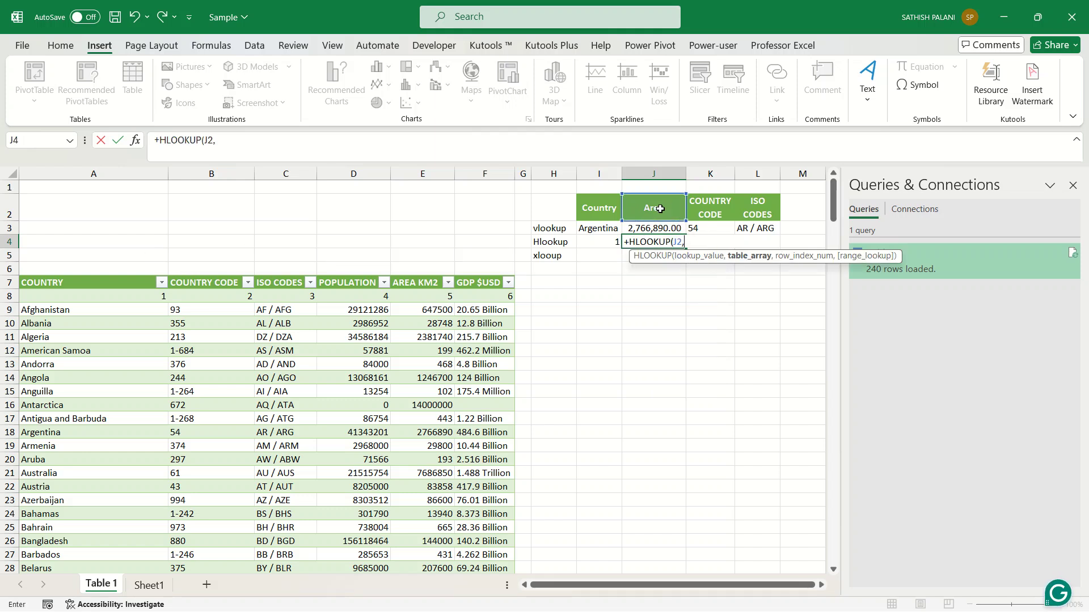
left_click_drag(80, 282, 507, 303)
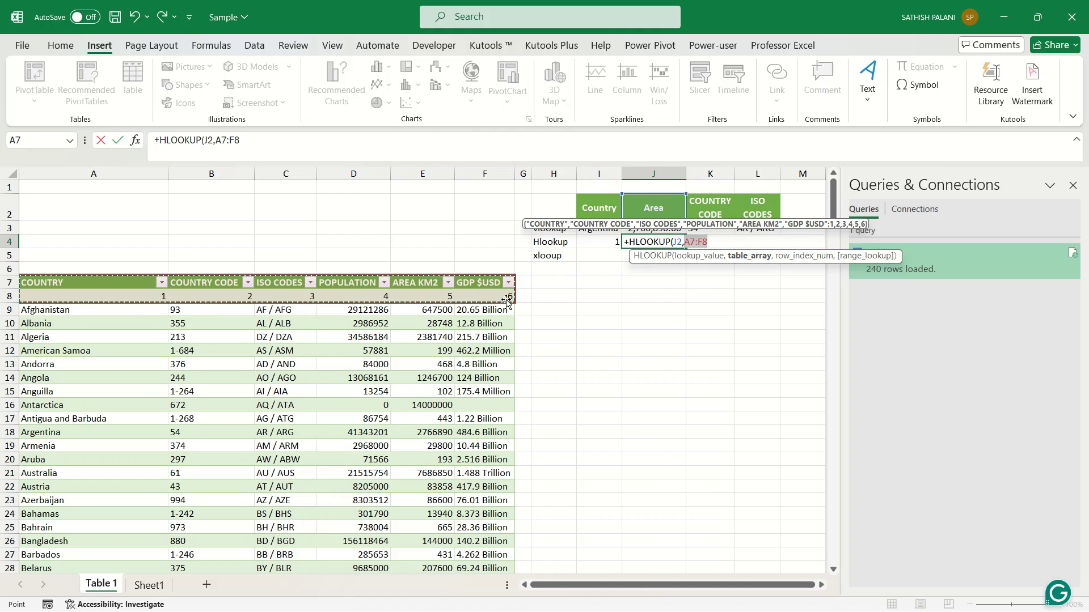
type(",")
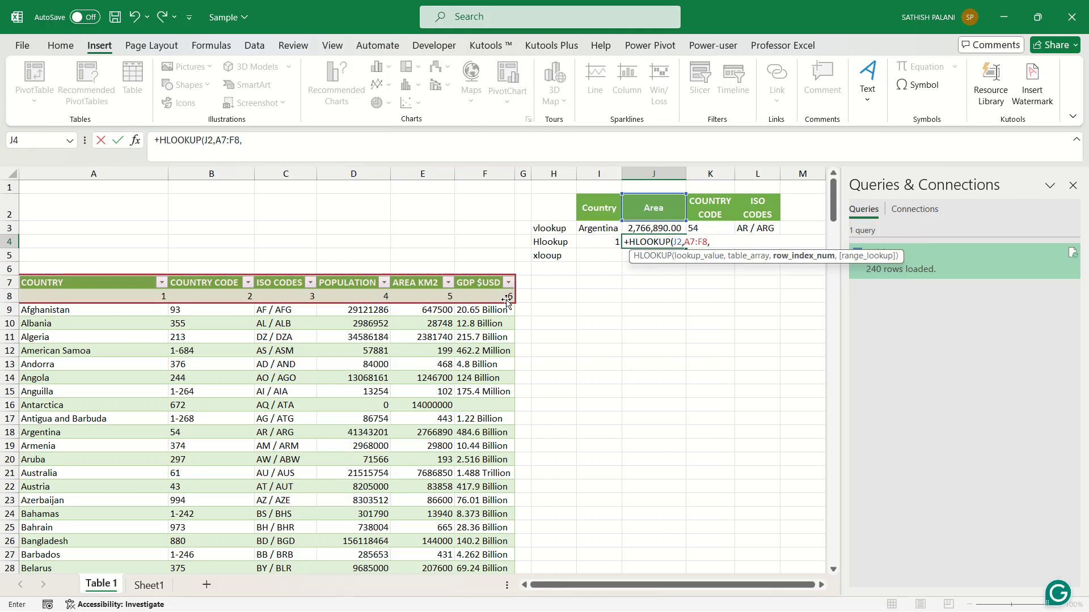
type("2,0")
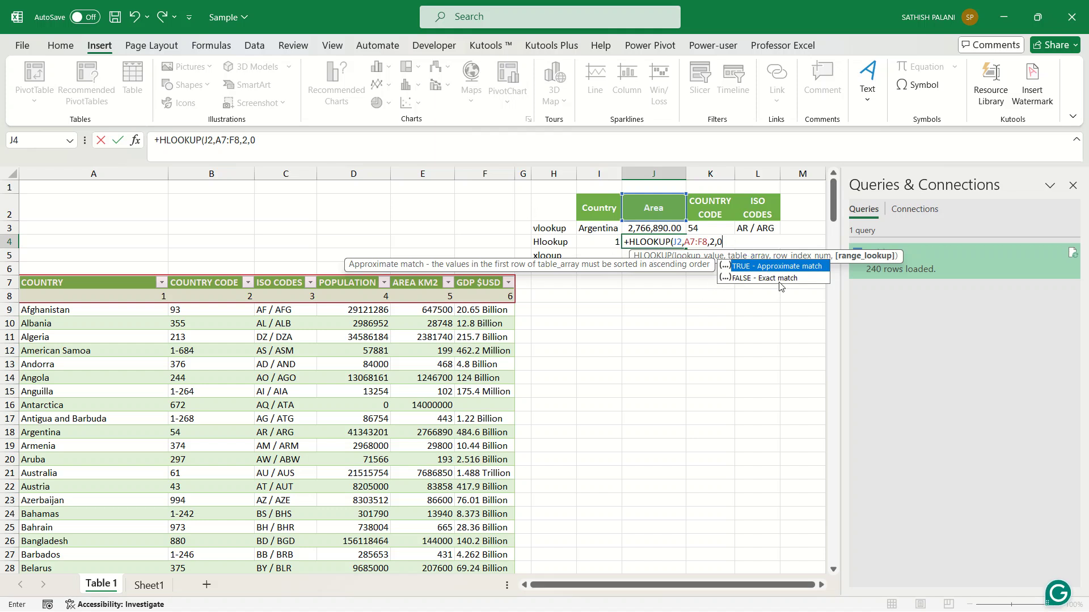
type(")")
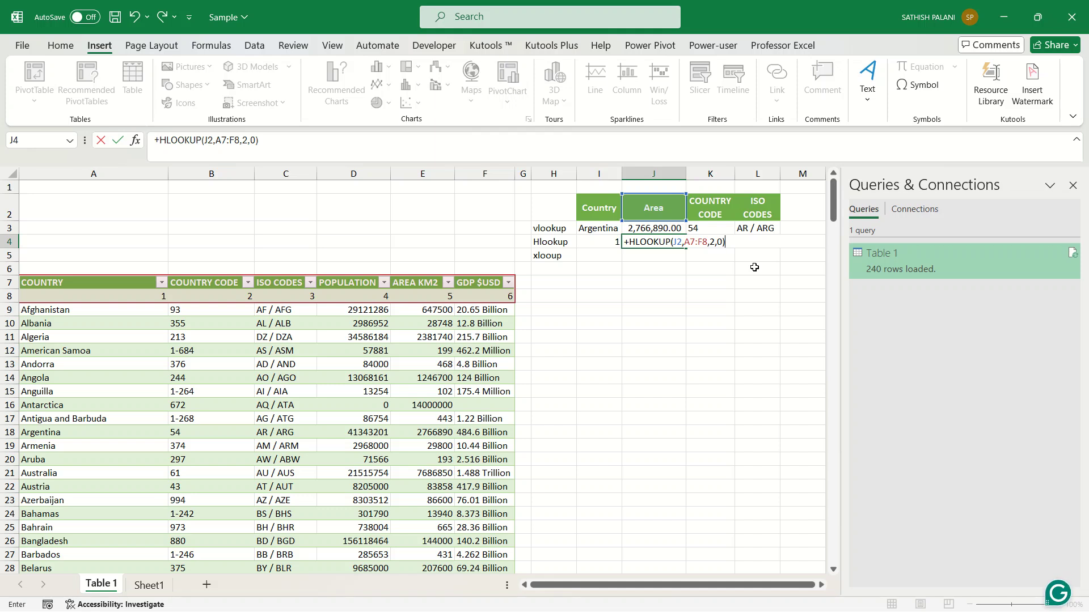
key("Return")
key("Up")
key("F2")
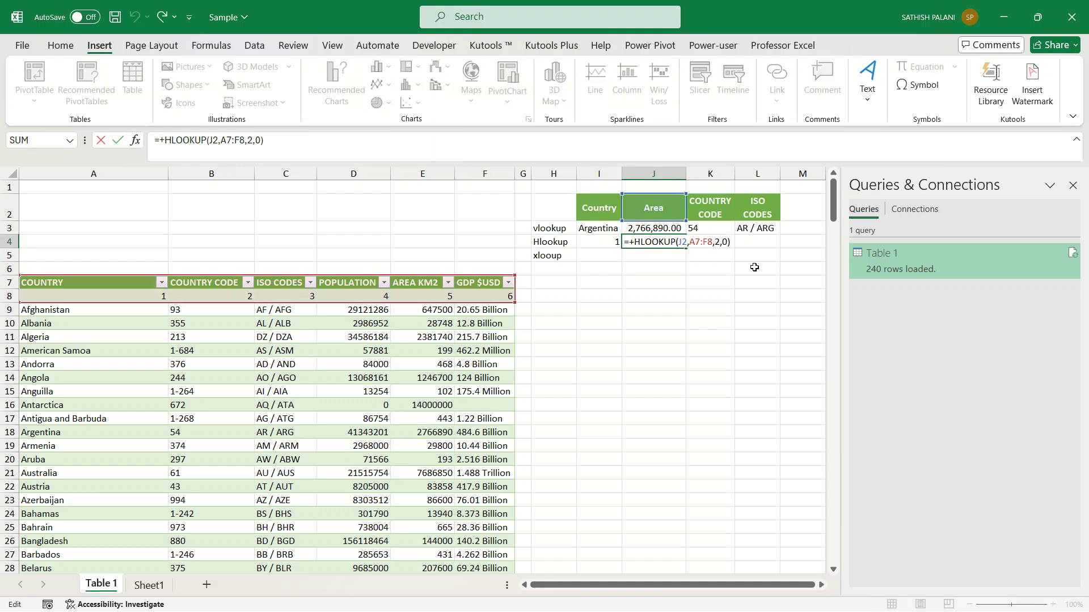
key("Escape")
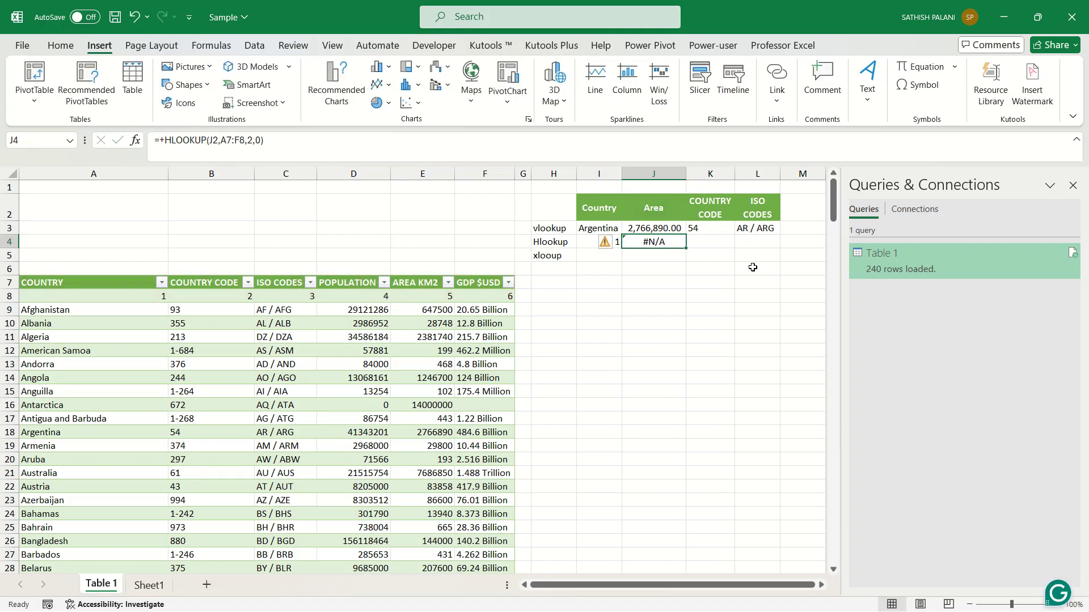
Step: Copy the AREA KM2 heading from E7 and paste it as values over the Area heading in J2
left_click(433, 277)
left_click(432, 282)
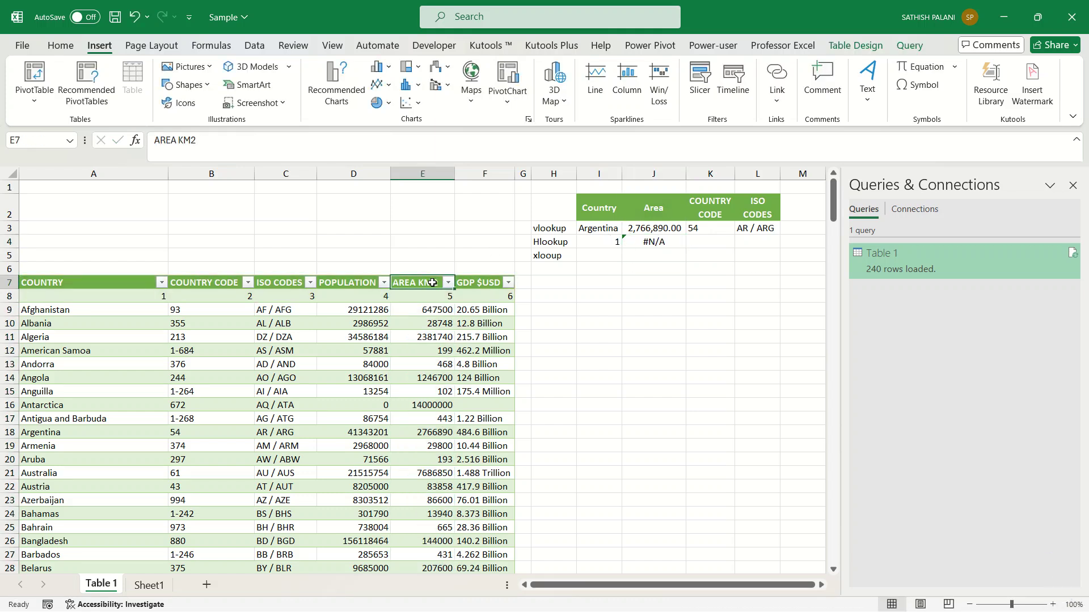
key("ctrl+c")
right_click(659, 208)
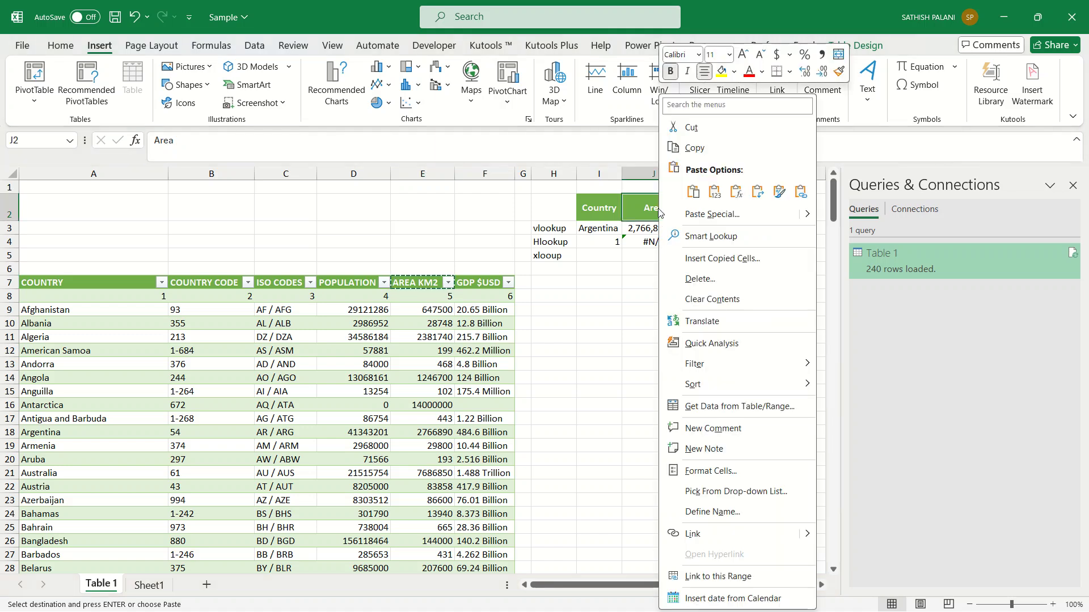
left_click(713, 194)
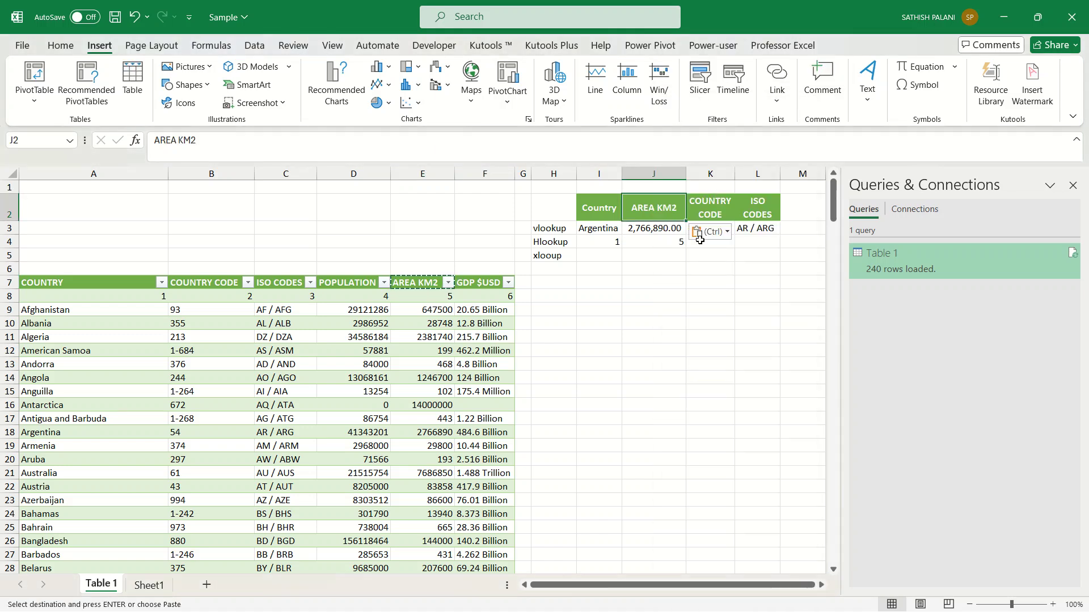
Step: Make the lookup range in the J4 HLOOKUP formula absolute as $A$7:$F$8
left_click(647, 246)
key("Right")
key("Right")
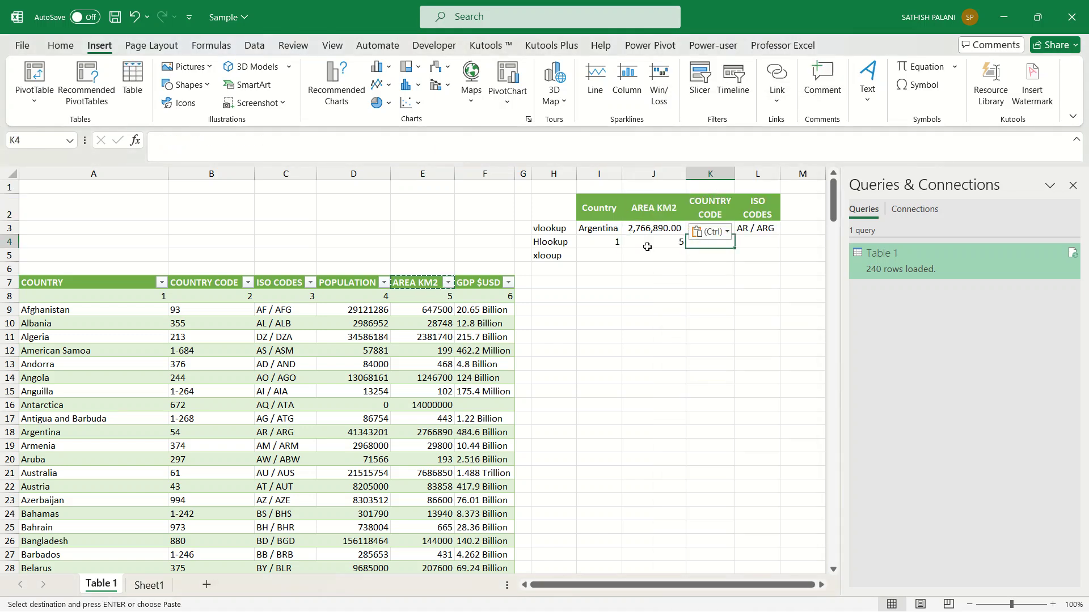
key("Left")
key("Left")
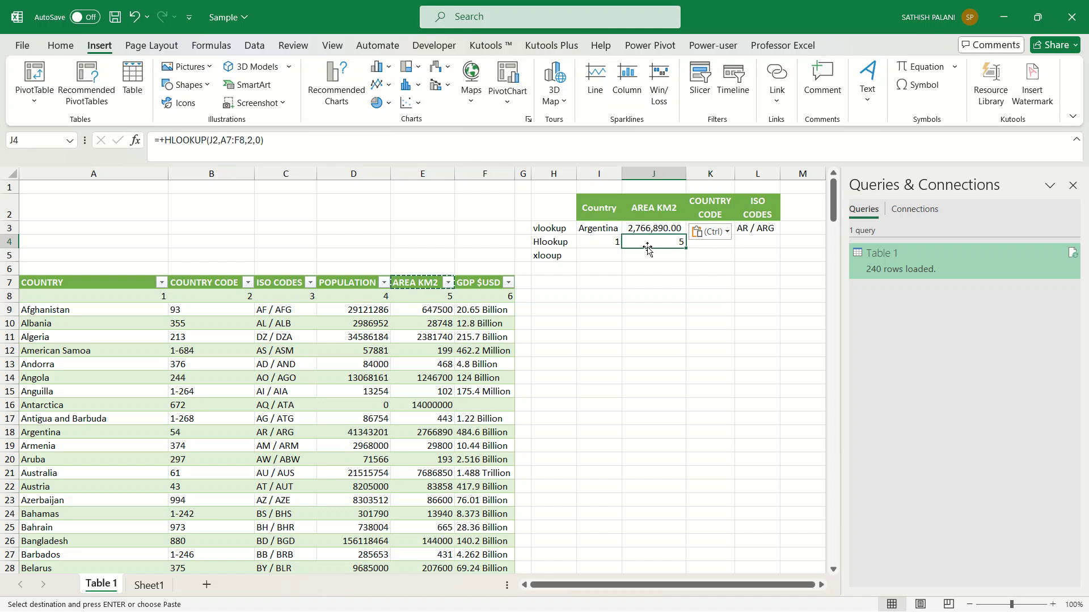
key("Escape")
left_click(235, 140)
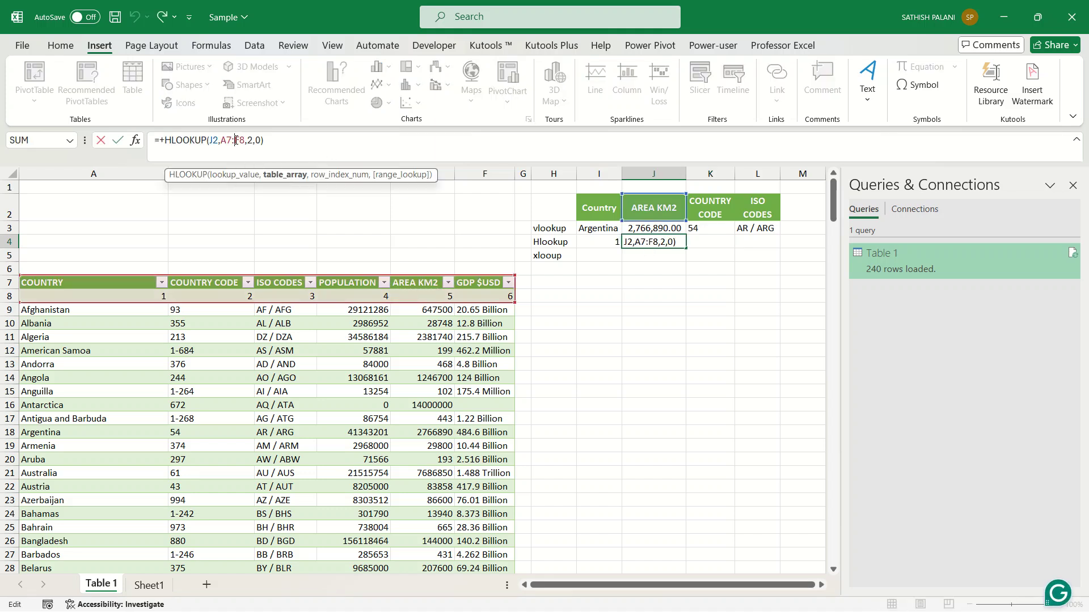
key("F4")
key("Left")
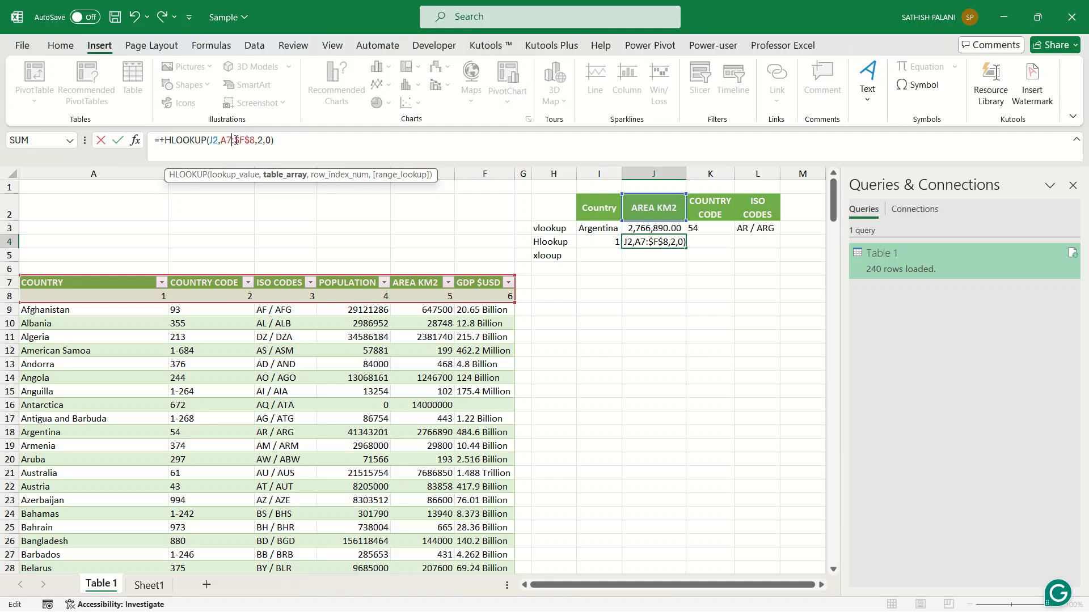
key("F4")
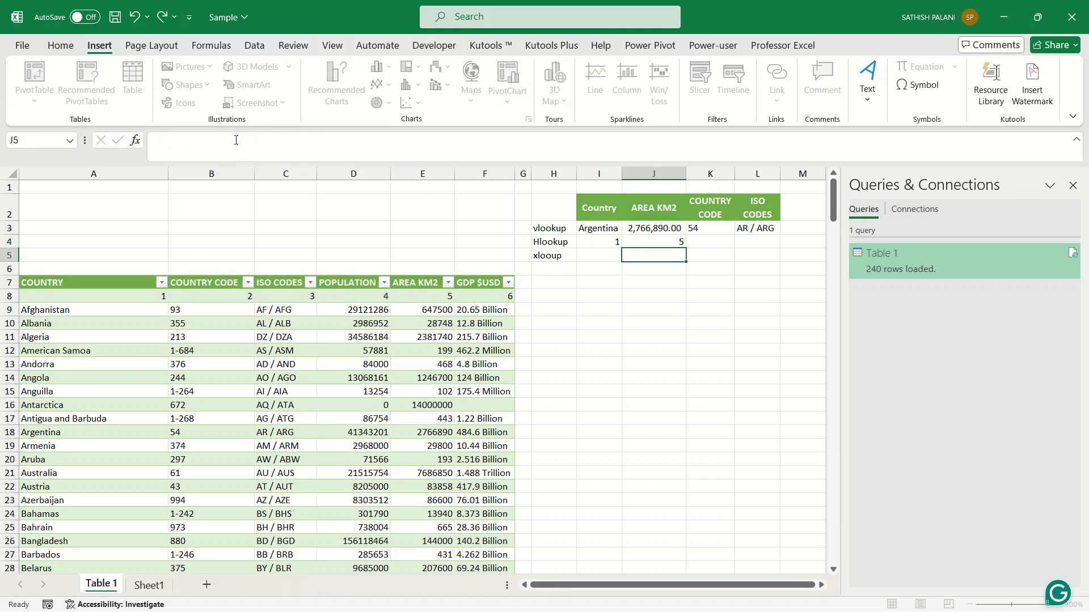
key("ctrl+Return")
Step: Fill the J4 HLOOKUP formula right into K4 and L4 and check the references in the copied formulas
key("shift+Right")
key("shift+Right")
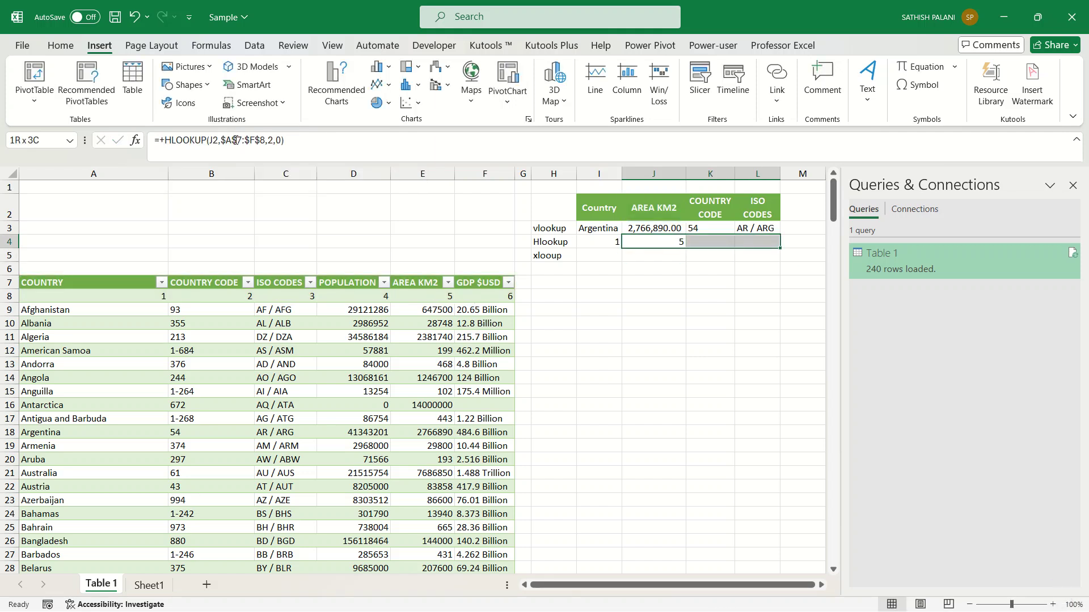
key("ctrl+r")
key("Right")
key("F2")
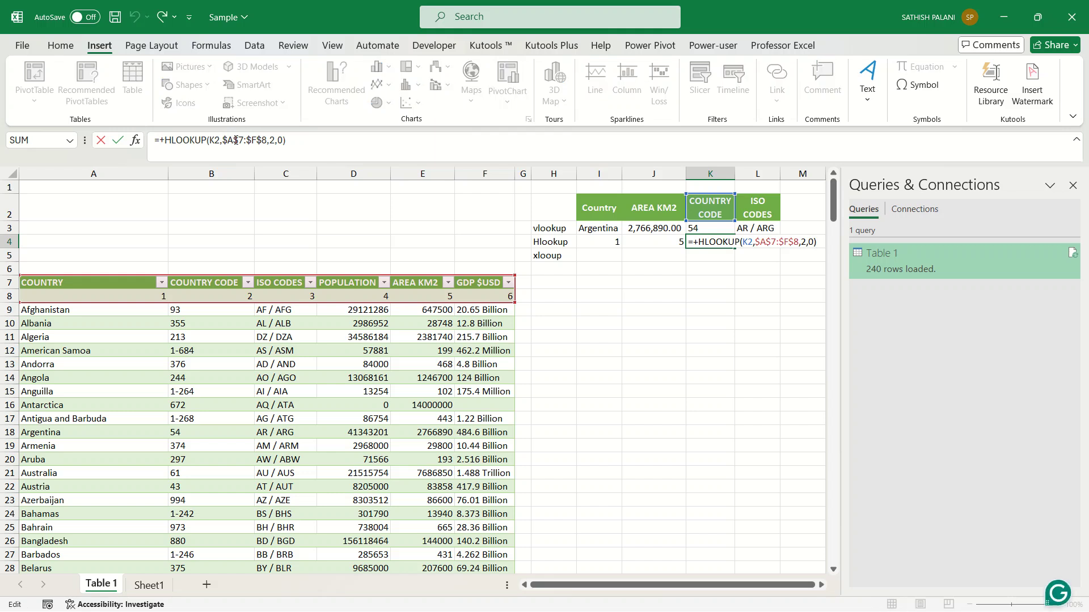
key("Tab")
key("F2")
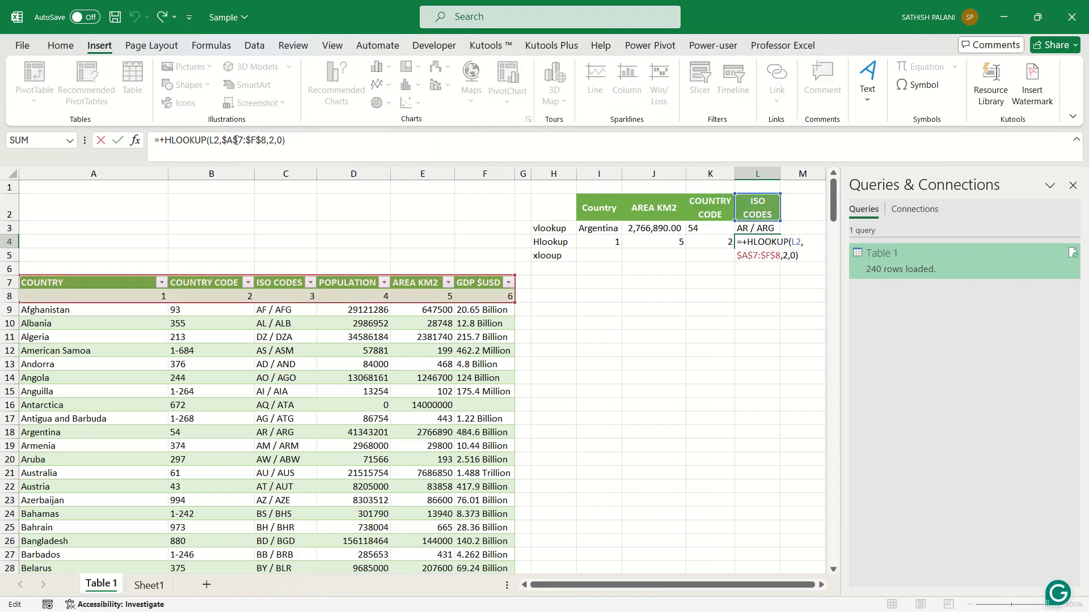
Step: Correct the spelling of the row label in H5 to xlookup
key("ctrl+Return")
key("Left")
key("Left")
key("Left")
key("Left")
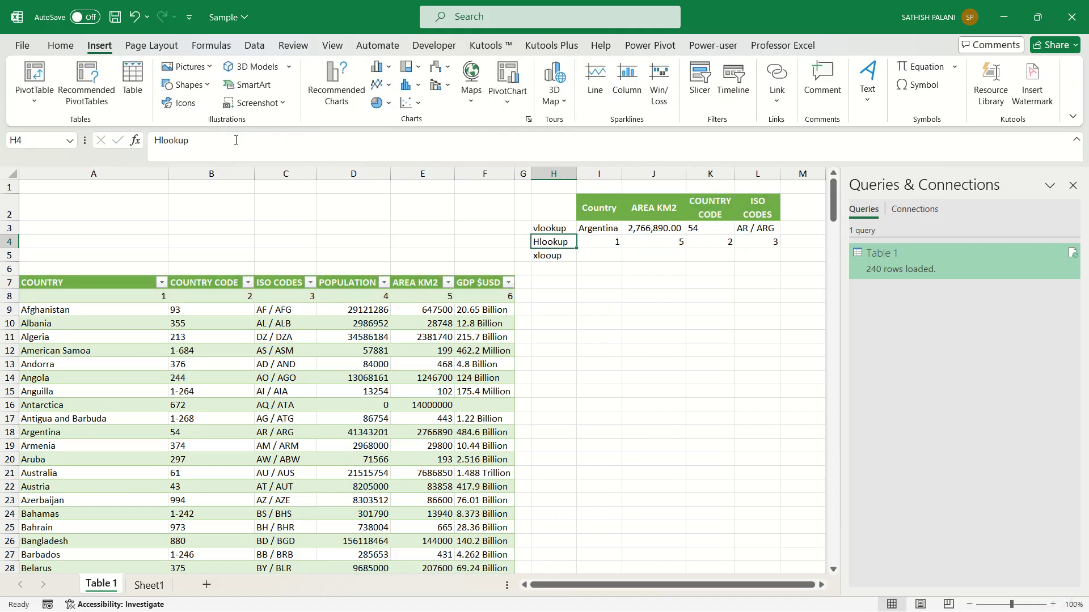
key("Down")
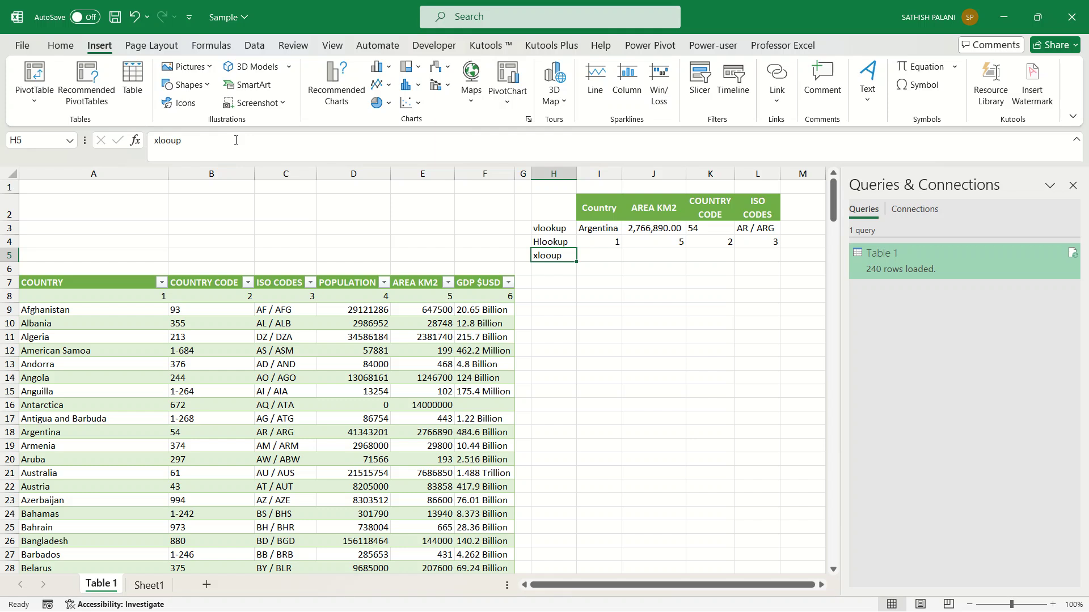
key("F2")
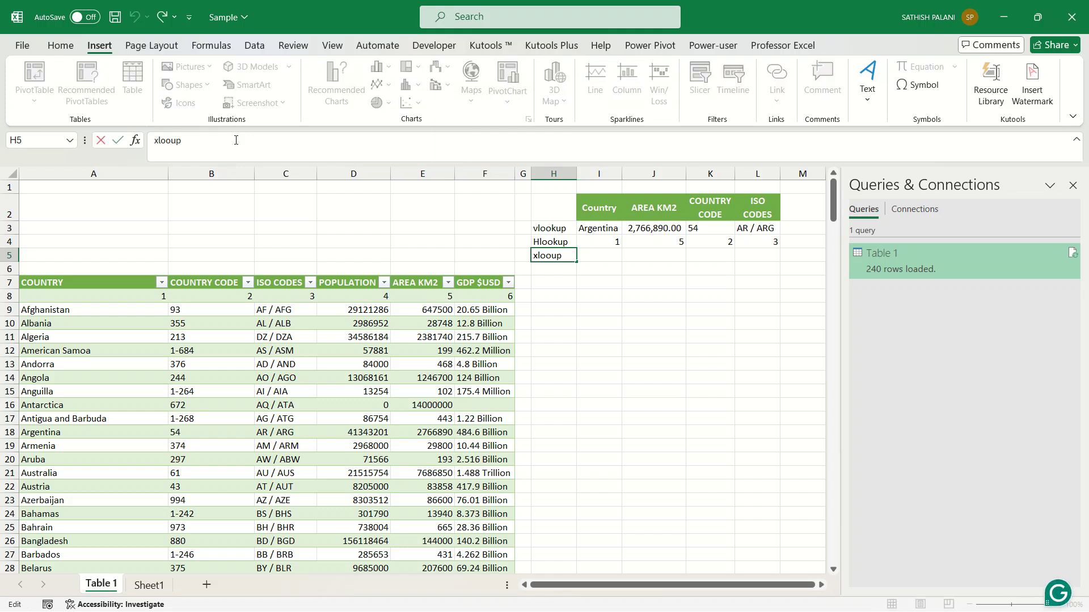
key("Left")
key("Left")
type("k")
key("Tab")
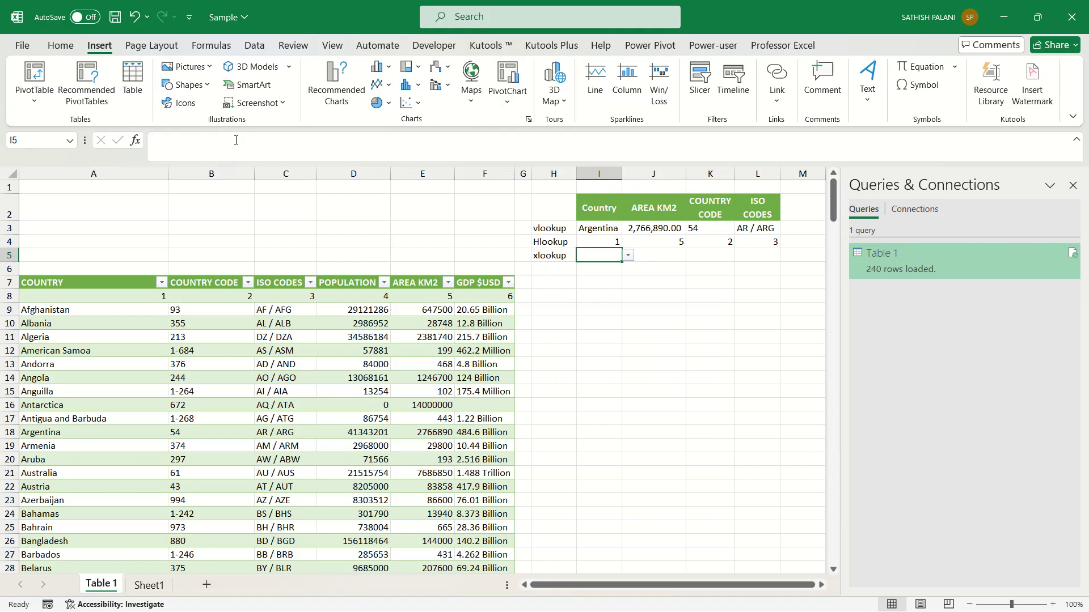
Step: Copy the blank cell I6 and paste it over I5 to remove the cell's drop-down list
key("Down")
key("ctrl+c")
key("Up")
key("Up")
key("Down")
key("ctrl+v")
key("Escape")
Step: Enter an XLOOKUP formula in I5 that looks up I3 in A:A and returns from A:A, with "" if not found and match mode 0
type("+xl")
key("Tab")
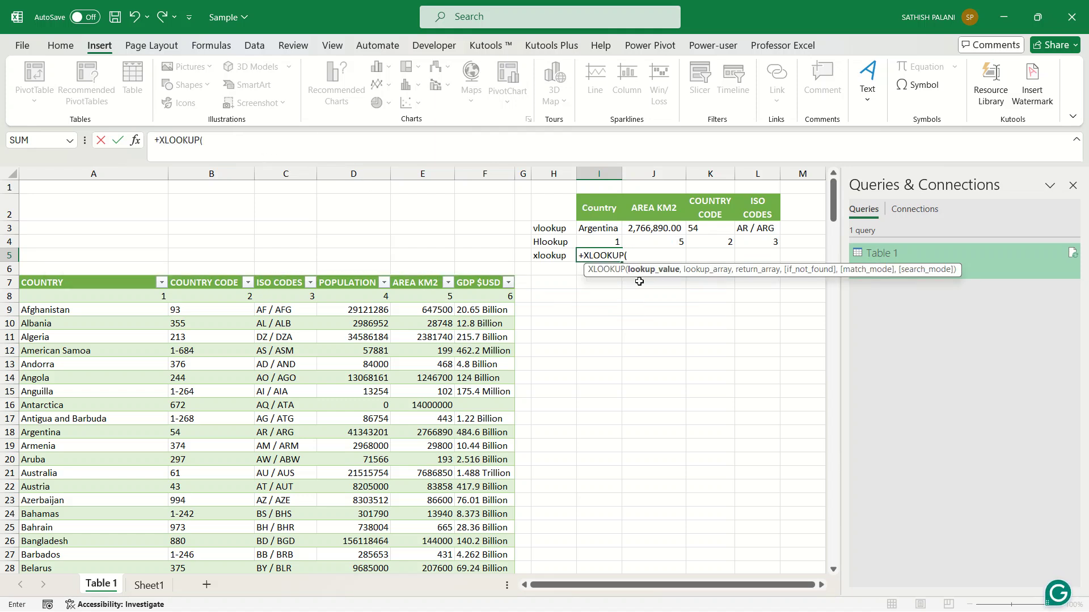
left_click(599, 228)
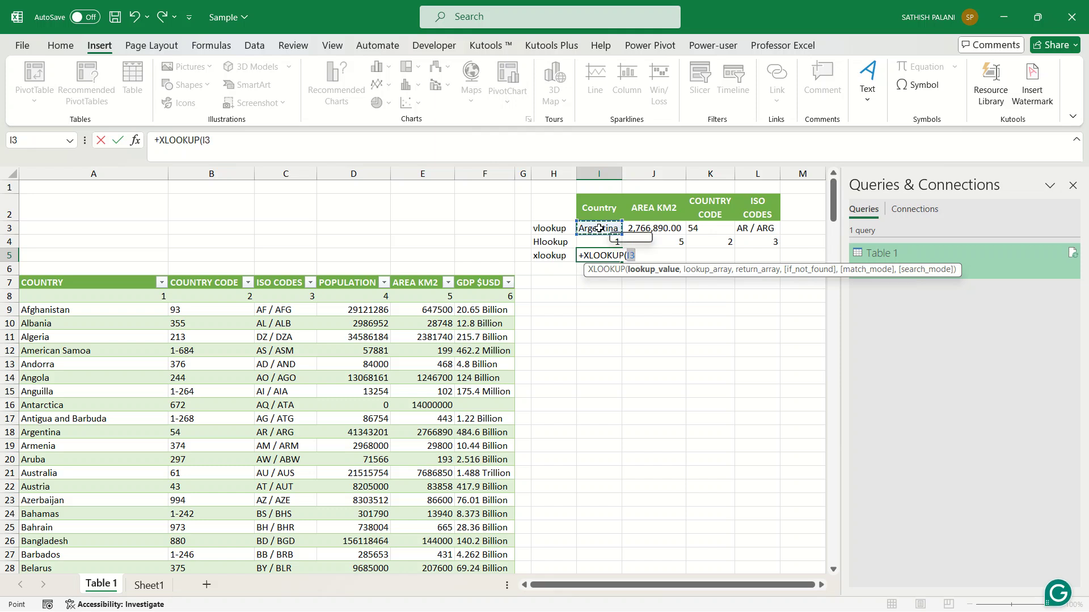
type(",")
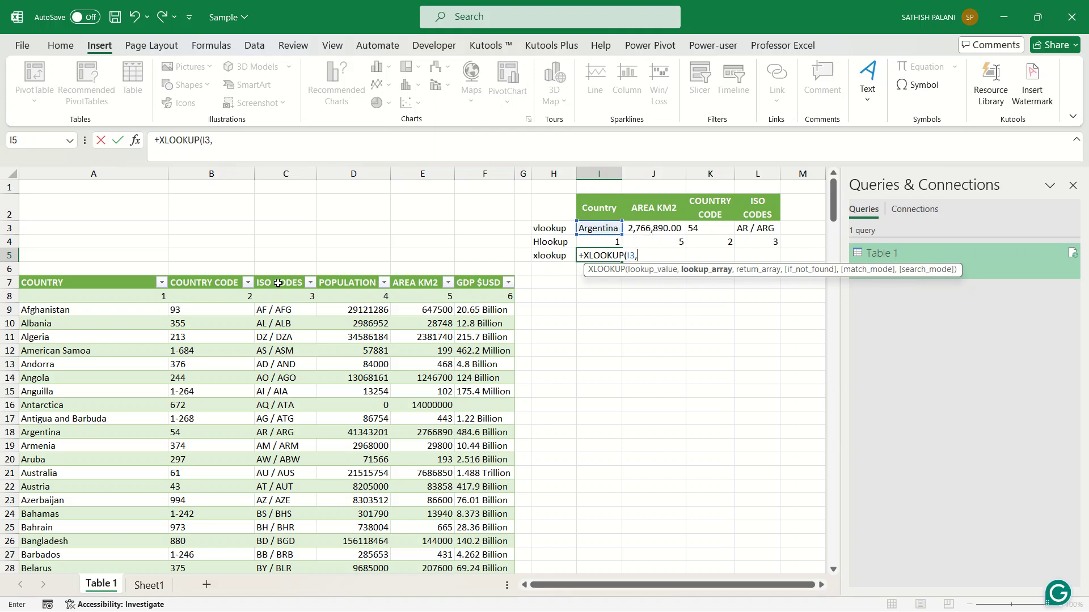
left_click(117, 175)
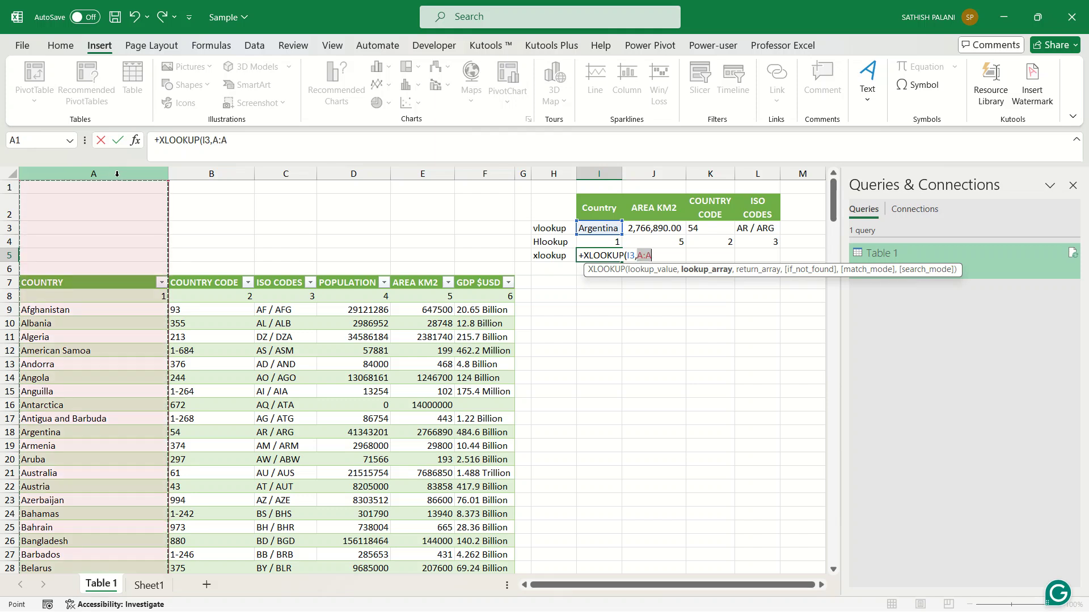
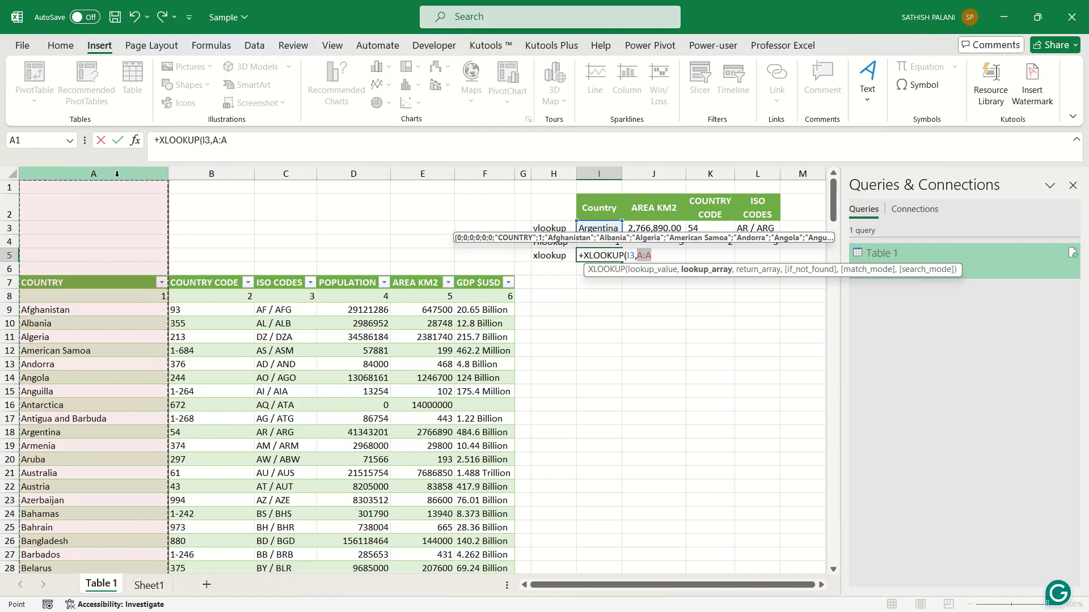
type(",")
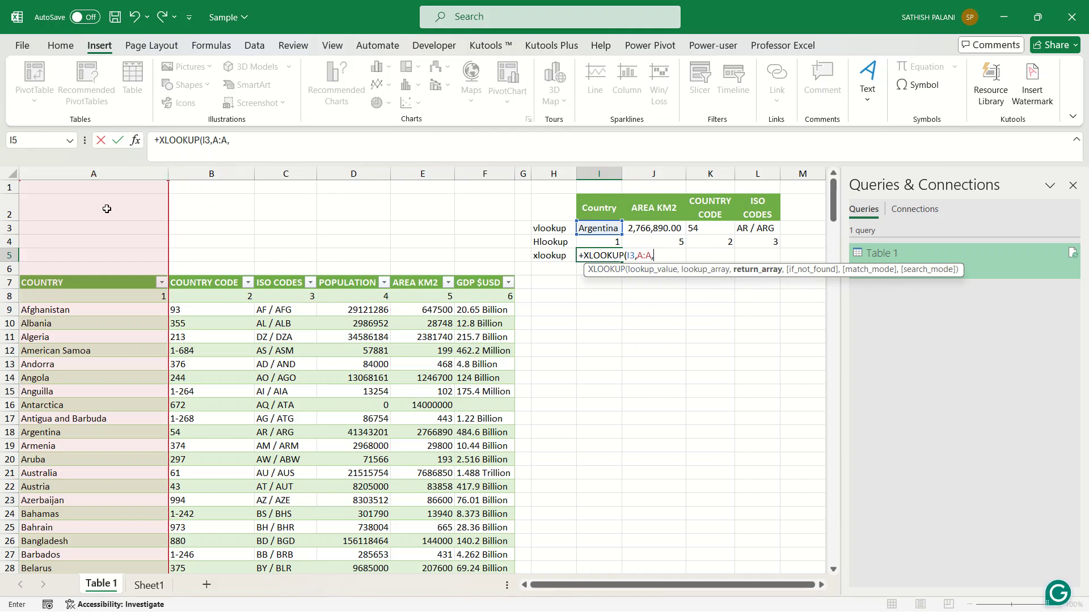
left_click(115, 171)
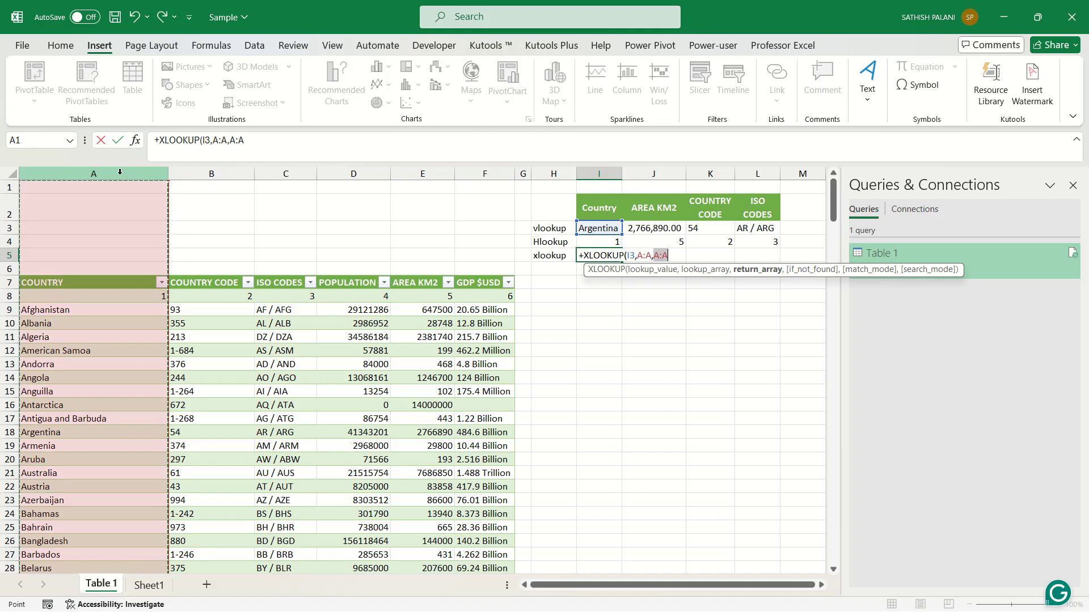
type(",")
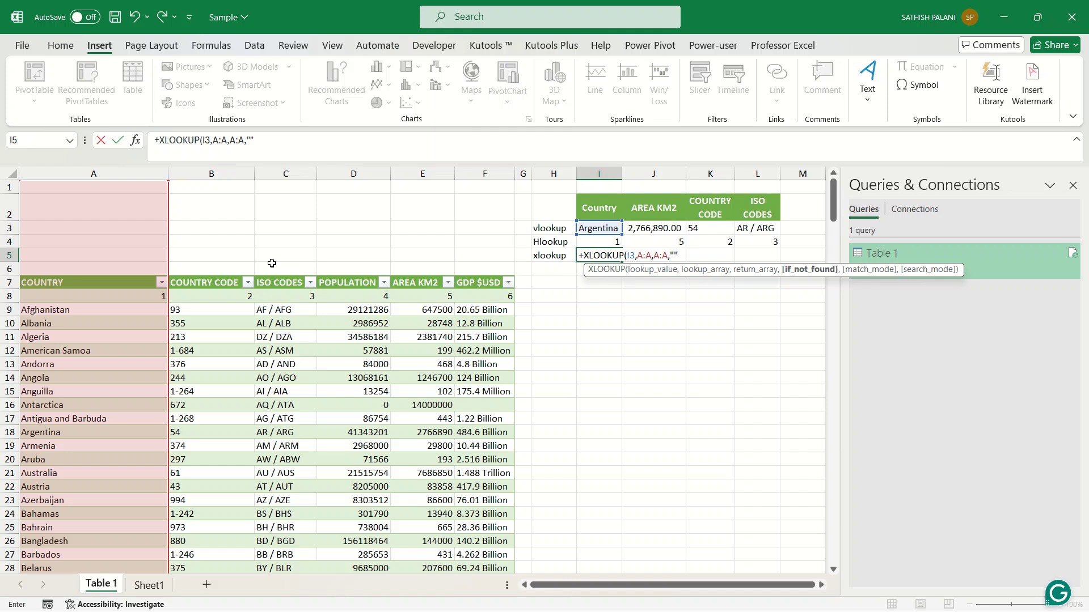
type(",")
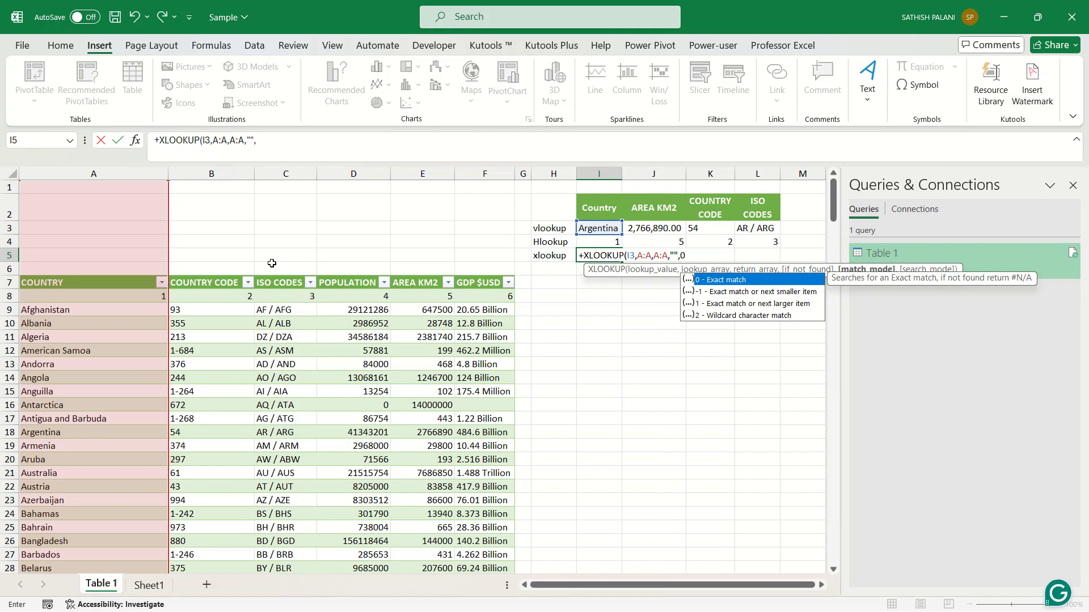
type("0)")
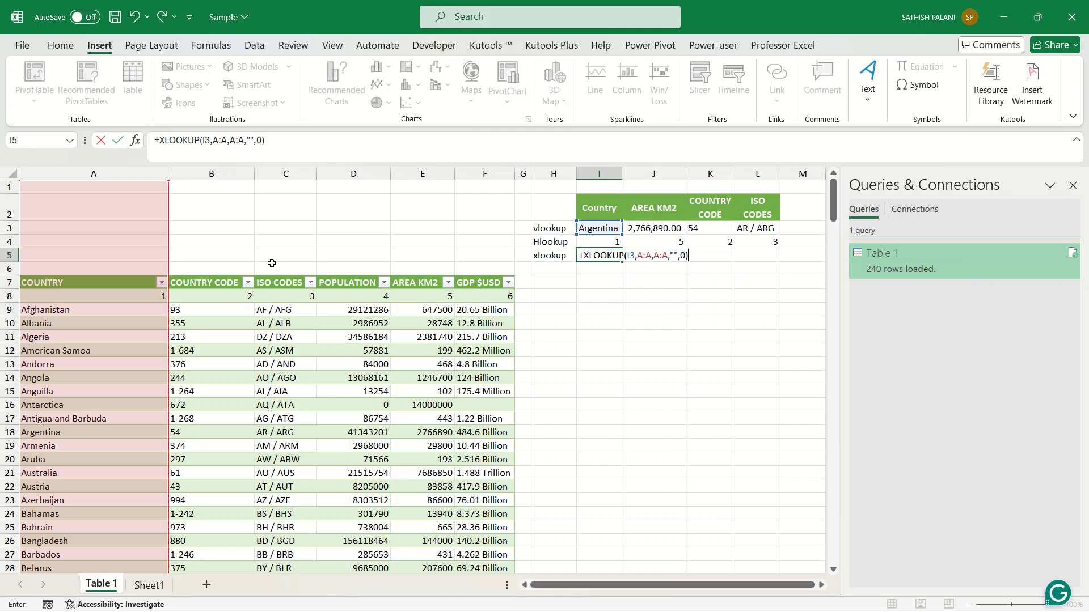
key("ctrl+Return")
key("F2")
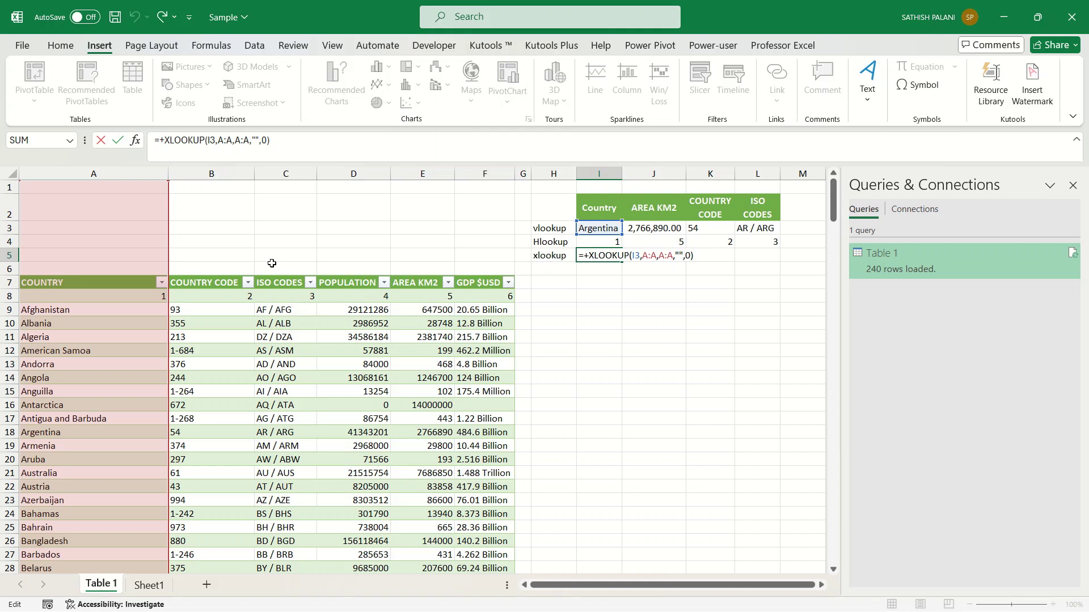
Step: Enter an XLOOKUP formula in J5 that looks up I5 in A:A and returns from E:E, with "" if not found and match mode 0
key("Tab")
type("+")
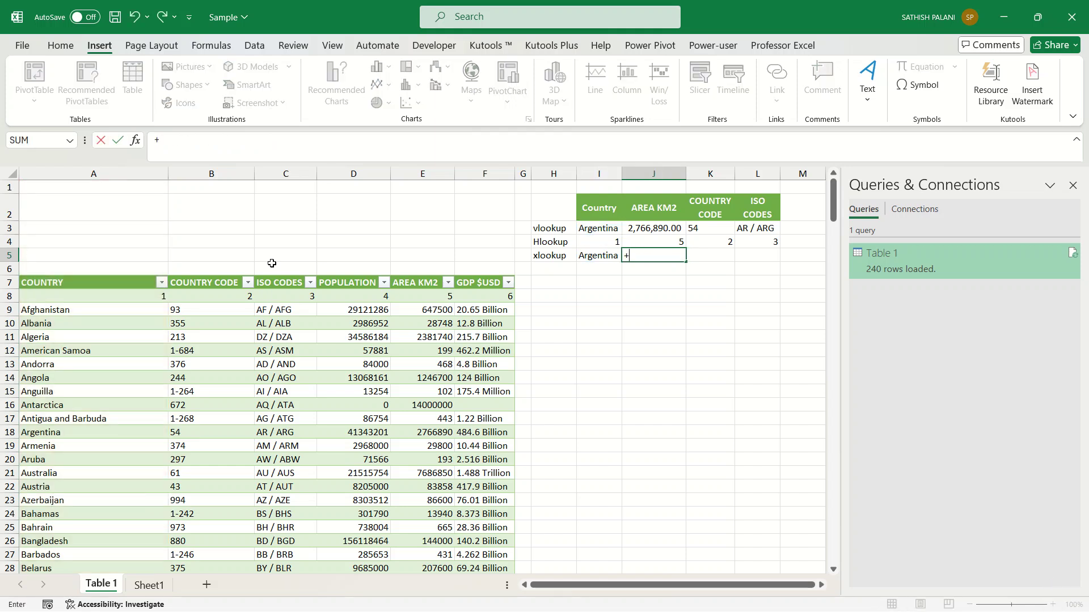
type("xlo")
key("Tab")
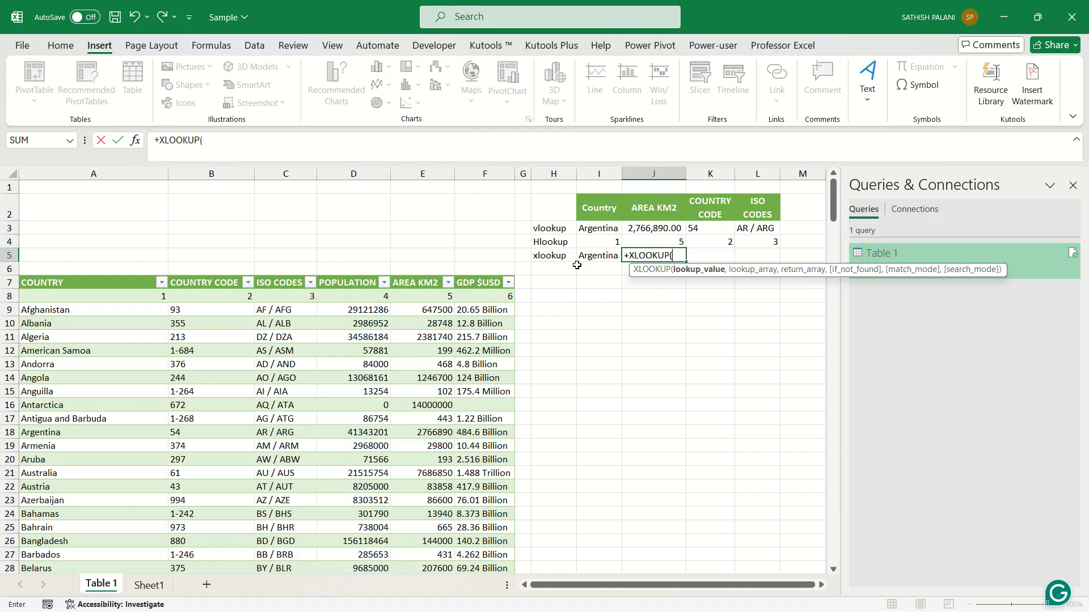
left_click(593, 257)
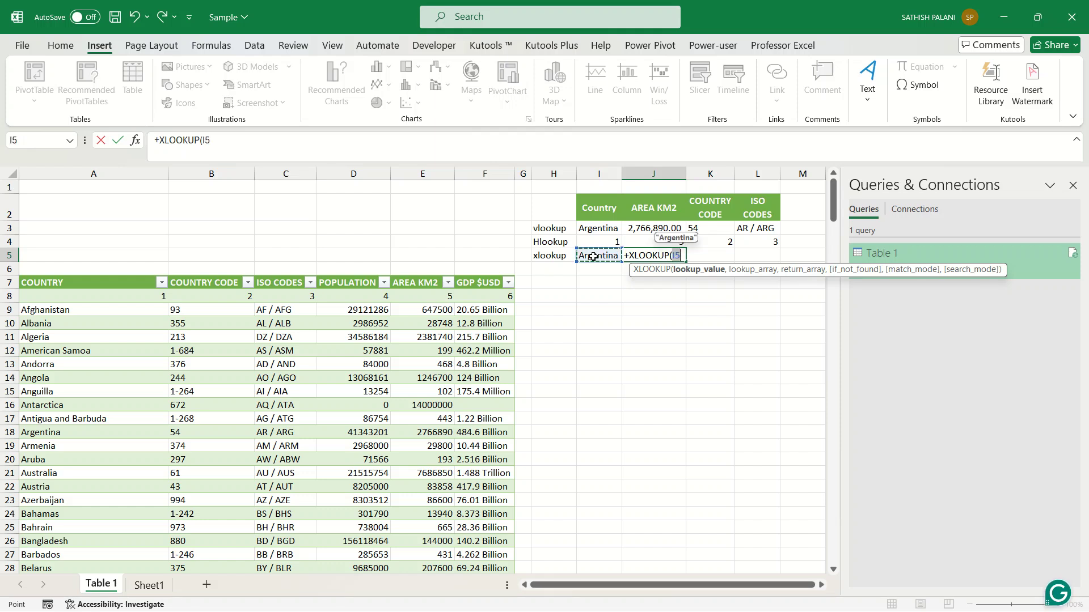
type(",")
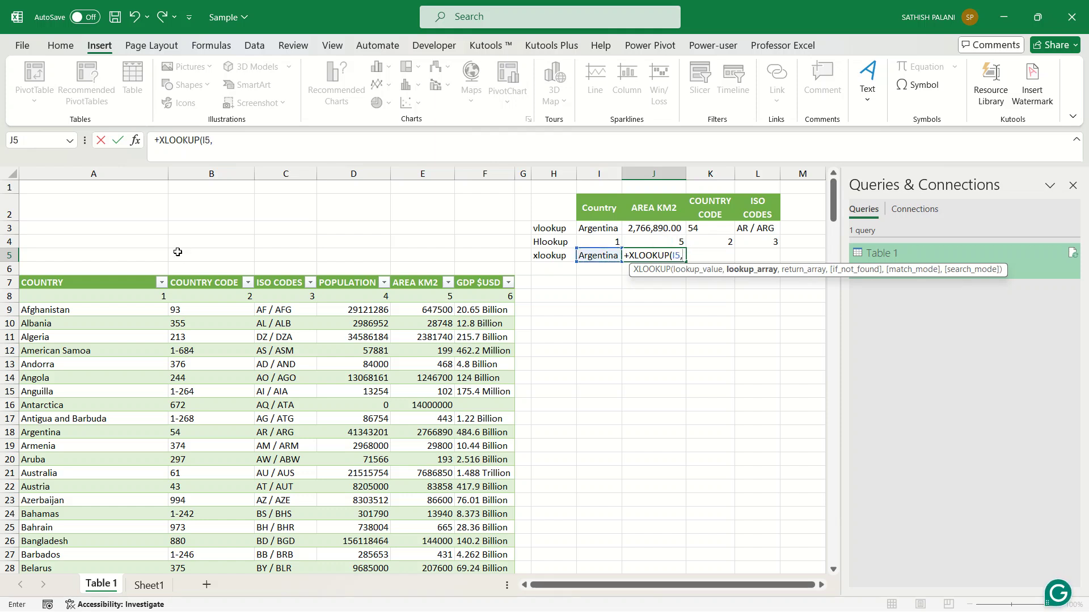
left_click(108, 169)
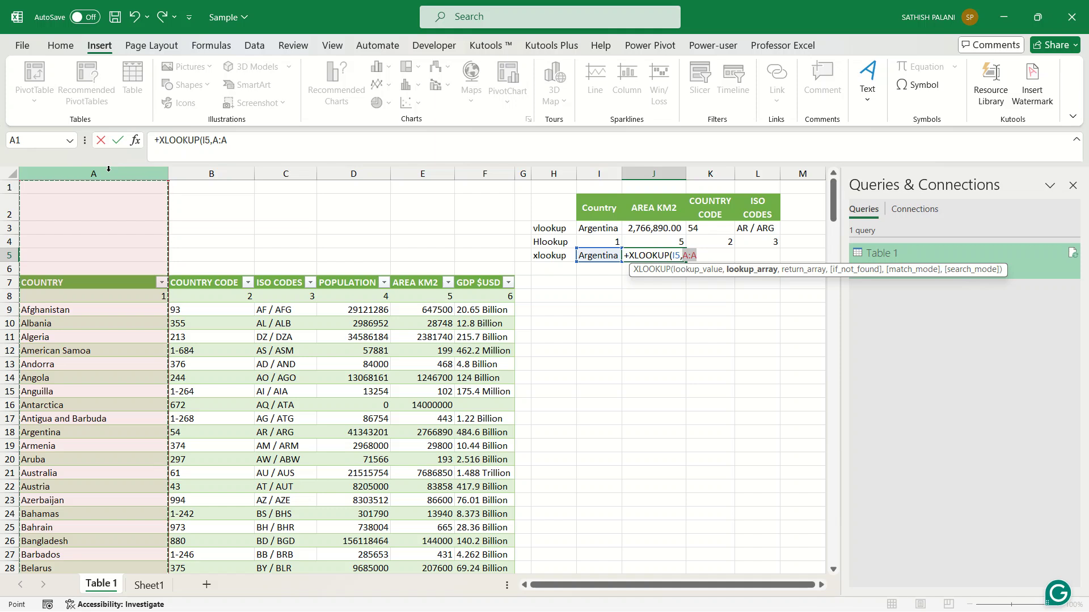
type(",")
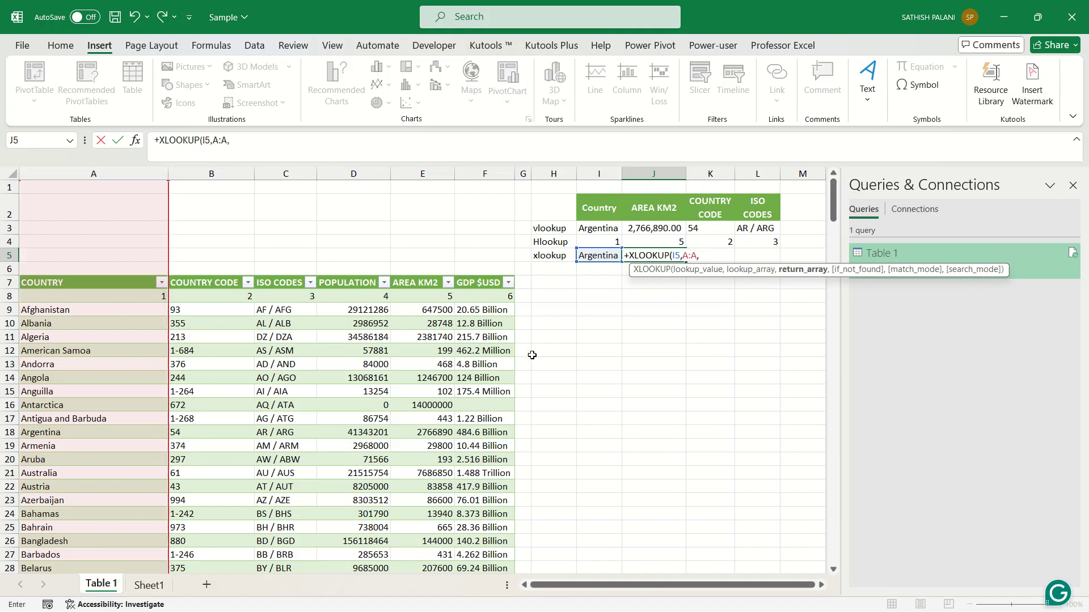
left_click(424, 171)
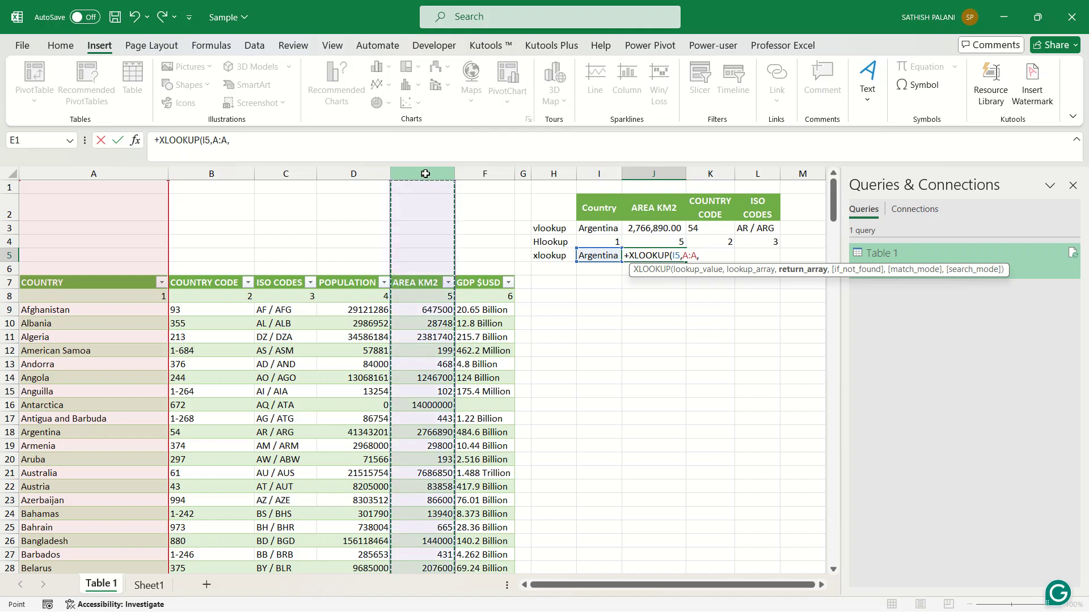
type(",")
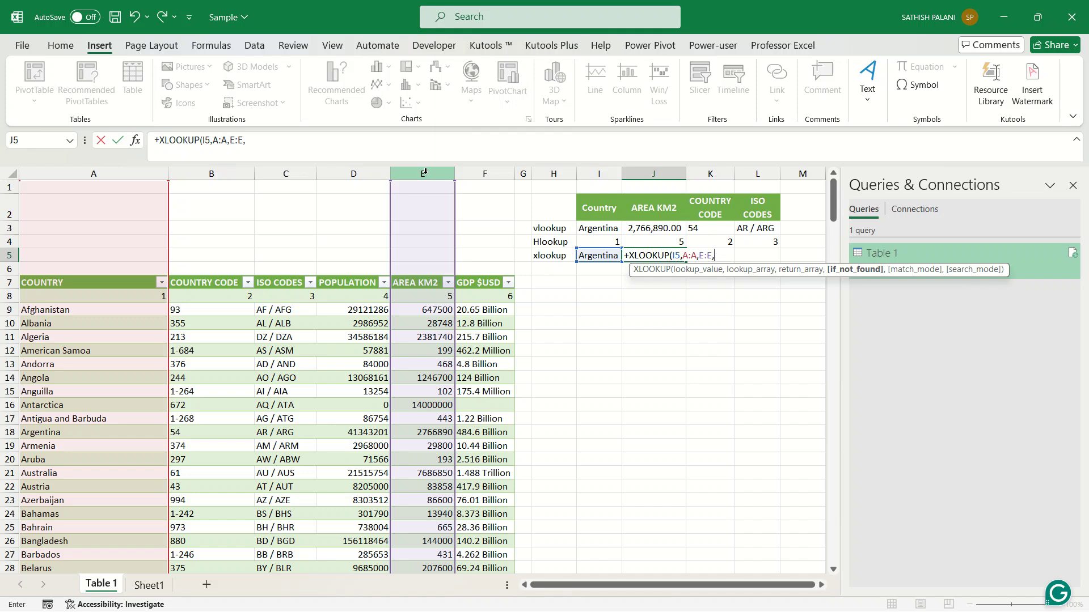
type("\"\",")
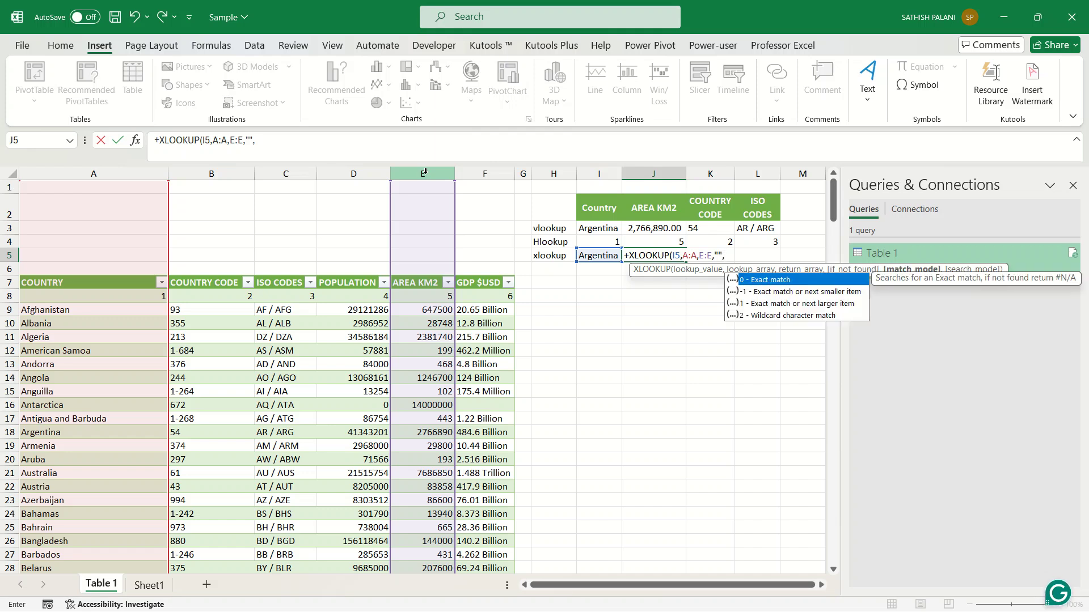
type("0)")
key("ctrl+Return")
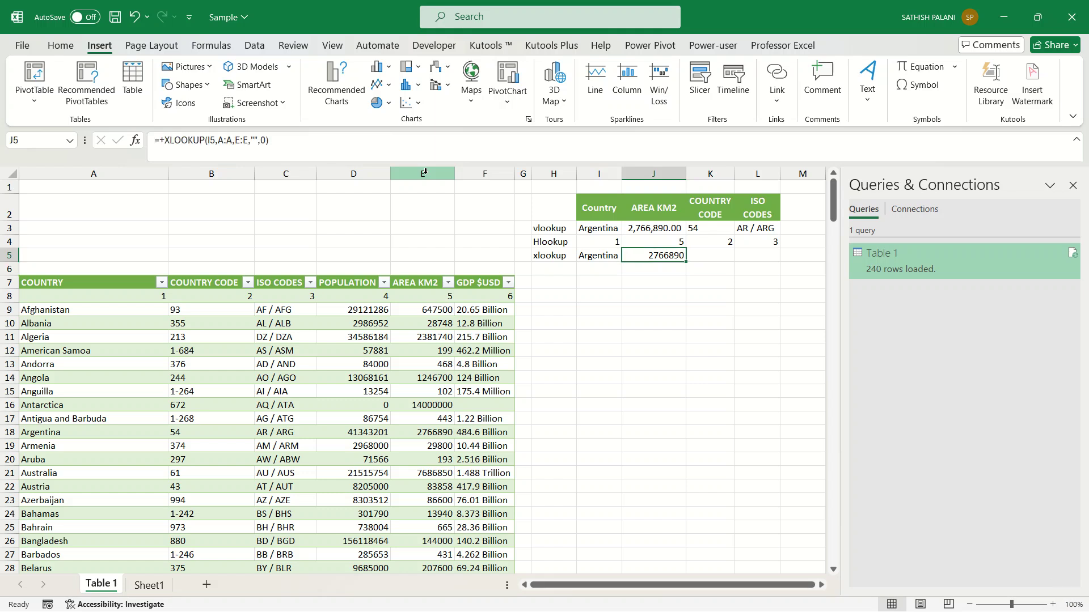
Step: Enter an XLOOKUP formula in K5 that looks up I5 in A:A and returns from B:B, with "" if not found and match mode 0
key("Right")
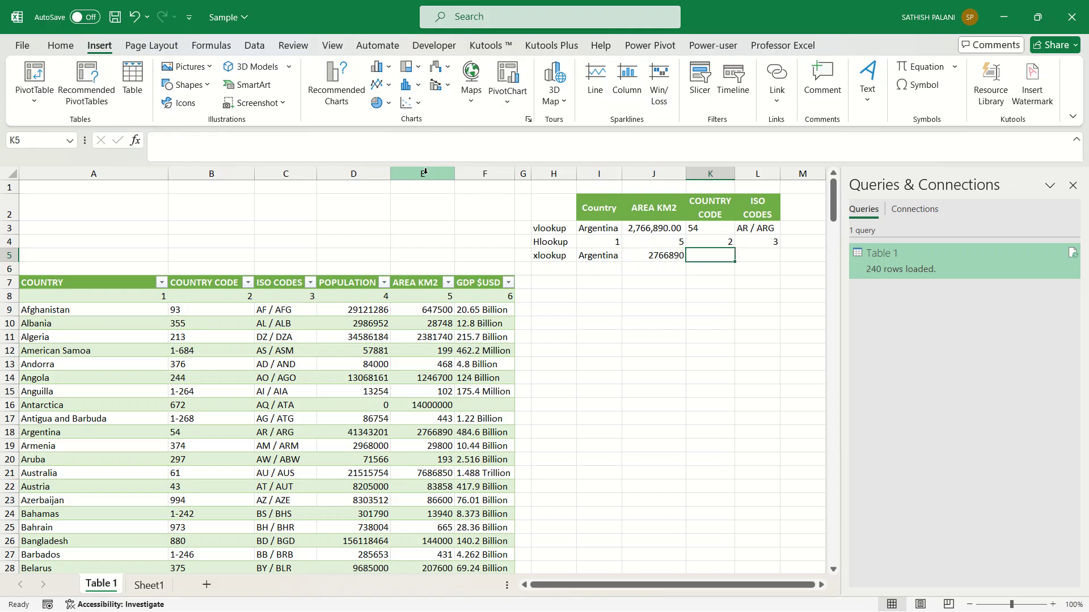
key("Left")
key("F2")
key("Escape")
key("Right")
type("+xlo")
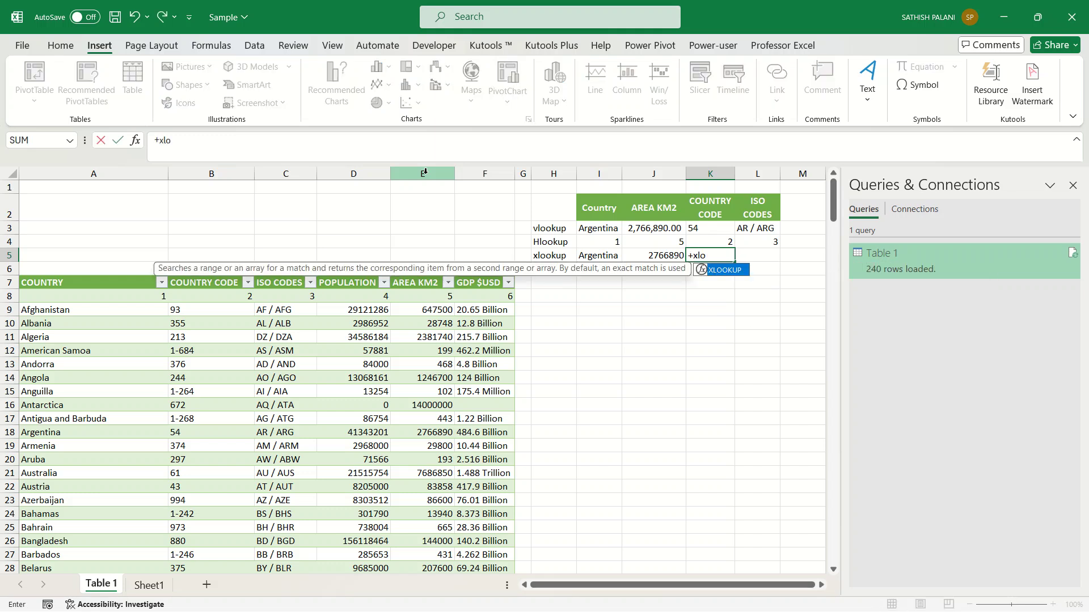
key("Tab")
key("Left")
key("Left")
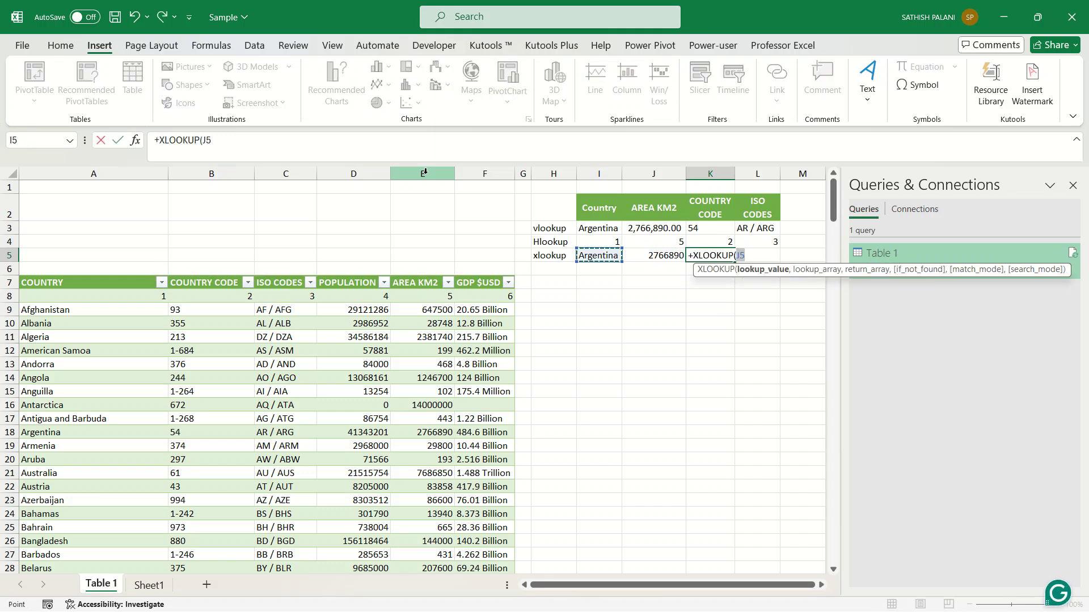
type(",")
left_click(93, 168)
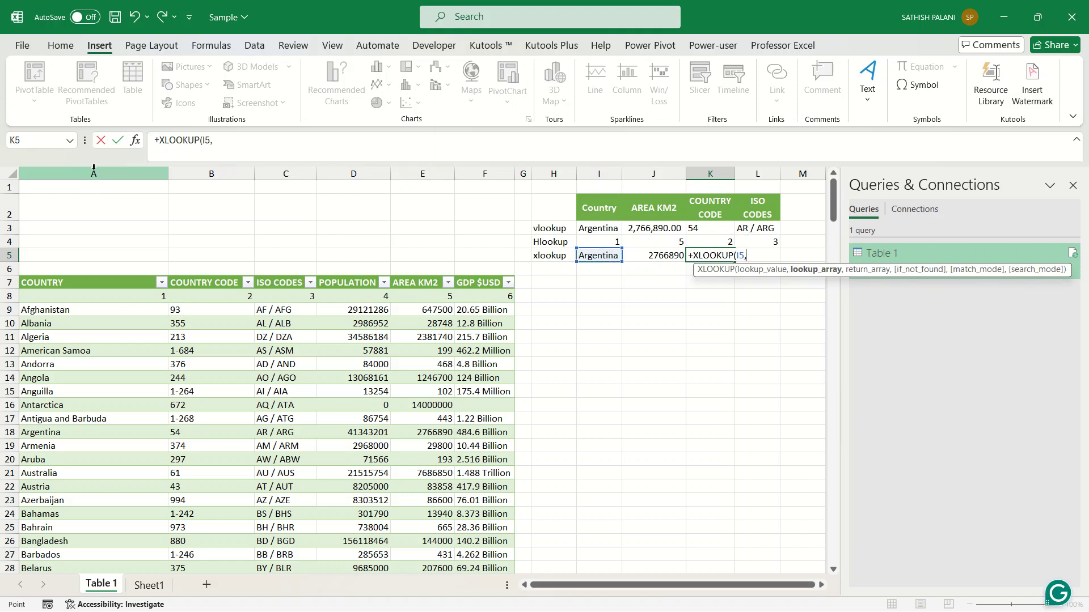
left_click(93, 167)
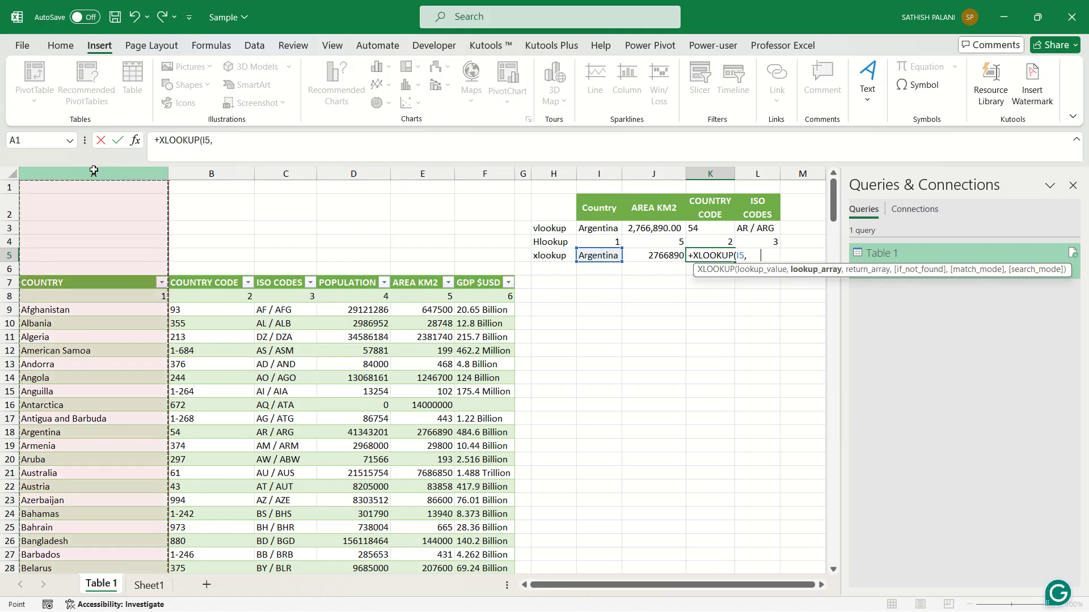
type(",")
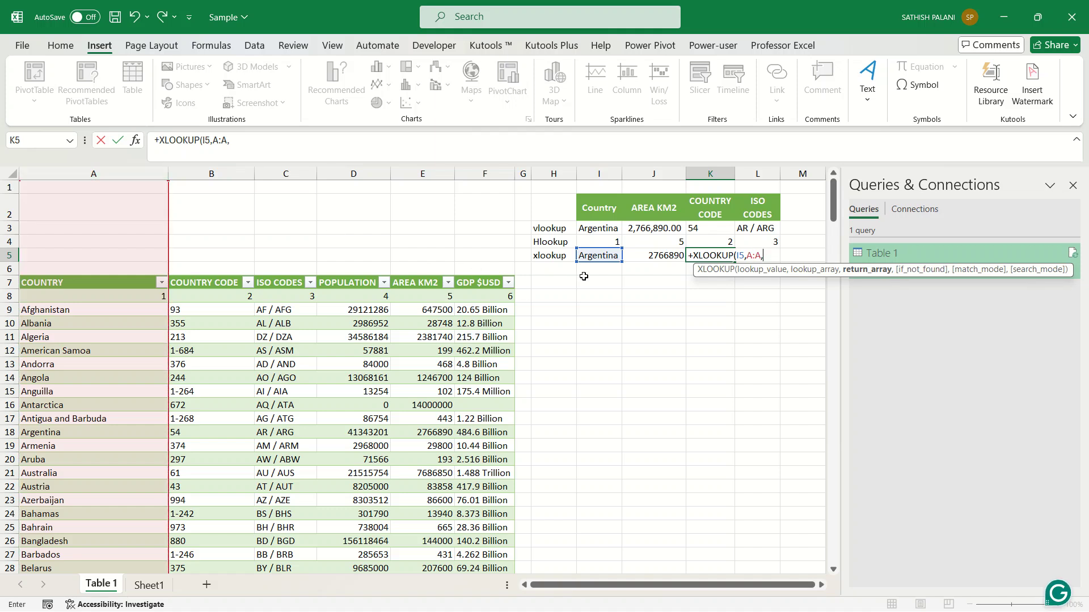
left_click(213, 174)
left_click(213, 174)
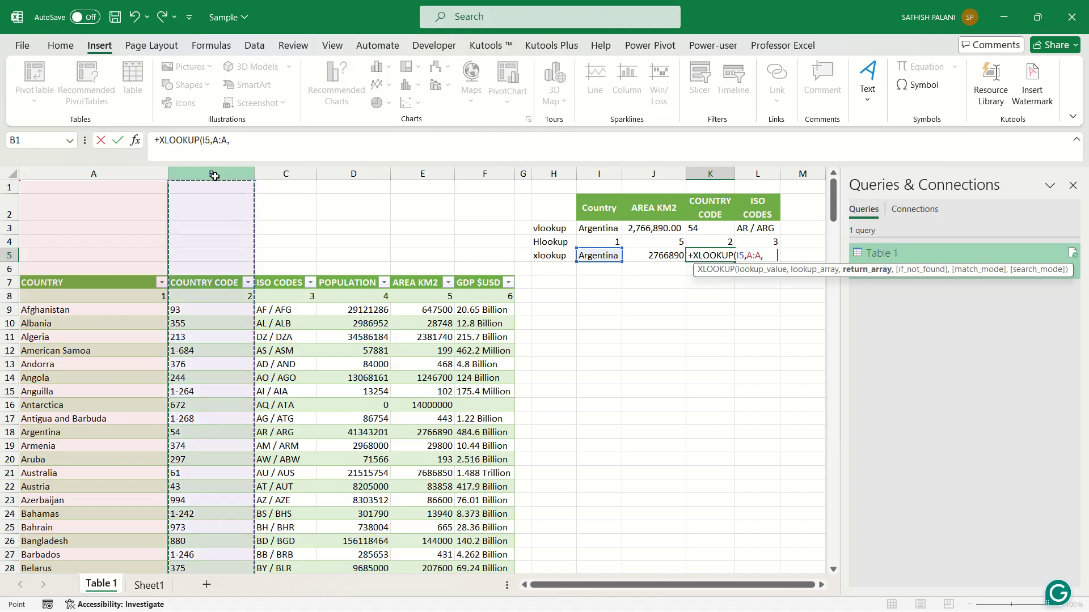
type(",")
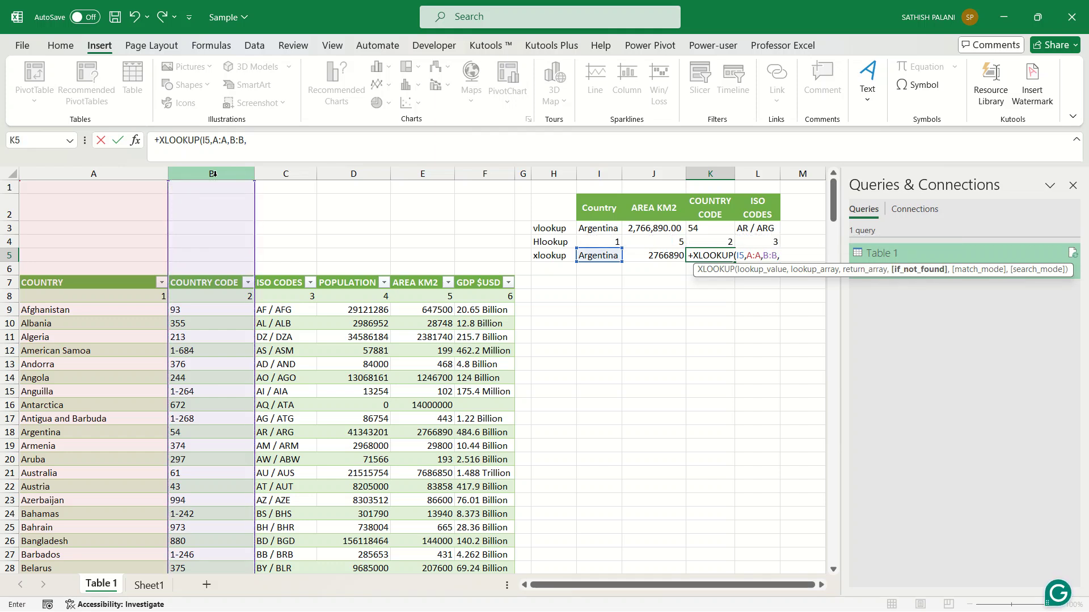
type("\"\",0")
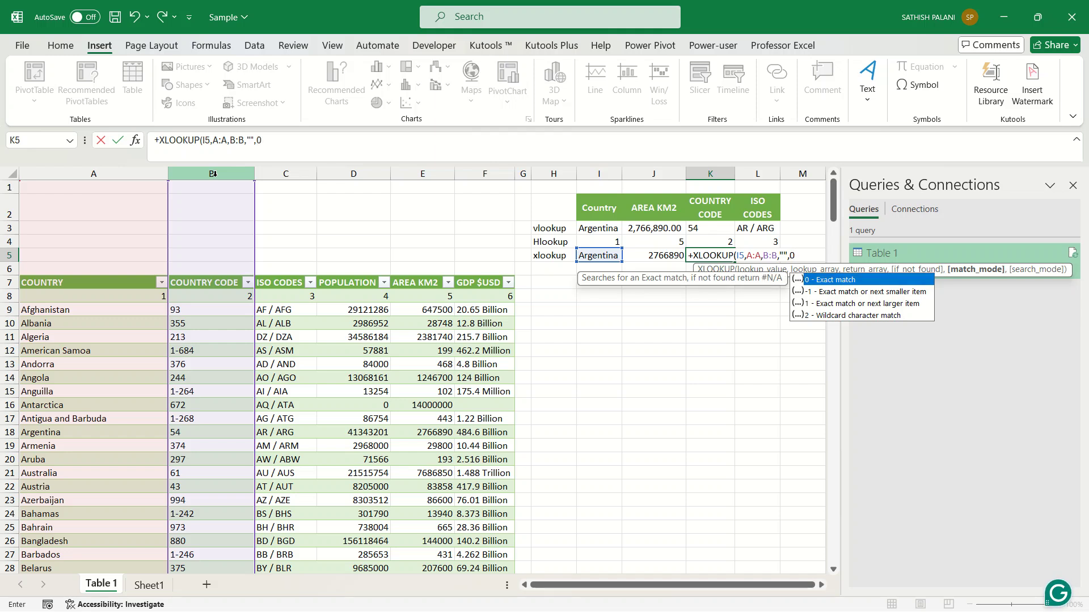
type(")")
key("Return")
Step: Enter an XLOOKUP formula in L5 that looks up I5 in A:A and returns from C:C, with "" if not found and match mode 0
key("Up")
key("Right")
type("+")
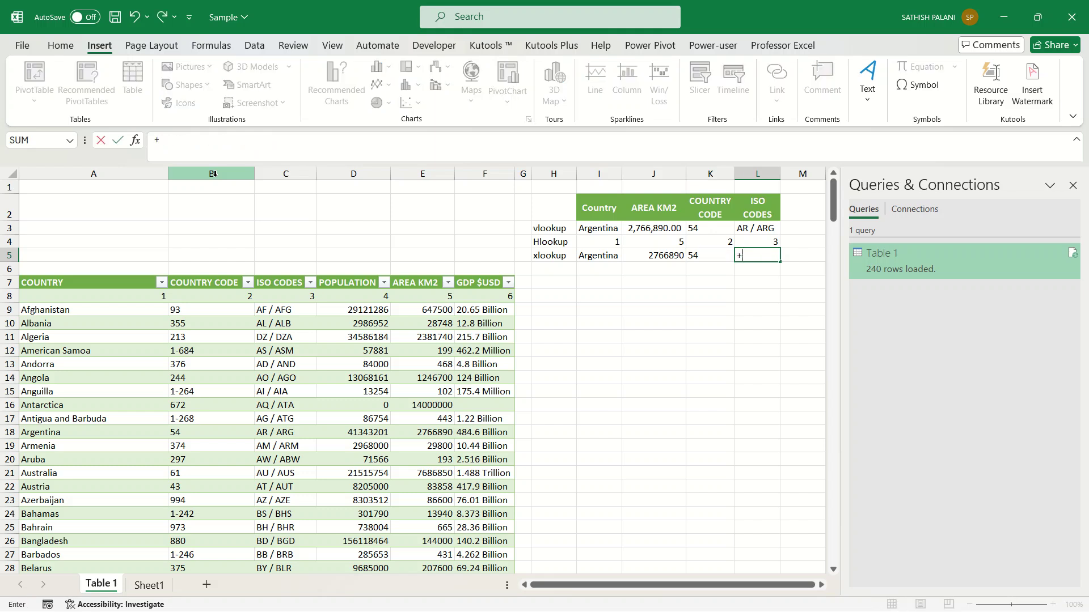
type("xlookup")
key("Tab")
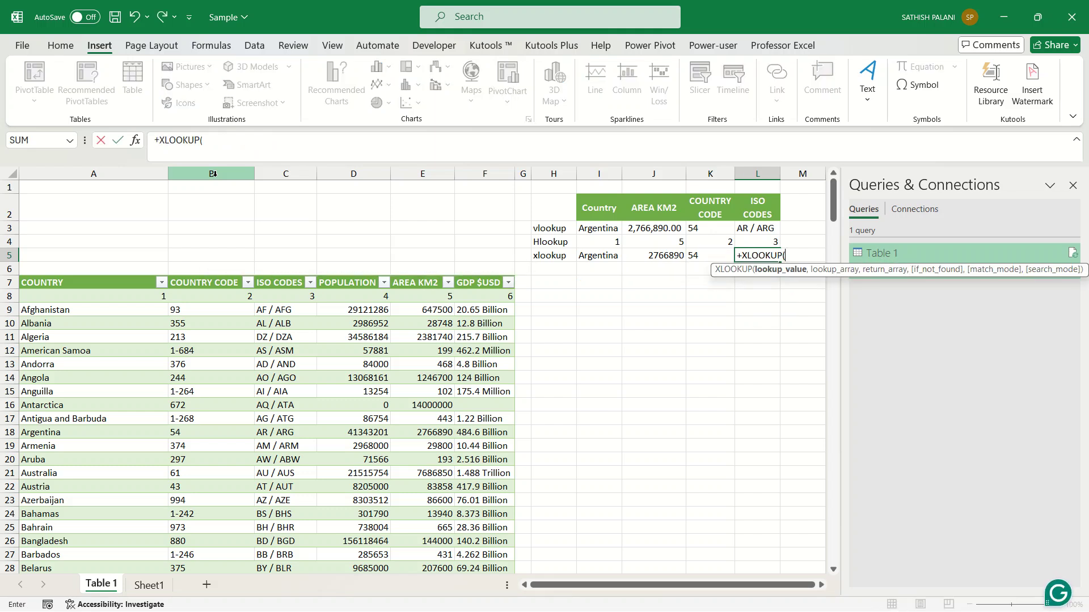
left_click(591, 255)
type(",")
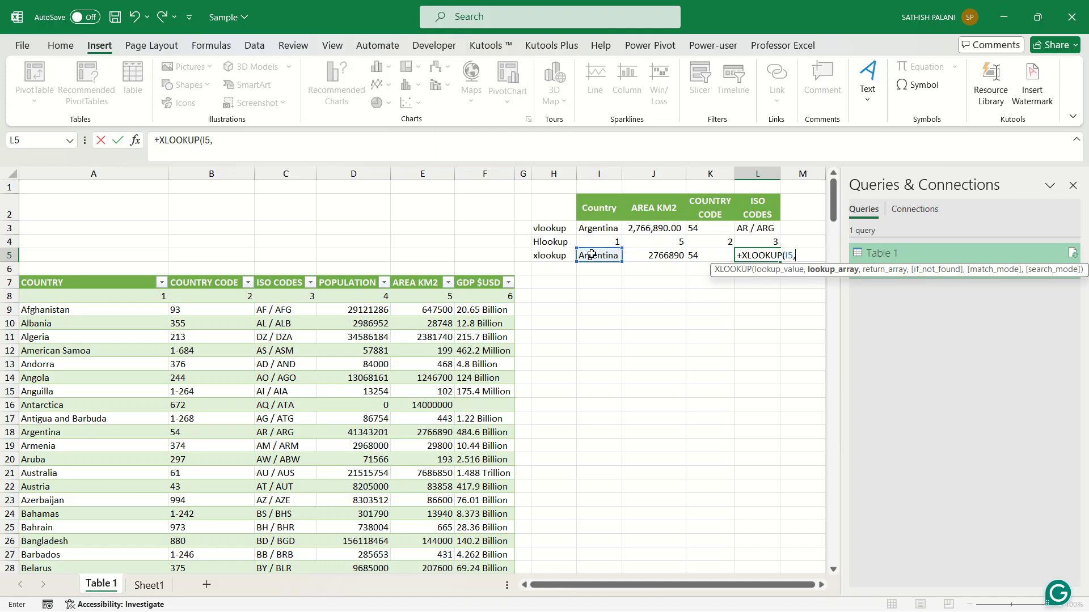
left_click(133, 173)
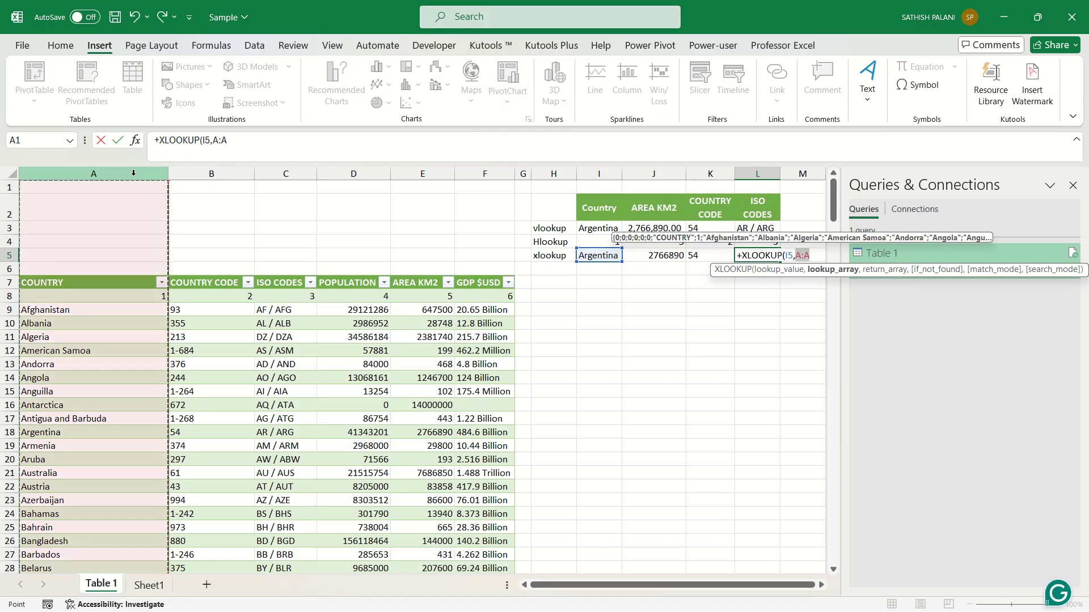
type(",")
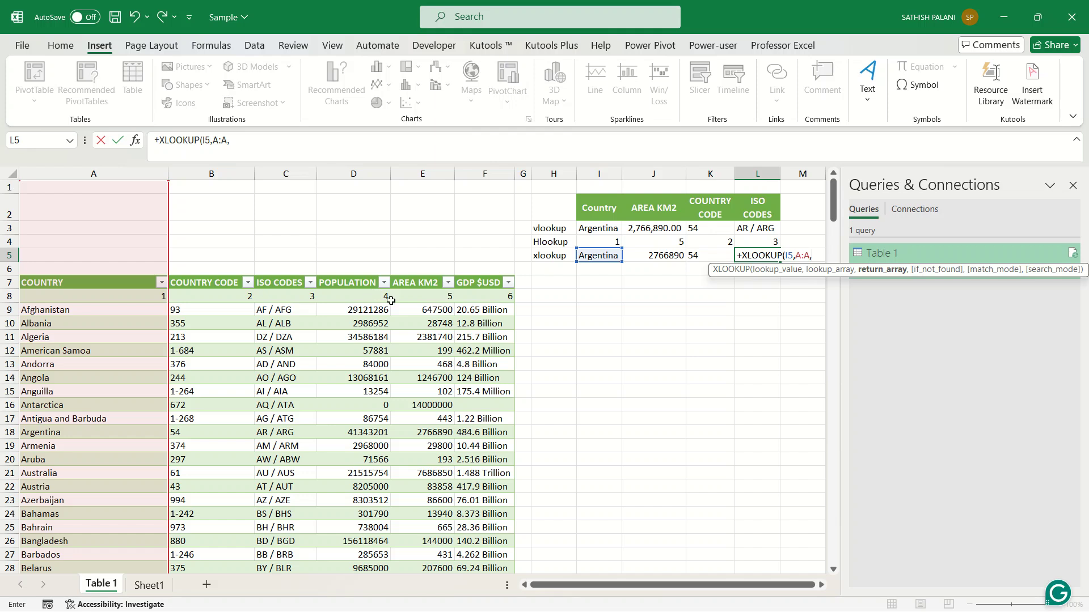
left_click(284, 174)
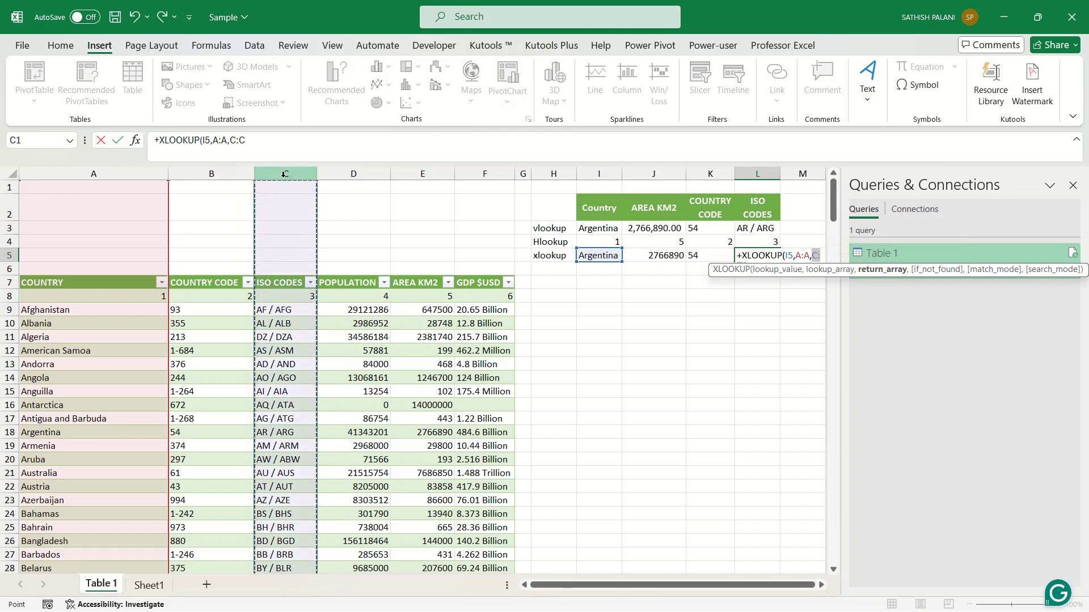
type(",")
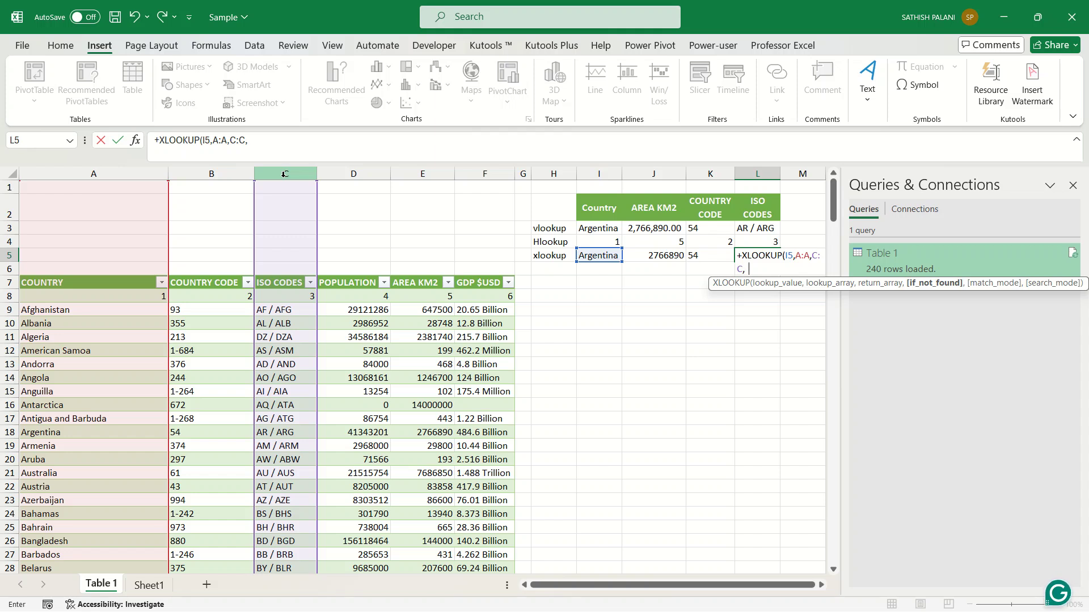
type("\"\",")
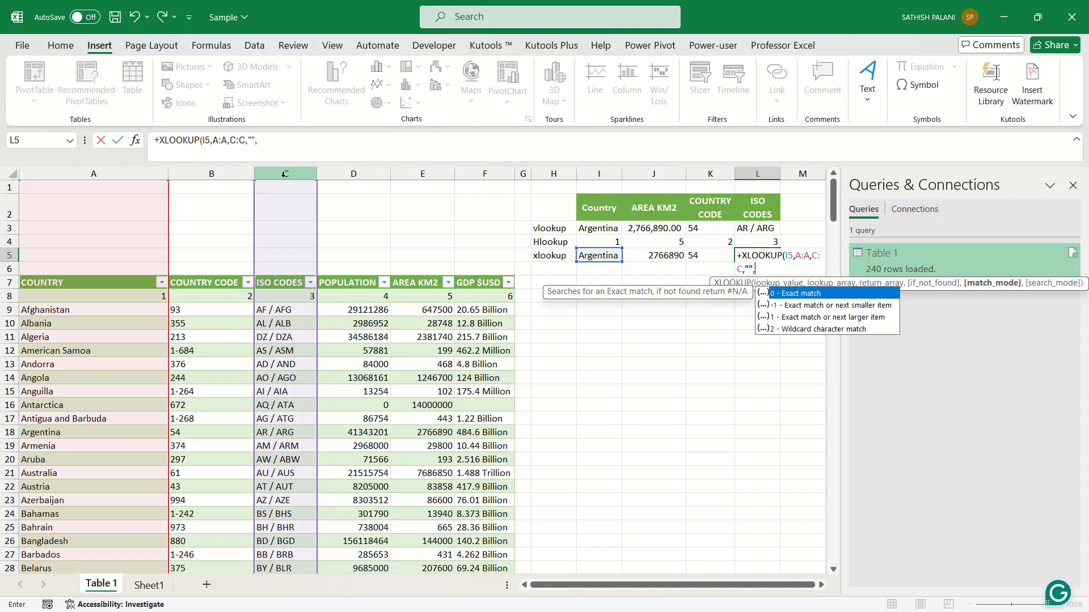
type("0)")
key("ctrl+Return")
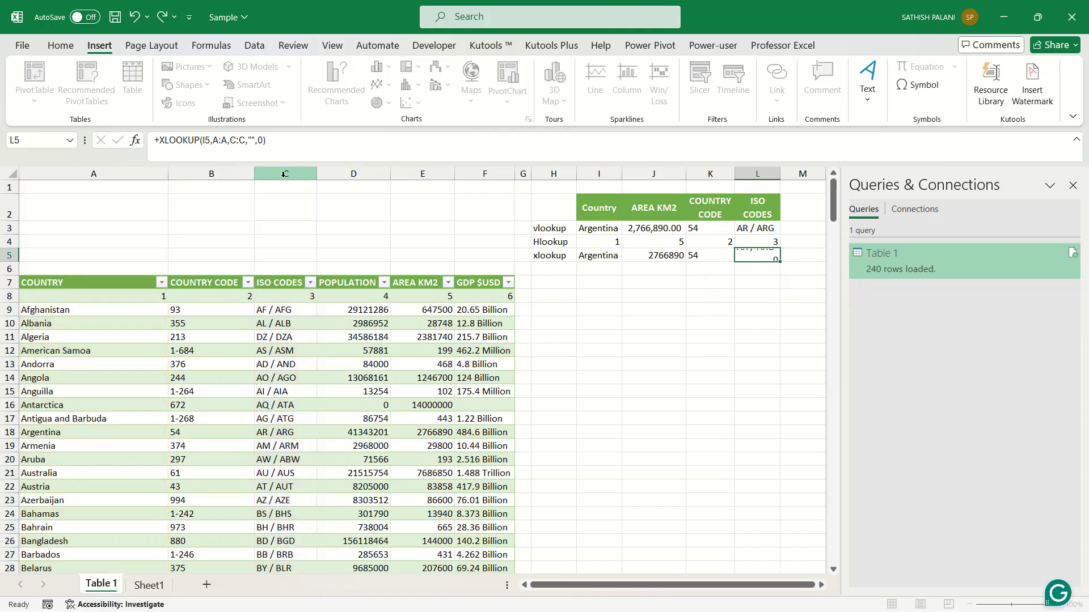
key("Return")
key("Up")
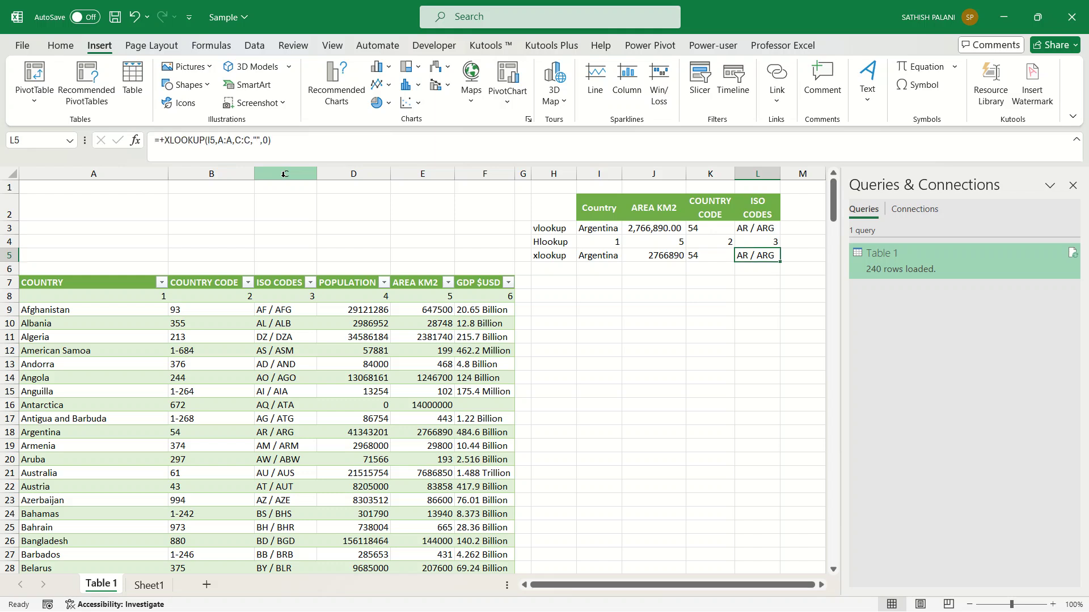
Step: Copy the country cell I3 with its drop-down list and paste it over the formula in I5
left_click_drag(599, 232, 757, 229)
left_click_drag(612, 256, 762, 254)
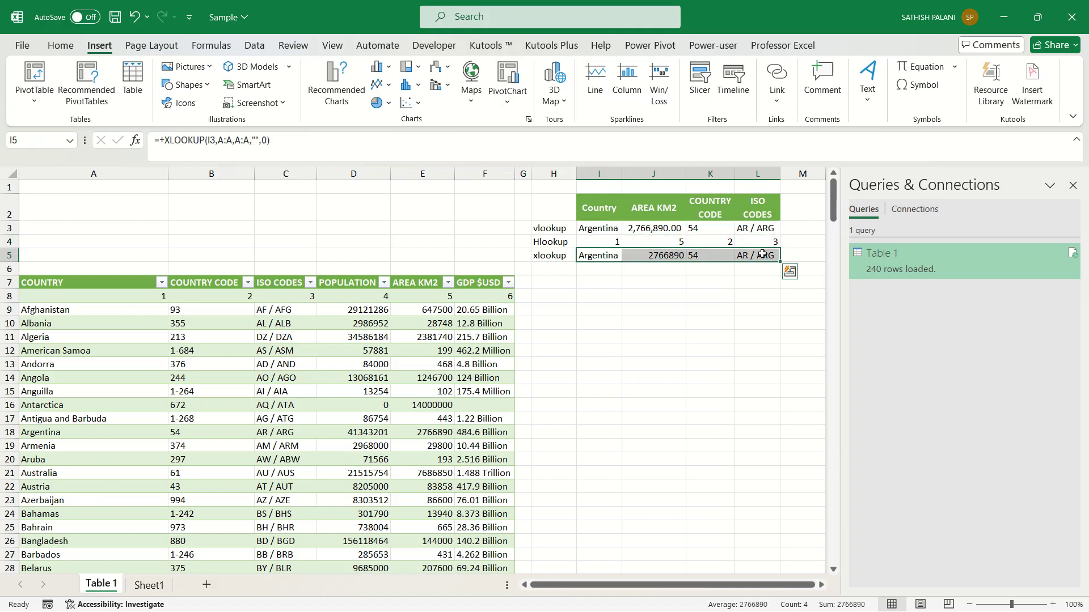
left_click(600, 228)
key("ctrl+c")
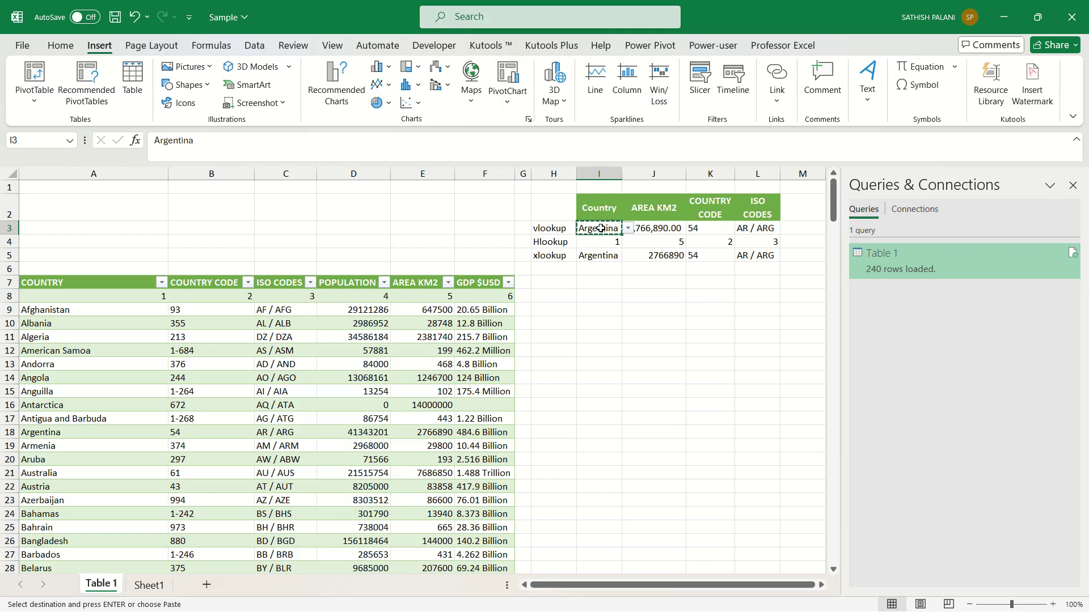
left_click(608, 255)
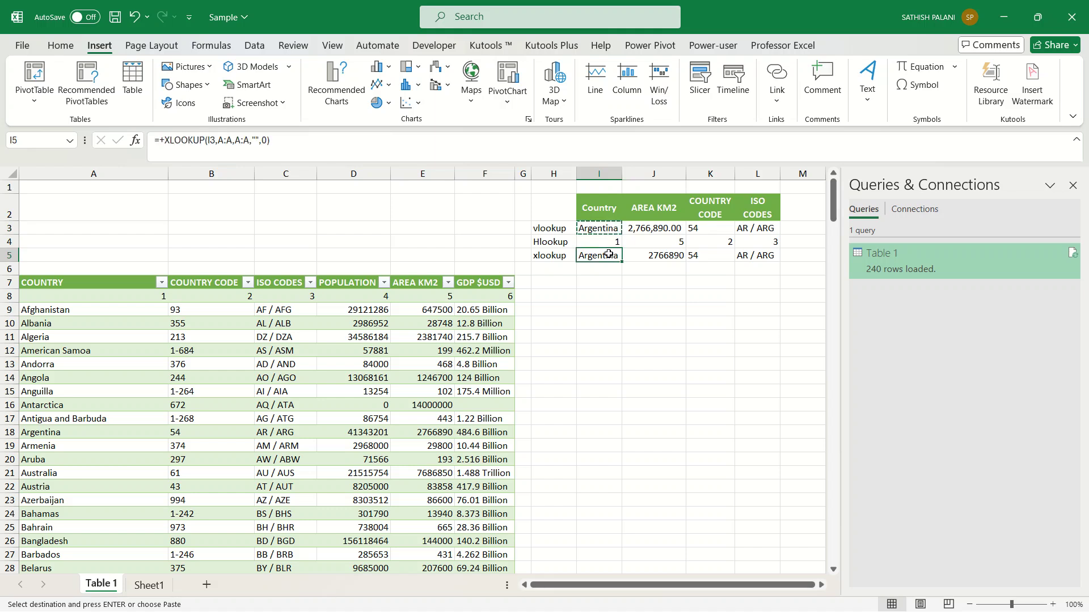
key("ctrl+v")
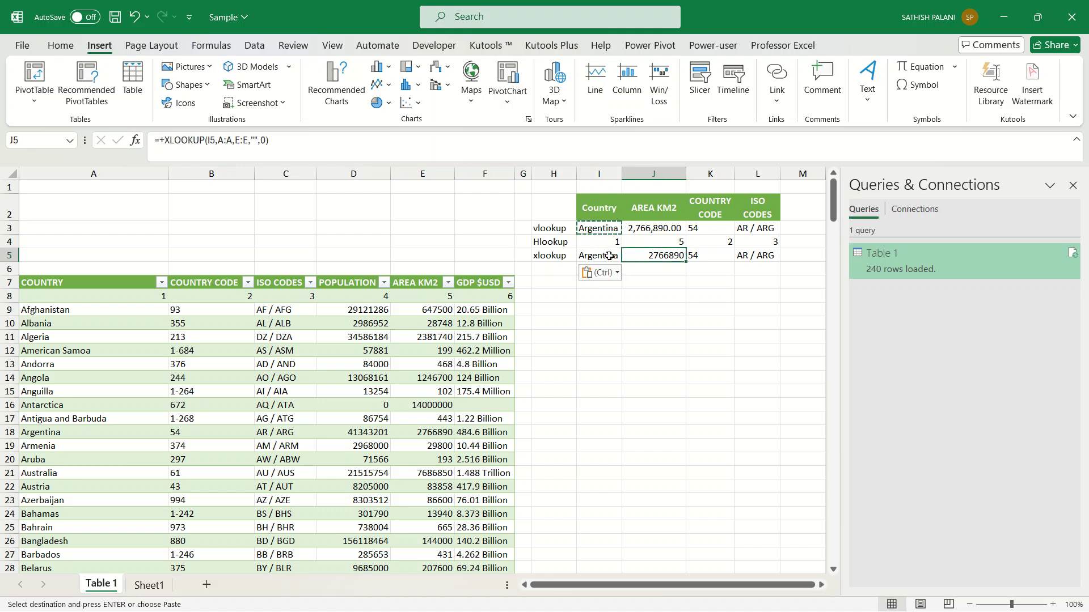
Step: Test the XLOOKUP row by choosing Australia, Argentina and finally Algeria from the drop-down list in I5
left_click(628, 256)
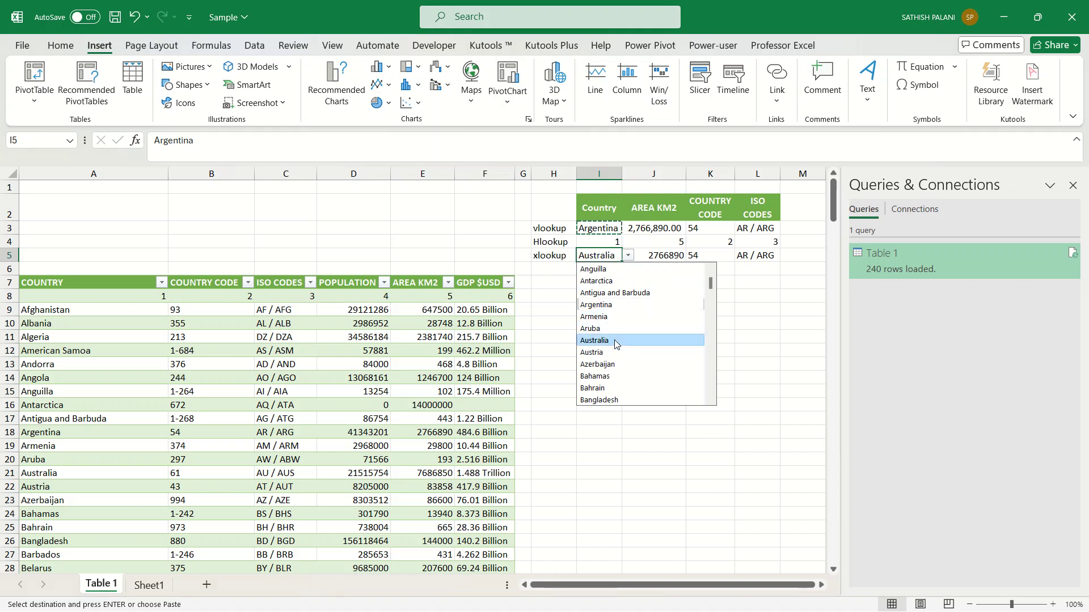
left_click(614, 339)
left_click(628, 256)
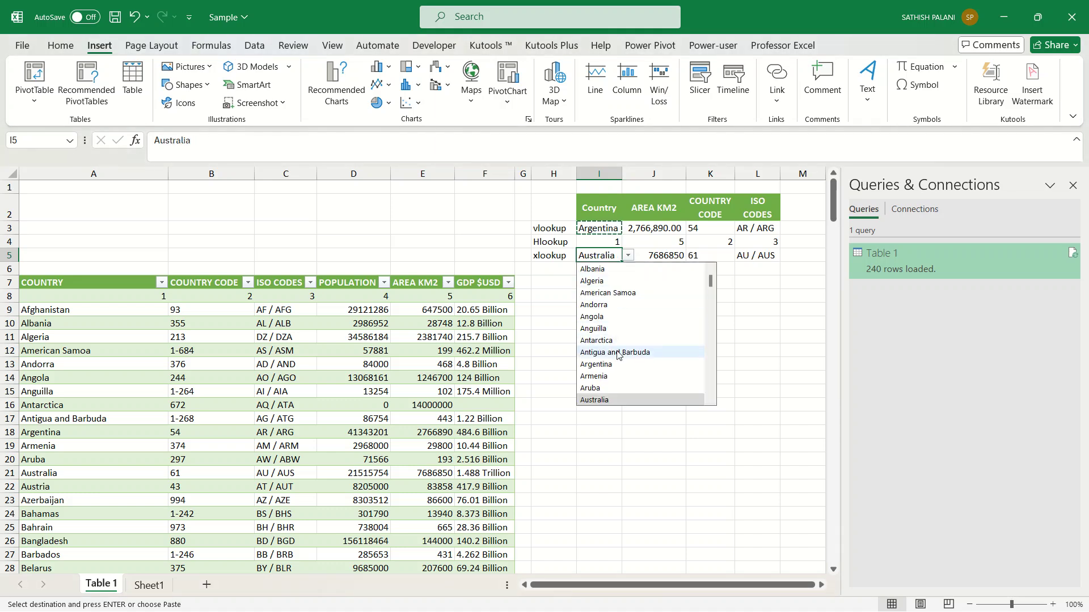
left_click(617, 366)
left_click(628, 256)
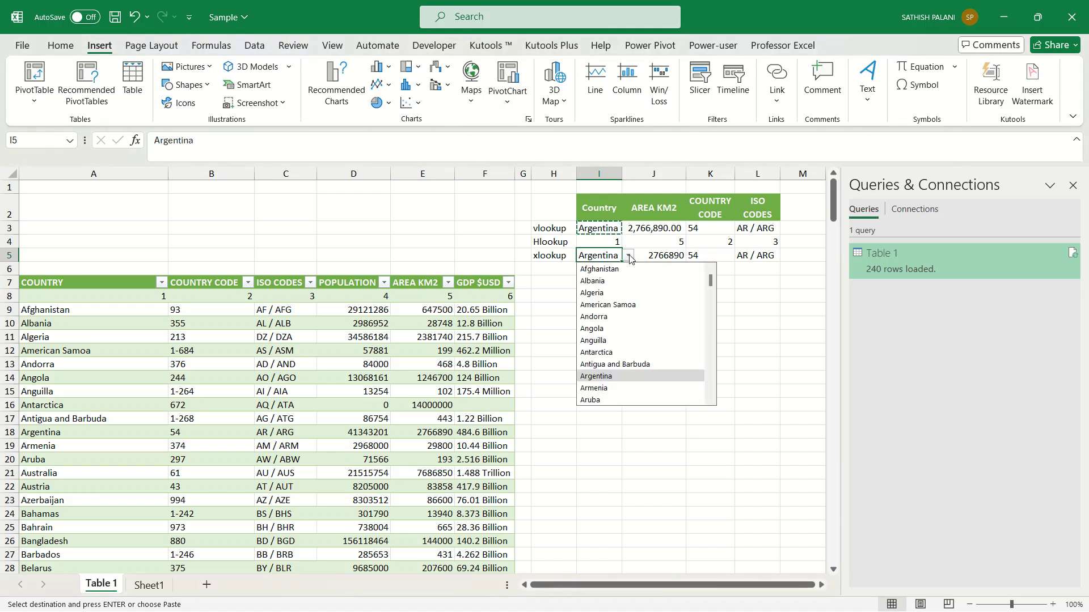
left_click(618, 293)
Step: Review the XLOOKUP formula in J5, the HLOOKUP row I4:L4, and the country table's headers, lookup column and data columns
left_click(668, 255)
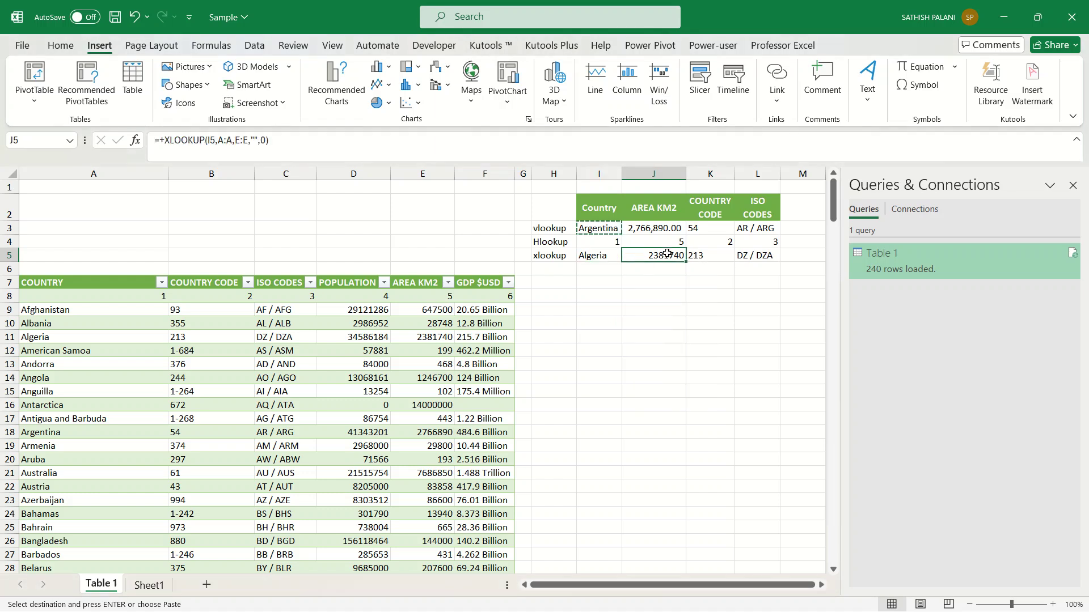
double_click(666, 254)
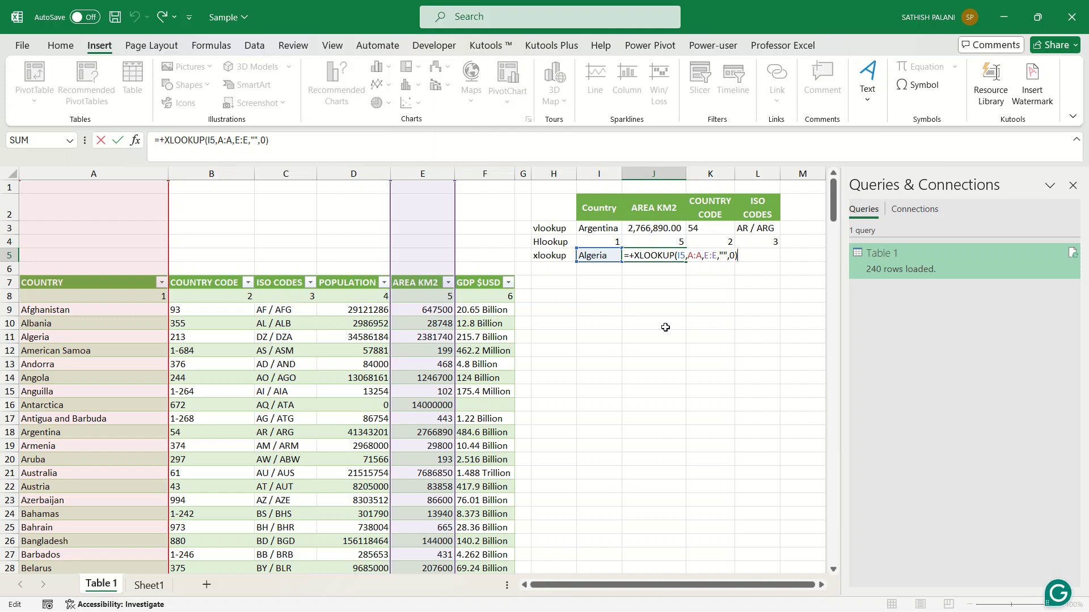
key("ctrl+Return")
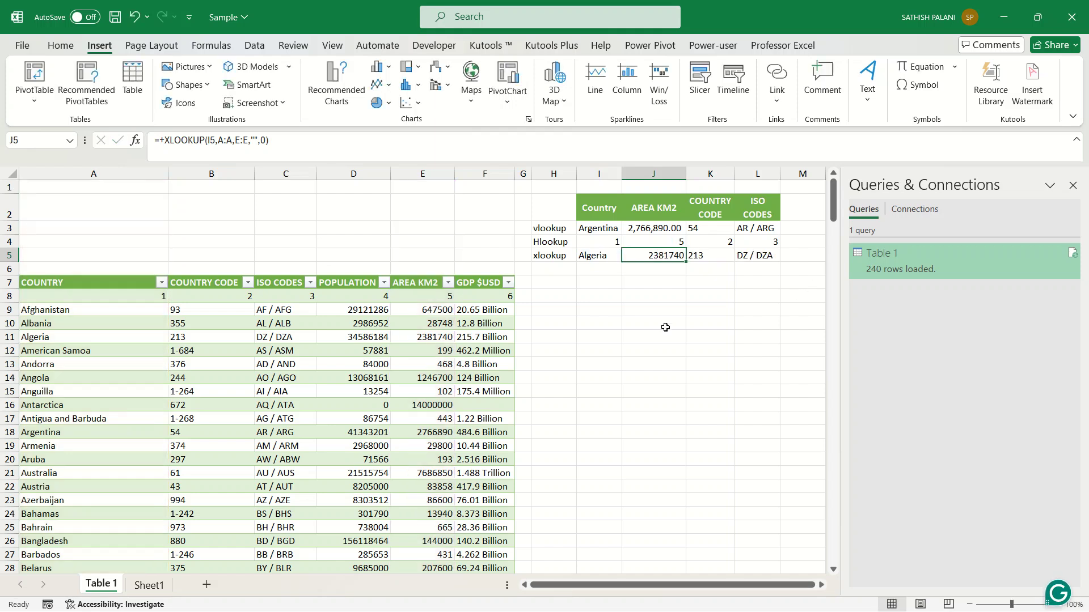
key("Left")
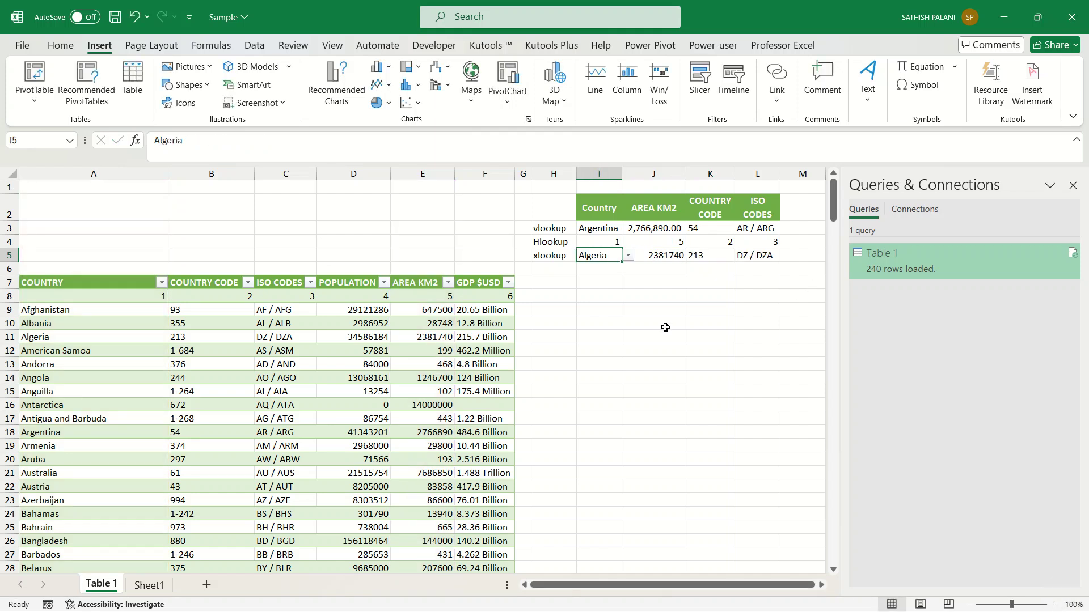
left_click(608, 266)
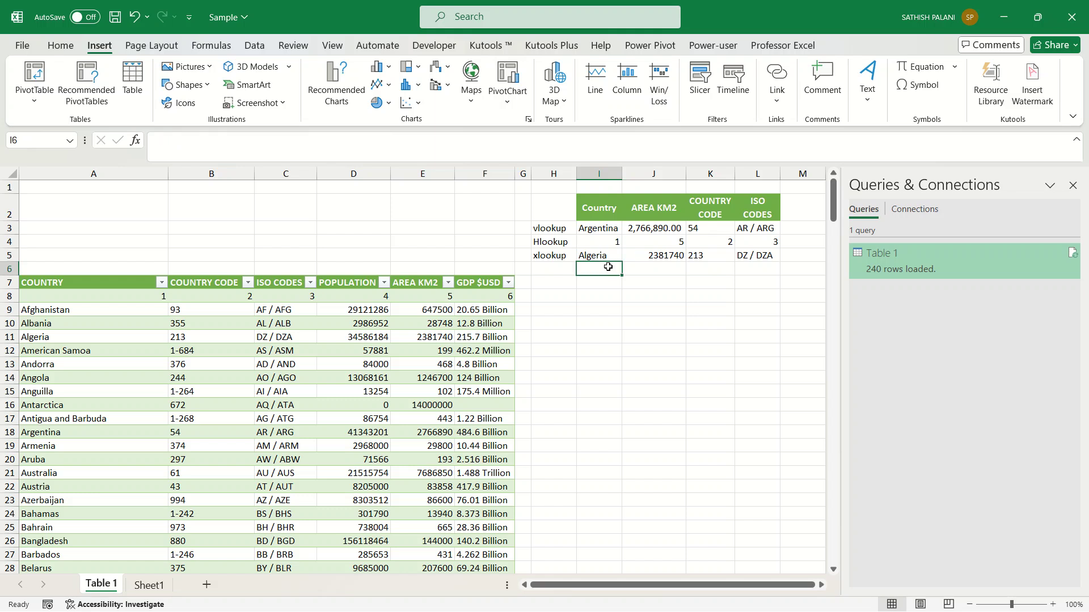
left_click_drag(606, 243, 771, 236)
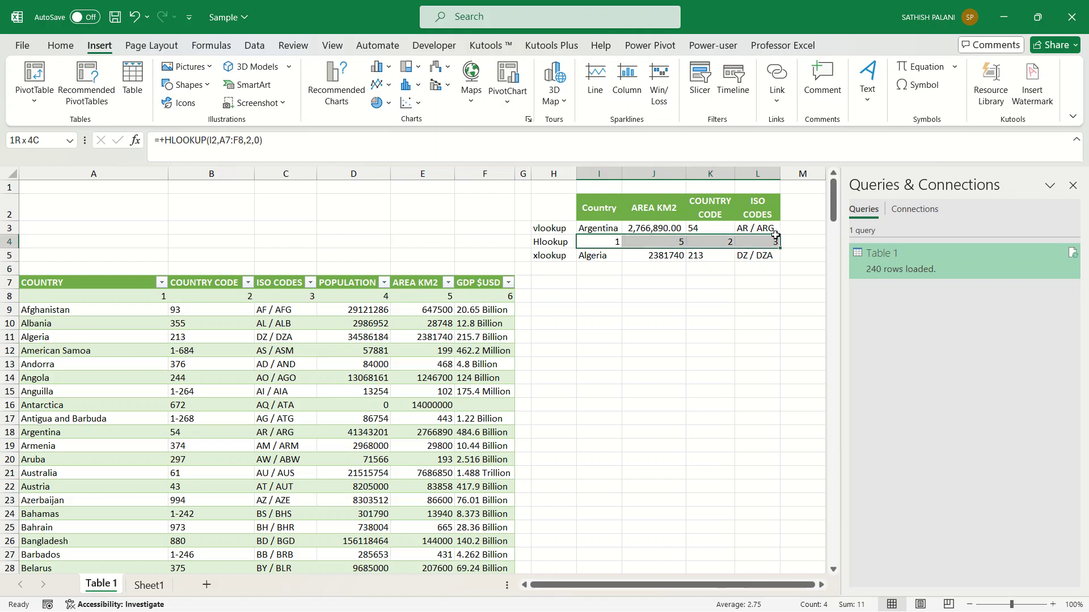
left_click_drag(59, 282, 488, 530)
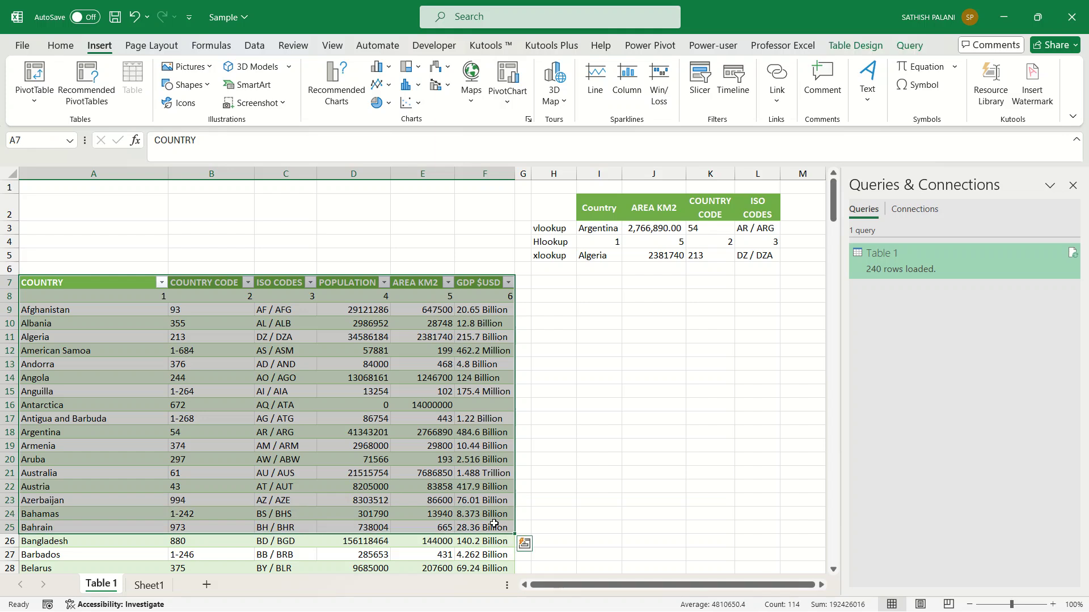
left_click_drag(139, 285, 138, 522)
left_click_drag(215, 297, 488, 516)
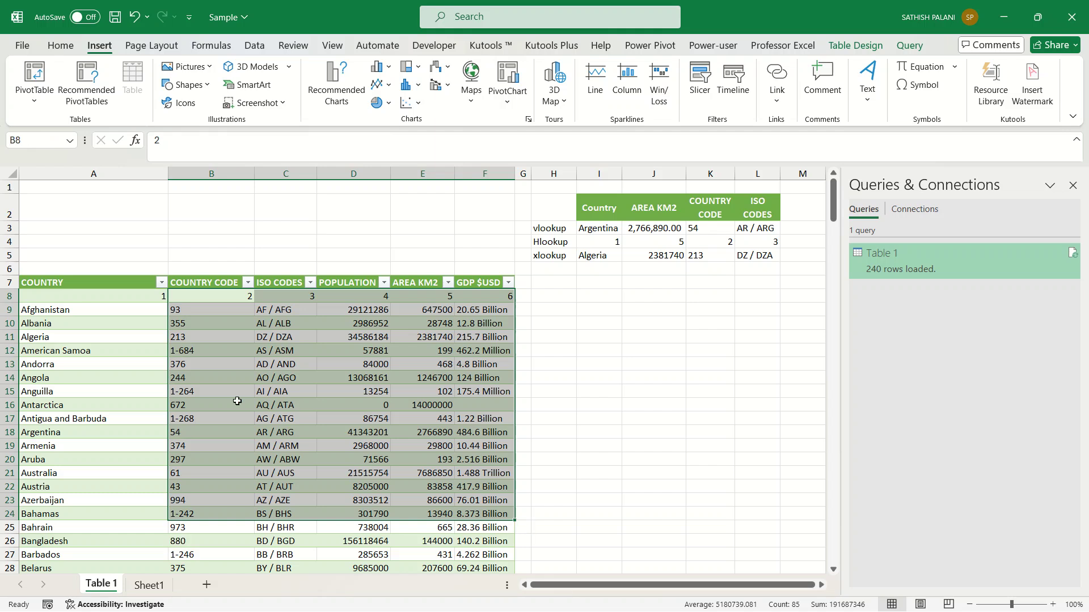
left_click_drag(70, 283, 487, 404)
left_click_drag(109, 279, 486, 569)
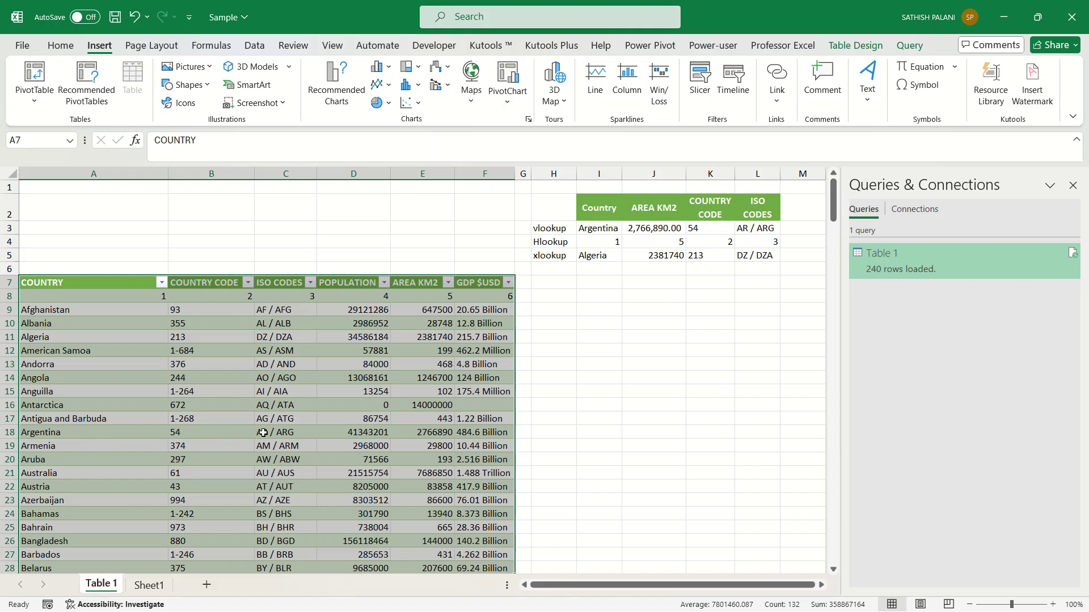
Step: Fill the xlookup label from H5 down into H6
left_click(566, 271)
key("ctrl+d")
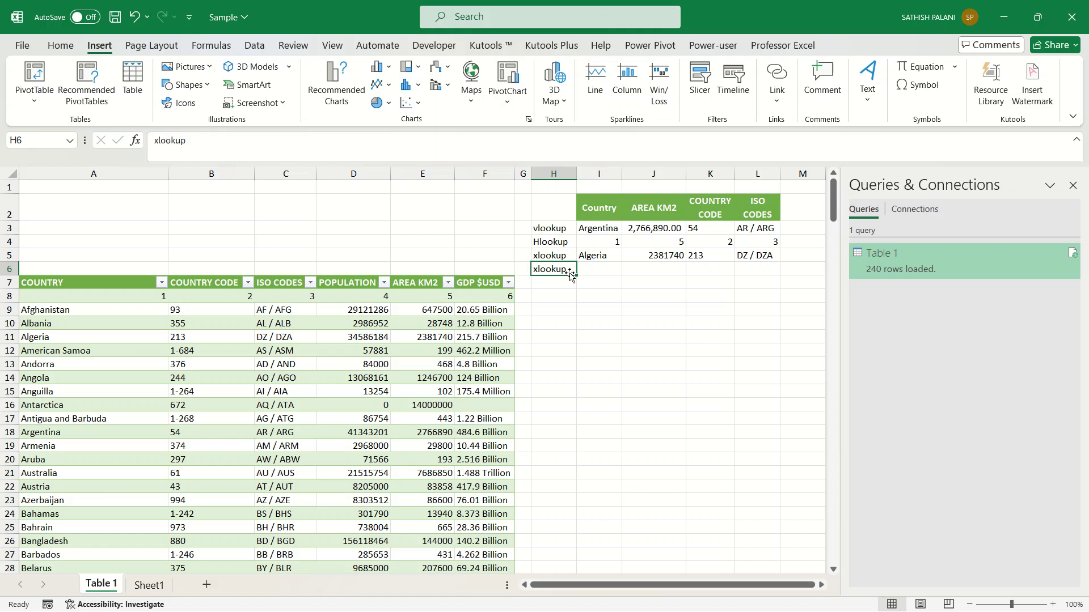
key("Tab")
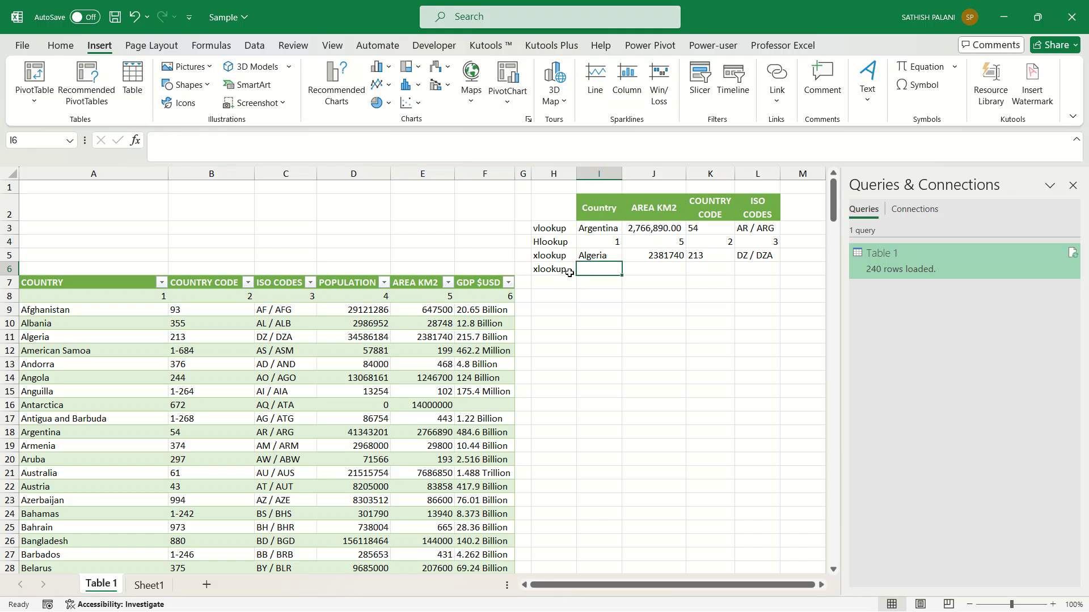
Step: Enter an XLOOKUP formula in I6 that looks up I2 in 7:7 and returns from 8:8, with "Not Found" if not found and match mode 0
type("+xl")
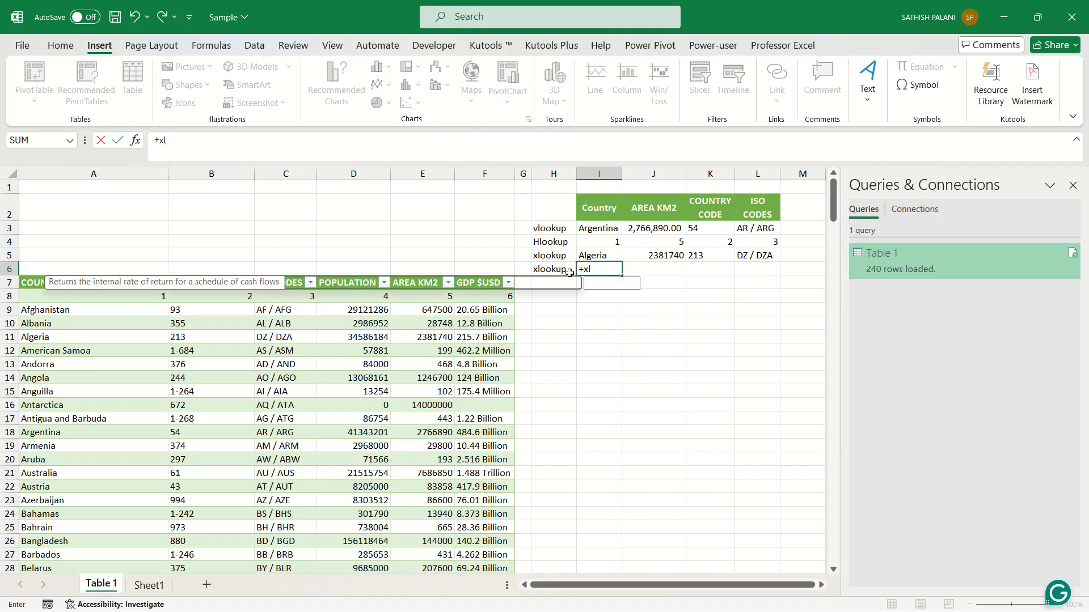
key("Tab")
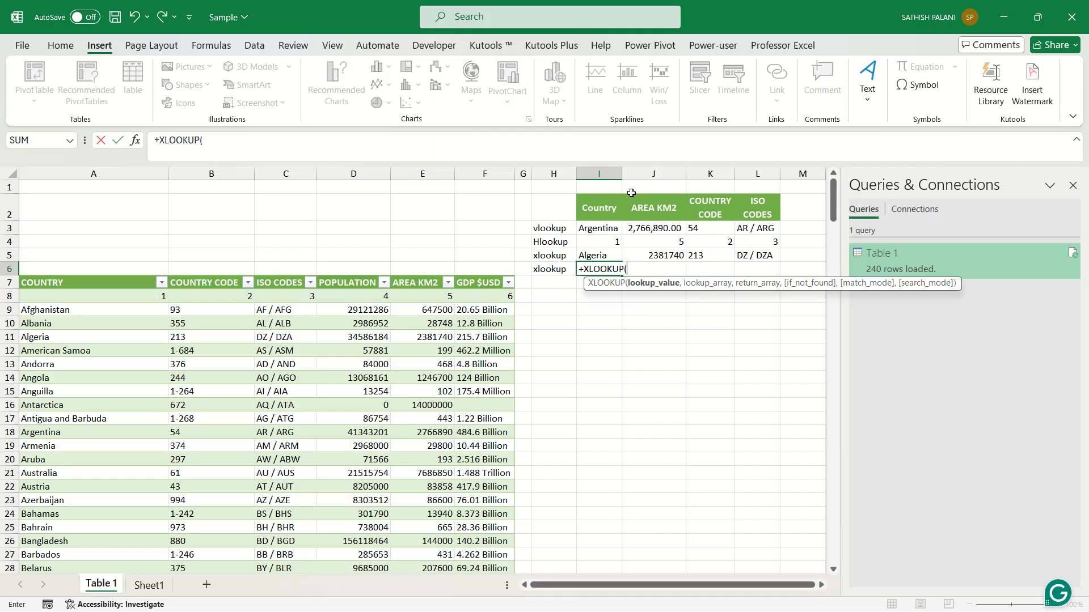
left_click(604, 207)
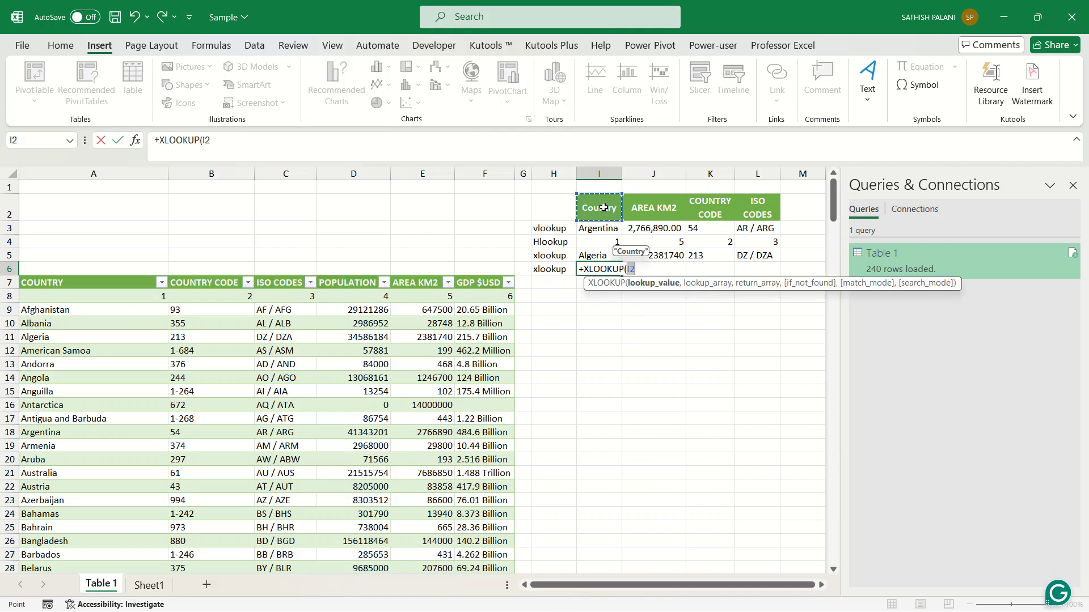
type(",")
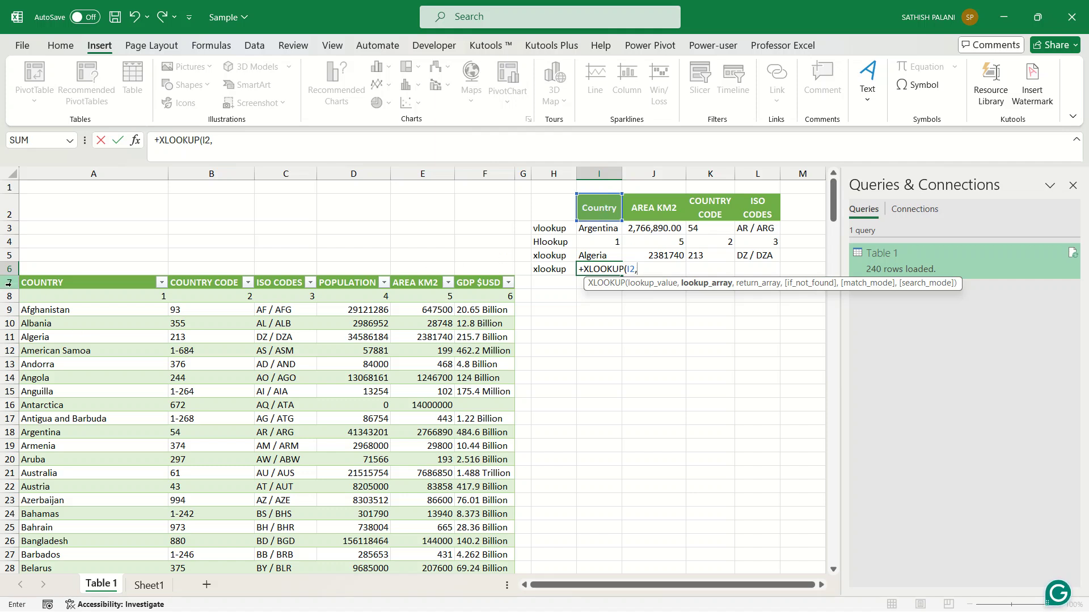
mouse_move(12, 322)
left_mouse_down()
mouse_move(13, 352)
mouse_move(12, 338)
left_mouse_up()
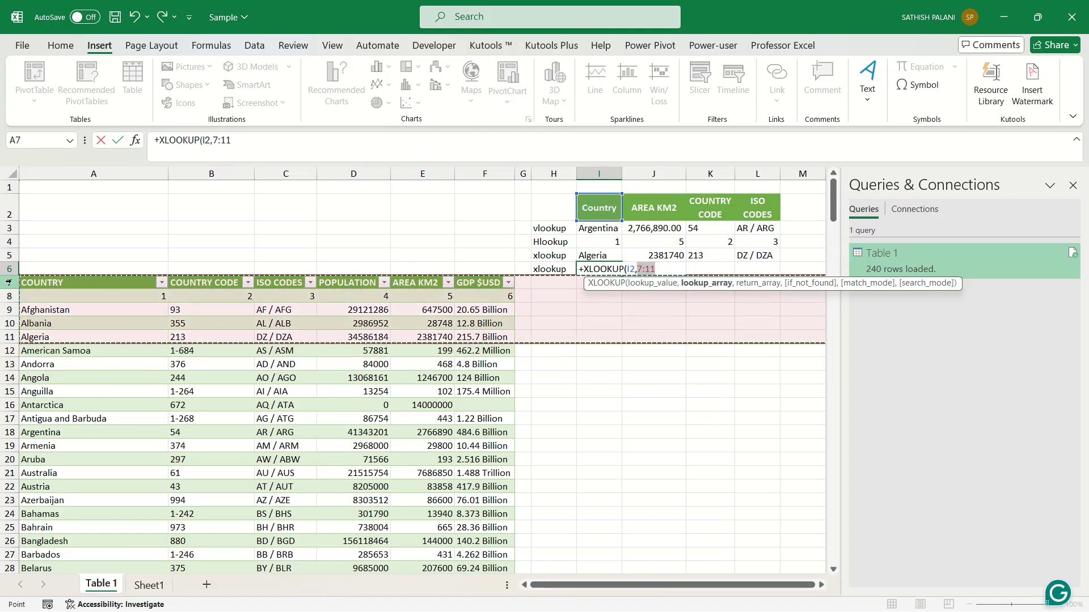
left_click(8, 282)
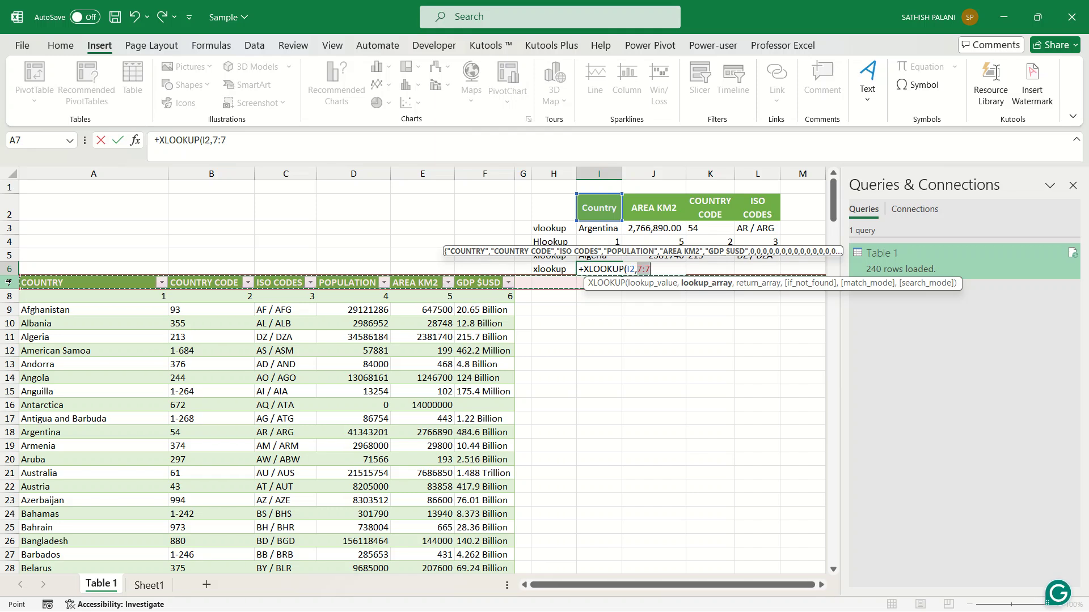
type(",")
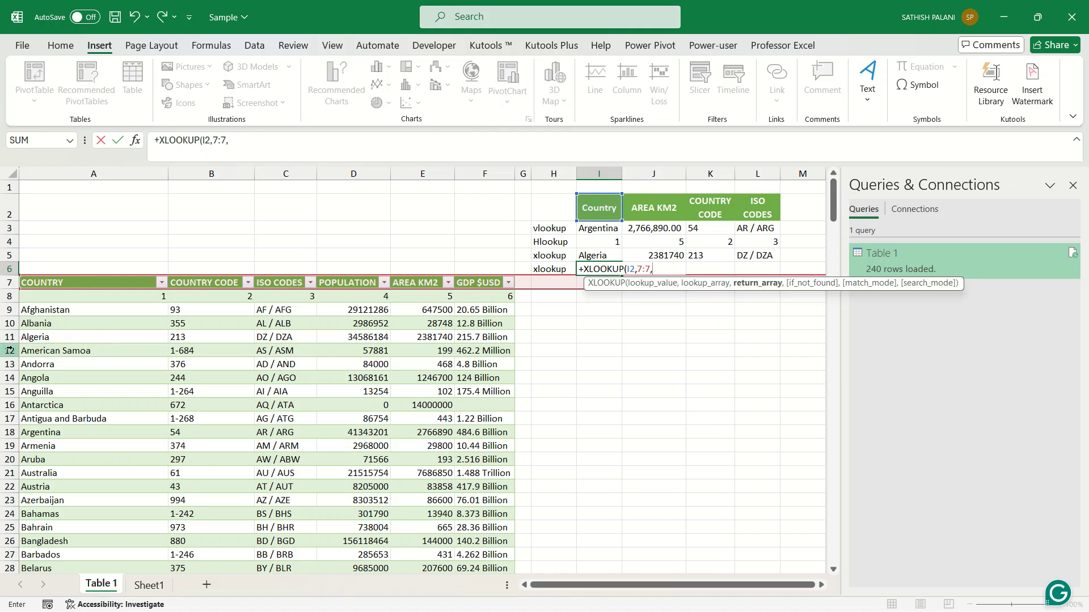
left_click(9, 299)
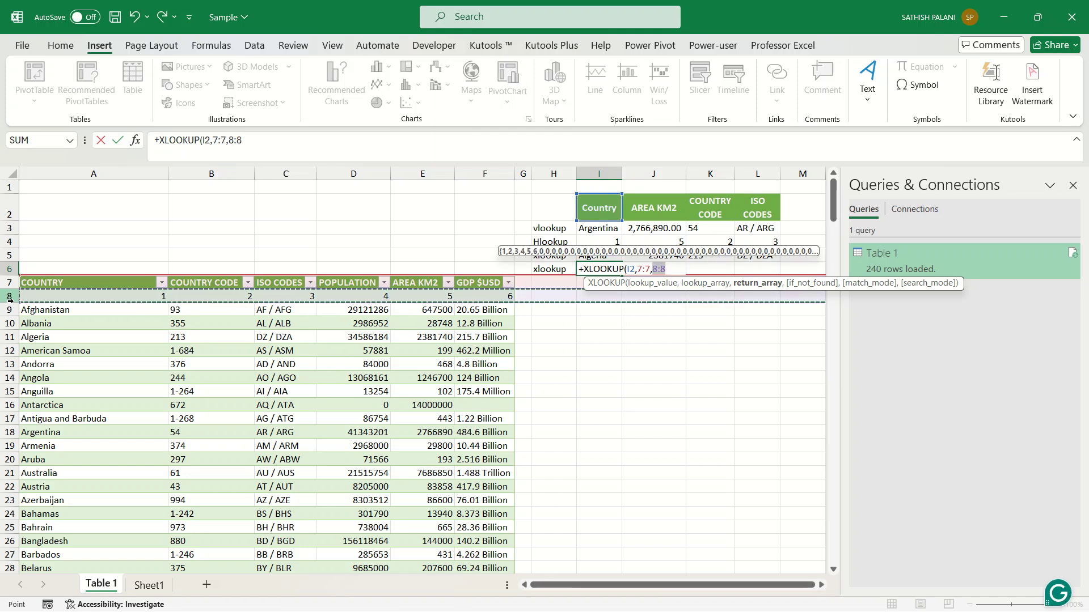
type(",")
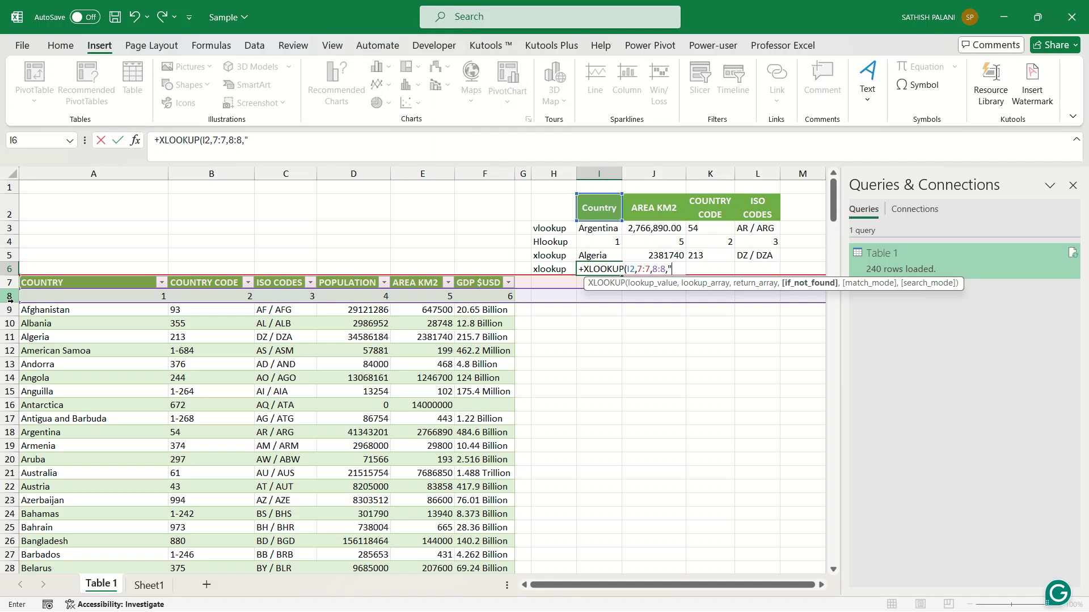
type("Not Found\",0)")
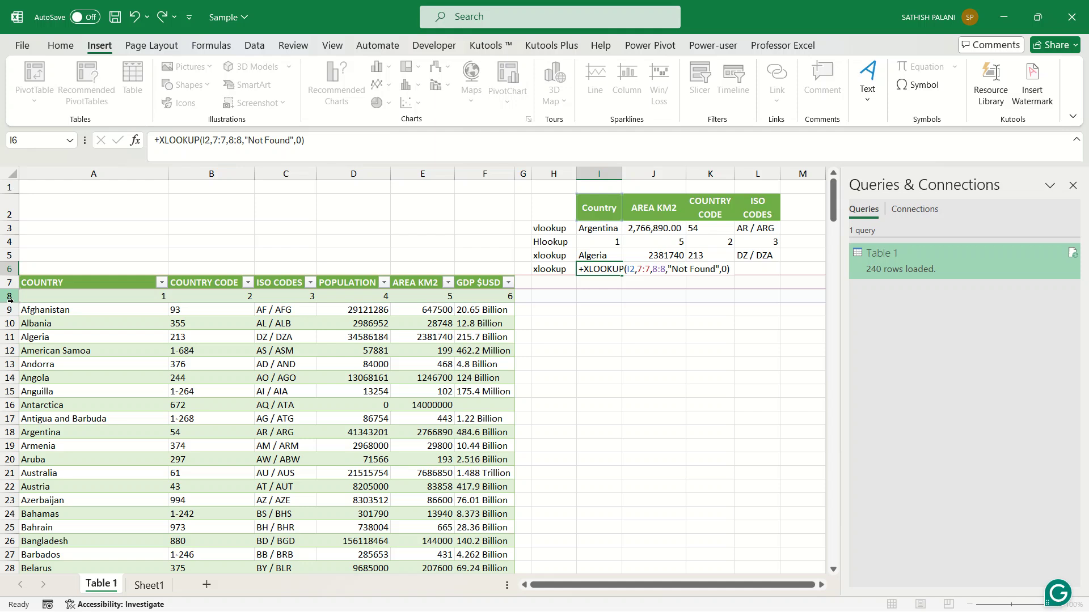
key("ctrl+Return")
Step: Compare the XLOOKUP formula in I6 with the HLOOKUP formula in I4
key("F2")
key("Escape")
key("Up")
key("Up")
key("F2")
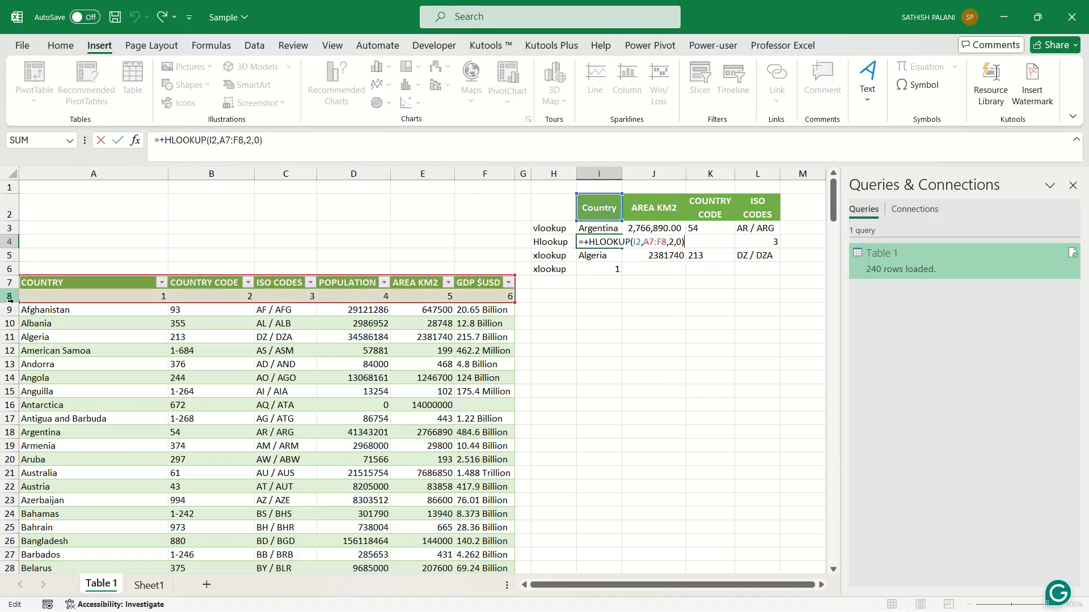
key("Escape")
Step: Make the lookup and return rows in I6's XLOOKUP formula absolute, as $7:$7 and $8:$8
key("Down")
key("Down")
key("F2")
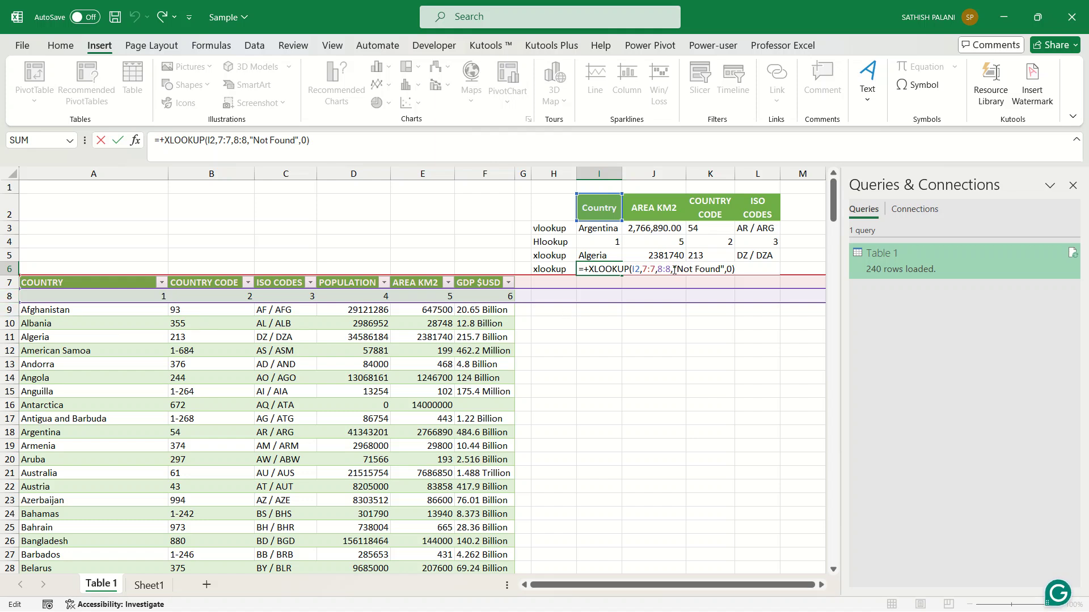
left_click(643, 268)
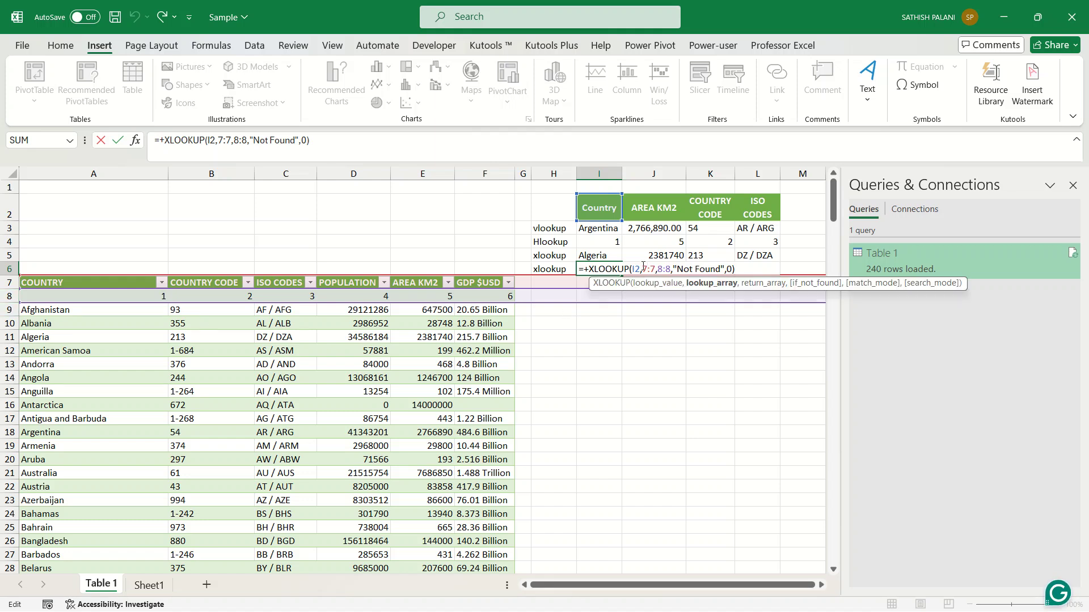
key("F4")
key("F4")
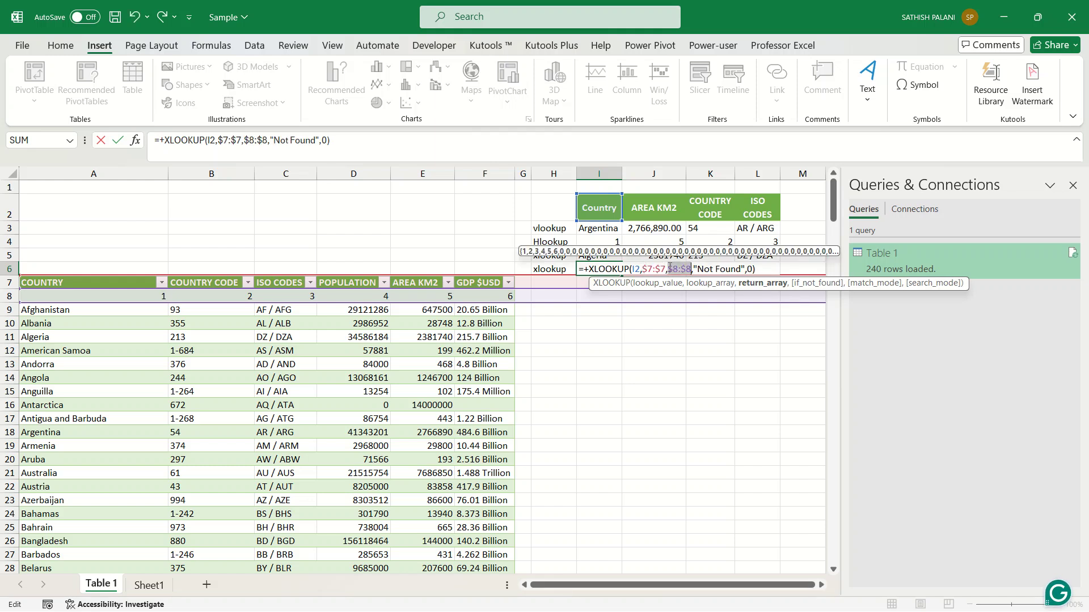
left_click(653, 269)
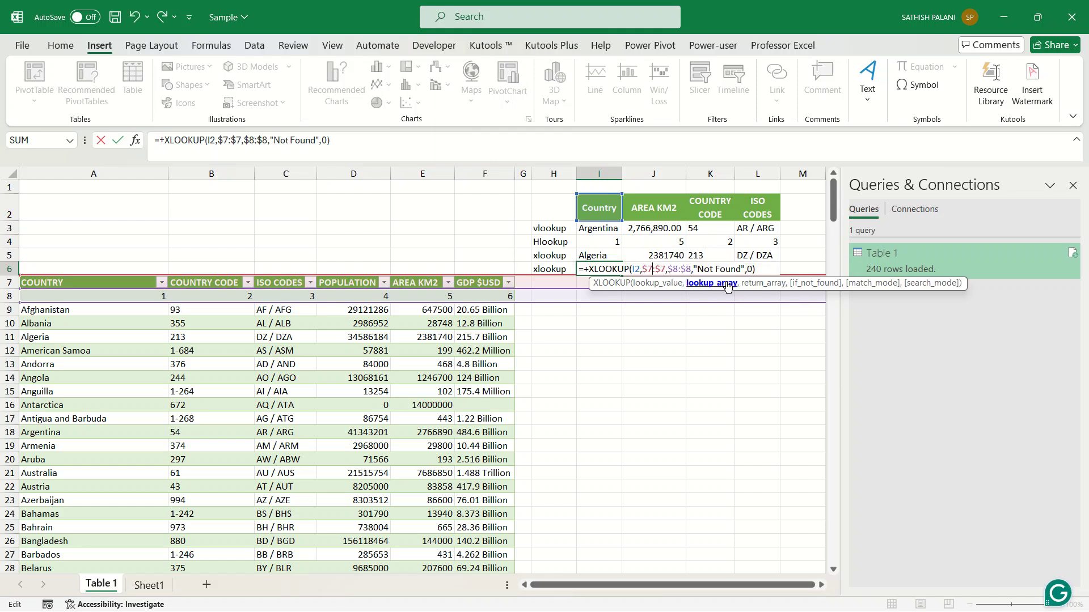
left_click(686, 269)
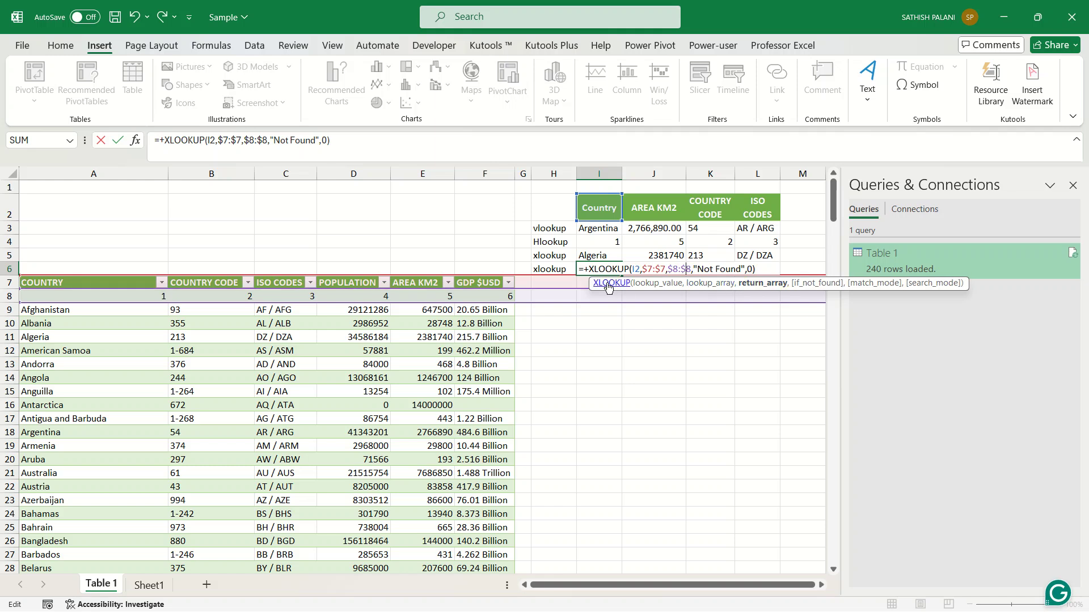
key("ctrl+Return")
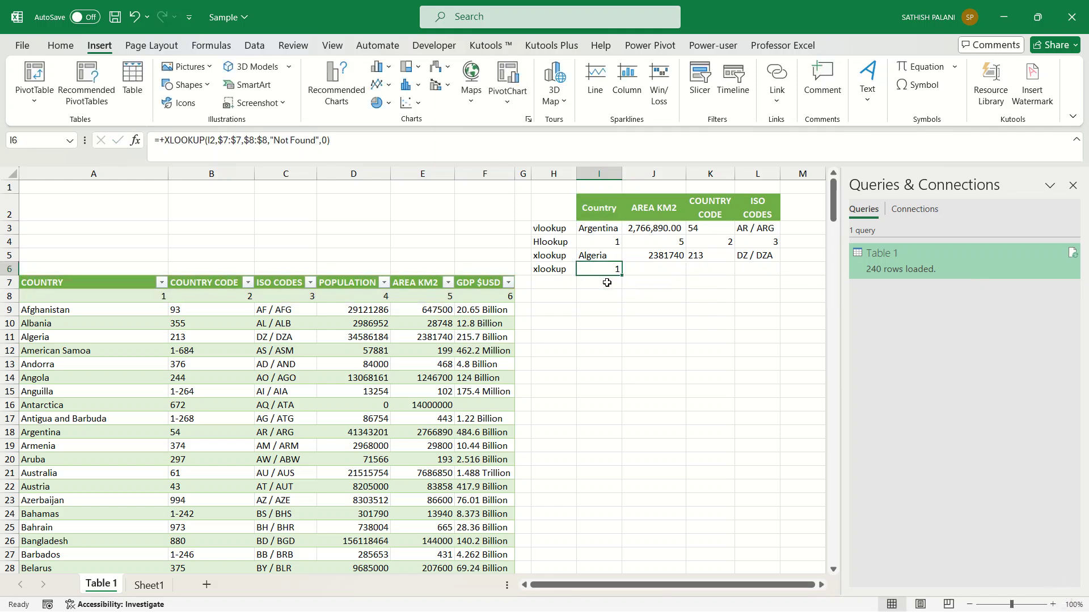
Step: Copy the horizontal XLOOKUP formula from I6 across J6:L6
key("ctrl+c")
key("Right")
key("shift+Right")
key("shift+Right")
key("ctrl+v")
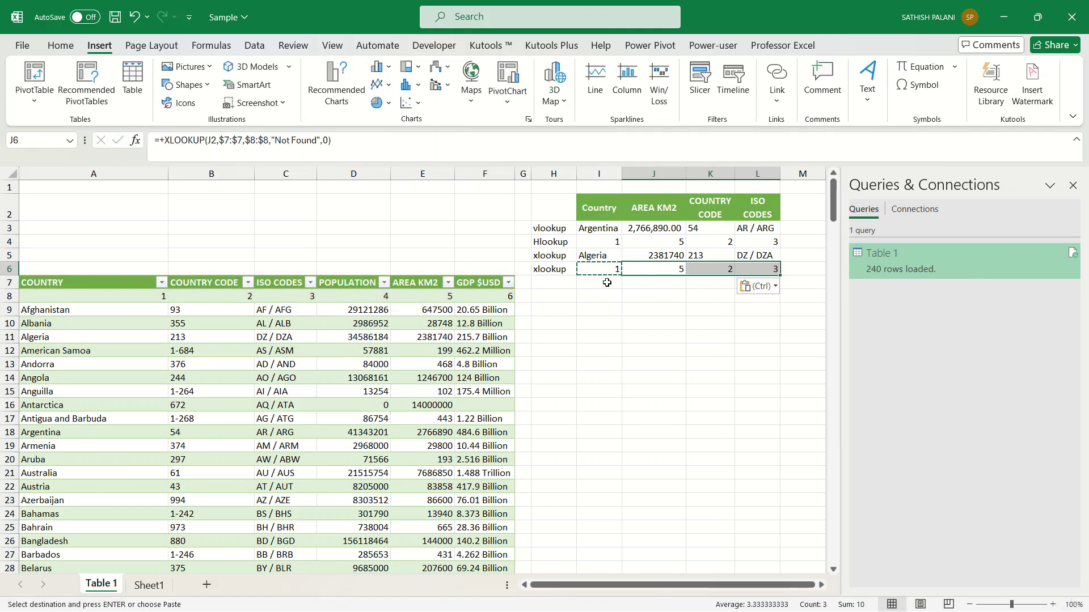
Step: Check the cell references in the copied XLOOKUP formulas in J6, K6 and L6
key("Right")
key("Left")
key("F2")
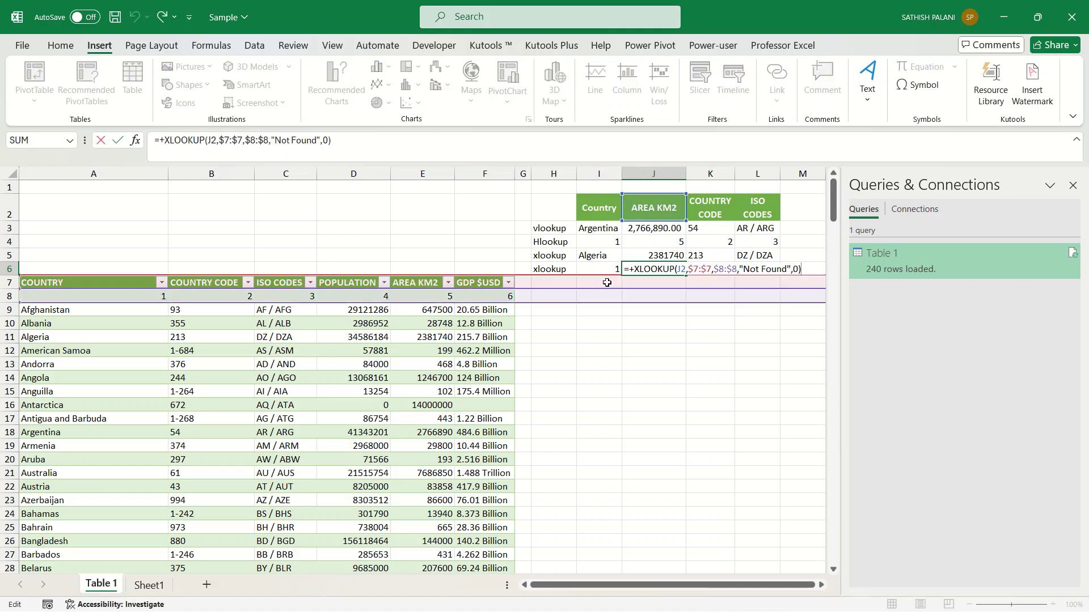
key("Escape")
key("F2")
key("Escape")
key("Right")
key("F2")
key("Escape")
key("Right")
key("F2")
key("Escape")
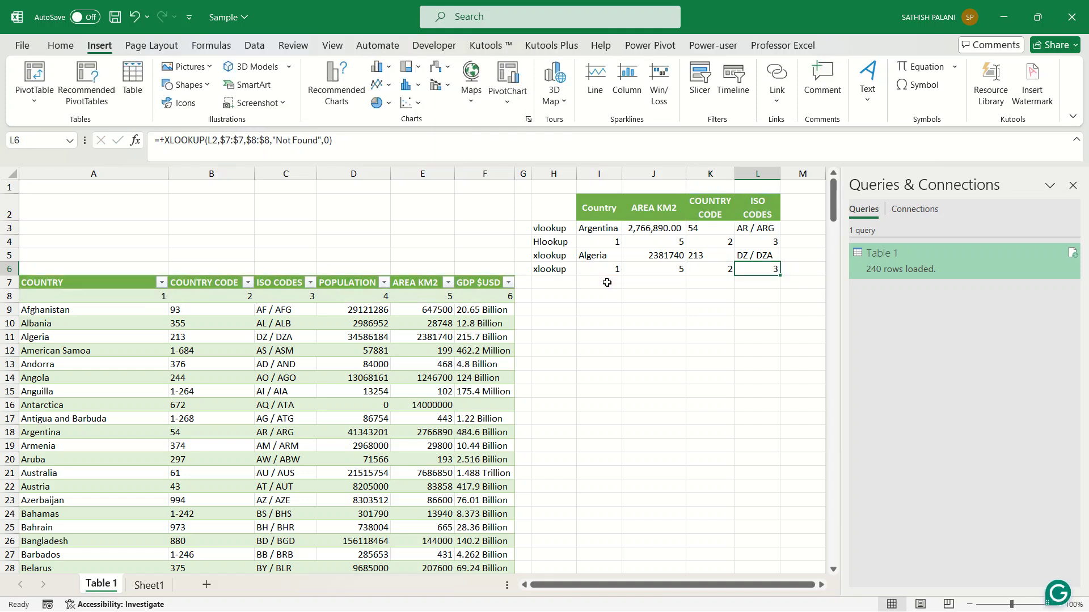